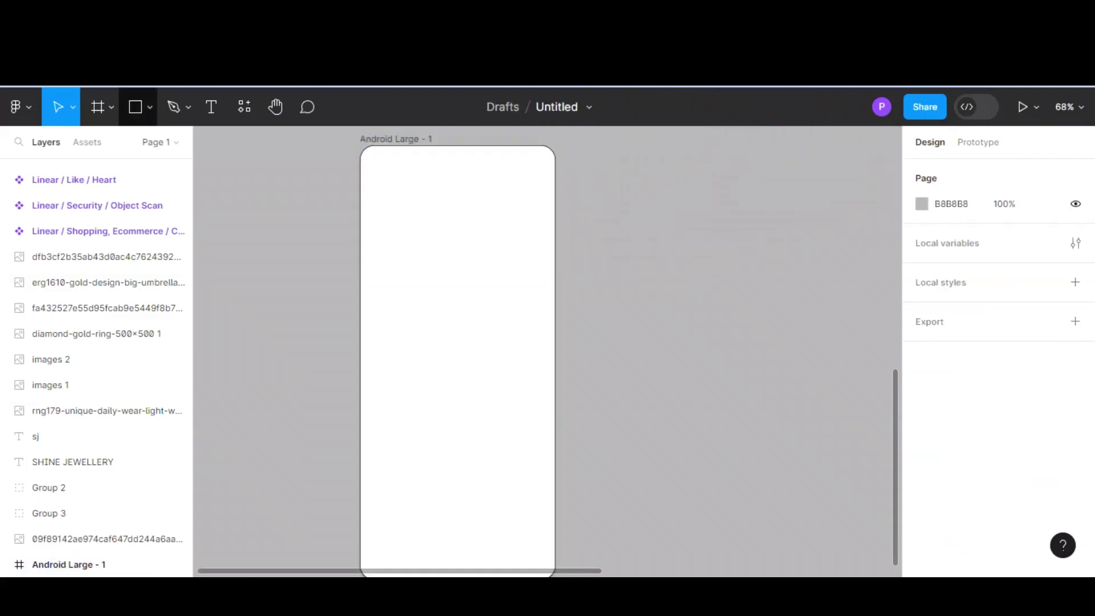
# Step: Draw a rectangle covering the Android Large - 1 screen
pyautogui.click(135, 106)
pyautogui.moveTo(361, 147)
pyautogui.mouseDown()
pyautogui.moveTo(549, 568)
pyautogui.moveTo(556, 477)
pyautogui.mouseUp()
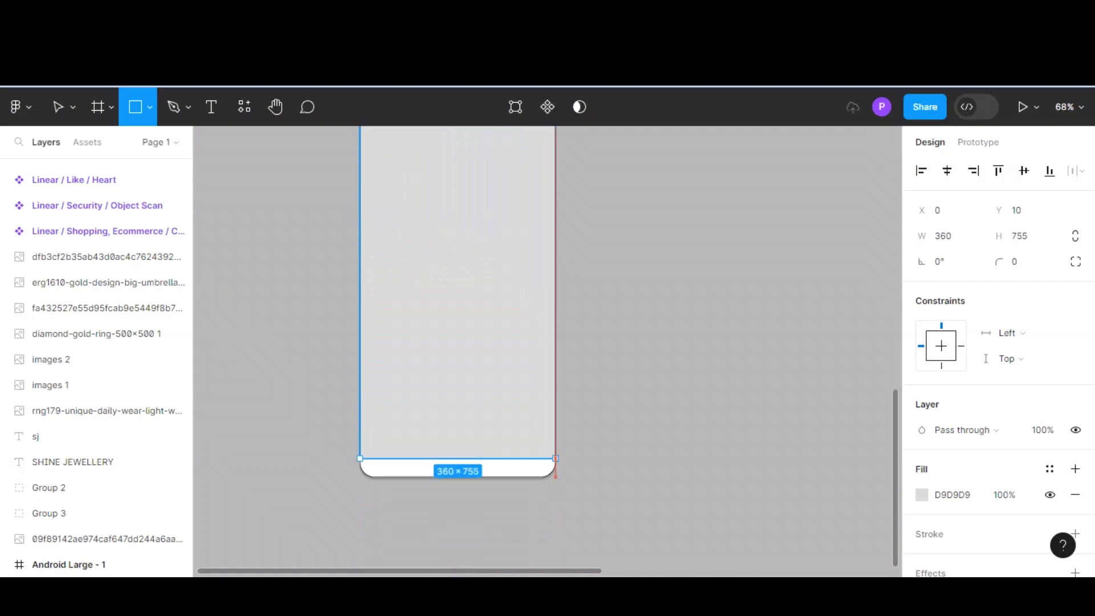
pyautogui.hotkey('ctrl', 'z')
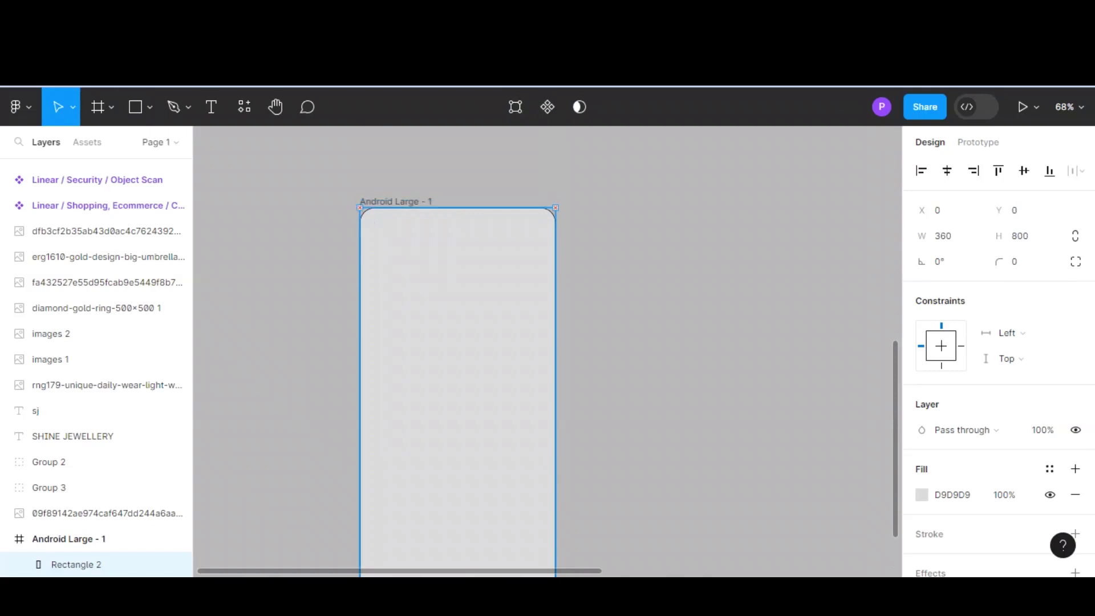
pyautogui.click(685, 342)
pyautogui.click(68, 539)
pyautogui.click(922, 546)
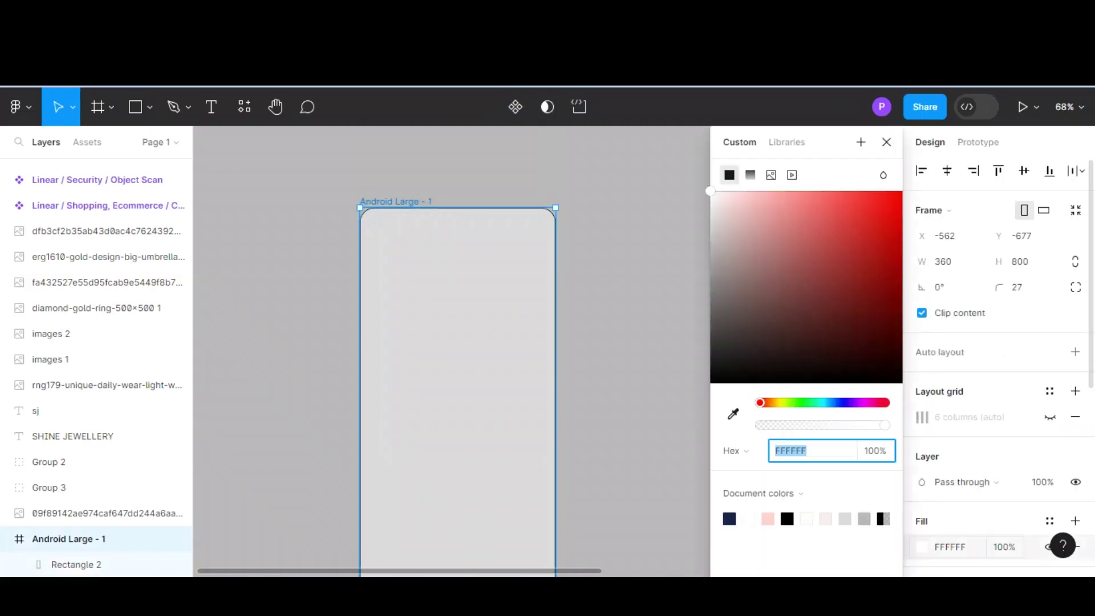
pyautogui.click(76, 565)
# Step: Fill the covering rectangle with black, hex 000000
pyautogui.rightClick(439, 371)
pyautogui.press('Escape')
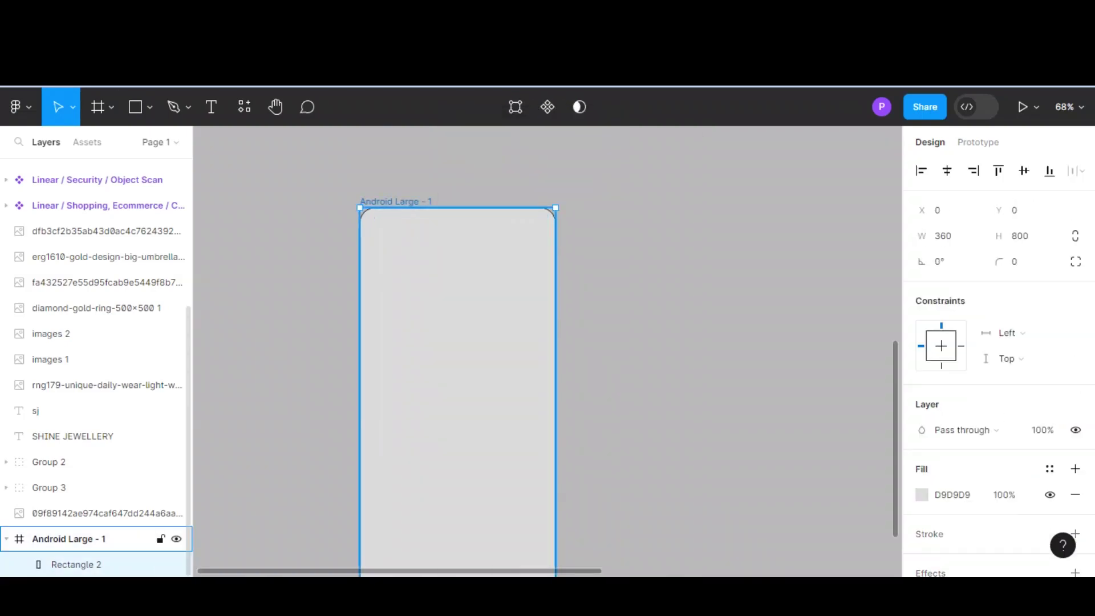
pyautogui.click(76, 564)
pyautogui.click(921, 494)
pyautogui.write('000000')
pyautogui.press('Return')
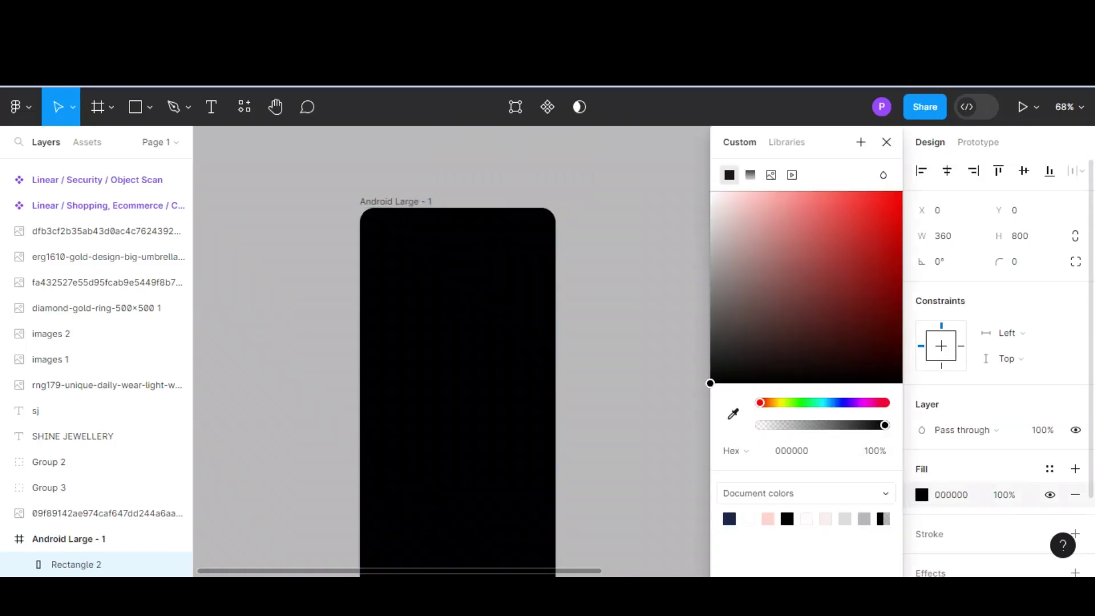
pyautogui.press('Escape')
pyautogui.press('Escape')
pyautogui.scroll(-2, 456, 342)
pyautogui.scroll(6, 456, 343)
# Step: Nest the necklace photo in the Android Large - 1 frame, nudged up to its top
pyautogui.click(448, 271)
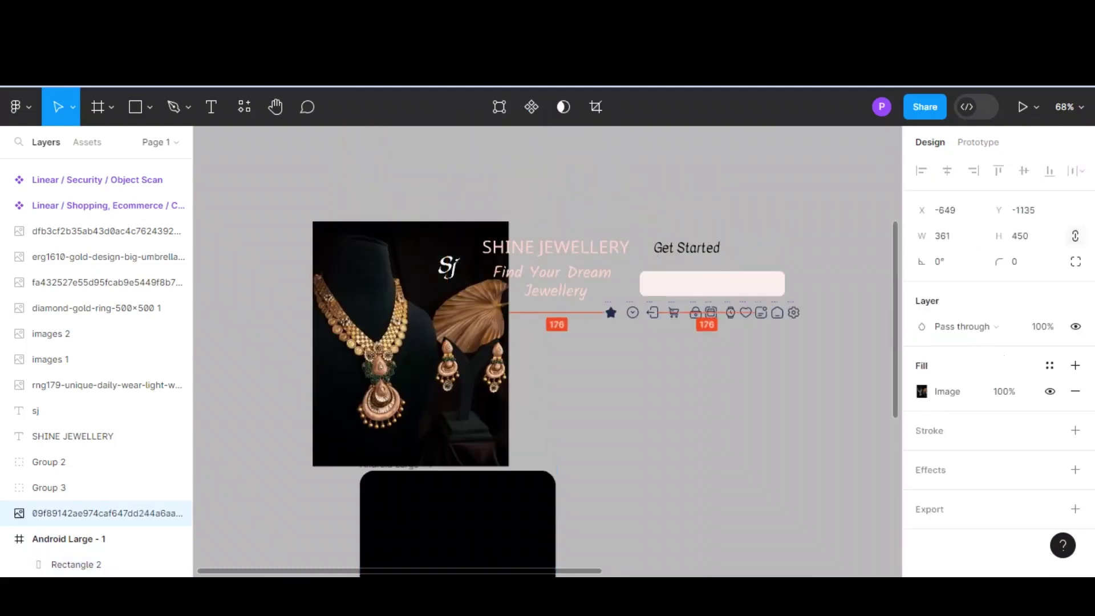
pyautogui.moveTo(447, 271); pyautogui.dragTo(397, 259)
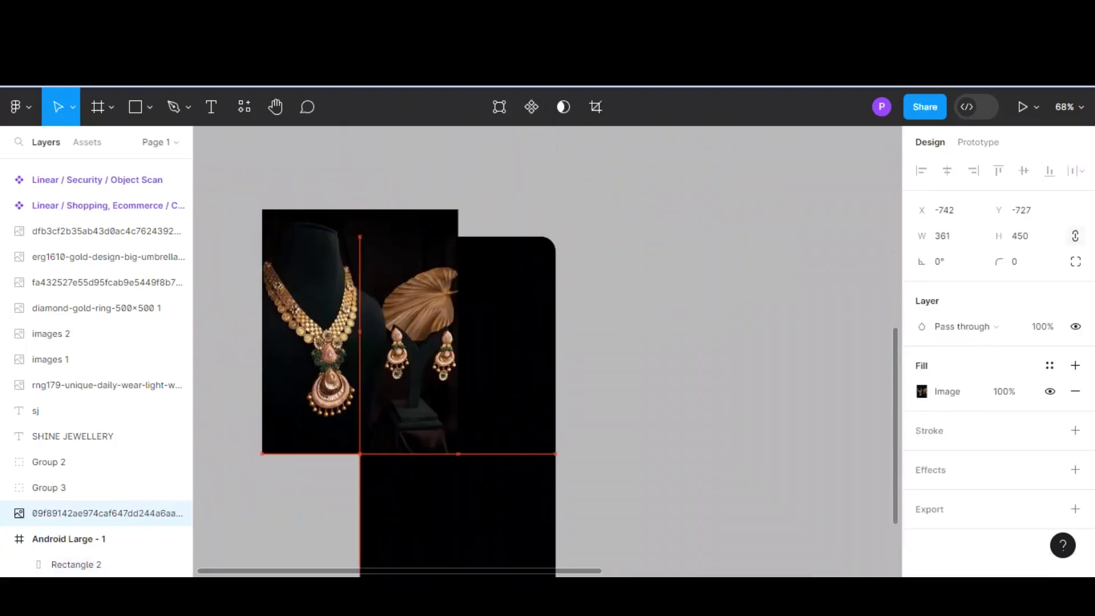
pyautogui.moveTo(397, 259); pyautogui.dragTo(494, 324)
pyautogui.scroll(-2, 494, 324)
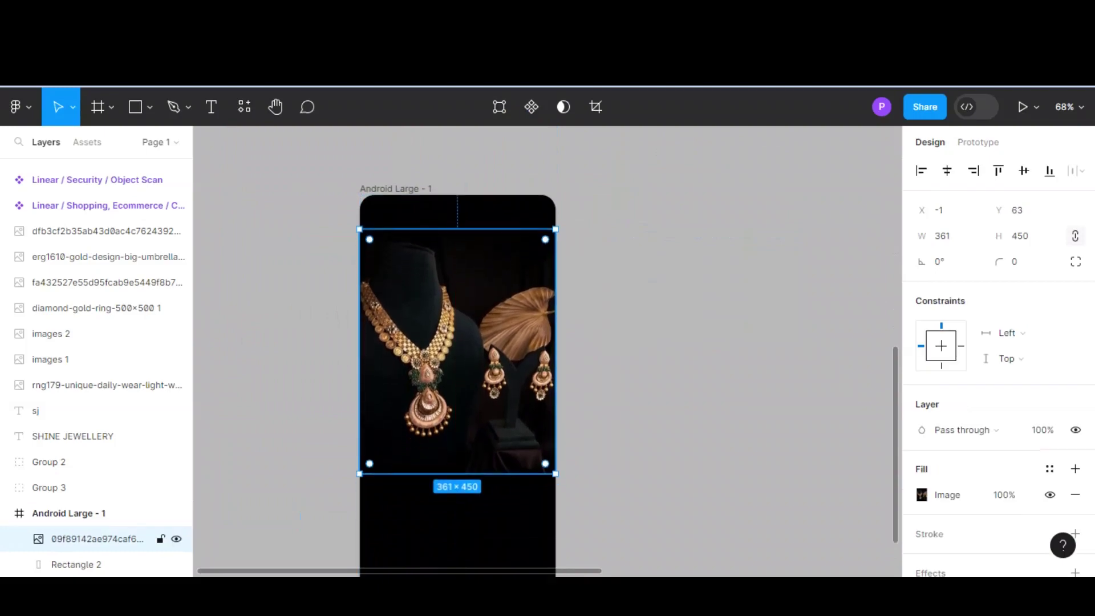
pyautogui.hotkey('shift', '0')
pyautogui.moveTo(415, 351); pyautogui.dragTo(415, 344)
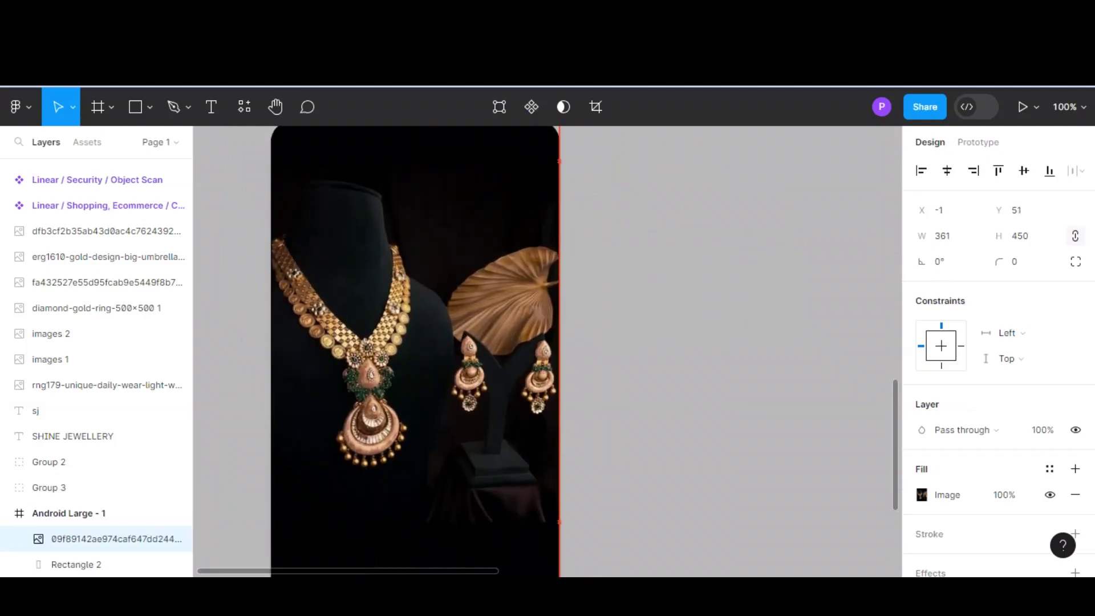
pyautogui.press('Escape')
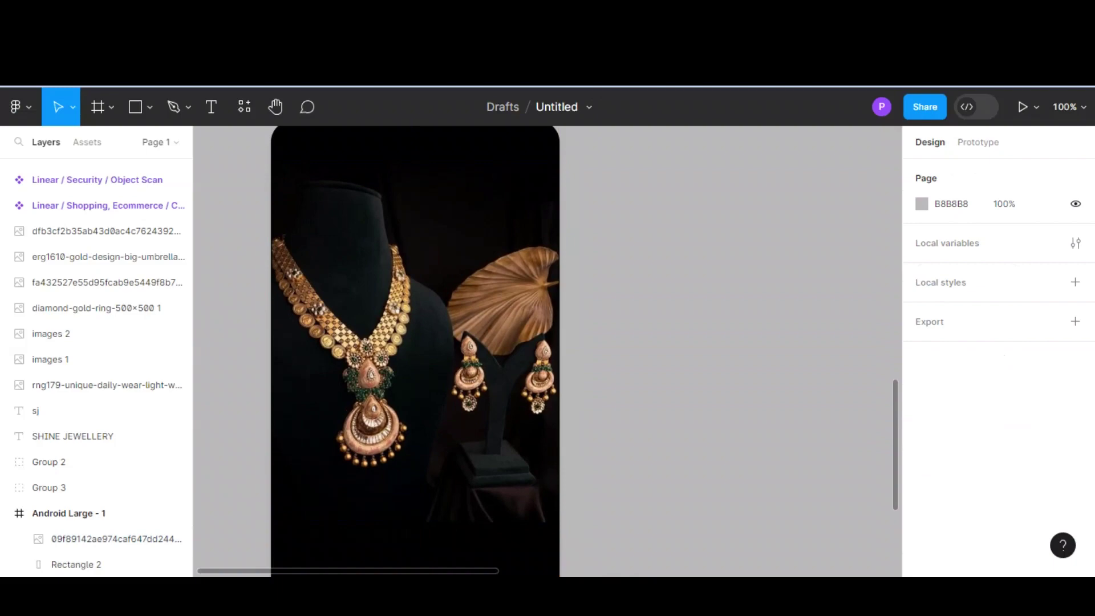
pyautogui.scroll(-3, 473, 354)
pyautogui.scroll(5, 474, 353)
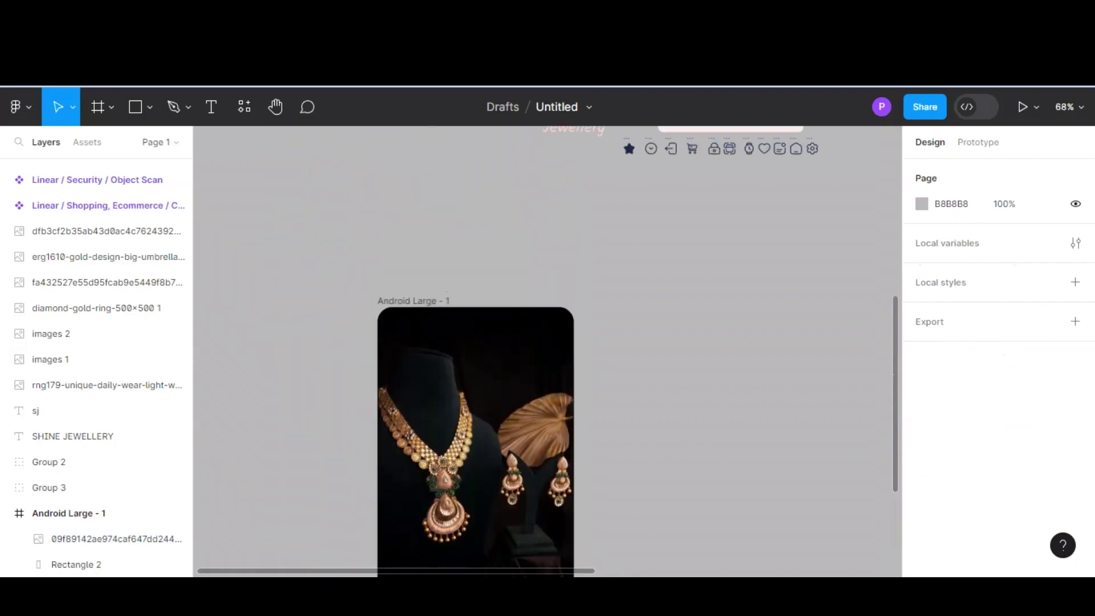
pyautogui.scroll(-5, 474, 354)
pyautogui.click(35, 411)
# Step: Place the Sj monogram, with SHINE JEWELLERY under it, centred beneath the necklace photo
pyautogui.moveTo(601, 159)
pyautogui.mouseDown()
pyautogui.moveTo(467, 378)
pyautogui.moveTo(476, 408)
pyautogui.mouseUp()
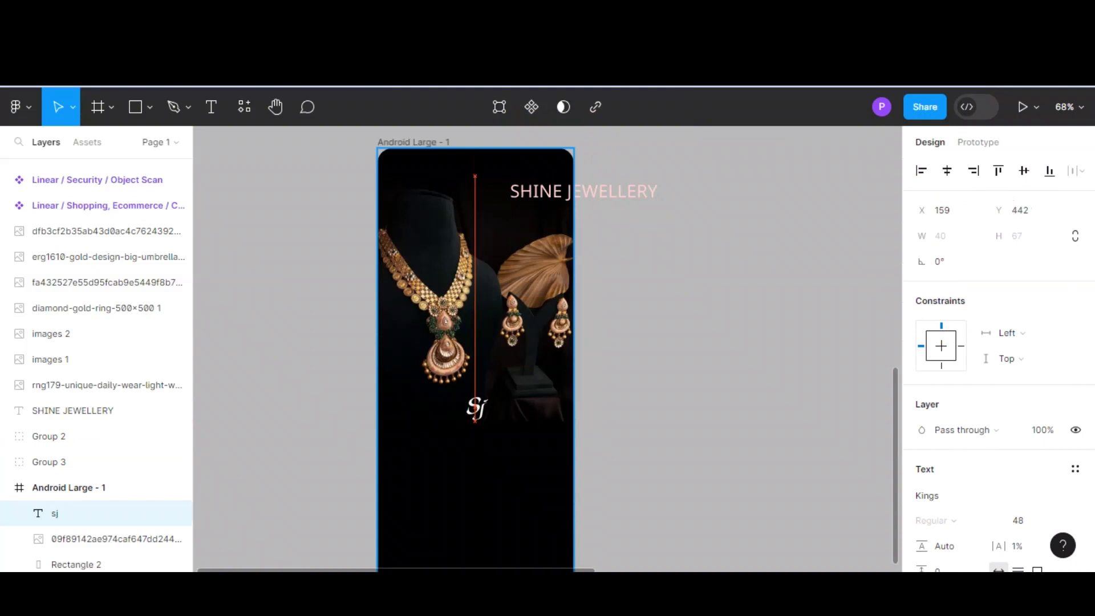
pyautogui.click(73, 410)
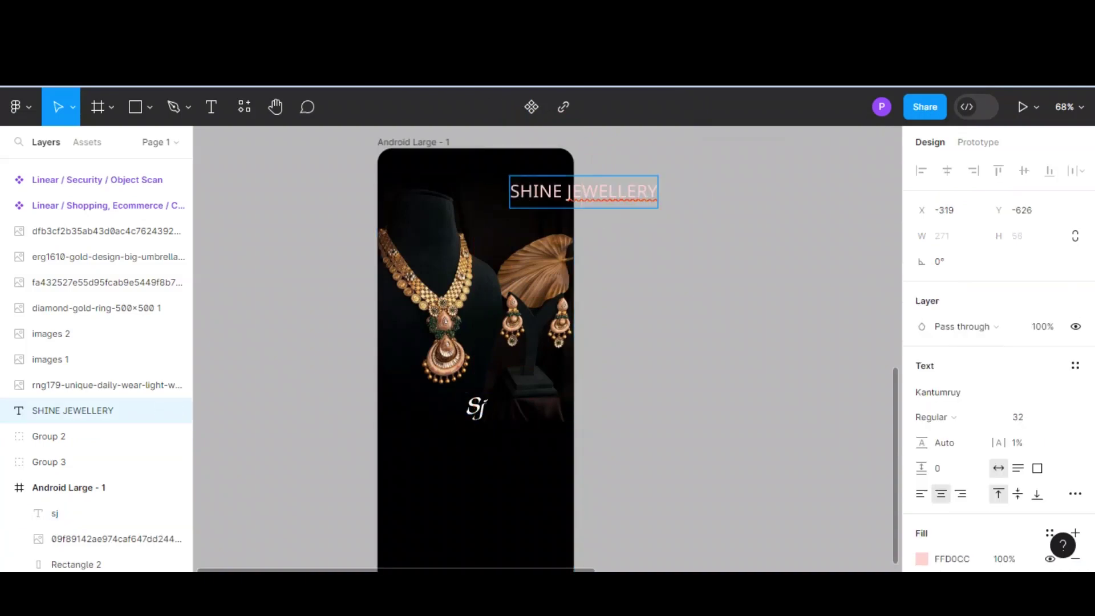
pyautogui.moveTo(584, 191); pyautogui.dragTo(475, 441)
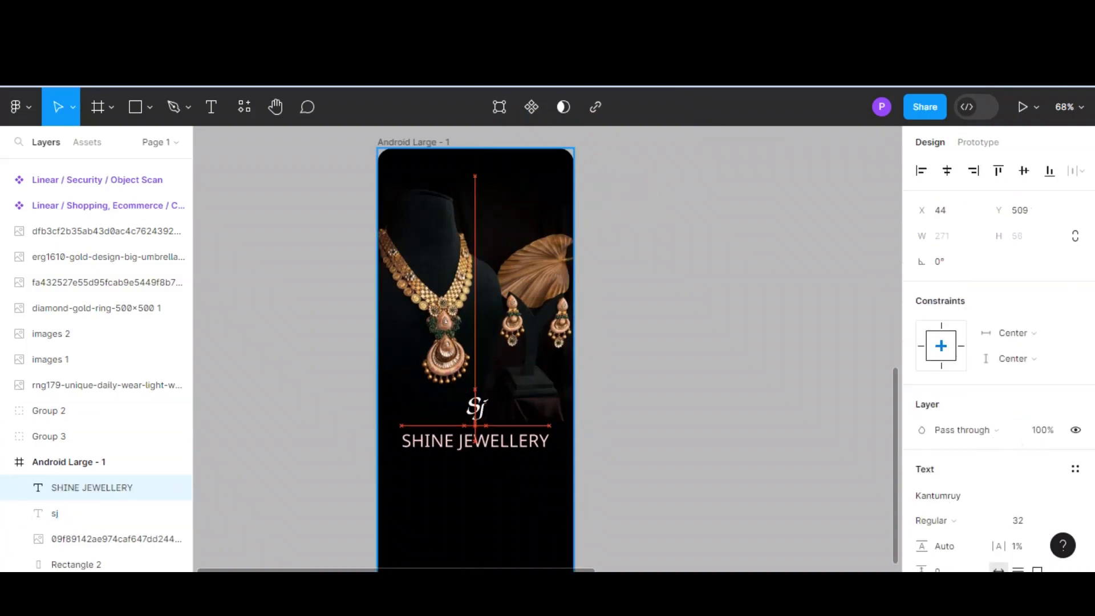
pyautogui.click(68, 462)
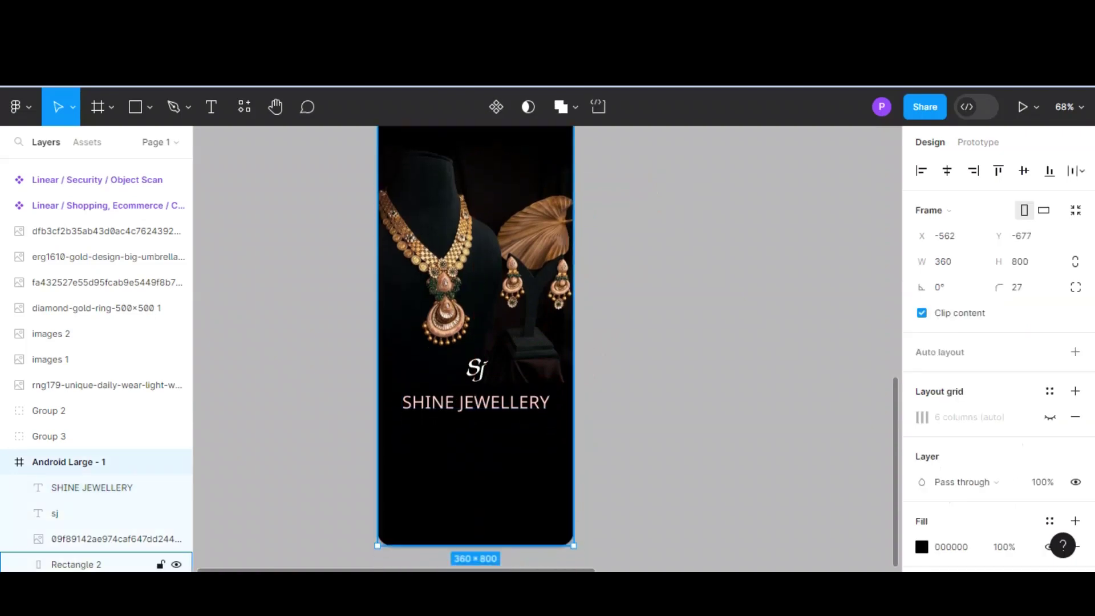
pyautogui.hotkey('shift', '0')
pyautogui.click(55, 513)
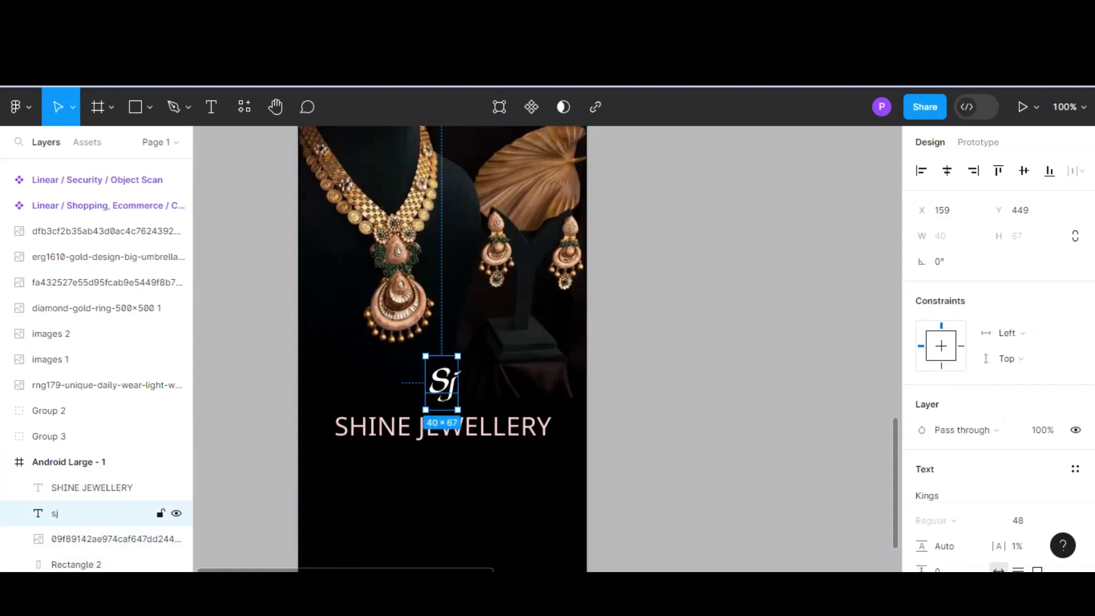
pyautogui.click(92, 487)
pyautogui.scroll(-5, 998, 399)
pyautogui.click(922, 422)
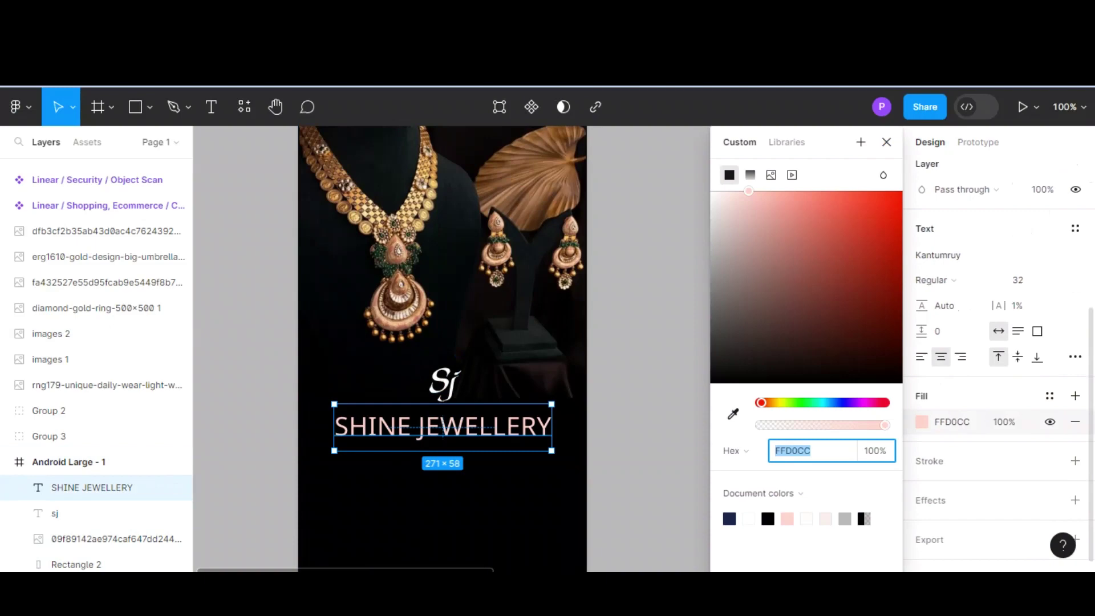
pyautogui.press('Escape')
pyautogui.press('Escape')
pyautogui.scroll(1, 548, 342)
# Step: Move the Find Your Dream Jewellery tagline onto the screen, centred under the title
pyautogui.scroll(6, 548, 342)
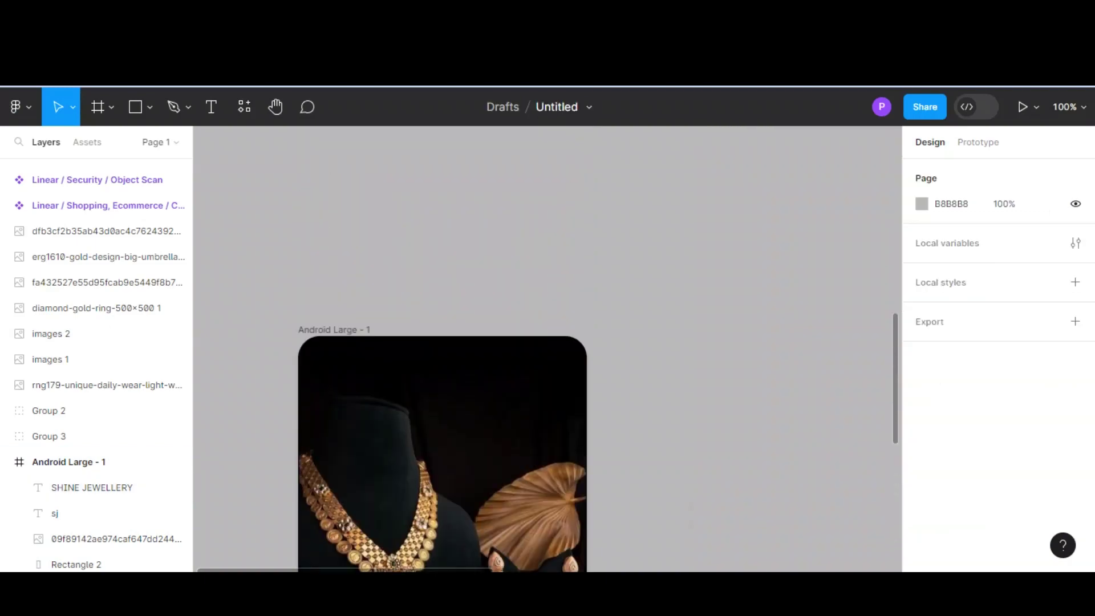
pyautogui.scroll(5, 548, 342)
pyautogui.moveTo(586, 316); pyautogui.dragTo(593, 522)
pyautogui.scroll(-3, 588, 530)
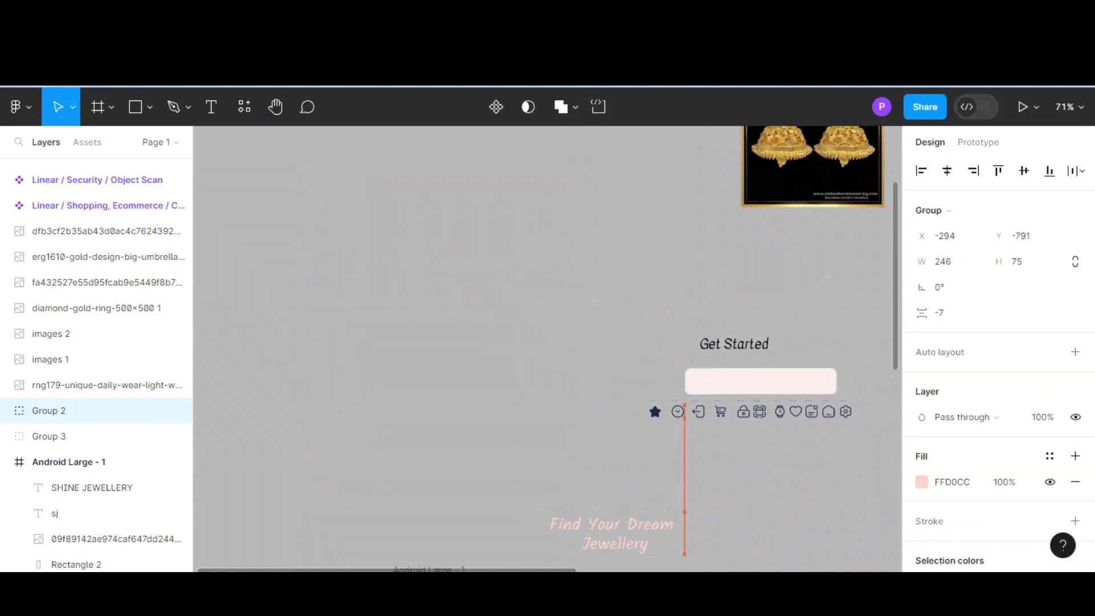
pyautogui.scroll(-3, 548, 343)
pyautogui.scroll(-4, 548, 342)
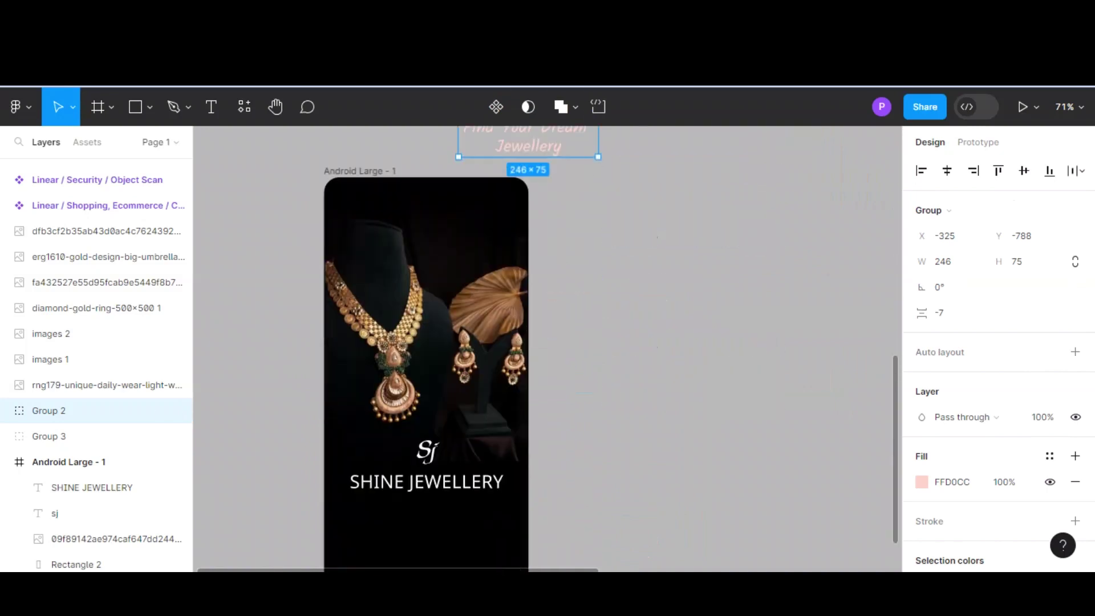
pyautogui.moveTo(528, 141)
pyautogui.mouseDown()
pyautogui.moveTo(586, 318)
pyautogui.moveTo(574, 477)
pyautogui.mouseUp()
pyautogui.scroll(-1, 574, 477)
pyautogui.moveTo(574, 433); pyautogui.dragTo(550, 477)
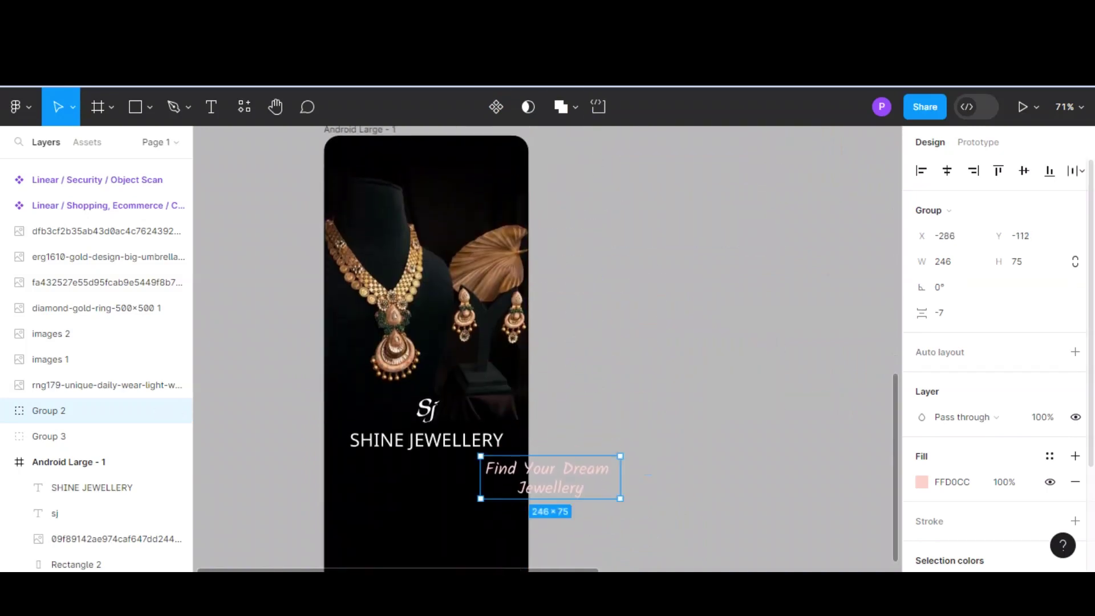
pyautogui.scroll(-2, 551, 456)
pyautogui.moveTo(550, 429); pyautogui.dragTo(502, 429)
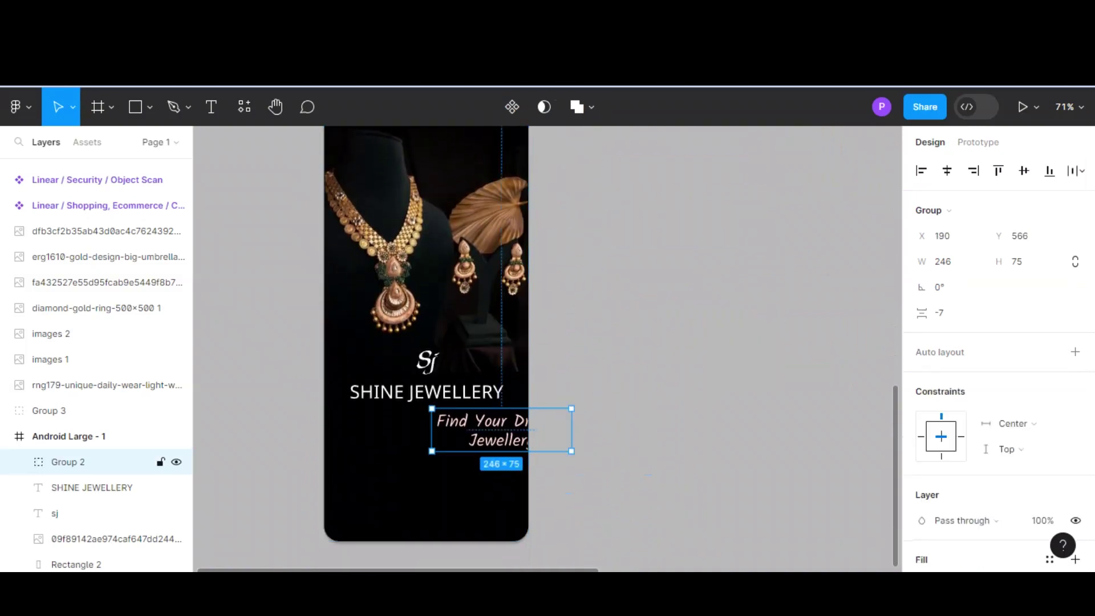
pyautogui.hotkey('ctrl', 'z')
pyautogui.hotkey('ctrl', 'z')
pyautogui.hotkey('ctrl', 'shift', 'z')
pyautogui.hotkey('ctrl', 'shift', 'z')
pyautogui.moveTo(502, 430); pyautogui.dragTo(426, 430)
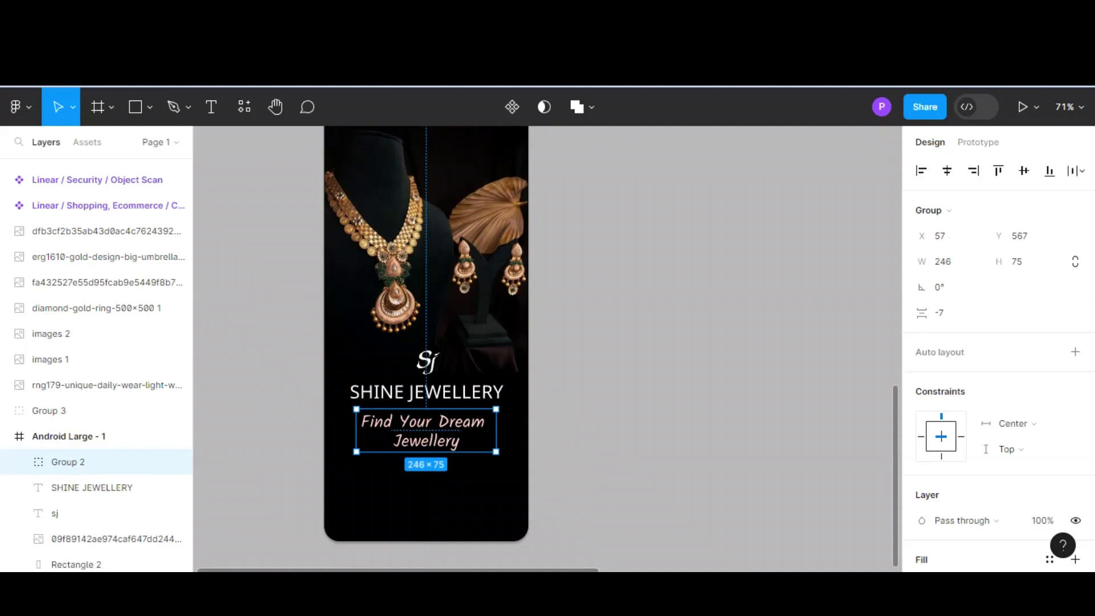
# Step: Colour the tagline rose-gold by sampling the gold from the necklace photo
pyautogui.scroll(-5, 998, 342)
pyautogui.click(922, 334)
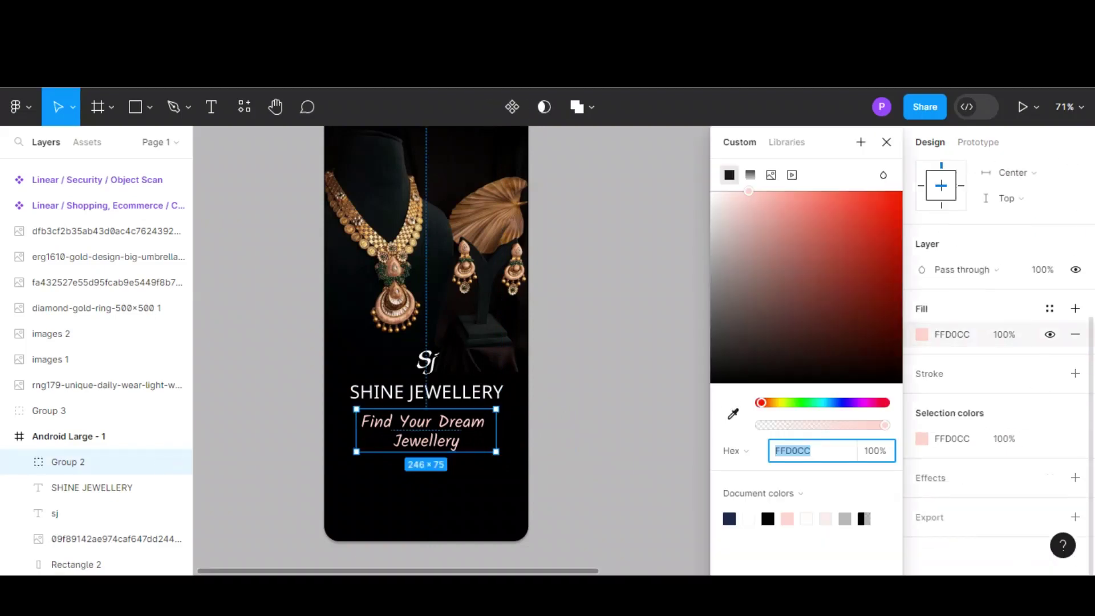
pyautogui.click(733, 414)
pyautogui.click(393, 274)
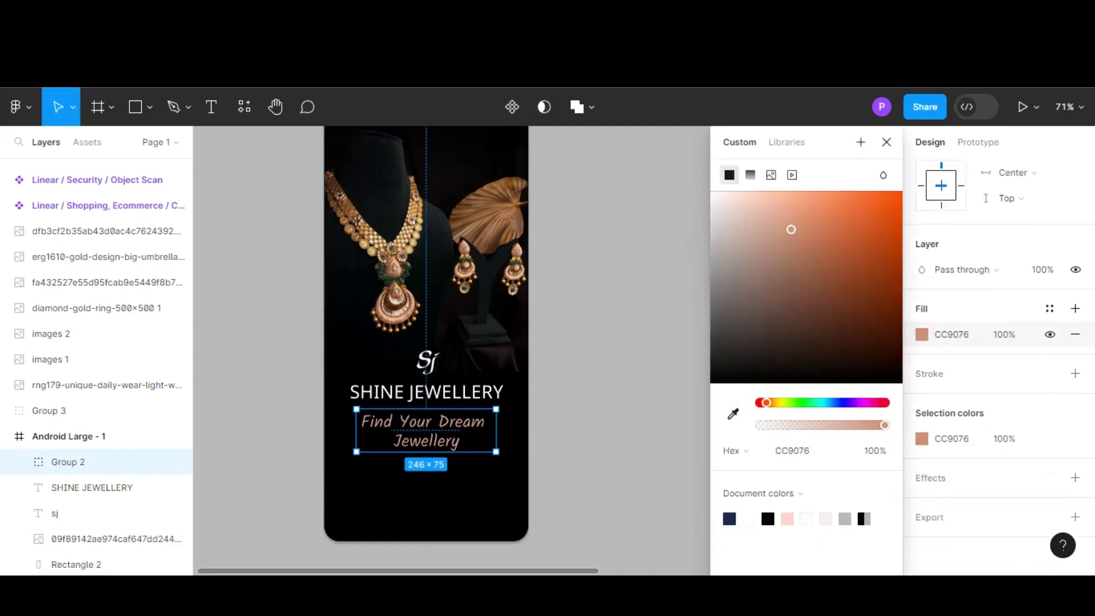
pyautogui.press('Escape')
# Step: Review the tagline, title and Sj layers, then zoom out to show the Get Started button
pyautogui.click(69, 462)
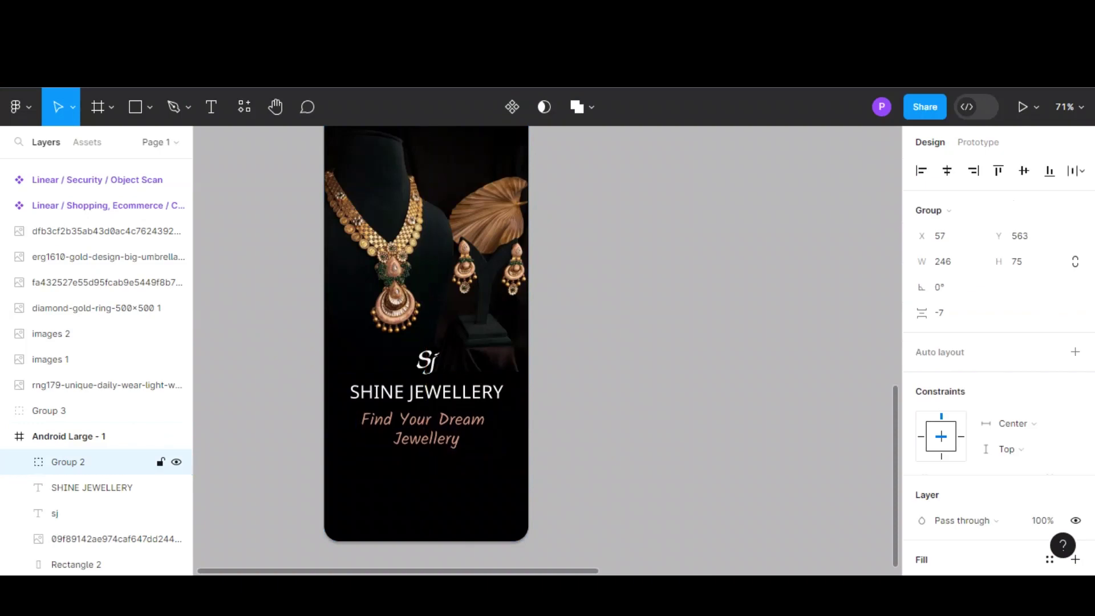
pyautogui.click(92, 487)
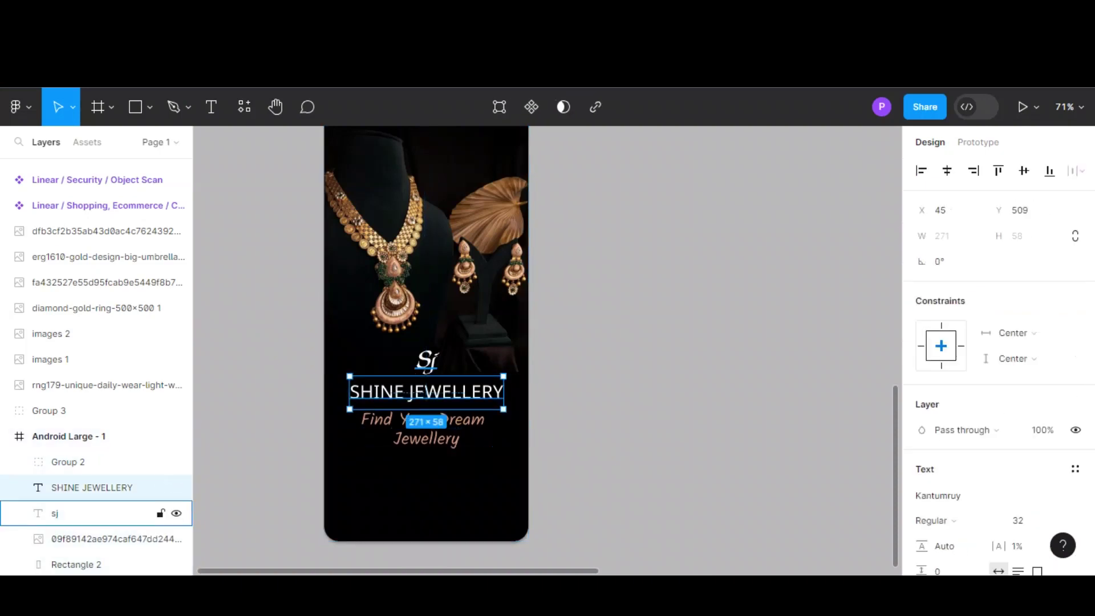
pyautogui.keyDown('shift'); pyautogui.click(85, 513); pyautogui.keyUp('shift')
pyautogui.press('Escape')
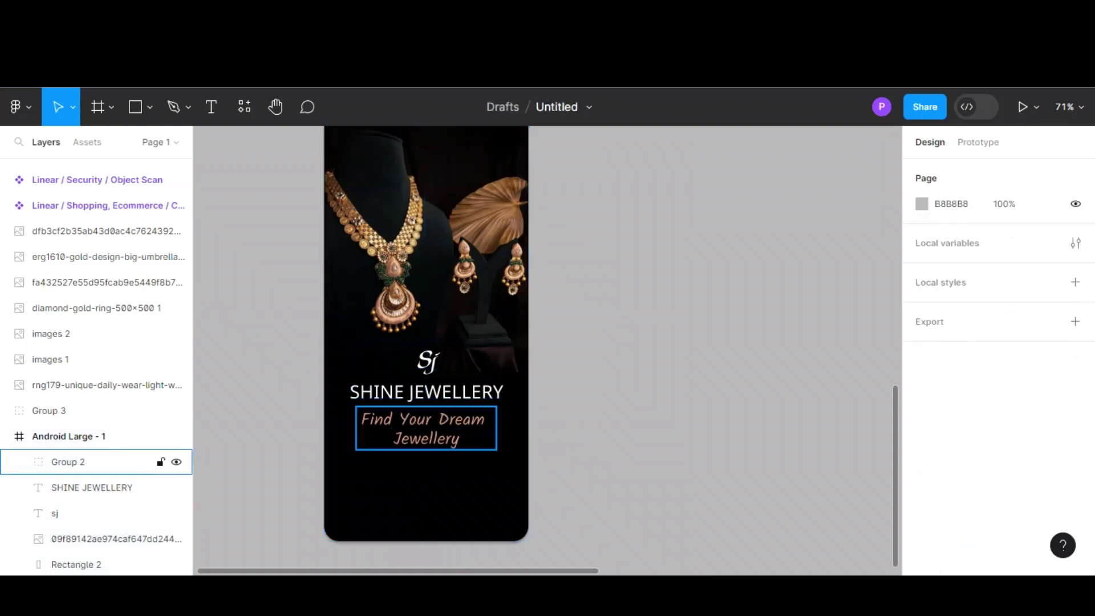
pyautogui.click(68, 462)
pyautogui.press('Escape')
pyautogui.hotkey('shift', '1')
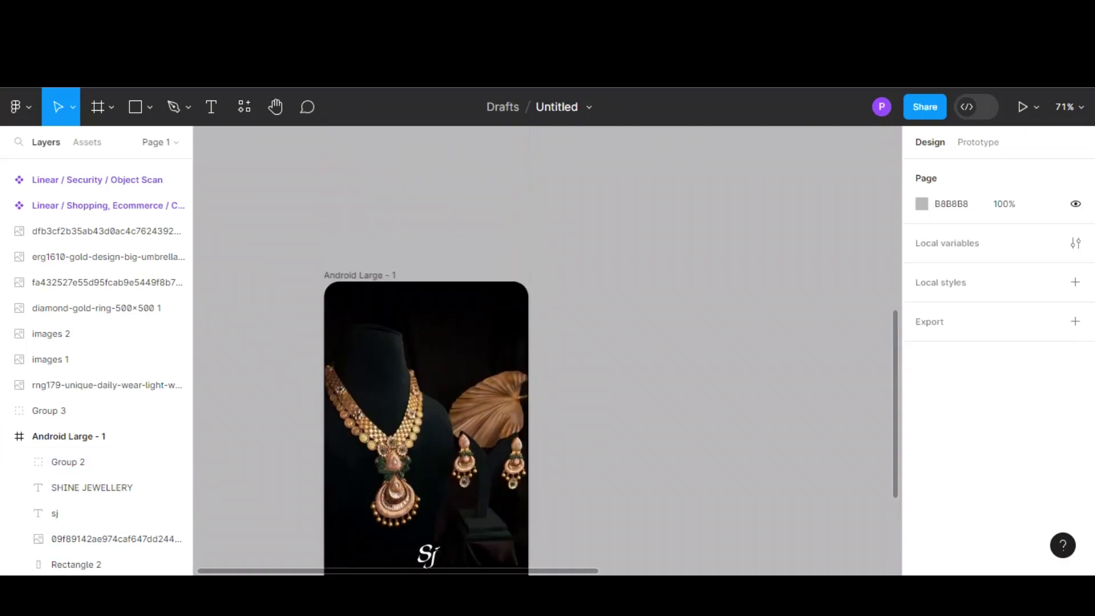
pyautogui.press('-')
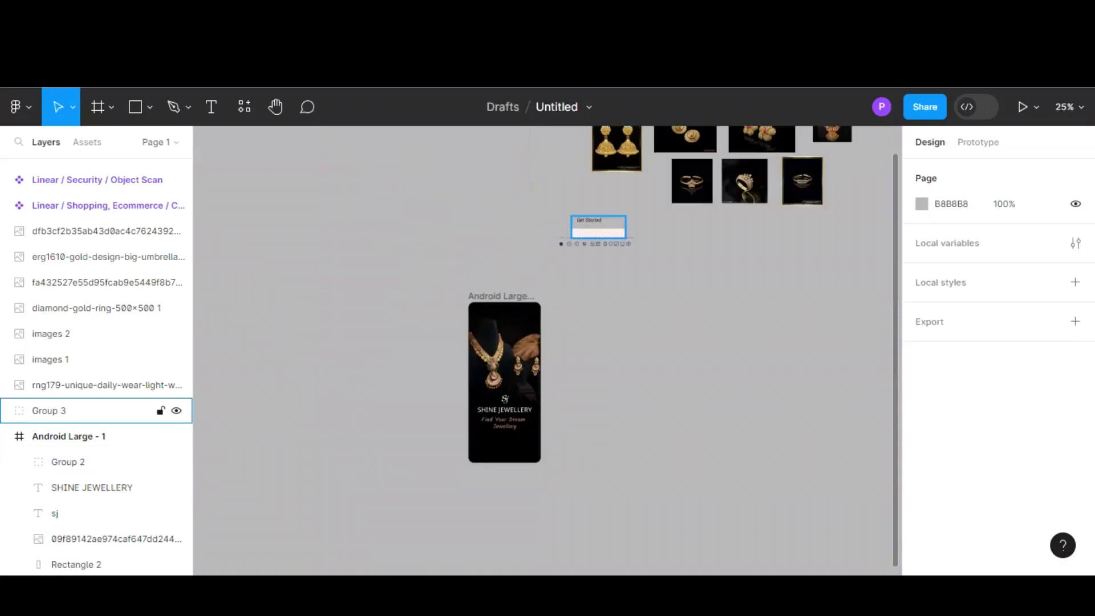
# Step: Move the Get Started button background to the bottom of the splash screen
pyautogui.click(565, 242)
pyautogui.moveTo(598, 277); pyautogui.dragTo(598, 437)
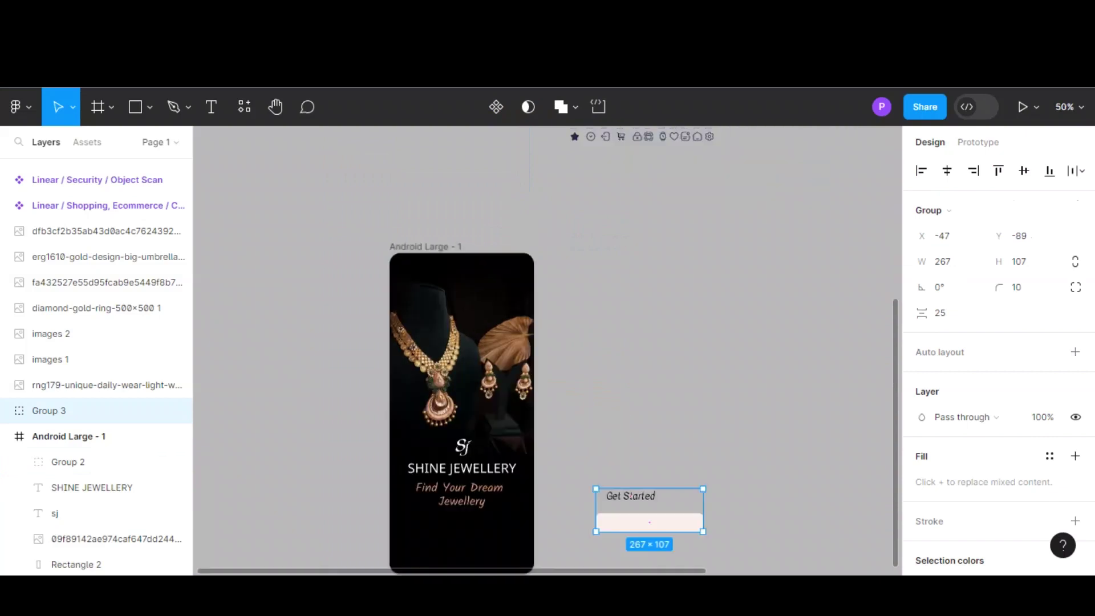
pyautogui.press('+')
pyautogui.press('+')
pyautogui.doubleClick(752, 342)
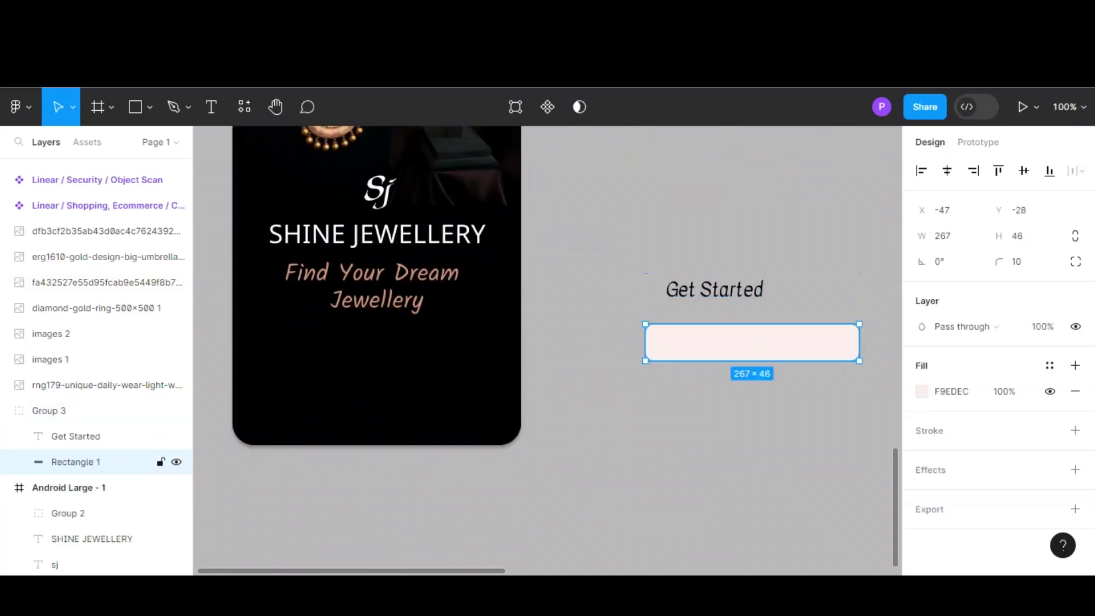
pyautogui.moveTo(753, 342); pyautogui.dragTo(375, 362)
# Step: Place the Get Started label centred on the button background
pyautogui.click(85, 411)
pyautogui.moveTo(714, 289)
pyautogui.mouseDown()
pyautogui.moveTo(449, 370)
pyautogui.moveTo(366, 358)
pyautogui.moveTo(375, 362)
pyautogui.mouseUp()
pyautogui.click(73, 487)
pyautogui.keyDown('shift'); pyautogui.click(68, 436); pyautogui.keyUp('shift')
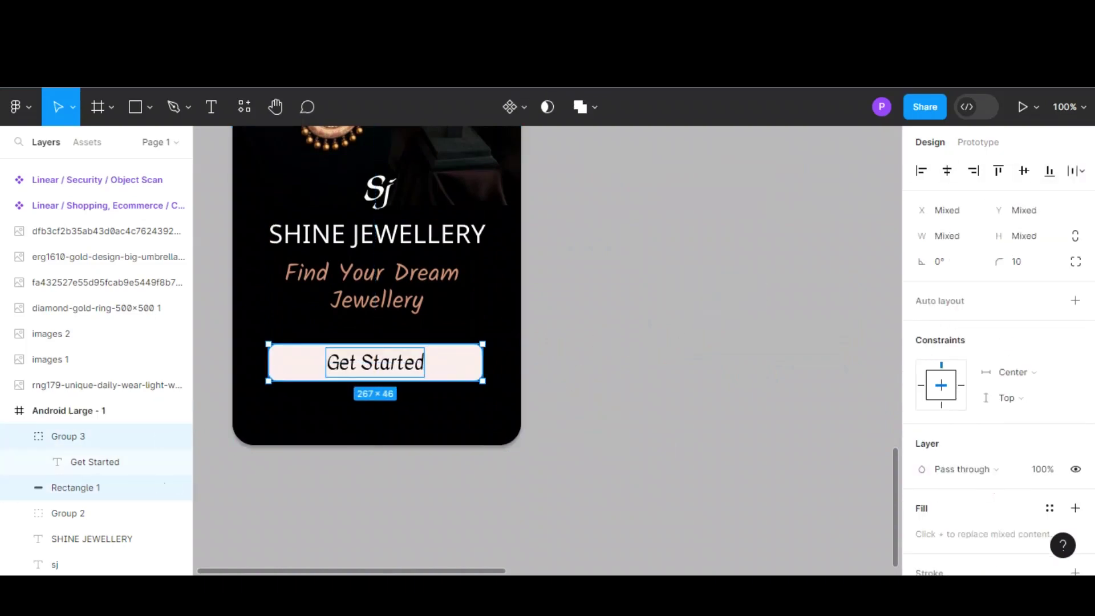
pyautogui.press('Escape')
pyautogui.click(72, 487)
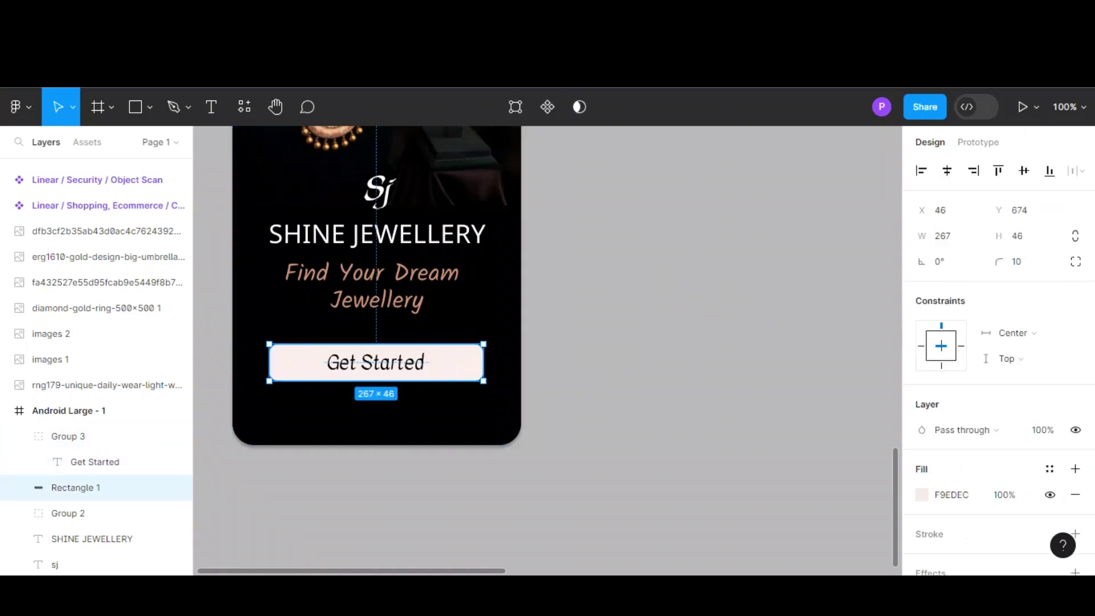
pyautogui.press('Escape')
pyautogui.press('-')
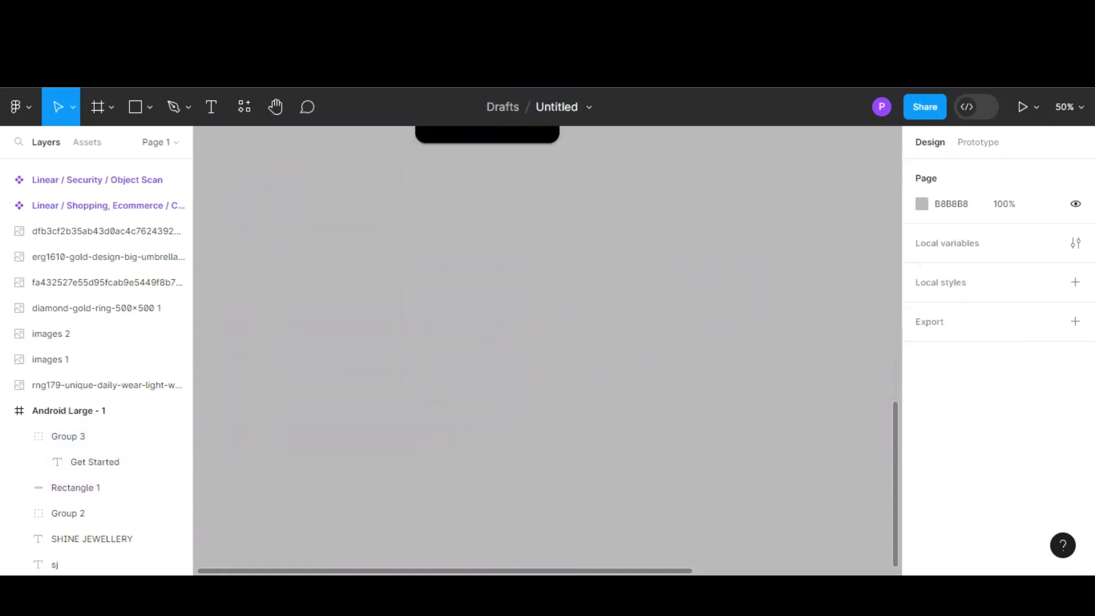
pyautogui.click(63, 359)
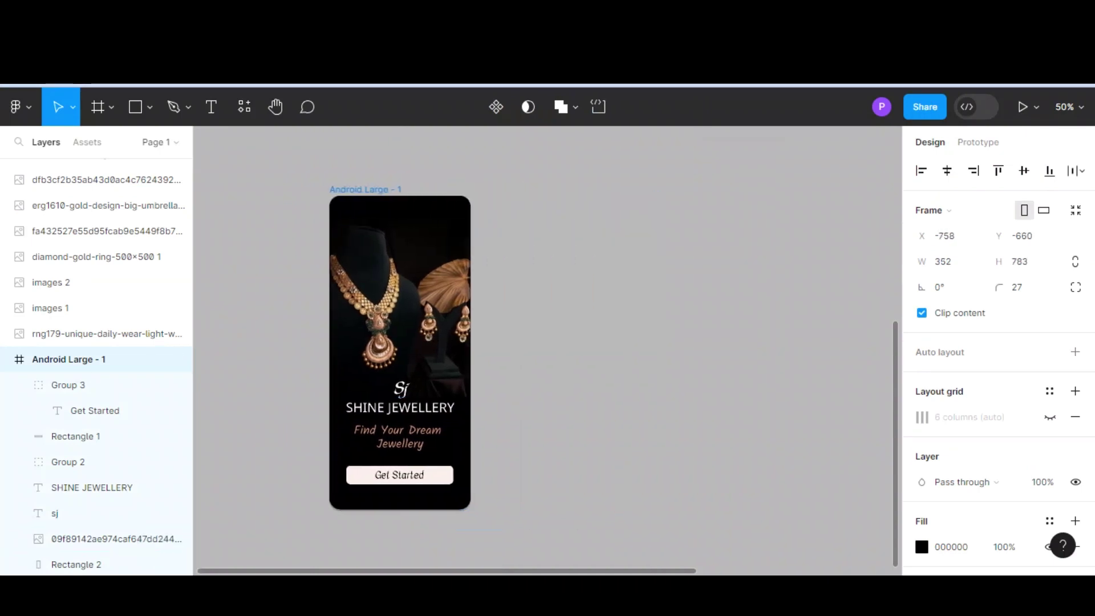
# Step: Duplicate the splash screen and delete the necklace photo, title, sj logo and Get Started button from the copy
pyautogui.keyDown('alt'); pyautogui.moveTo(319, 354); pyautogui.dragTo(482, 354); pyautogui.keyUp('alt')
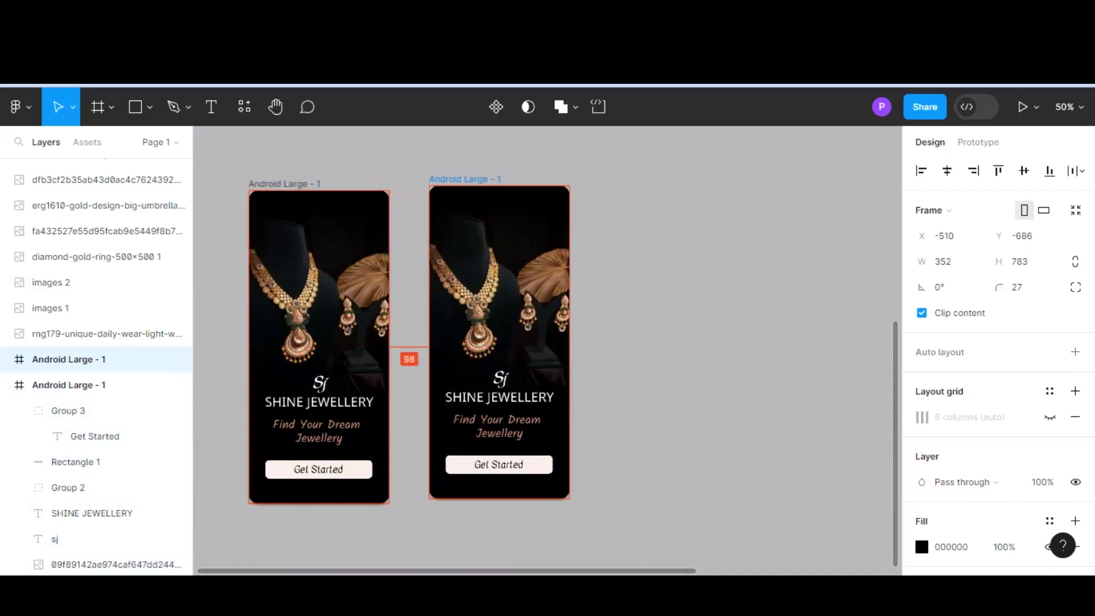
pyautogui.press('Escape')
pyautogui.click(479, 274)
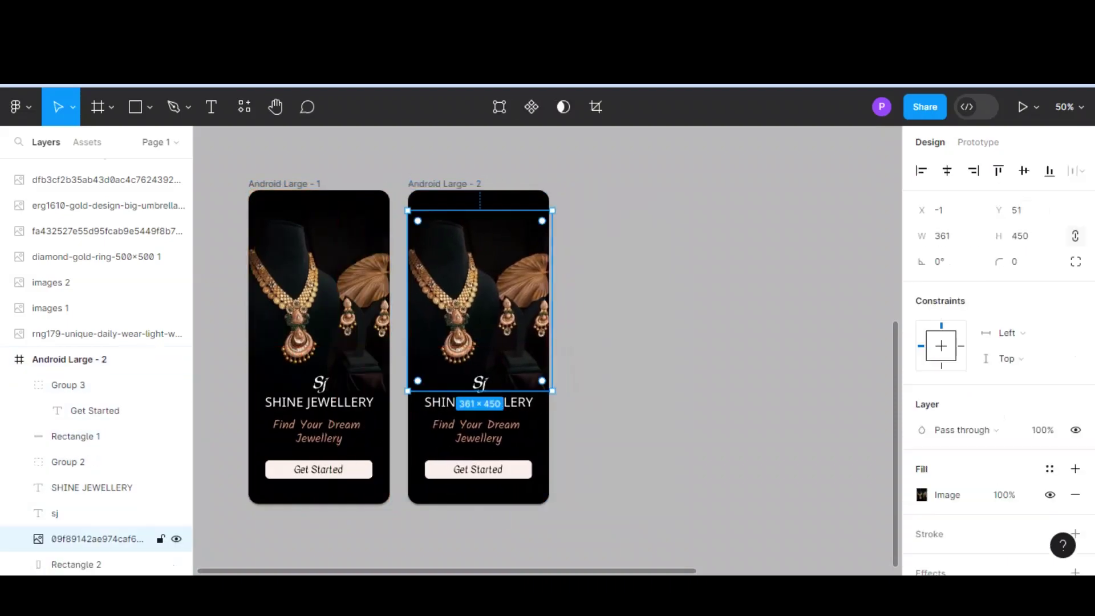
pyautogui.press('Delete')
pyautogui.click(86, 359)
pyautogui.click(91, 461)
pyautogui.press('Delete')
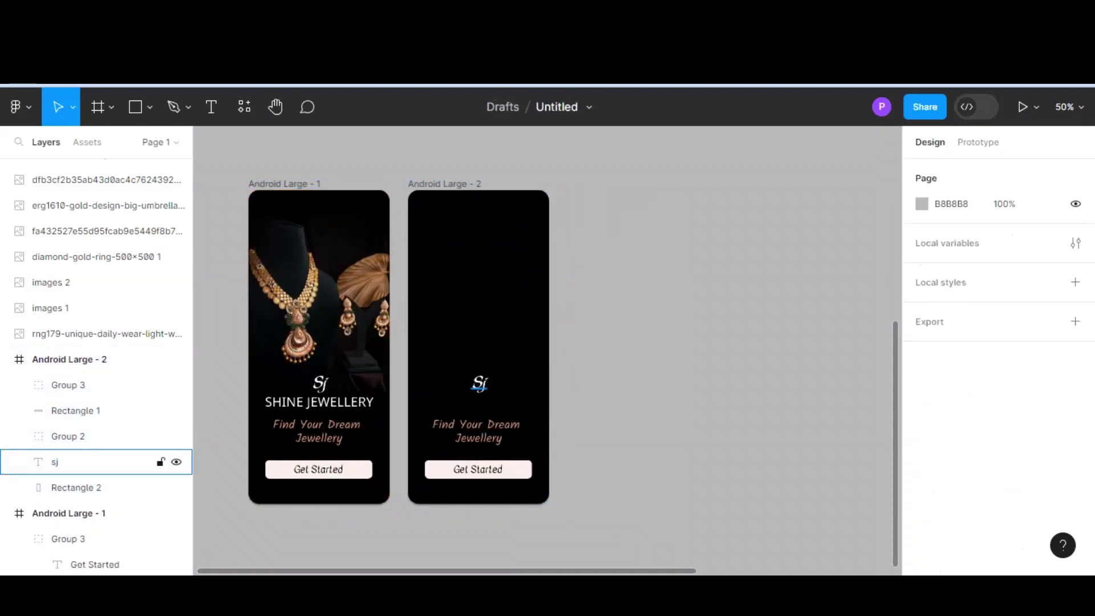
pyautogui.click(86, 461)
pyautogui.press('Delete')
pyautogui.click(67, 385)
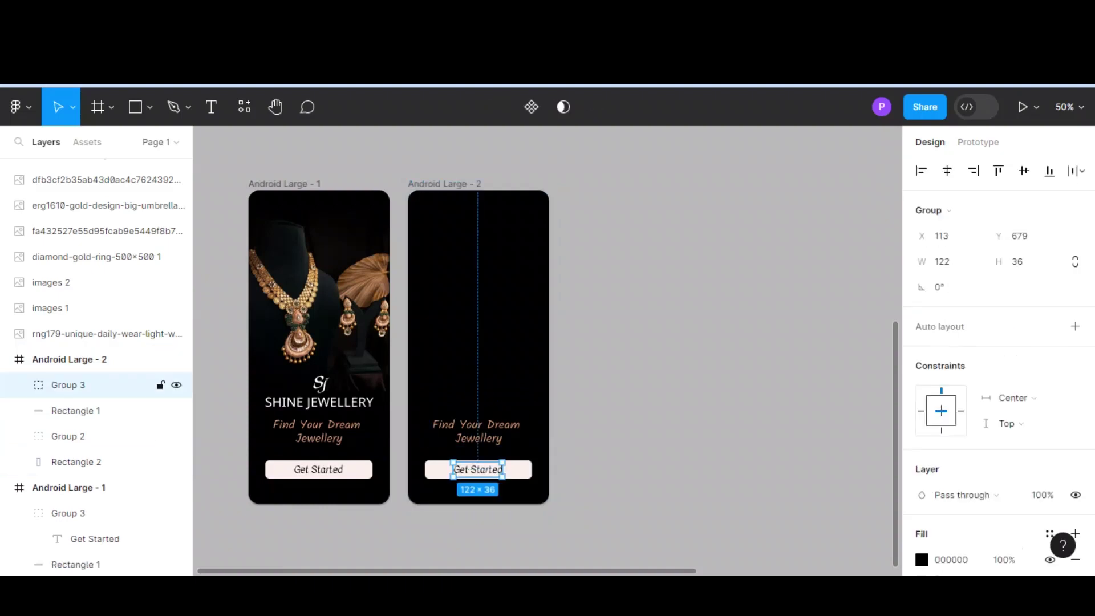
pyautogui.press('Delete')
pyautogui.click(68, 385)
pyautogui.press('Delete')
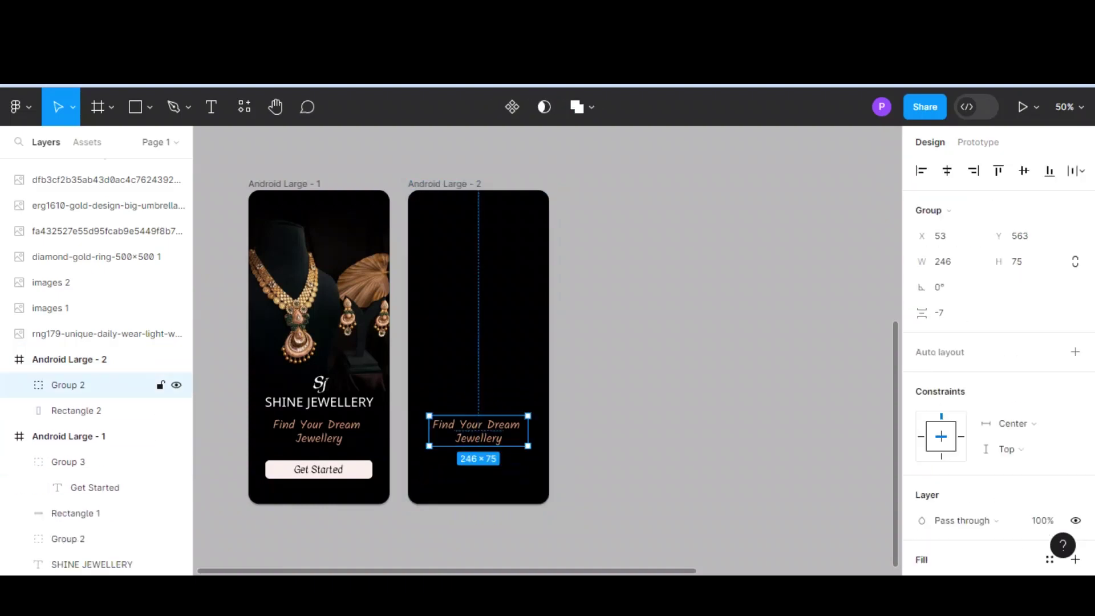
# Step: Move the tagline to the top of the second screen and clear its text for the new heading
pyautogui.moveTo(476, 431); pyautogui.dragTo(466, 219)
pyautogui.doubleClick(465, 219)
pyautogui.press('BackSpace')
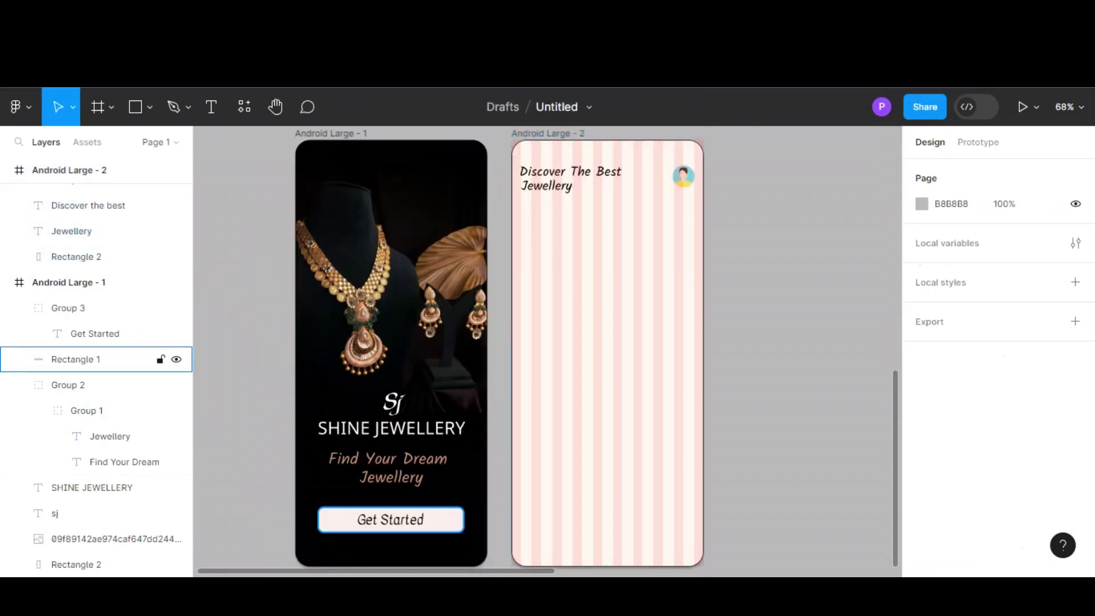
# Step: Copy the button rectangle under the heading as a dark 242424 bar and hide the layout grid stripes
pyautogui.hotkey('ctrl', 'd')
pyautogui.moveTo(391, 519)
pyautogui.mouseDown()
pyautogui.moveTo(598, 211)
pyautogui.moveTo(597, 220)
pyautogui.mouseUp()
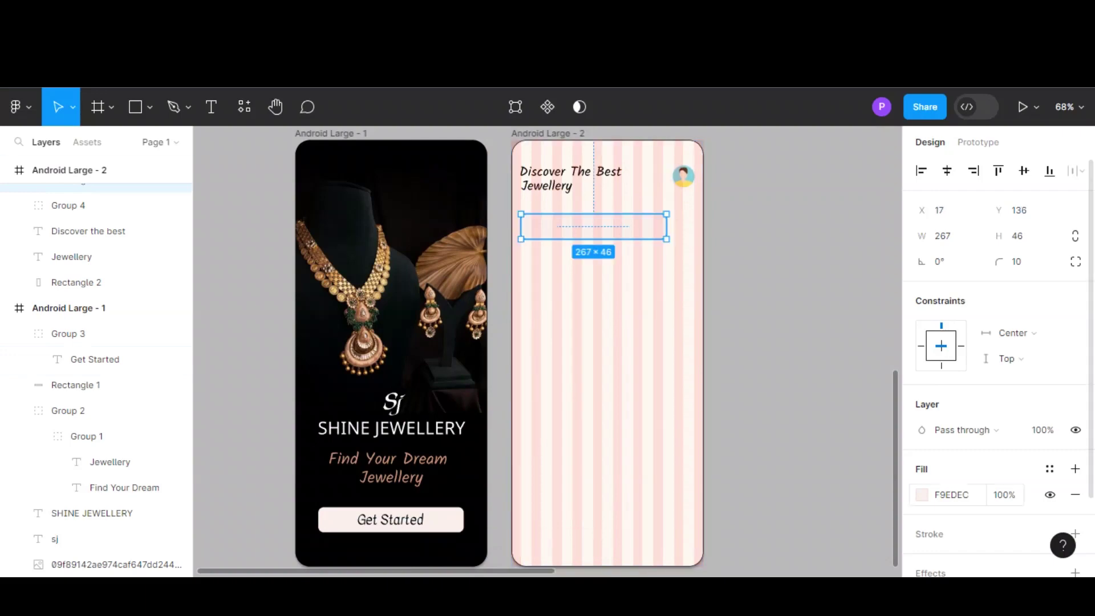
pyautogui.click(922, 494)
pyautogui.click(714, 351)
pyautogui.moveTo(714, 352); pyautogui.dragTo(712, 356)
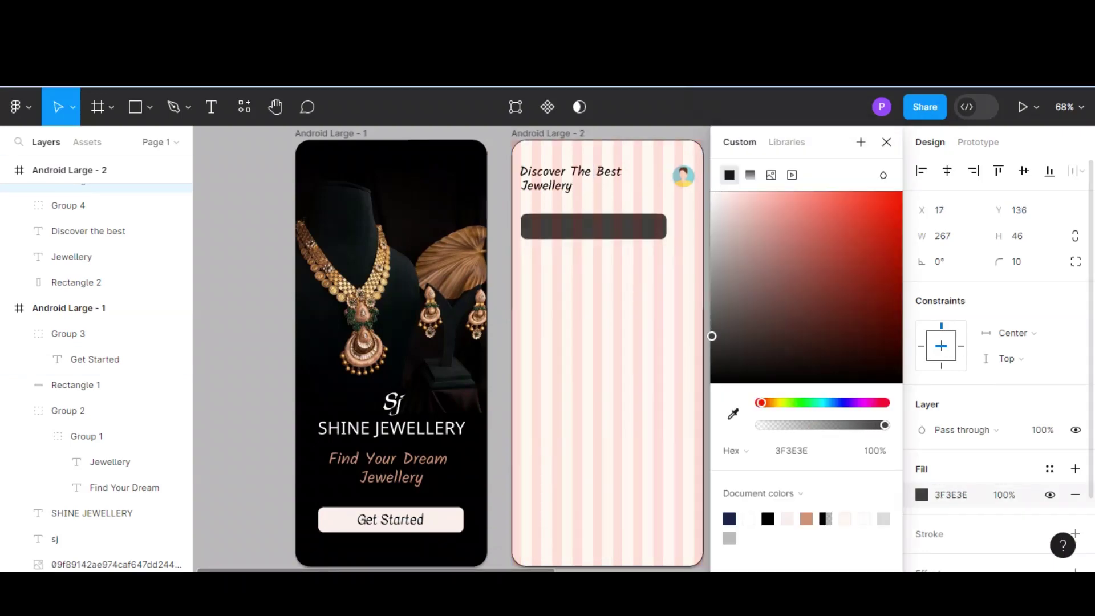
pyautogui.rightClick(665, 342)
pyautogui.press('Escape')
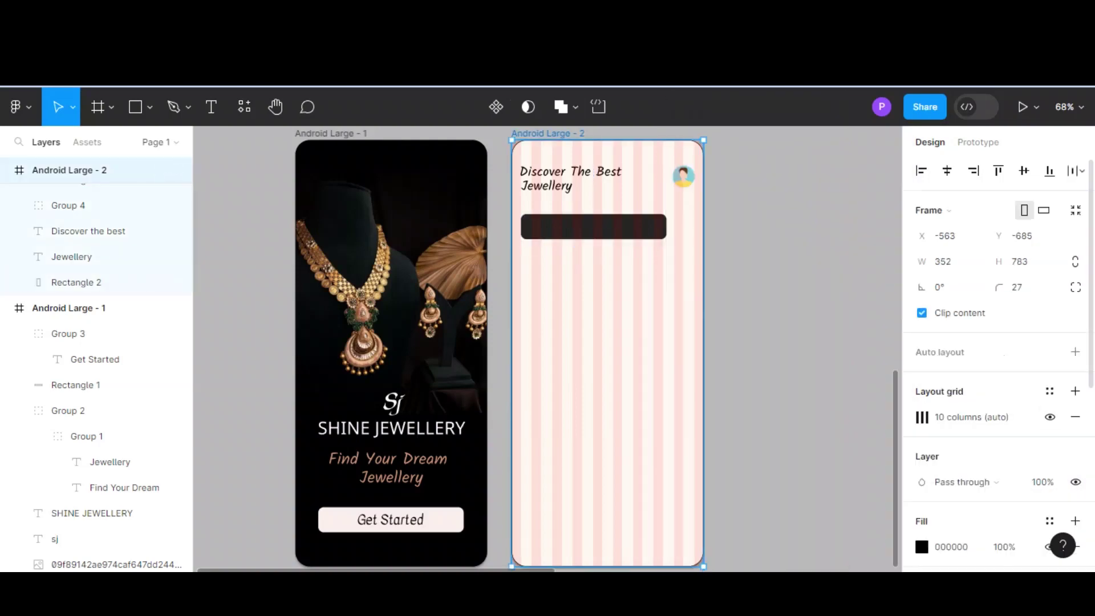
pyautogui.click(1050, 417)
pyautogui.click(75, 282)
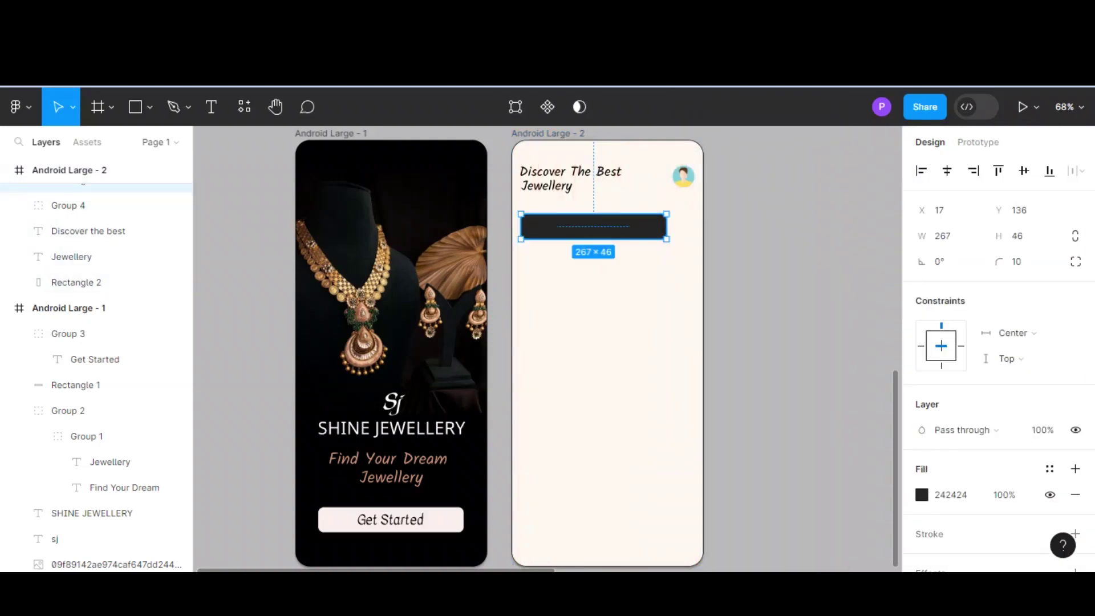
# Step: Copy the Get Started label into the bar, retyped as Search For Jewellery at font size 20
pyautogui.click(67, 334)
pyautogui.hotkey('ctrl', 'd')
pyautogui.moveTo(391, 519); pyautogui.dragTo(573, 269)
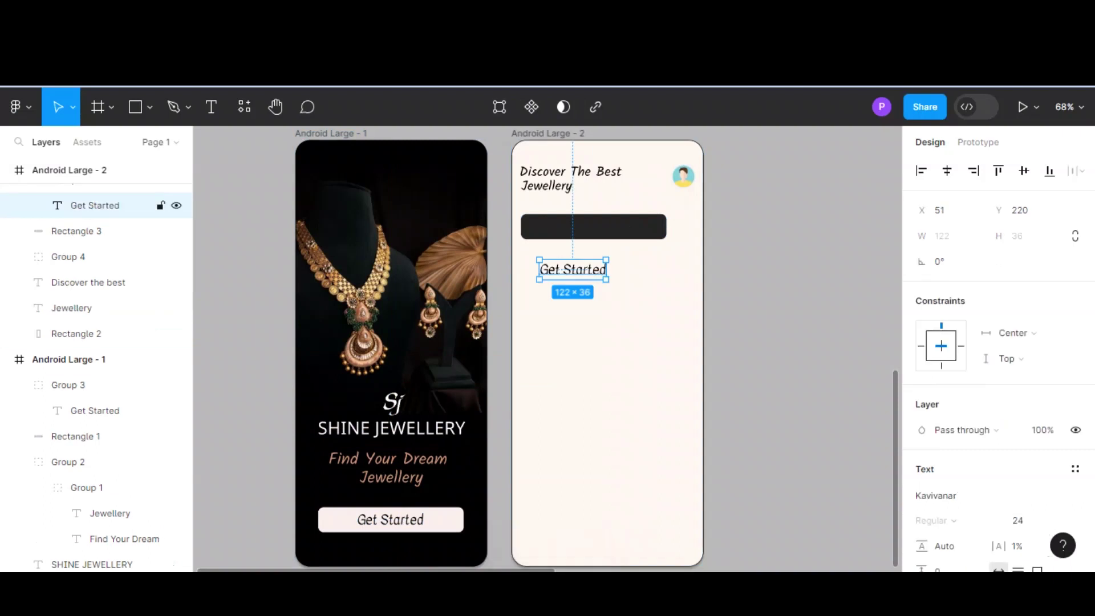
pyautogui.press('f')
pyautogui.press('r')
pyautogui.moveTo(606, 315); pyautogui.dragTo(607, 323)
pyautogui.click(573, 269)
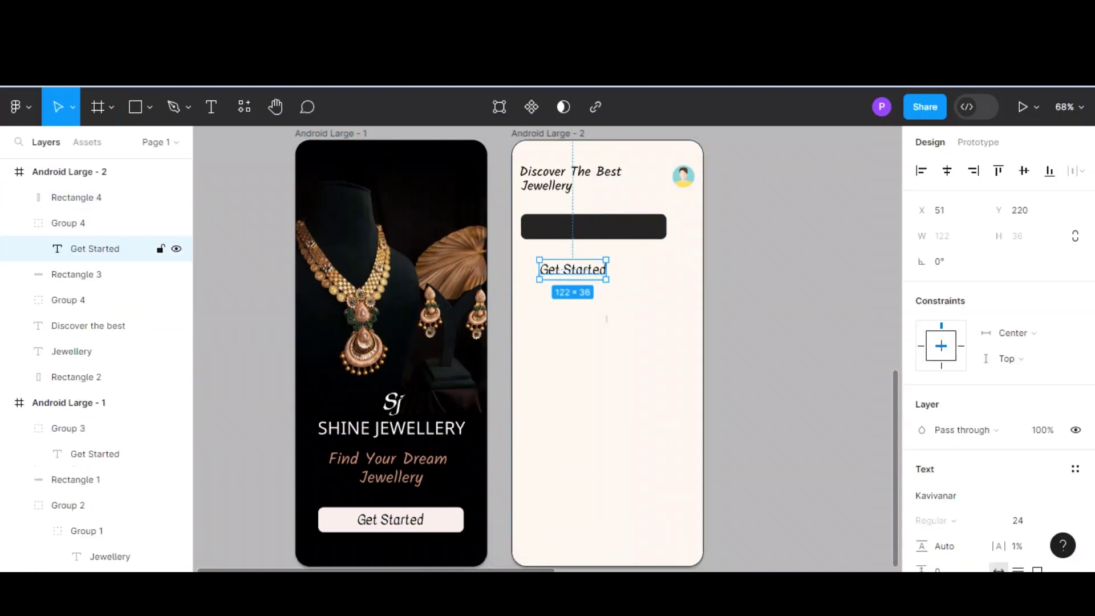
pyautogui.press('Return')
pyautogui.write('searc')
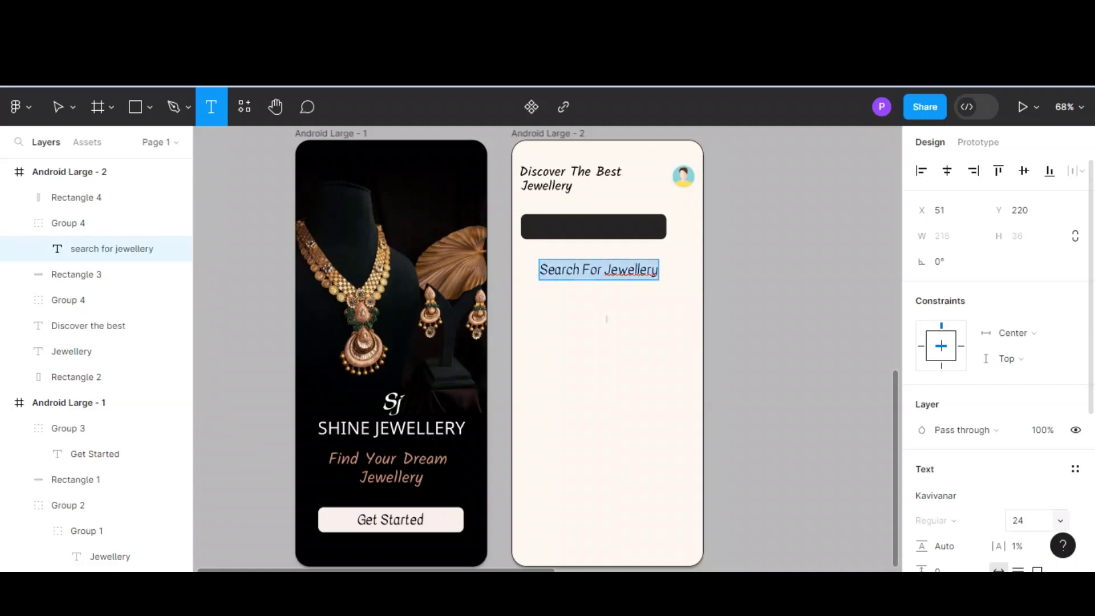
pyautogui.click(1060, 520)
pyautogui.click(1039, 399)
pyautogui.click(593, 264)
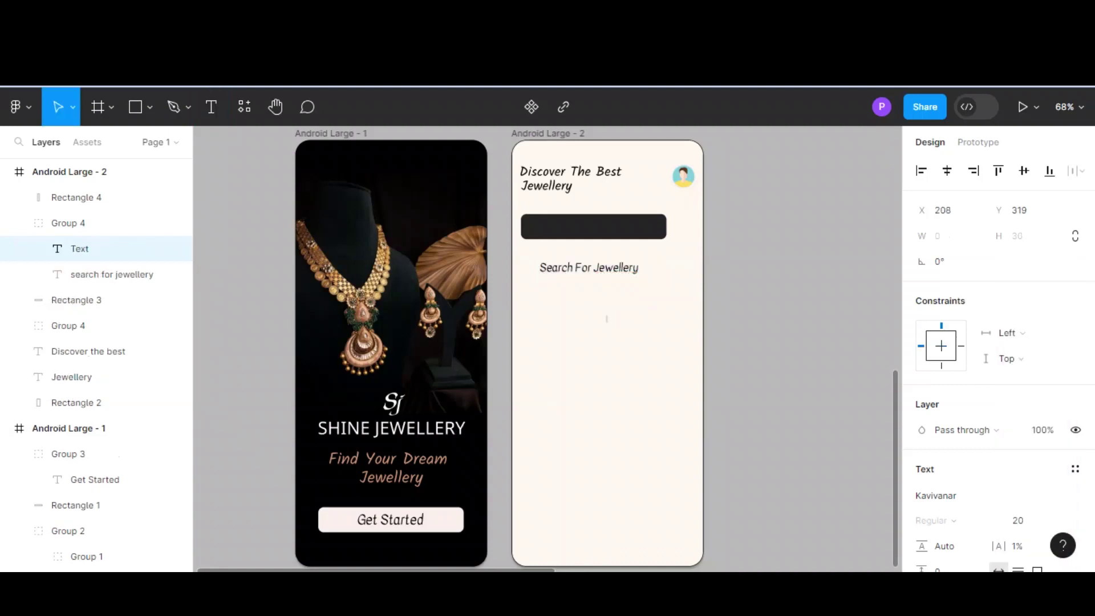
pyautogui.doubleClick(575, 268)
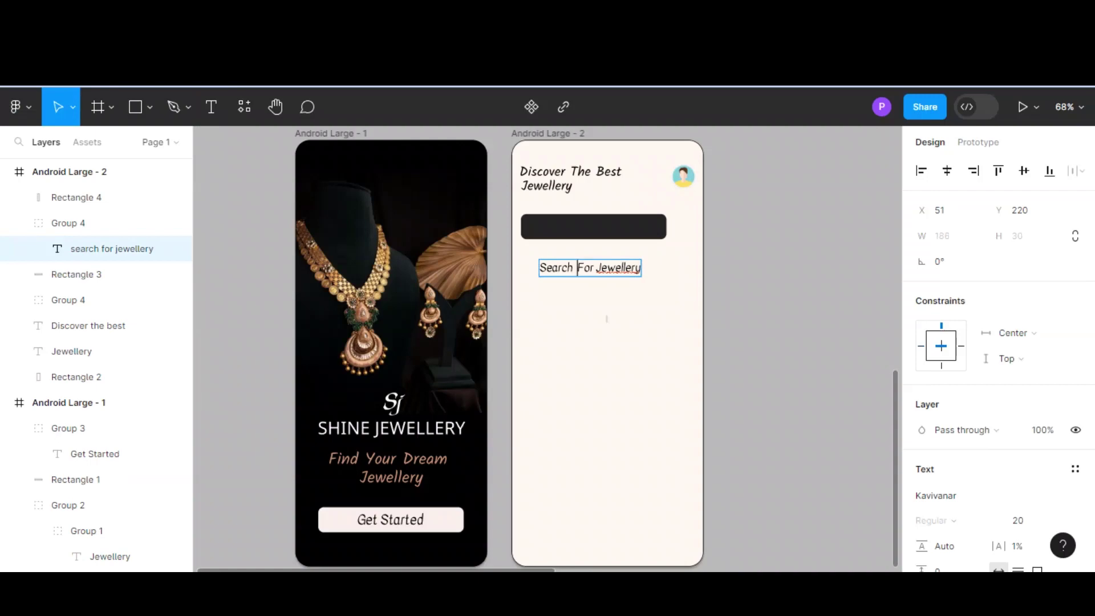
pyautogui.scroll(5, 726, 230)
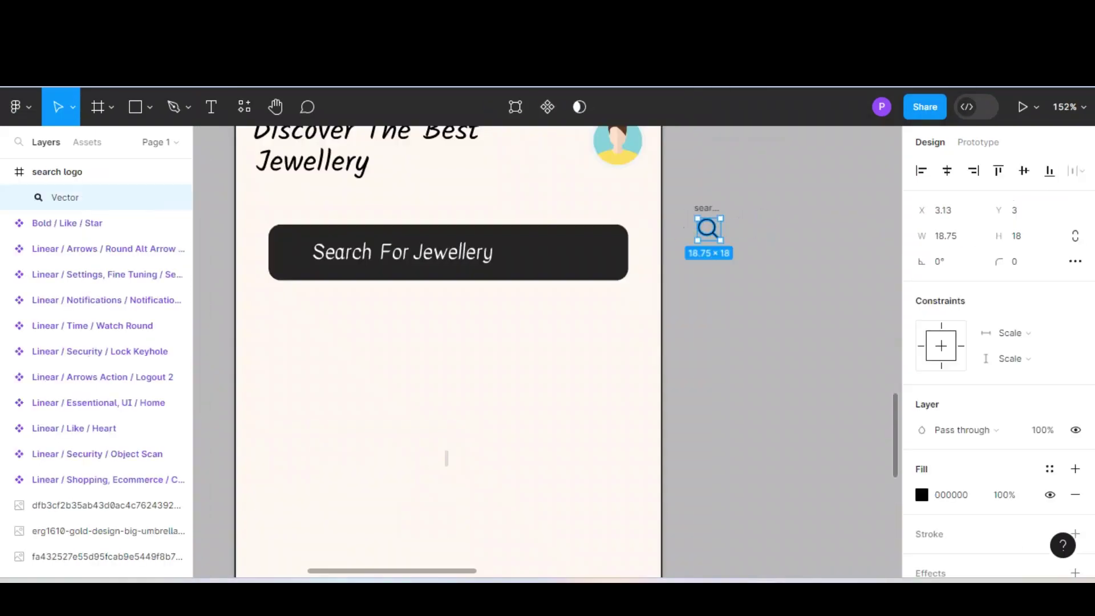
# Step: Give the search icon a white FFFFFF fill and place it at the bar's left end
pyautogui.click(922, 399)
pyautogui.write('FFFFFF')
pyautogui.press('Return')
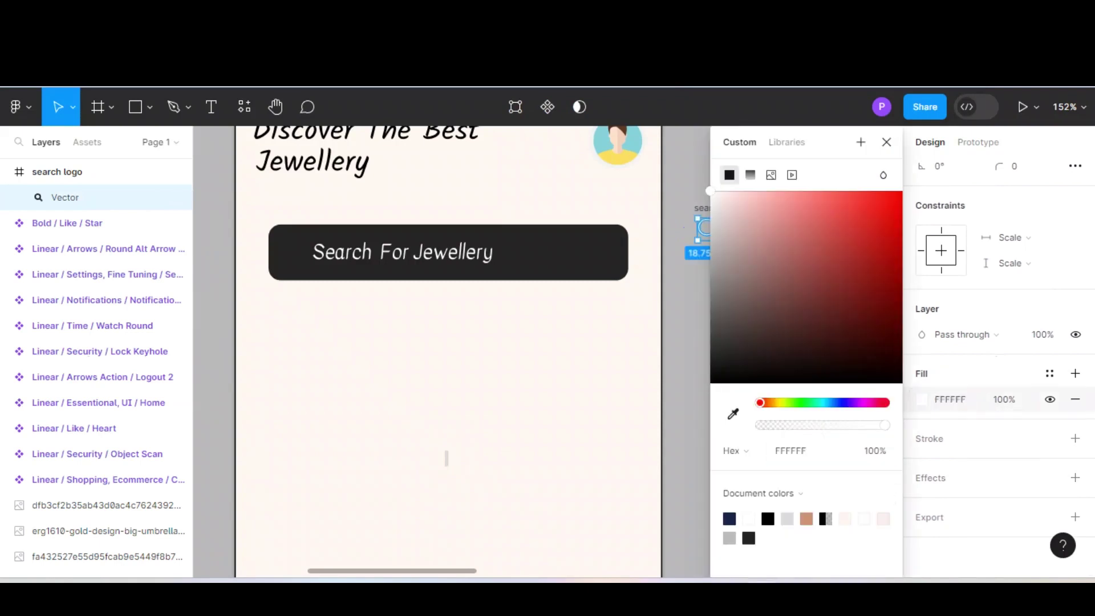
pyautogui.click(798, 399)
pyautogui.click(708, 228)
pyautogui.moveTo(708, 229); pyautogui.dragTo(290, 248)
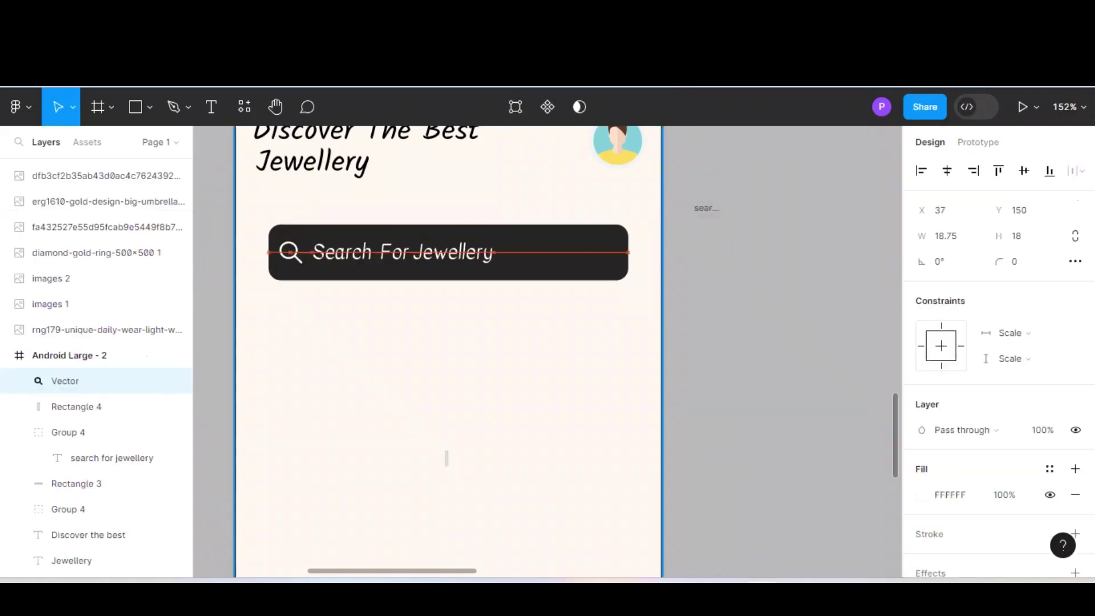
# Step: Centre the search icon and search text vertically within the search bar
pyautogui.moveTo(399, 252); pyautogui.dragTo(408, 252)
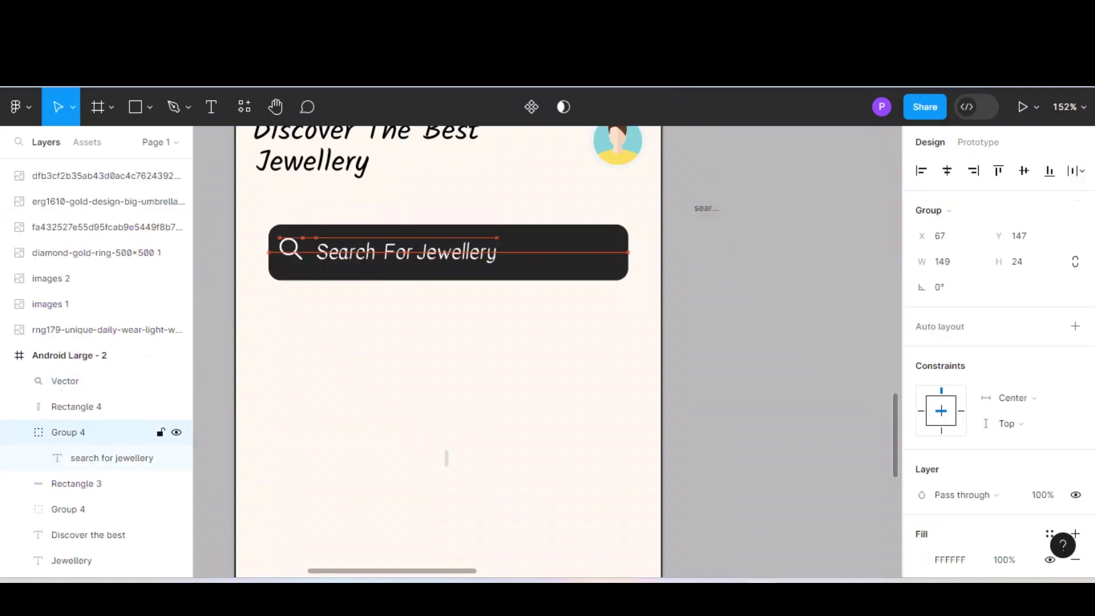
pyautogui.click(291, 249)
pyautogui.click(570, 252)
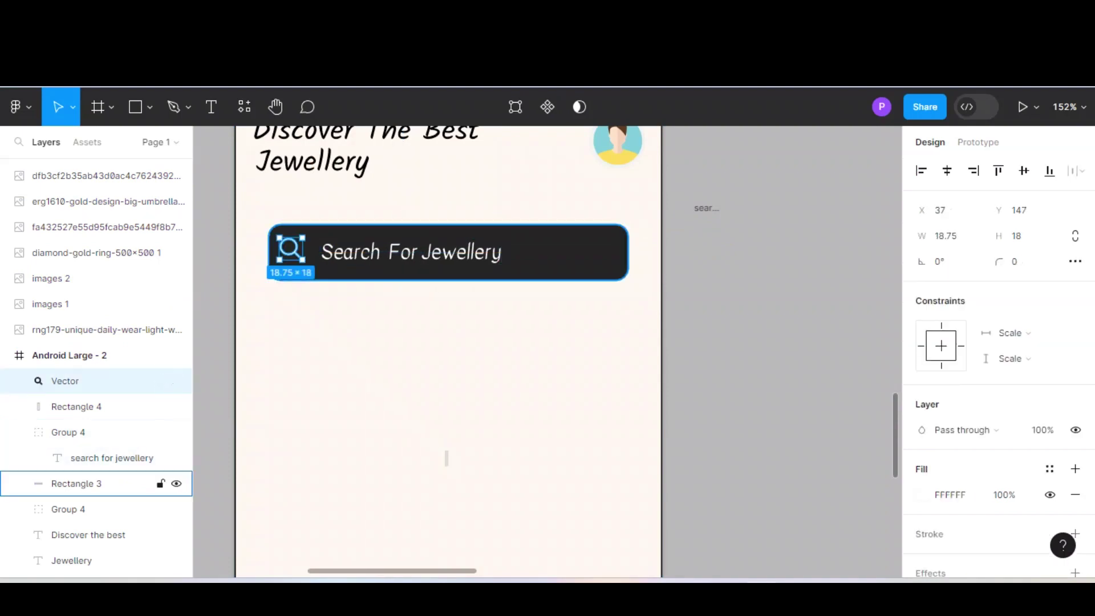
pyautogui.click(410, 252)
pyautogui.click(308, 268)
pyautogui.keyDown('shift'); pyautogui.click(64, 381); pyautogui.keyUp('shift')
pyautogui.keyDown('shift'); pyautogui.click(68, 432); pyautogui.keyUp('shift')
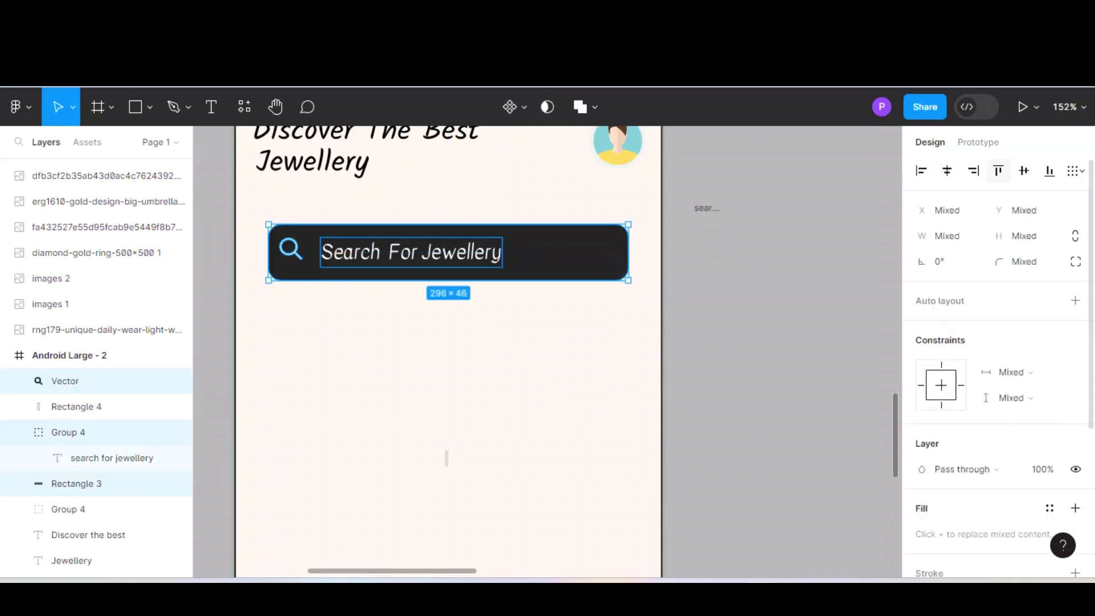
pyautogui.click(1024, 170)
# Step: Lower the Search For Jewellery text's fill opacity to 50%
pyautogui.click(411, 252)
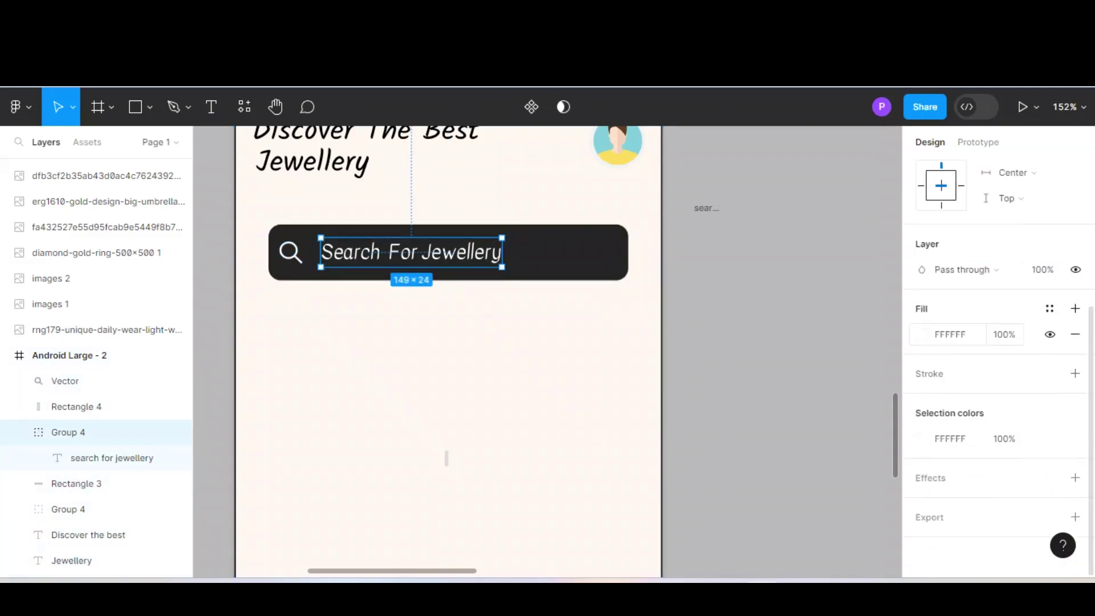
pyautogui.moveTo(987, 335); pyautogui.dragTo(978, 335)
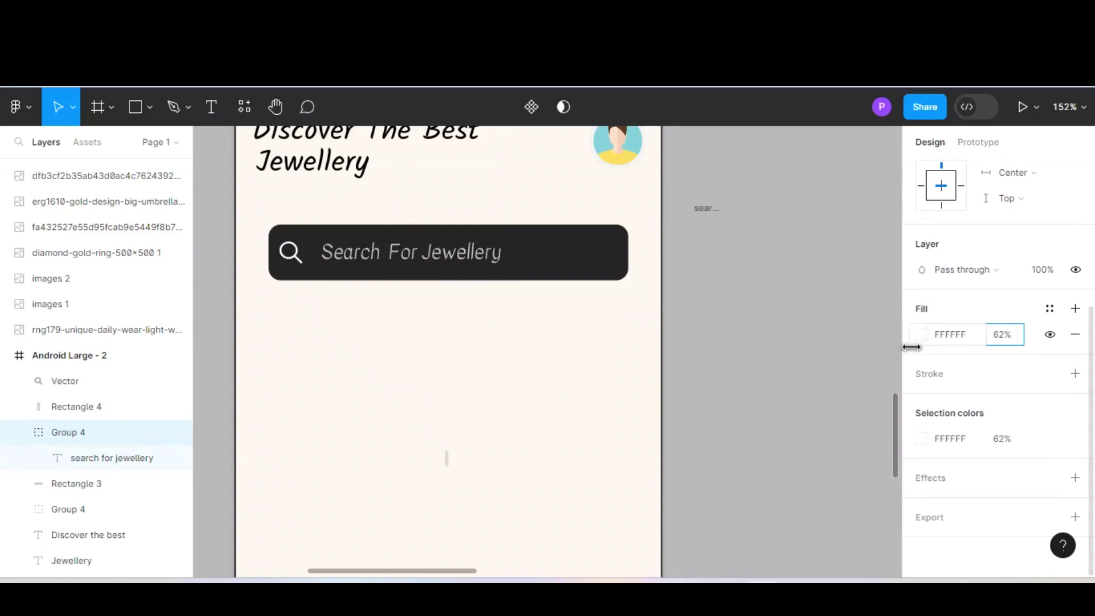
pyautogui.moveTo(911, 348); pyautogui.dragTo(903, 349)
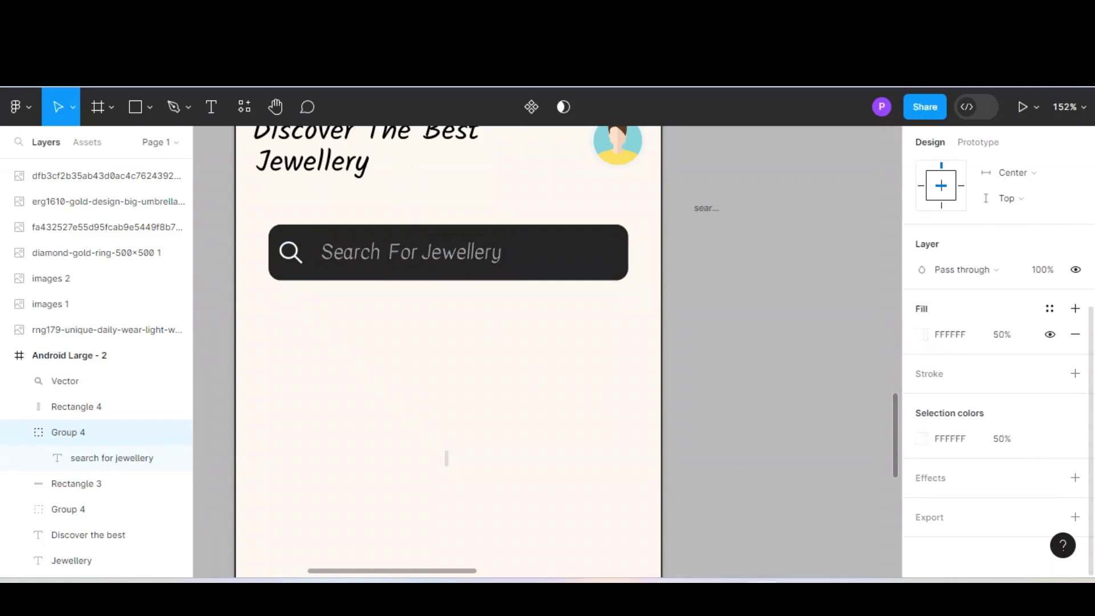
pyautogui.click(68, 355)
pyautogui.click(64, 380)
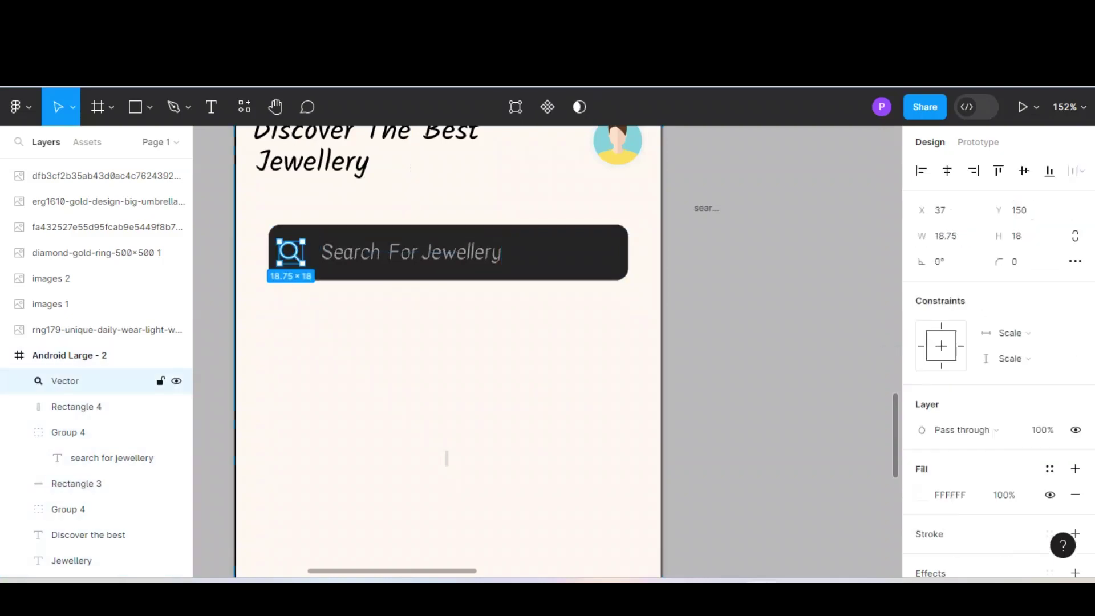
pyautogui.click(69, 355)
# Step: Copy the Jewellery text below the search bar and retype it as a bold Categories heading
pyautogui.hotkey('shift', '0')
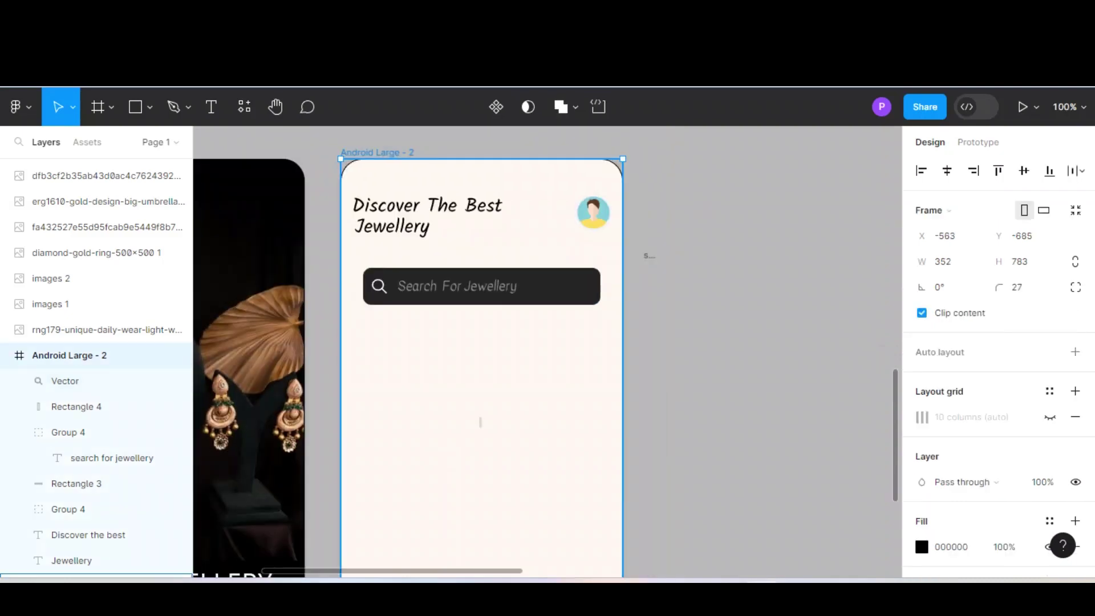
pyautogui.scroll(-3, 97, 331)
pyautogui.moveTo(393, 226); pyautogui.dragTo(398, 342)
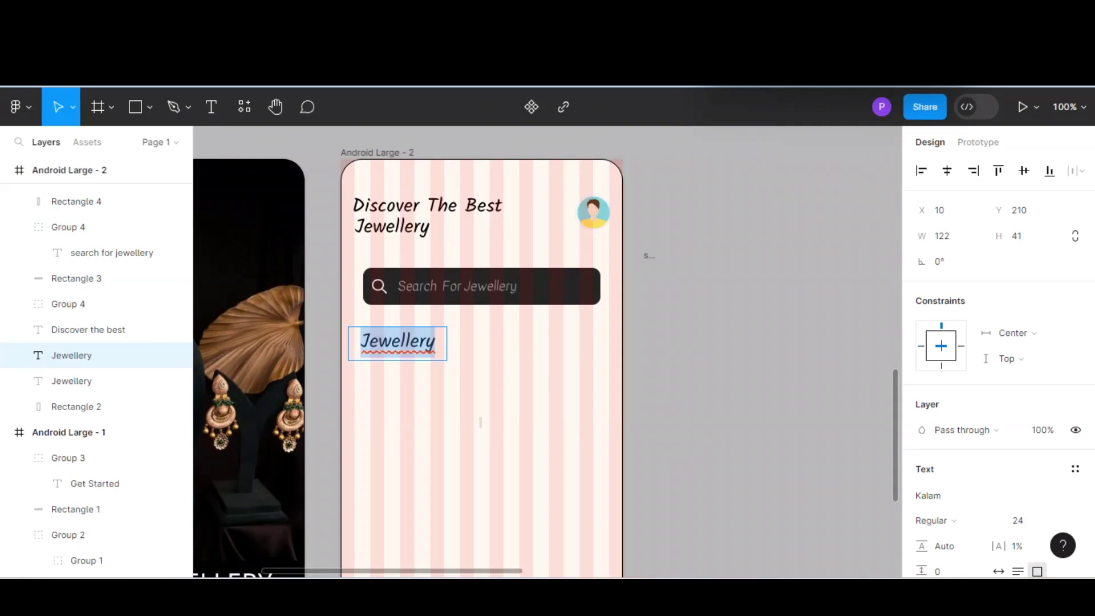
pyautogui.press('Right')
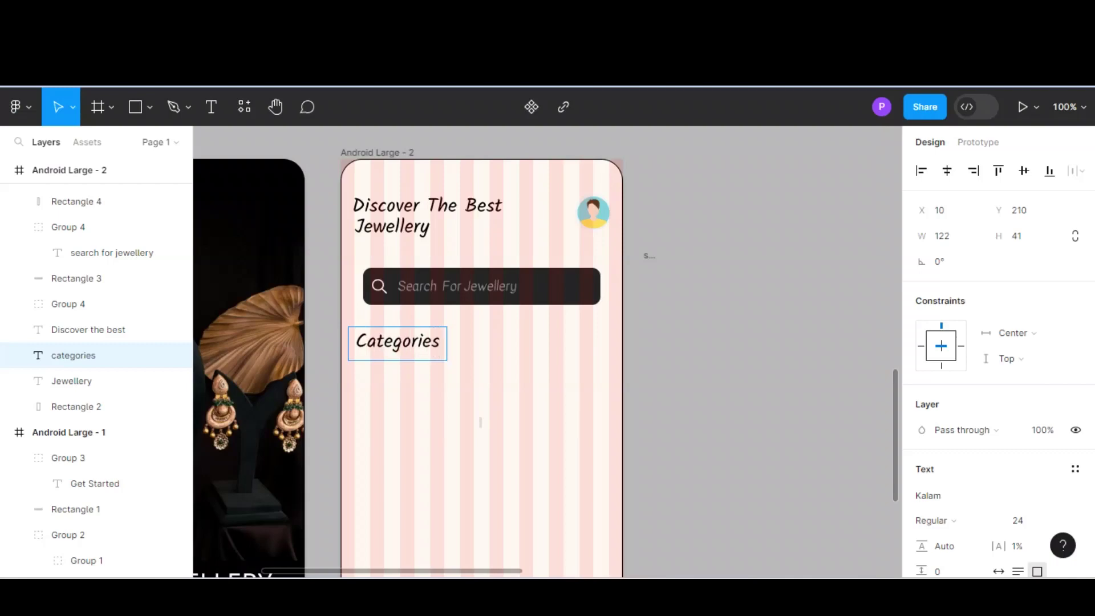
pyautogui.press('Escape')
pyautogui.click(931, 360)
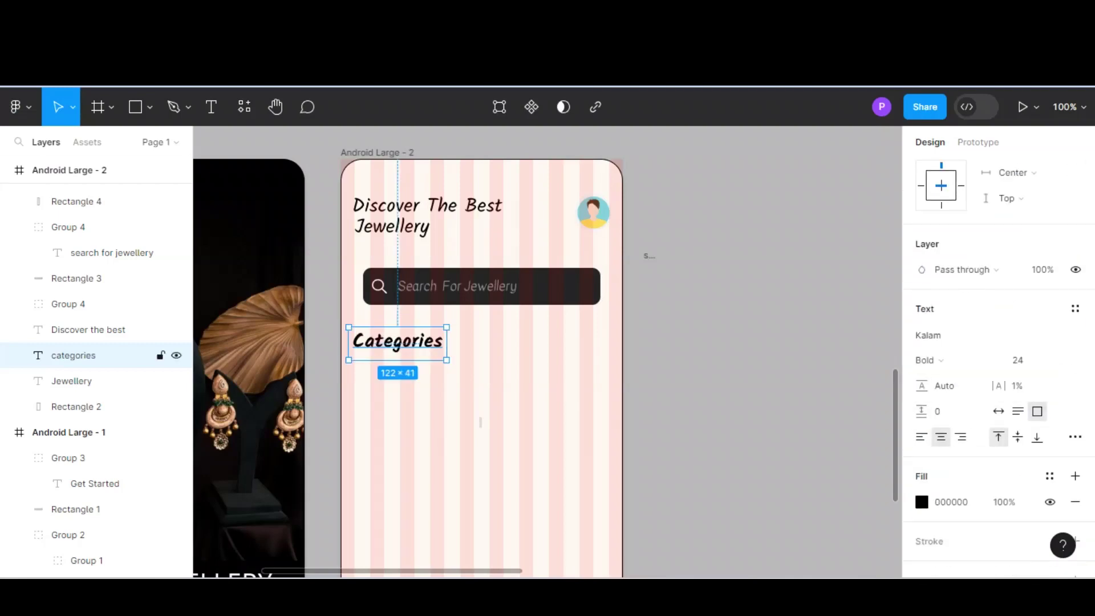
pyautogui.moveTo(397, 341); pyautogui.dragTo(399, 341)
# Step: Change the Categories heading's font, trying Kanit and then another lighter typeface
pyautogui.click(86, 227)
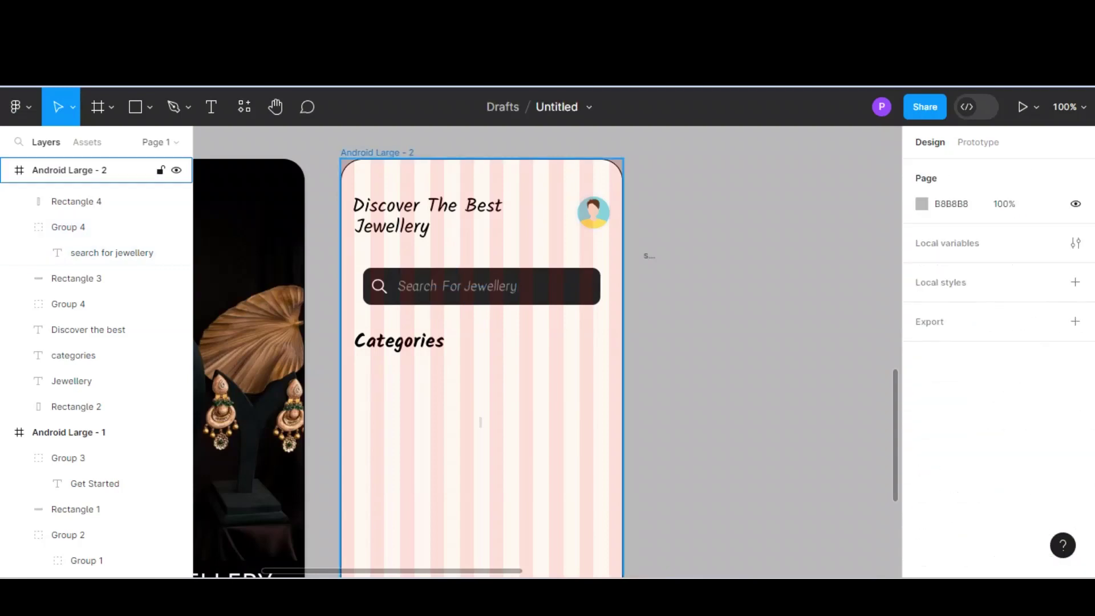
pyautogui.click(73, 356)
pyautogui.click(929, 335)
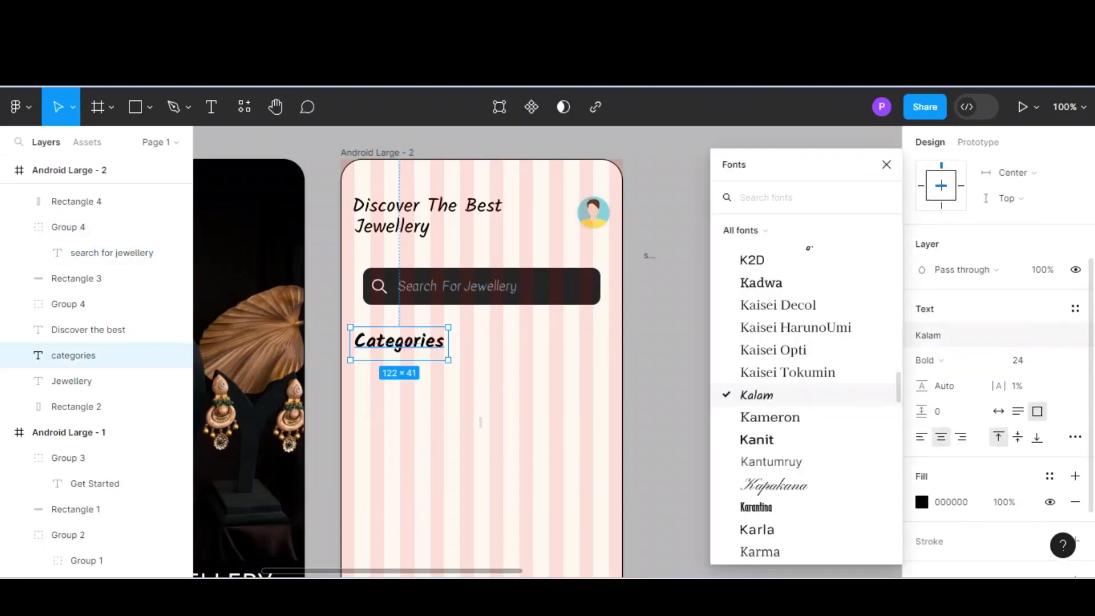
pyautogui.click(757, 439)
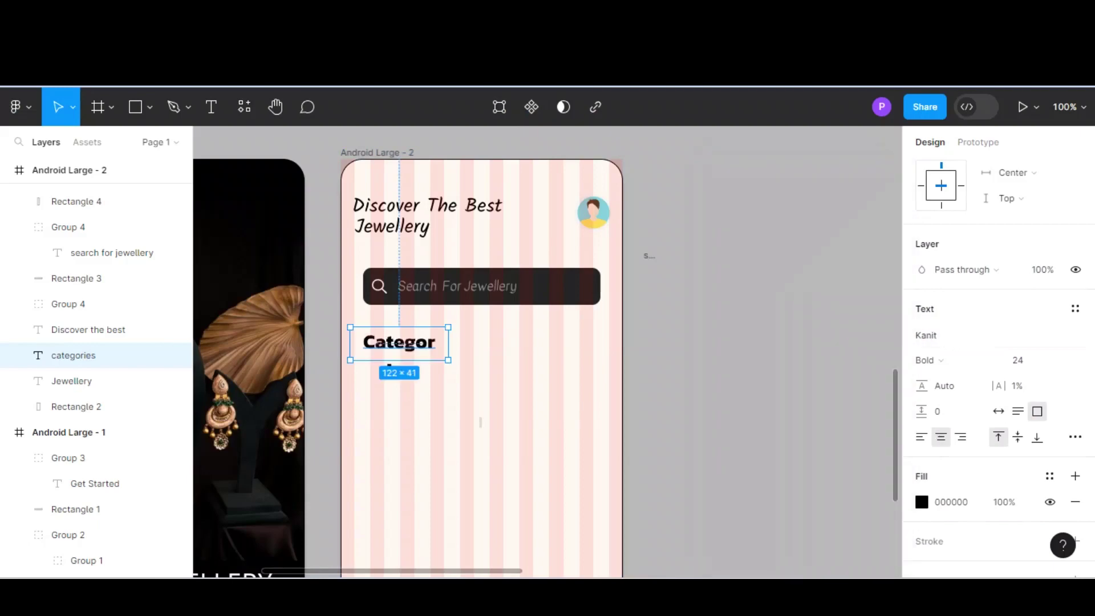
pyautogui.click(929, 336)
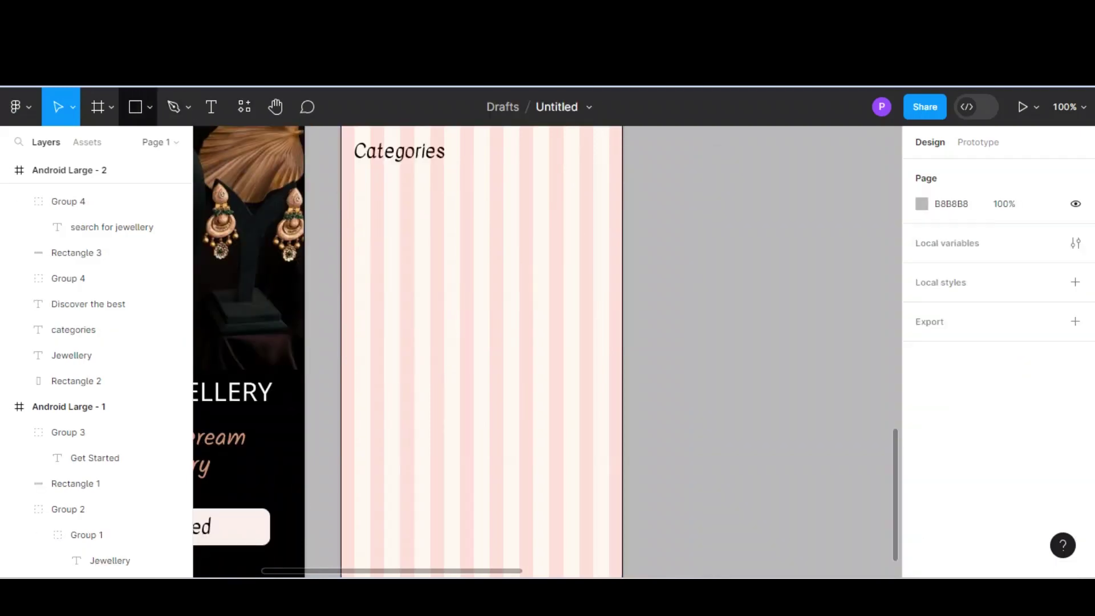
# Step: Draw a grey card below Categories, aligned with the search bar, with 24 px corners and 143 px height
pyautogui.press('r')
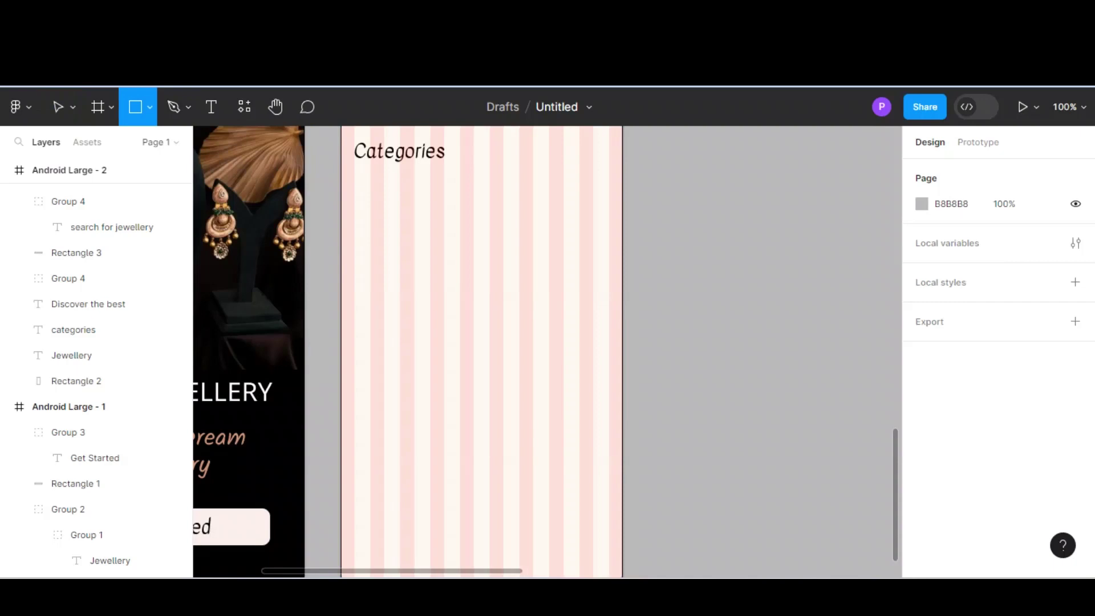
pyautogui.moveTo(354, 188); pyautogui.dragTo(578, 413)
pyautogui.moveTo(579, 300); pyautogui.dragTo(609, 300)
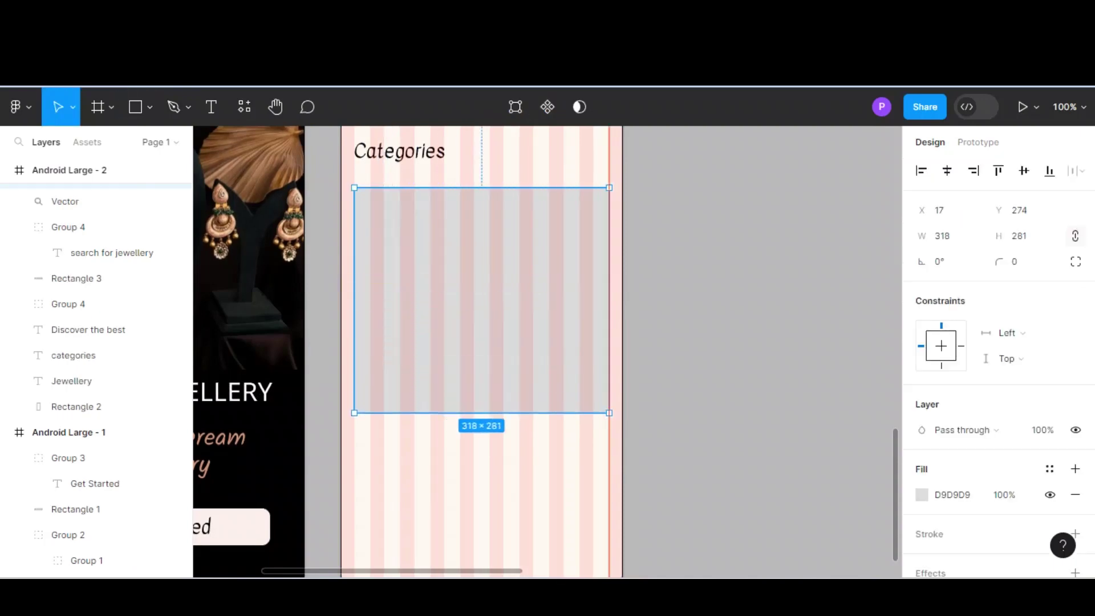
pyautogui.moveTo(599, 403); pyautogui.dragTo(588, 392)
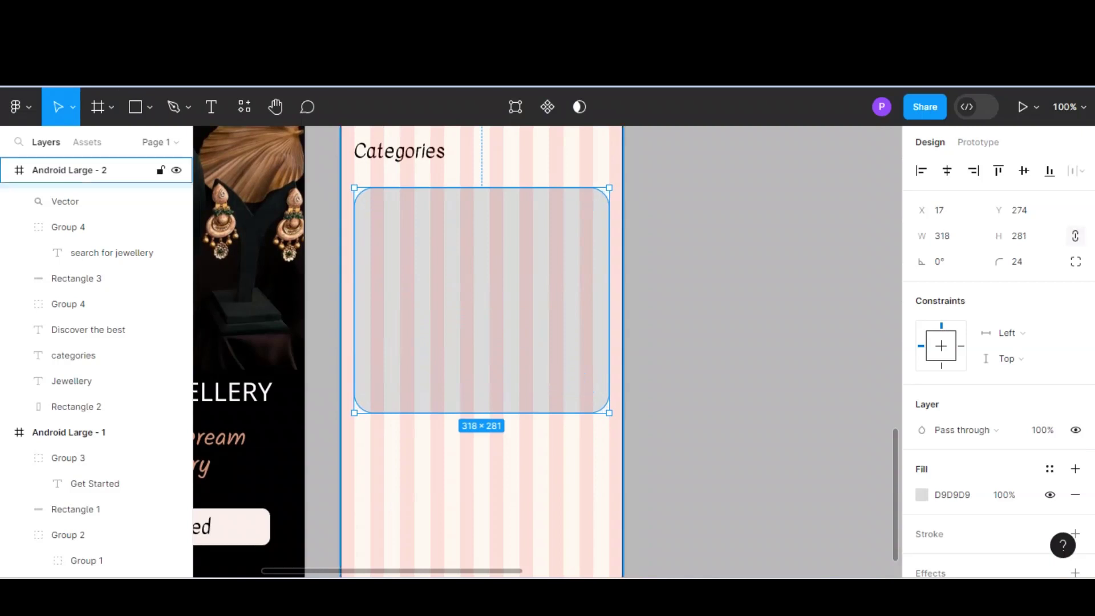
pyautogui.moveTo(482, 413); pyautogui.dragTo(482, 302)
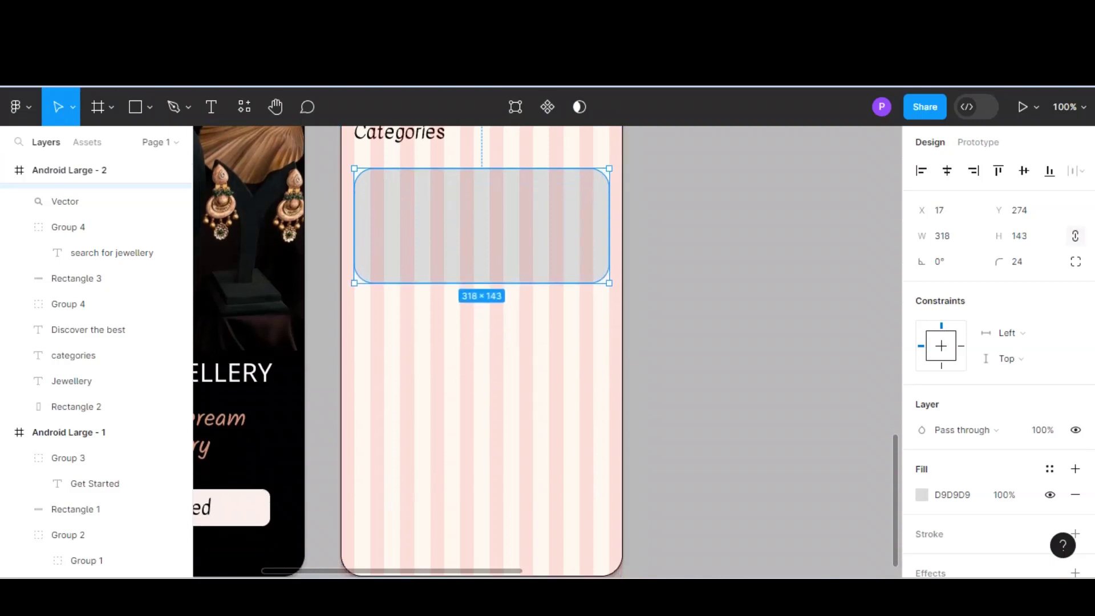
# Step: Duplicate the card twice so three evenly spaced cards stack beneath Categories
pyautogui.scroll(-1, 482, 342)
pyautogui.hotkey('ctrl', 'd')
pyautogui.moveTo(482, 212); pyautogui.dragTo(482, 350)
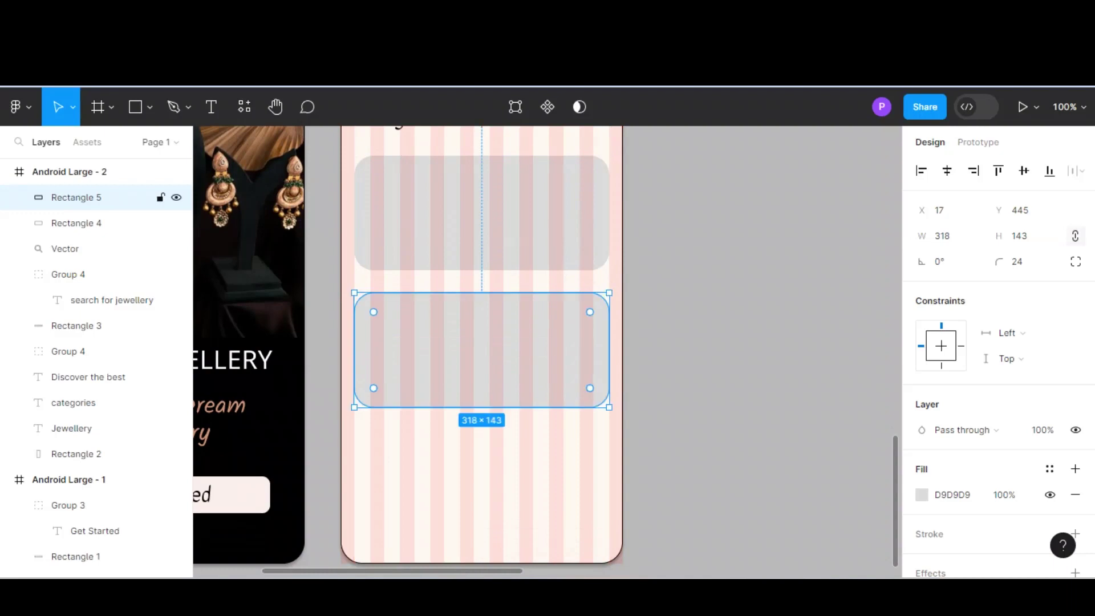
pyautogui.hotkey('ctrl', 'd')
pyautogui.press('Up')
pyautogui.press('Up')
pyautogui.press('Up')
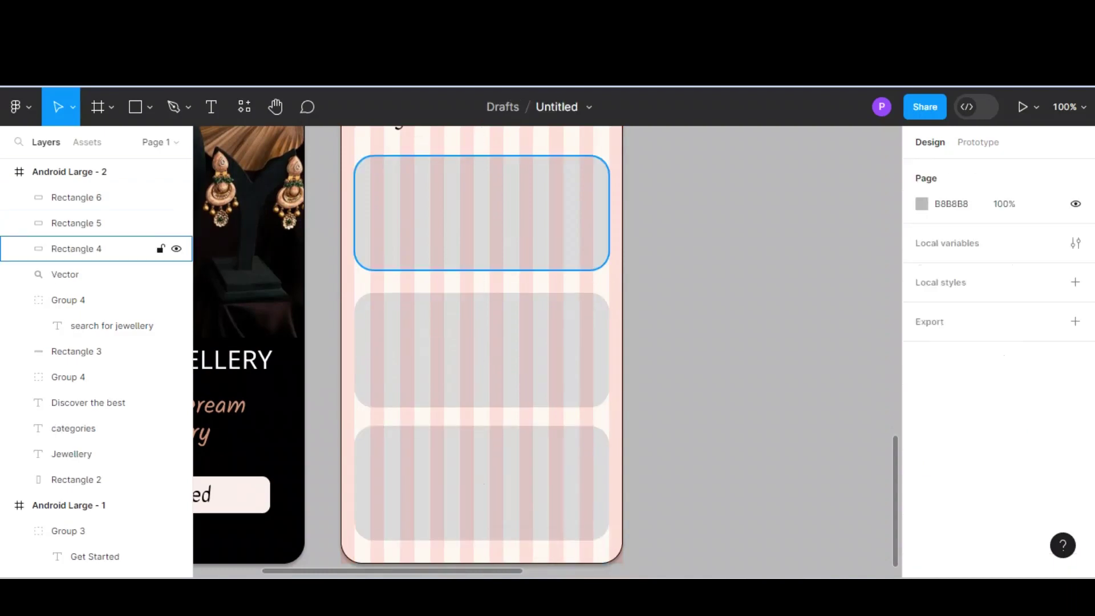
pyautogui.click(76, 249)
pyautogui.scroll(-5, 541, 342)
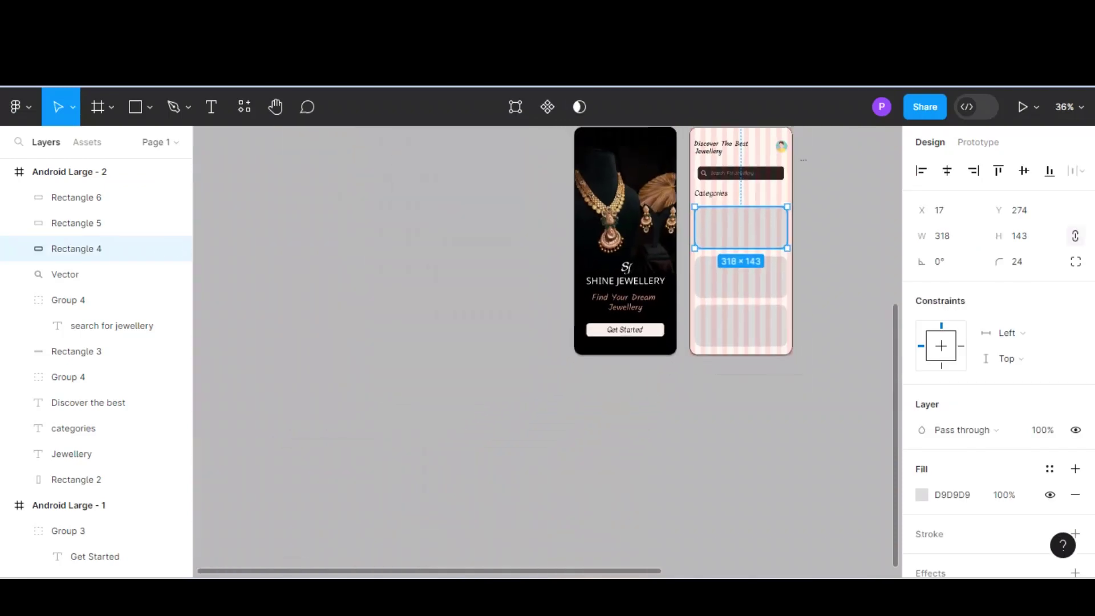
# Step: Place the gold ring photo onto the top category card
pyautogui.scroll(2, 541, 342)
pyautogui.hscroll(5, 541, 343)
pyautogui.scroll(5, 548, 343)
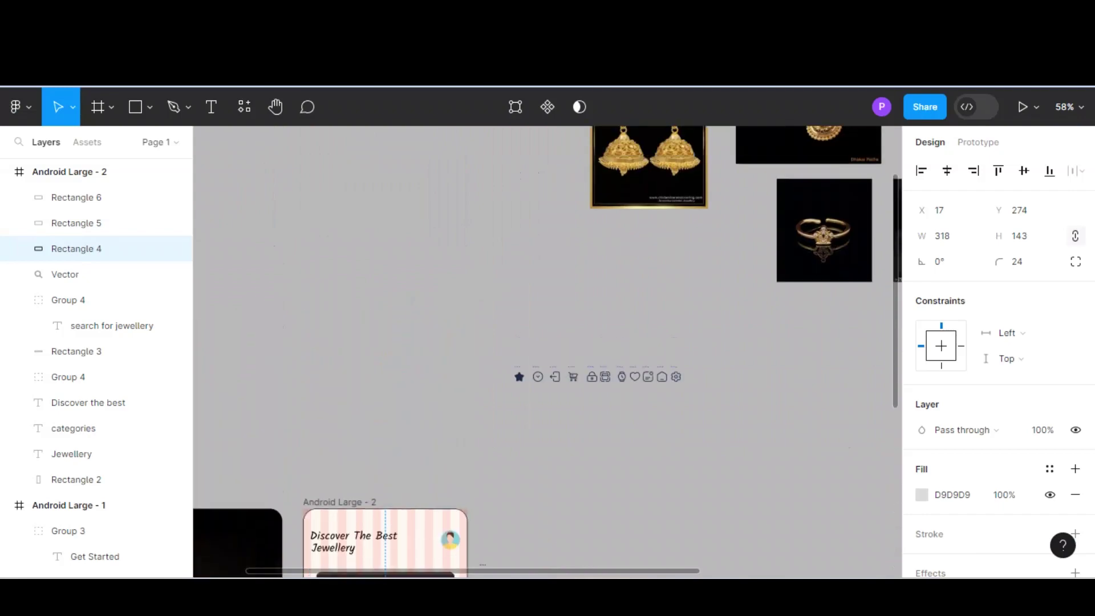
pyautogui.scroll(1, 548, 342)
pyautogui.hscroll(4, 547, 342)
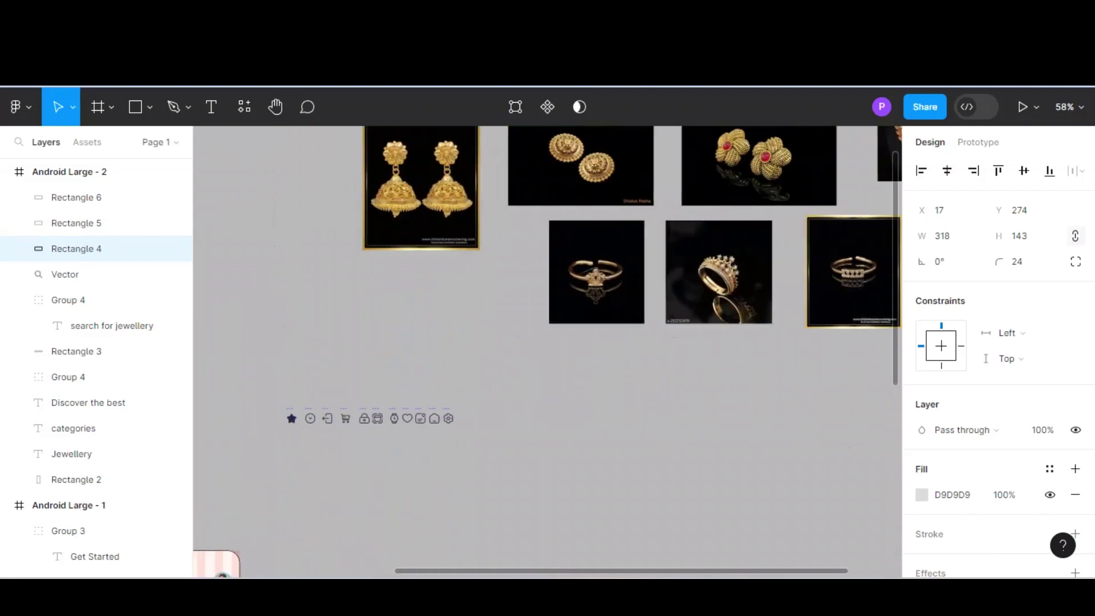
pyautogui.hscroll(1, 548, 342)
pyautogui.moveTo(555, 272); pyautogui.dragTo(345, 525)
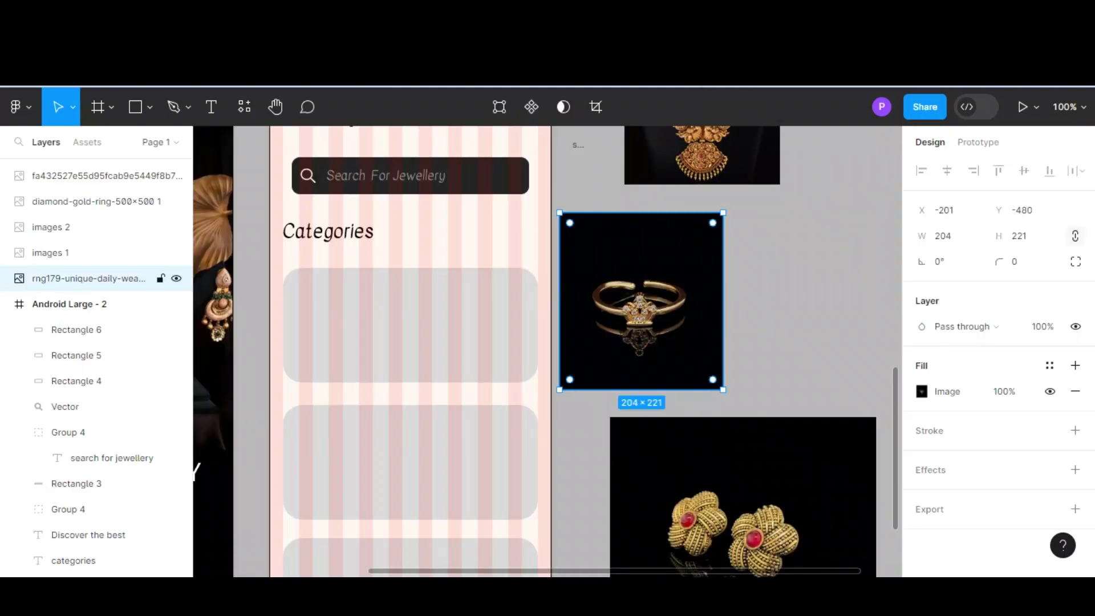
pyautogui.moveTo(85, 279); pyautogui.dragTo(86, 368)
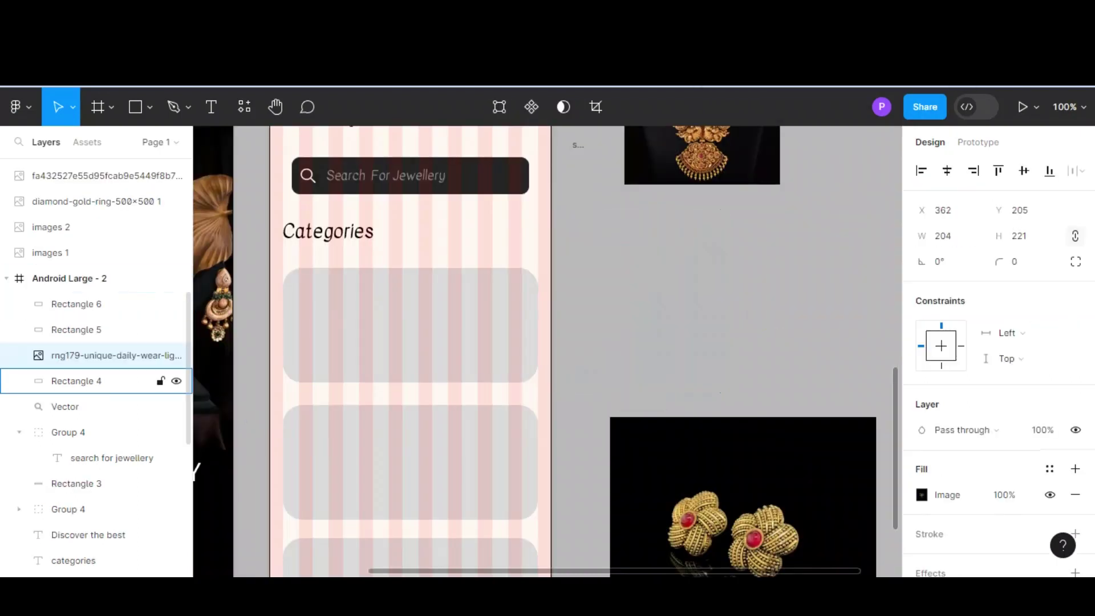
pyautogui.click(76, 381)
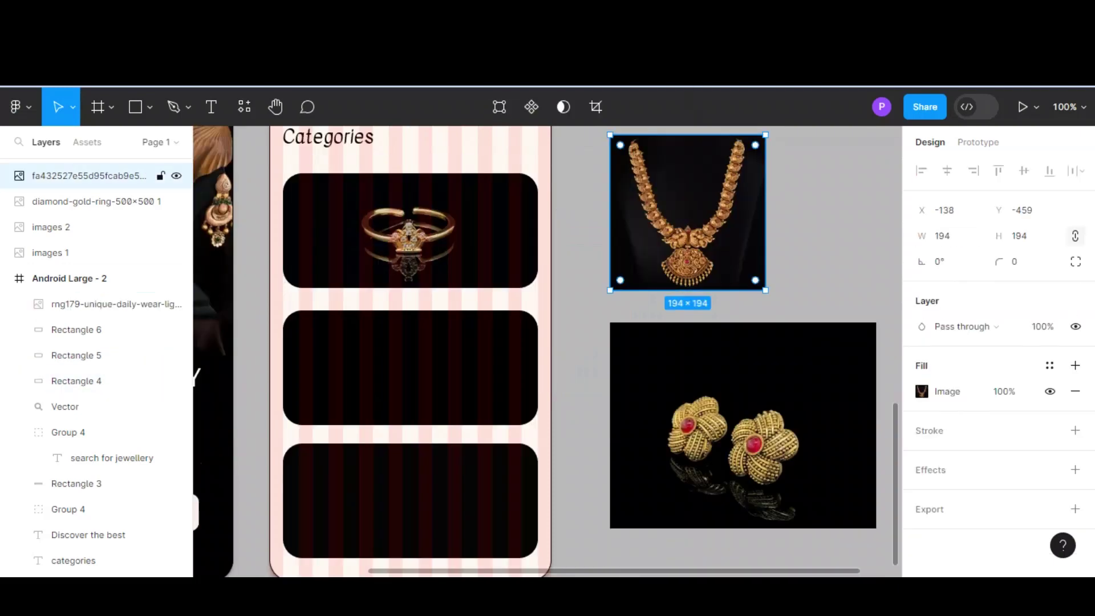
# Step: Crop the top and bottom off the earrings photo and place it on the middle card
pyautogui.click(922, 391)
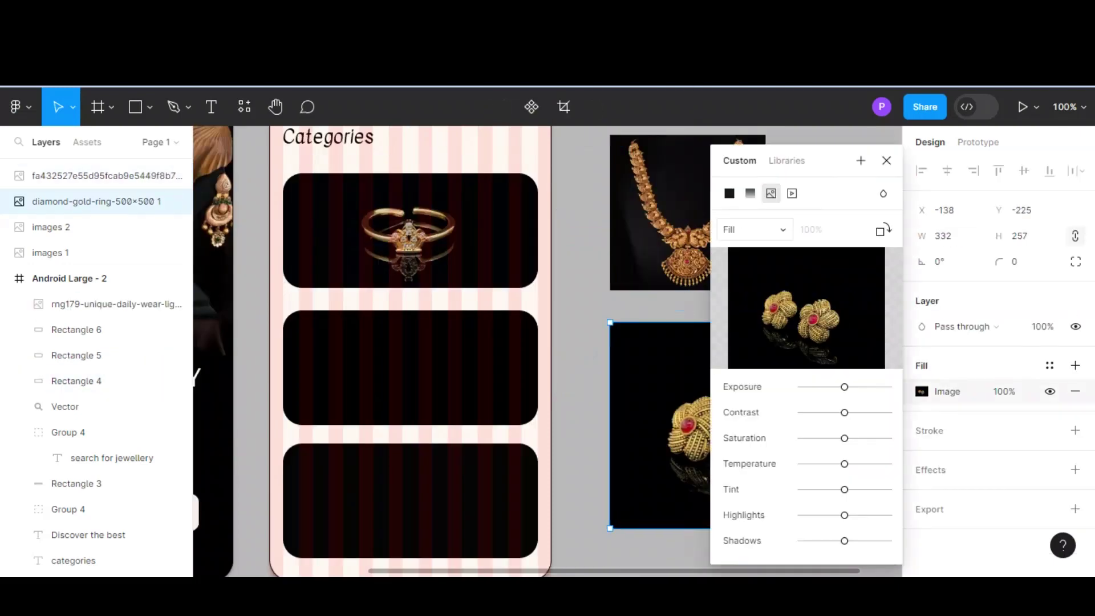
pyautogui.click(754, 229)
pyautogui.click(747, 267)
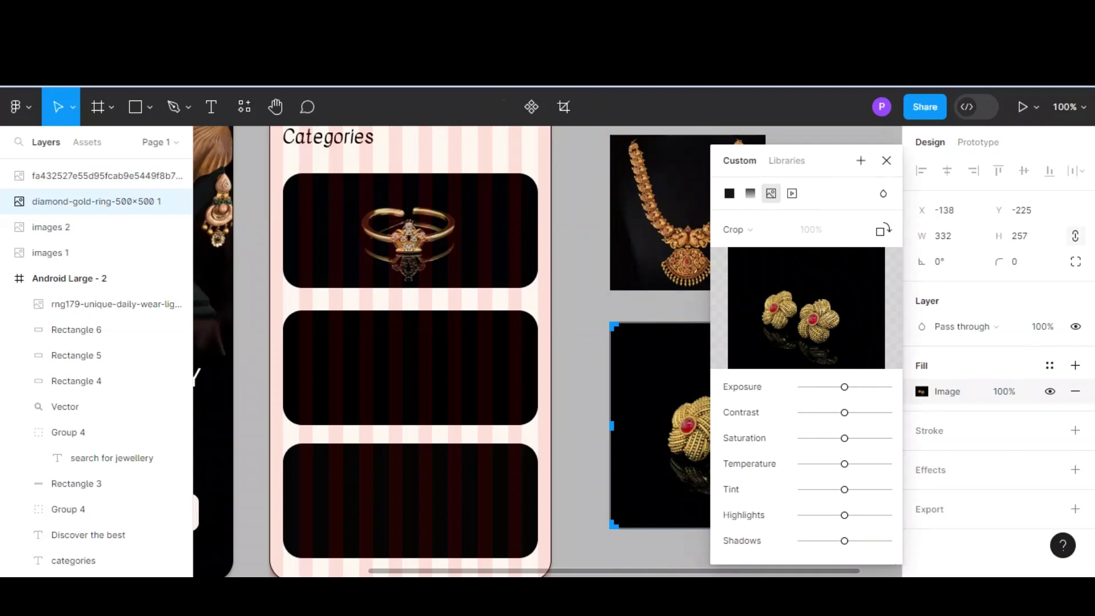
pyautogui.moveTo(662, 322); pyautogui.dragTo(662, 361)
pyautogui.moveTo(662, 528); pyautogui.dragTo(662, 485)
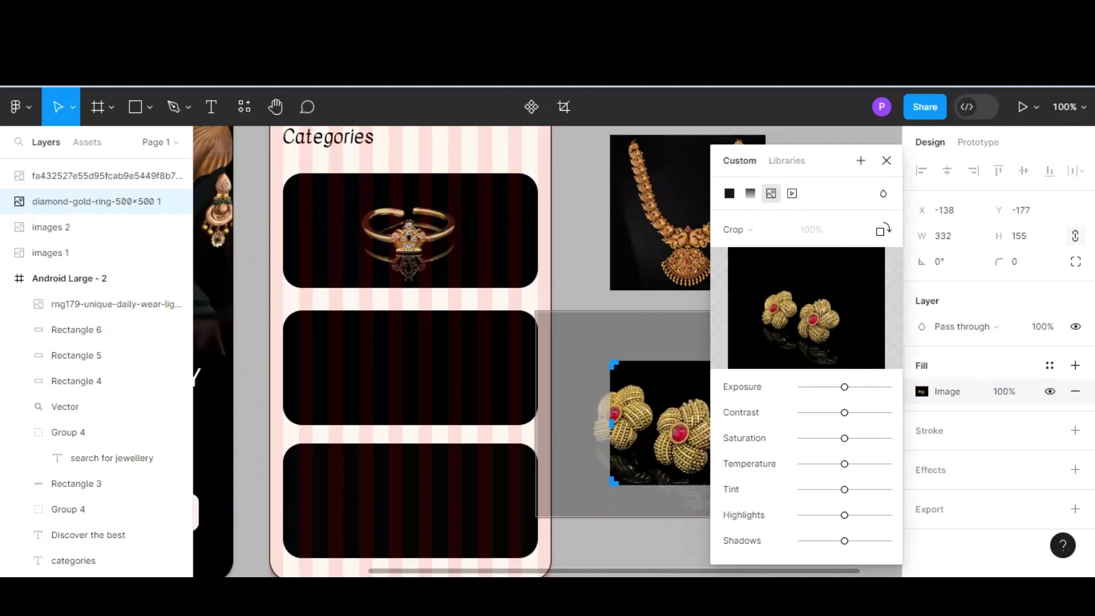
pyautogui.press('Escape')
pyautogui.moveTo(656, 422); pyautogui.dragTo(330, 372)
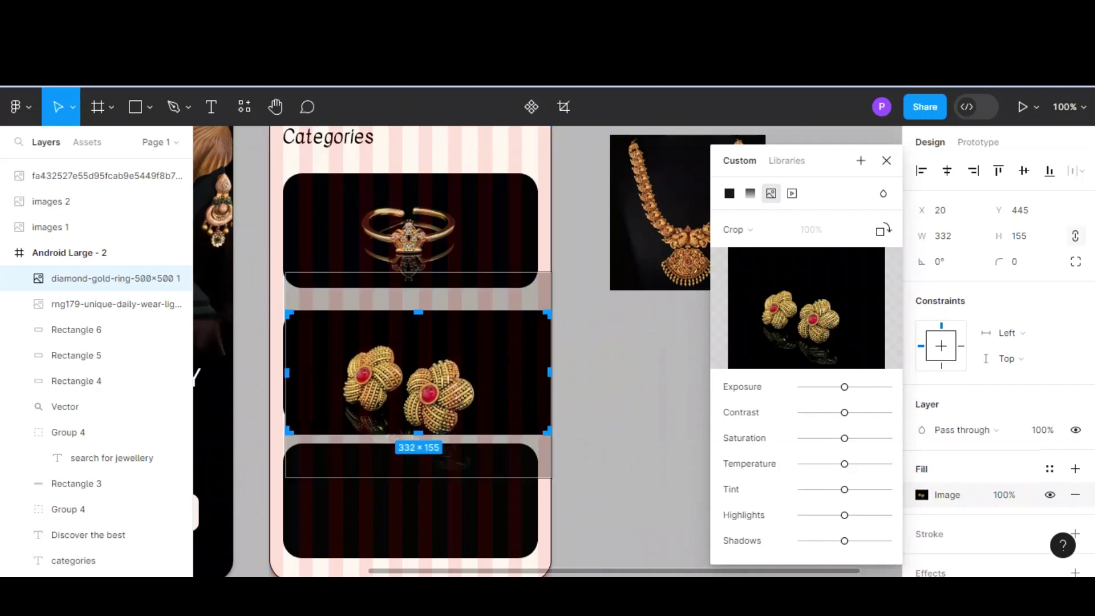
# Step: Retype the duplicate Categories texts as Necklace and Earings labels
pyautogui.press('Return')
pyautogui.write('r')
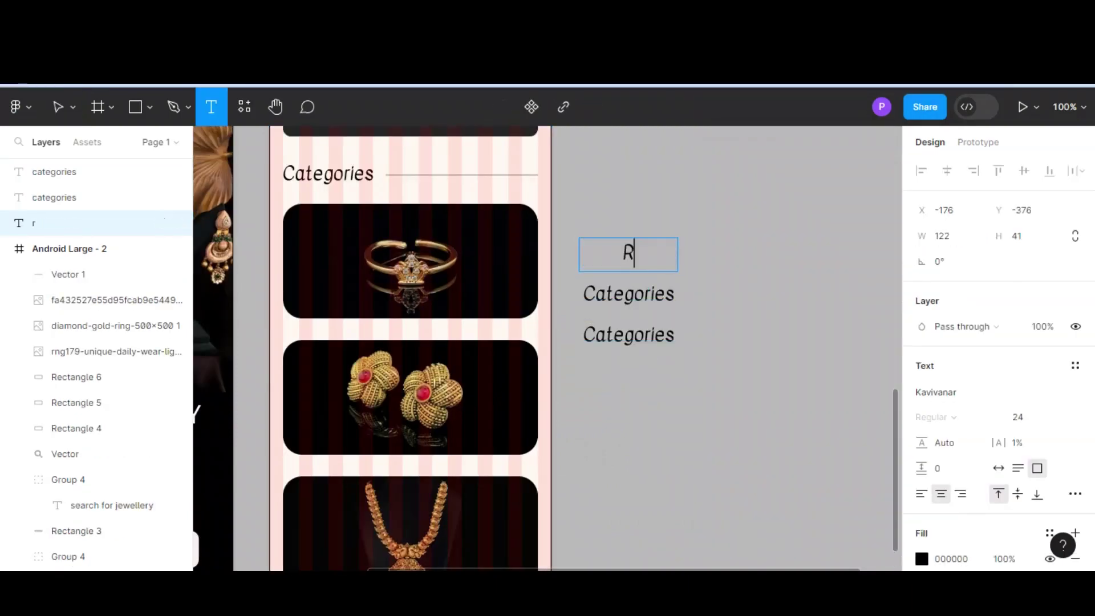
pyautogui.click(633, 294)
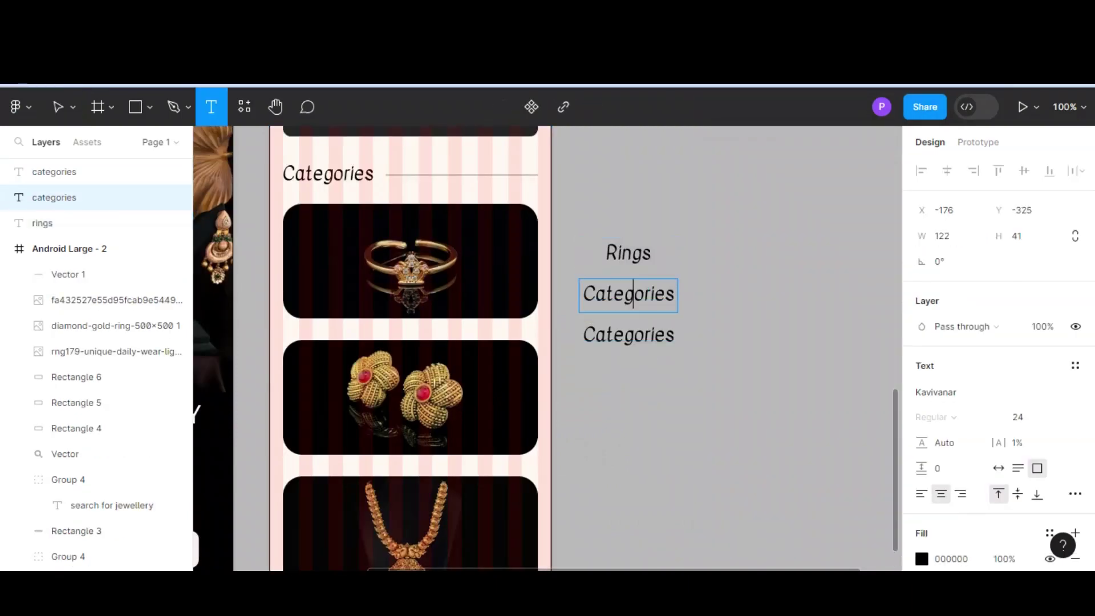
pyautogui.doubleClick(634, 294)
pyautogui.write('t')
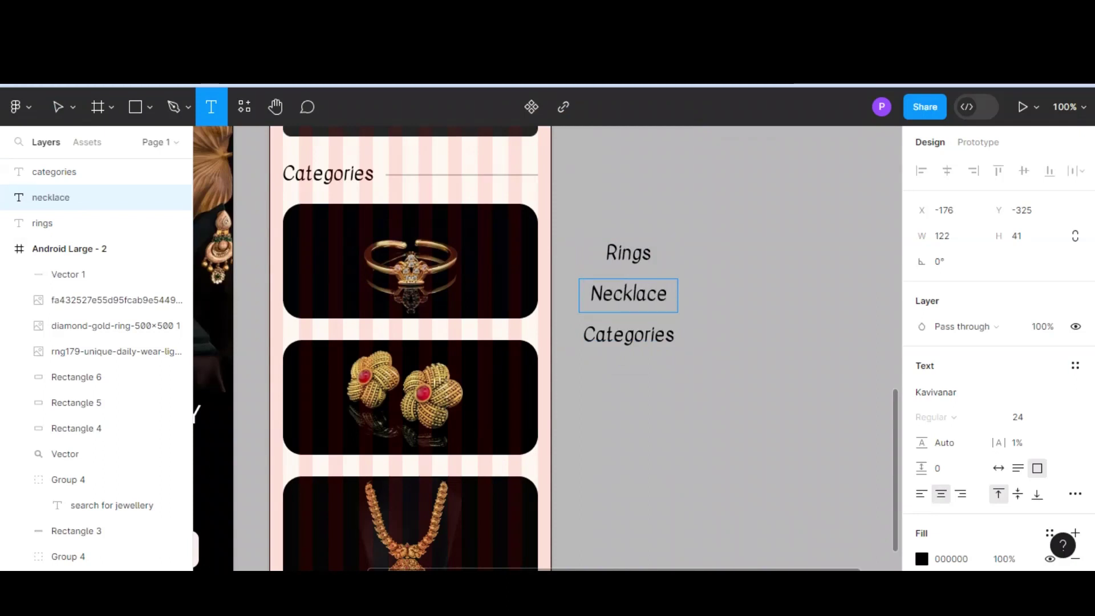
pyautogui.hotkey('shift', 'Tab')
pyautogui.press('Return')
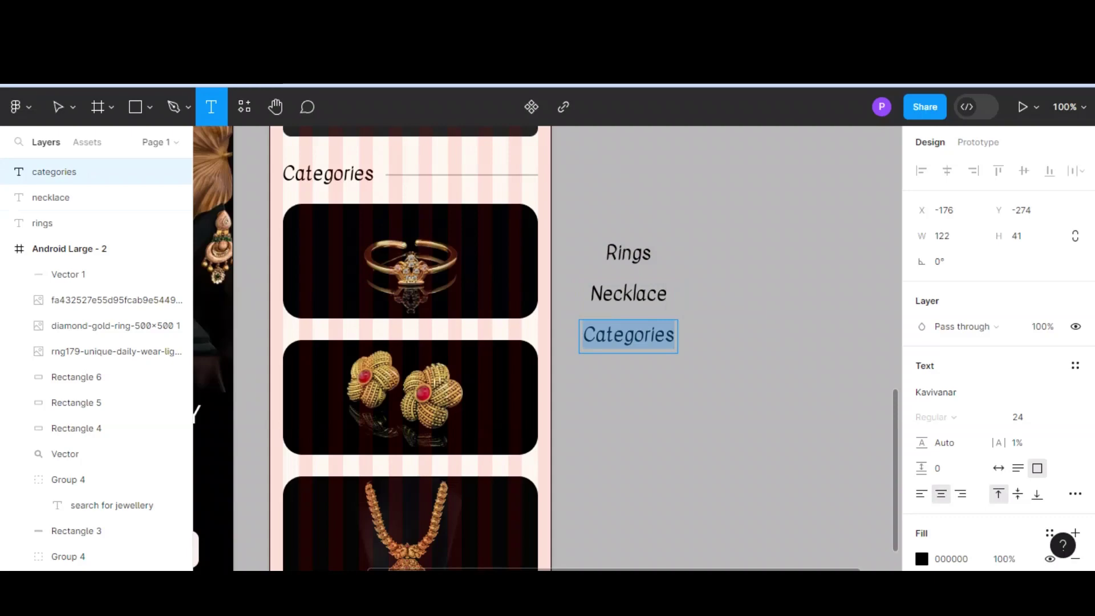
pyautogui.write('Earings')
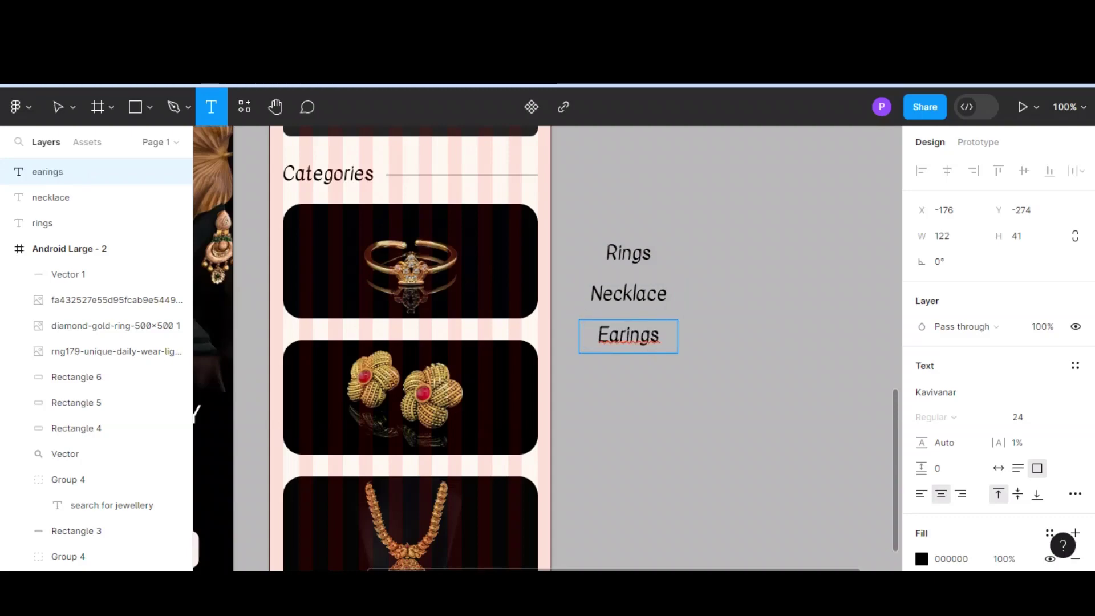
pyautogui.click(703, 333)
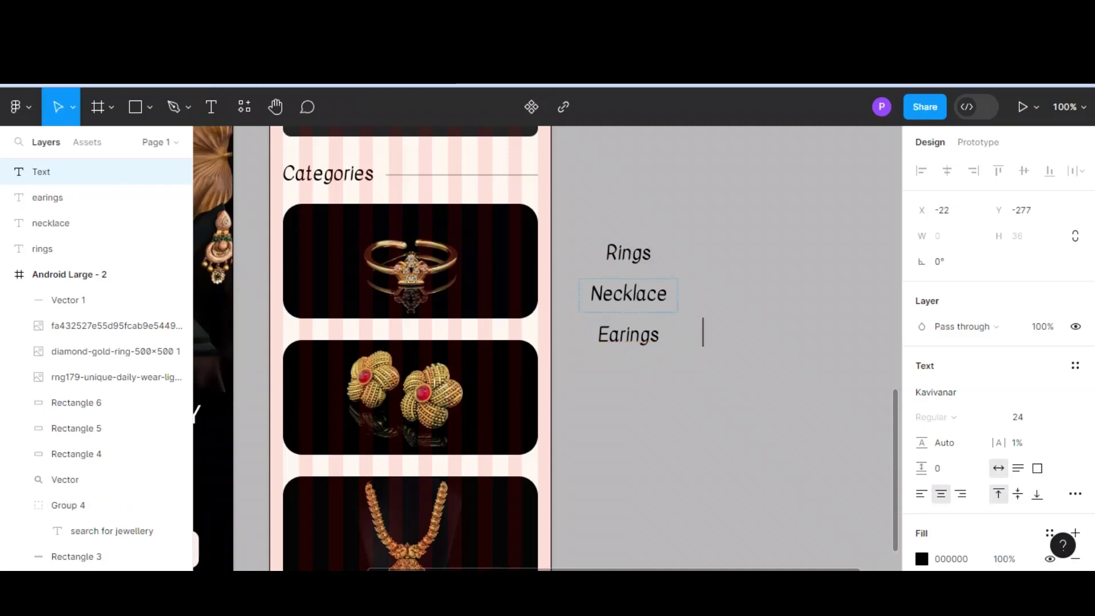
pyautogui.press('Escape')
# Step: Select the Rings, Necklace and Earings labels together to move them onto the cards
pyautogui.click(42, 223)
pyautogui.click(921, 399)
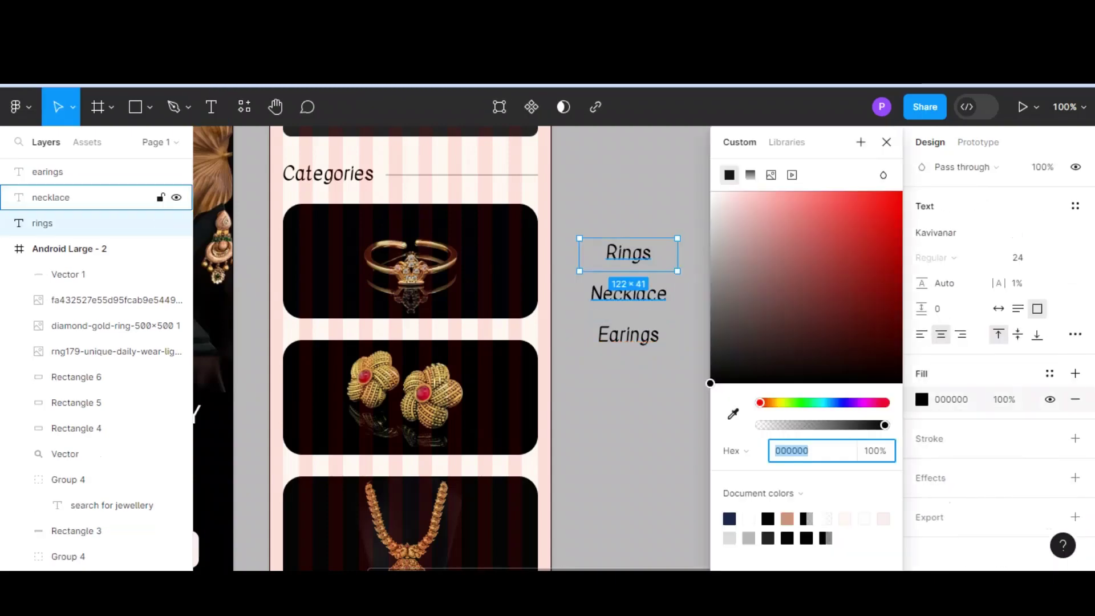
pyautogui.press('Escape')
pyautogui.click(42, 223)
pyautogui.keyDown('shift'); pyautogui.click(51, 197); pyautogui.keyUp('shift')
pyautogui.keyDown('shift'); pyautogui.click(47, 172); pyautogui.keyUp('shift')
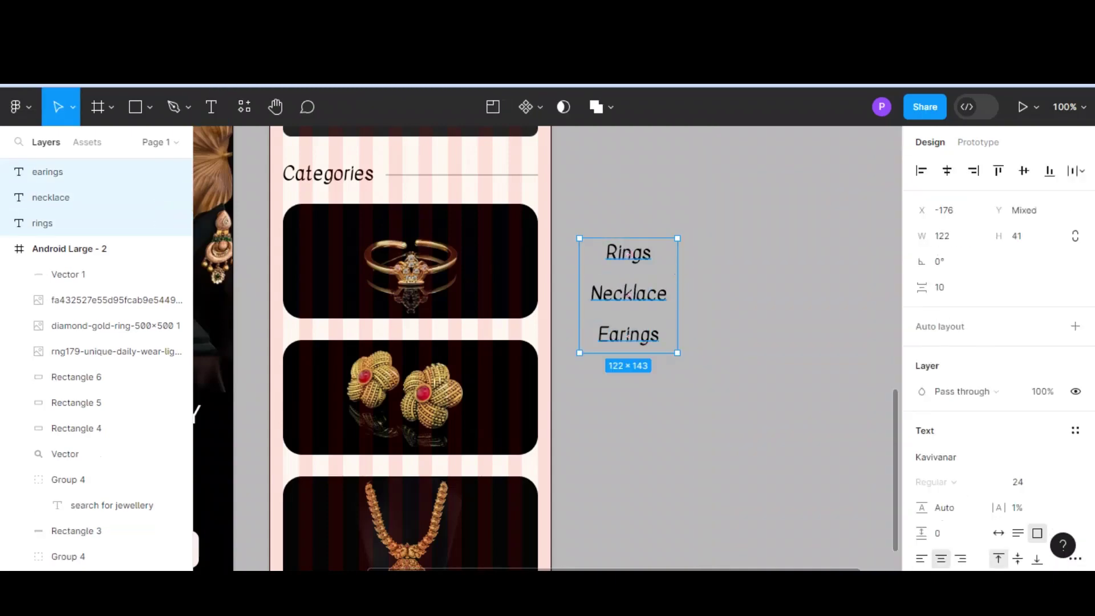
pyautogui.scroll(3, 547, 342)
pyautogui.scroll(8, 548, 342)
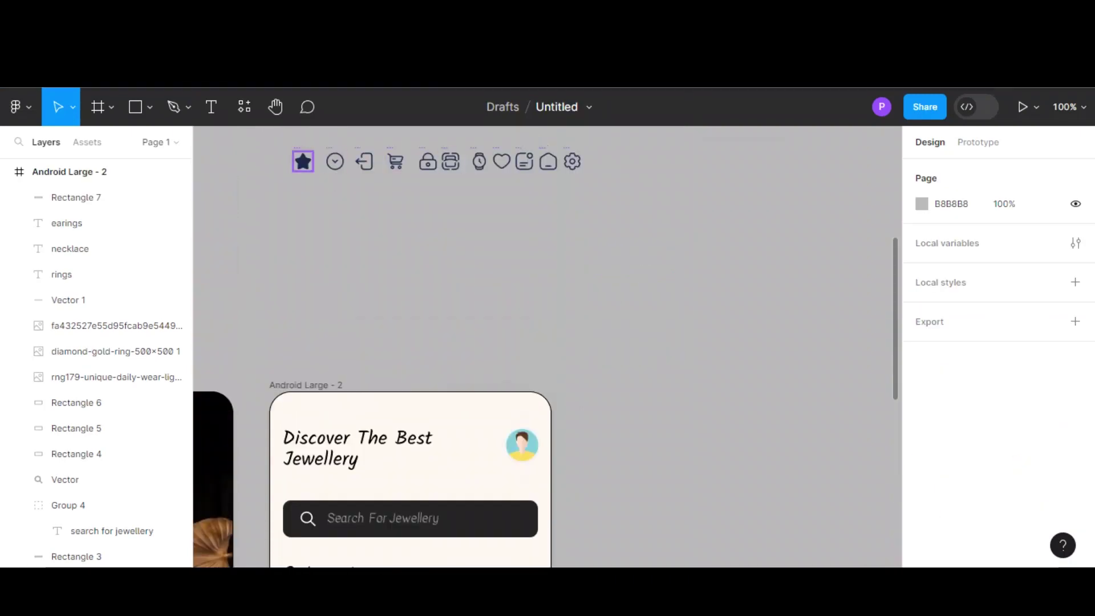
# Step: Pull the home, heart, scan and cart icons out of the icon row beside the home screen
pyautogui.click(548, 162)
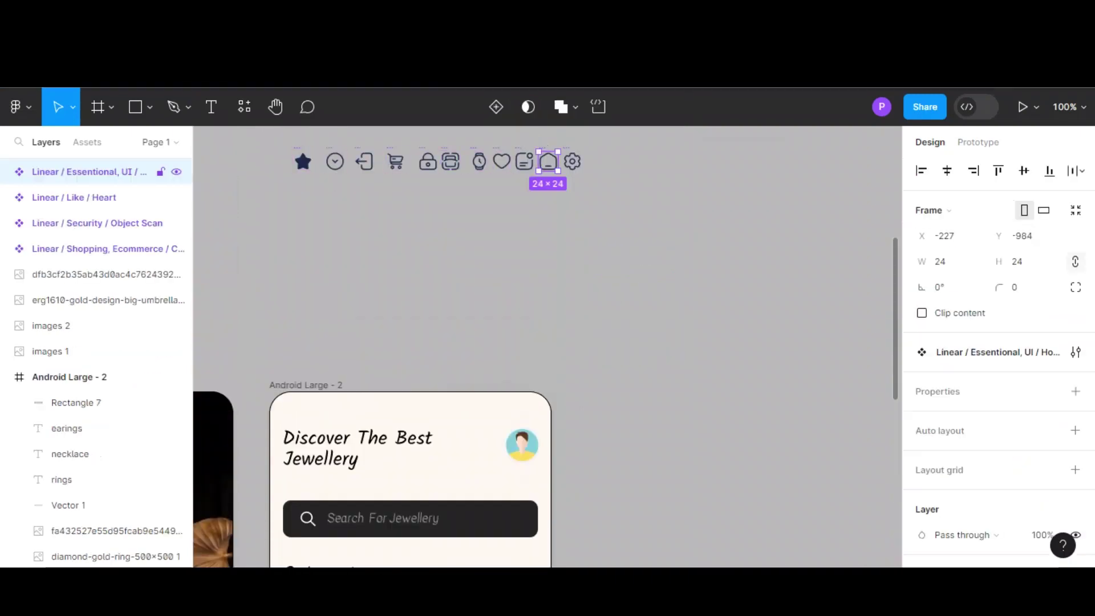
pyautogui.keyDown('shift'); pyautogui.click(74, 197); pyautogui.keyUp('shift')
pyautogui.click(85, 172)
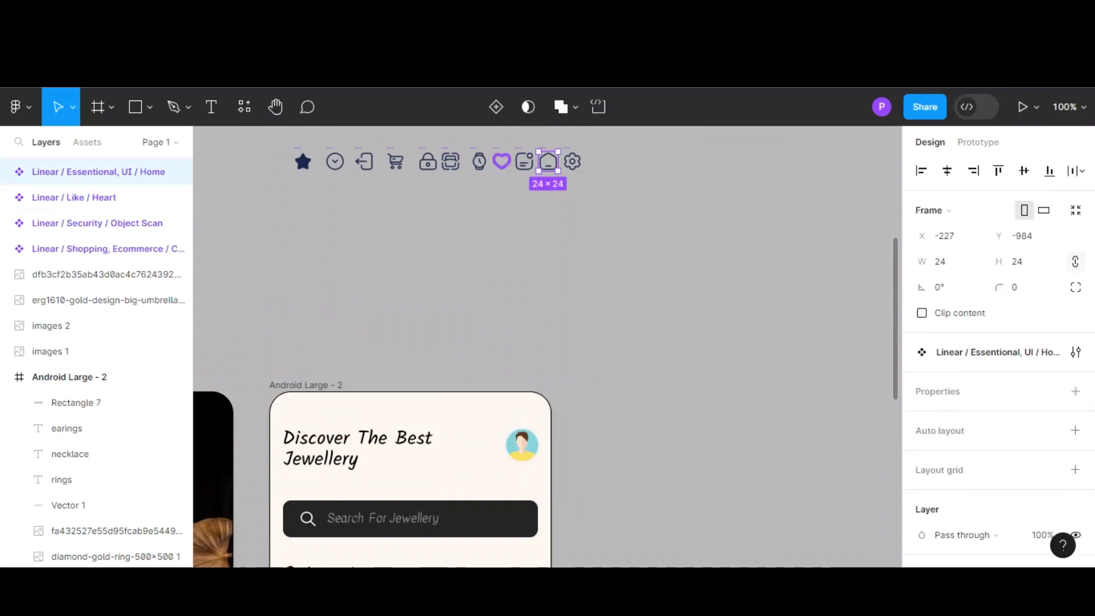
pyautogui.click(85, 172)
pyautogui.moveTo(548, 162); pyautogui.dragTo(597, 446)
pyautogui.moveTo(501, 162); pyautogui.dragTo(592, 485)
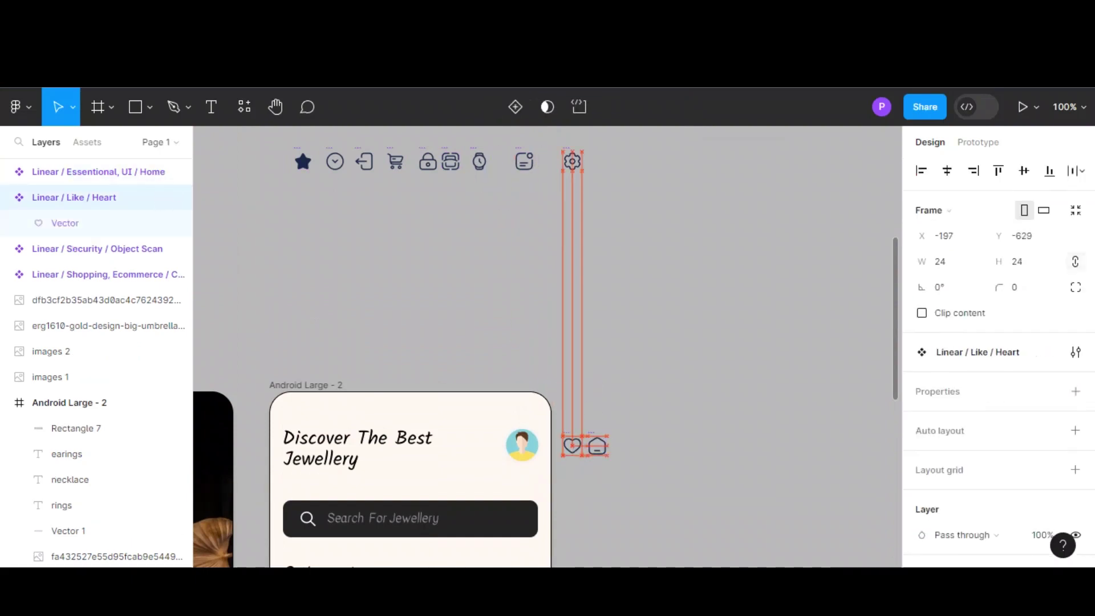
pyautogui.moveTo(450, 162); pyautogui.dragTo(582, 522)
pyautogui.moveTo(396, 162); pyautogui.dragTo(611, 523)
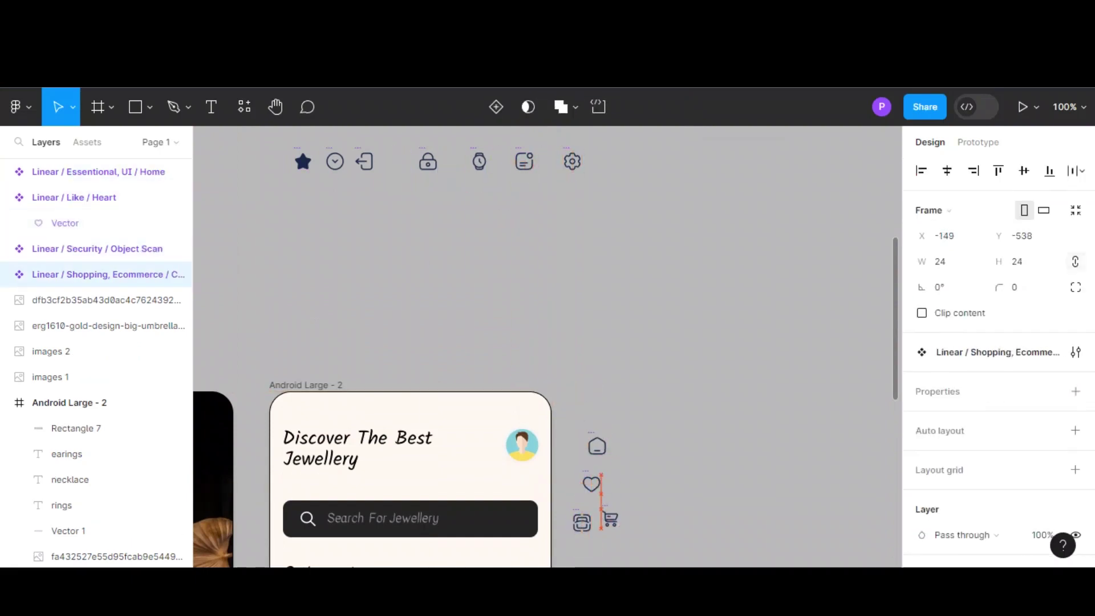
pyautogui.scroll(-5, 547, 343)
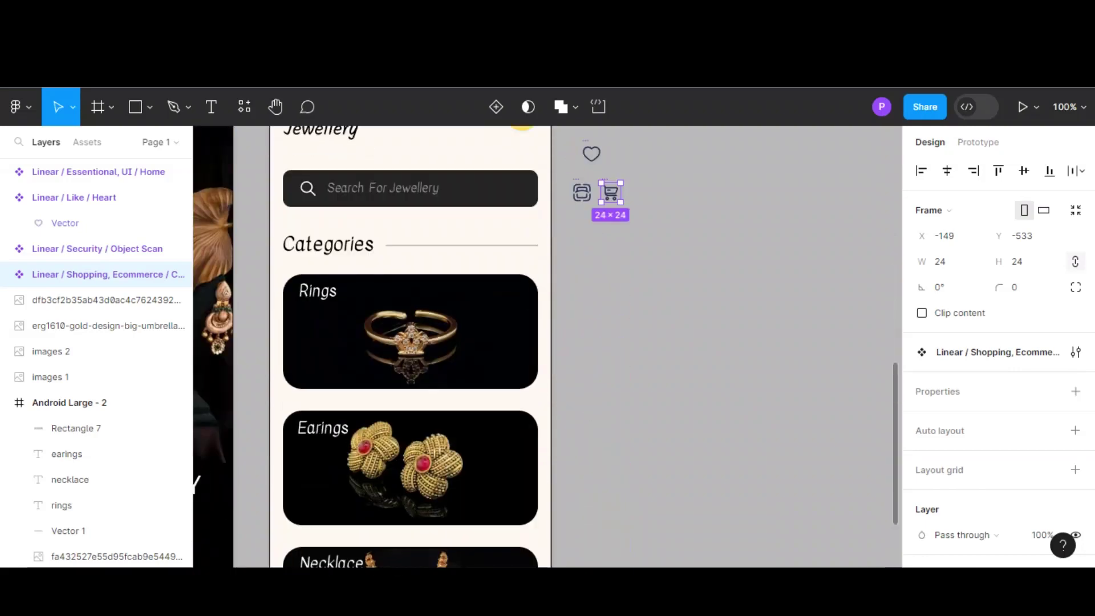
pyautogui.scroll(1, 548, 342)
# Step: Colour the four icons white (FFFFFF) and move them into the bottom navigation bar
pyautogui.keyDown('shift'); pyautogui.click(98, 172); pyautogui.keyUp('shift')
pyautogui.scroll(-5, 417, 342)
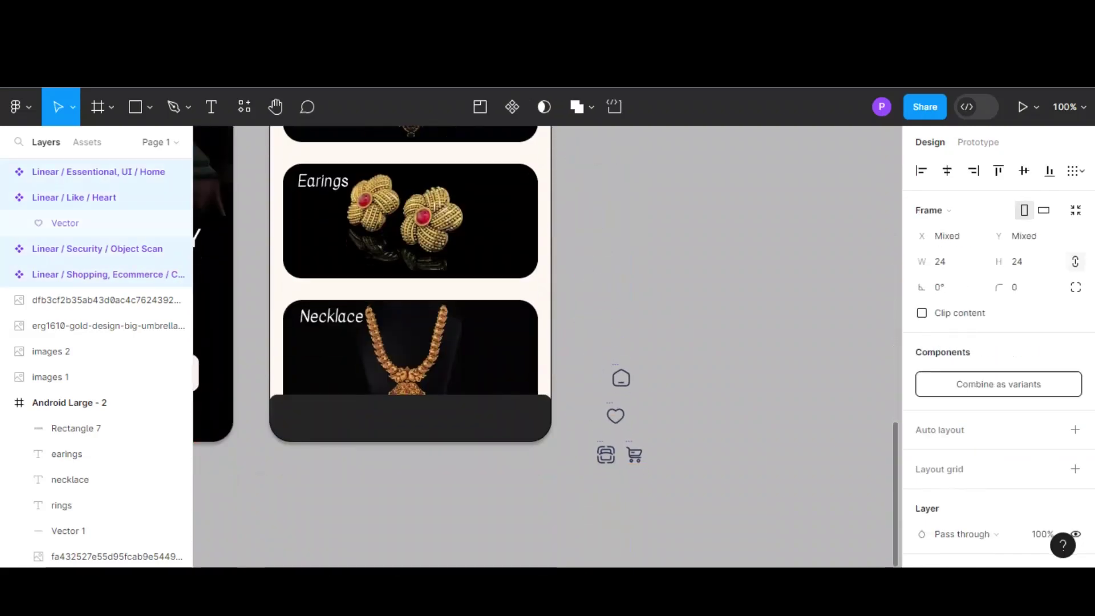
pyautogui.click(98, 171)
pyautogui.keyDown('shift'); pyautogui.click(109, 274); pyautogui.keyUp('shift')
pyautogui.scroll(-5, 998, 399)
pyautogui.click(921, 437)
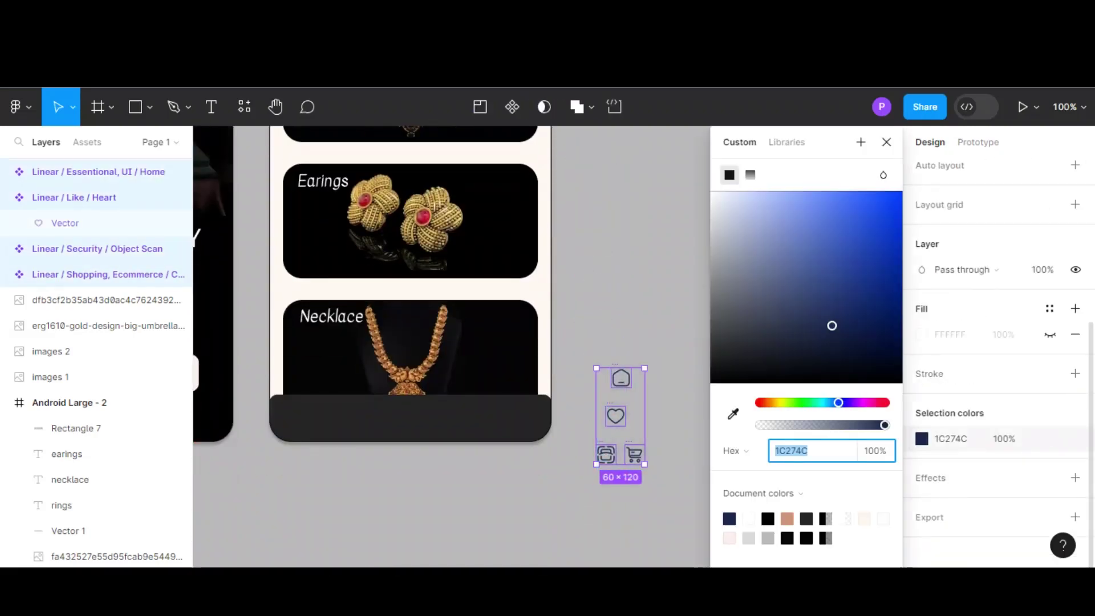
pyautogui.write('FFFFFF')
pyautogui.press('Escape')
pyautogui.press('Escape')
pyautogui.moveTo(621, 378)
pyautogui.mouseDown()
pyautogui.moveTo(293, 415)
pyautogui.moveTo(310, 432)
pyautogui.mouseUp()
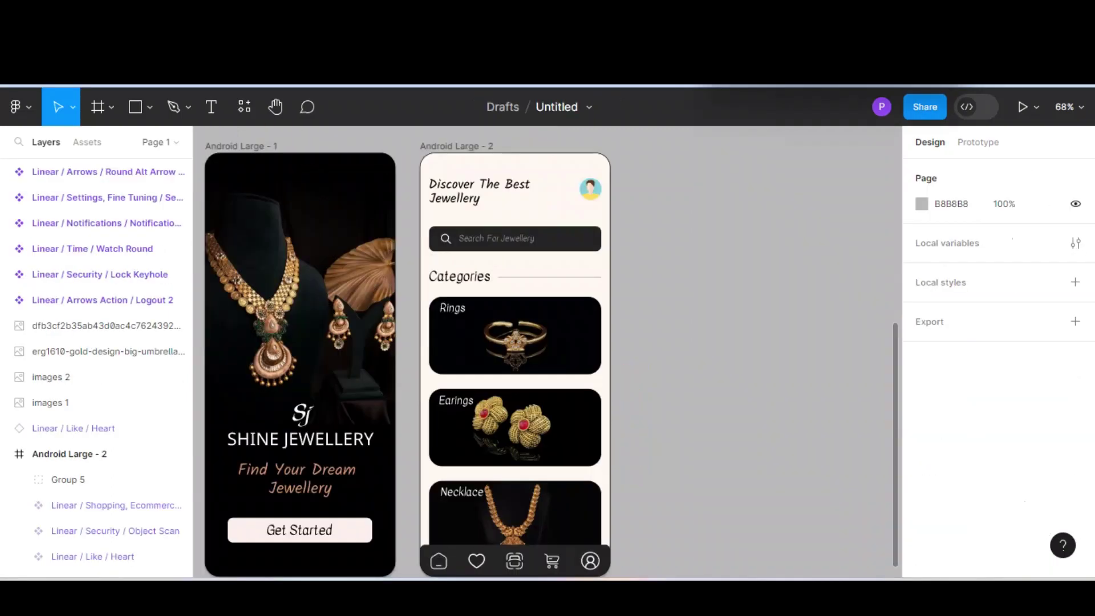
pyautogui.click(69, 454)
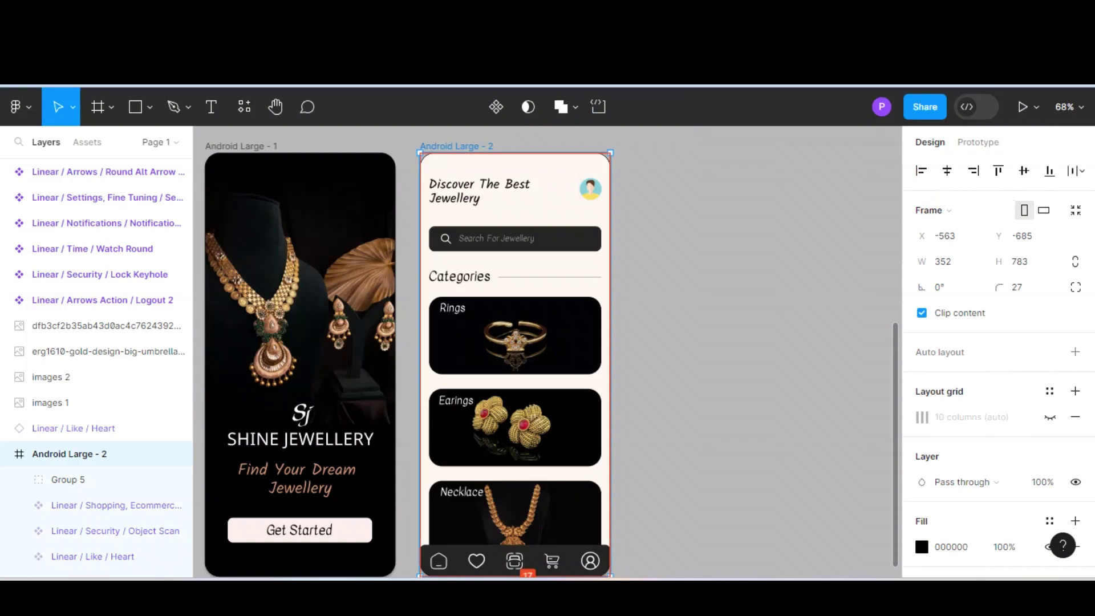
# Step: Duplicate the home screen as a third screen and delete its heading and avatar
pyautogui.moveTo(513, 342); pyautogui.dragTo(730, 345)
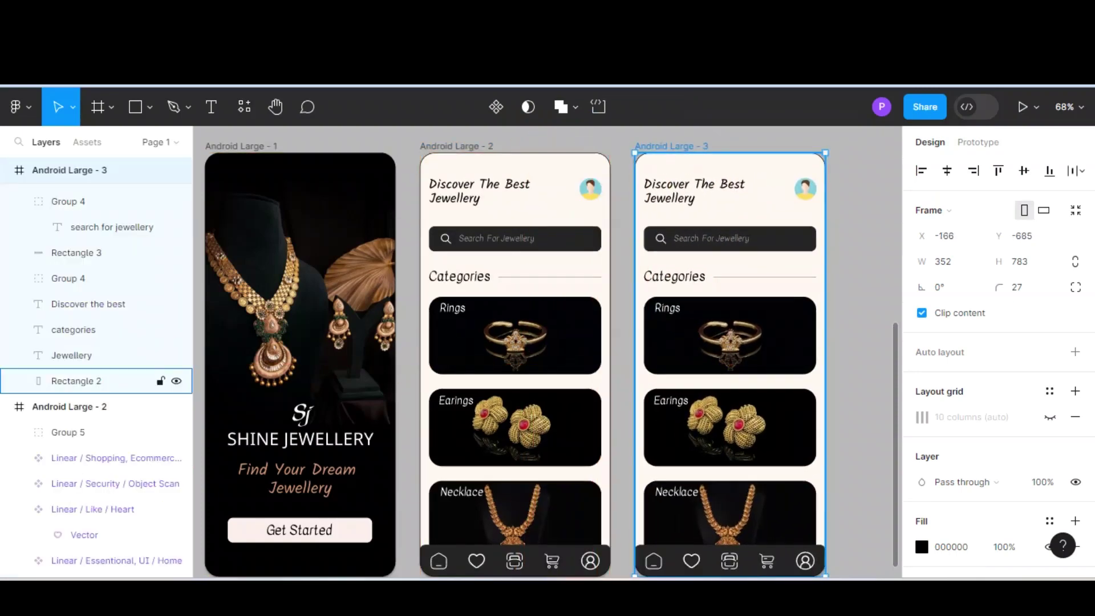
pyautogui.press('Escape')
pyautogui.click(88, 304)
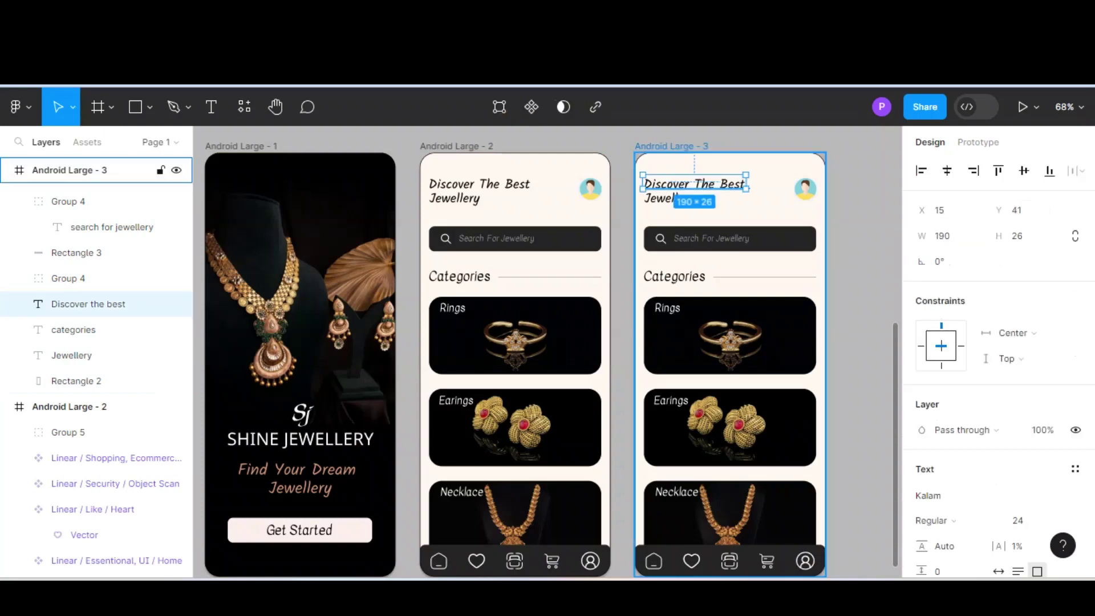
pyautogui.press('Delete')
pyautogui.click(72, 330)
pyautogui.press('Delete')
pyautogui.click(68, 279)
pyautogui.press('Delete')
pyautogui.click(75, 253)
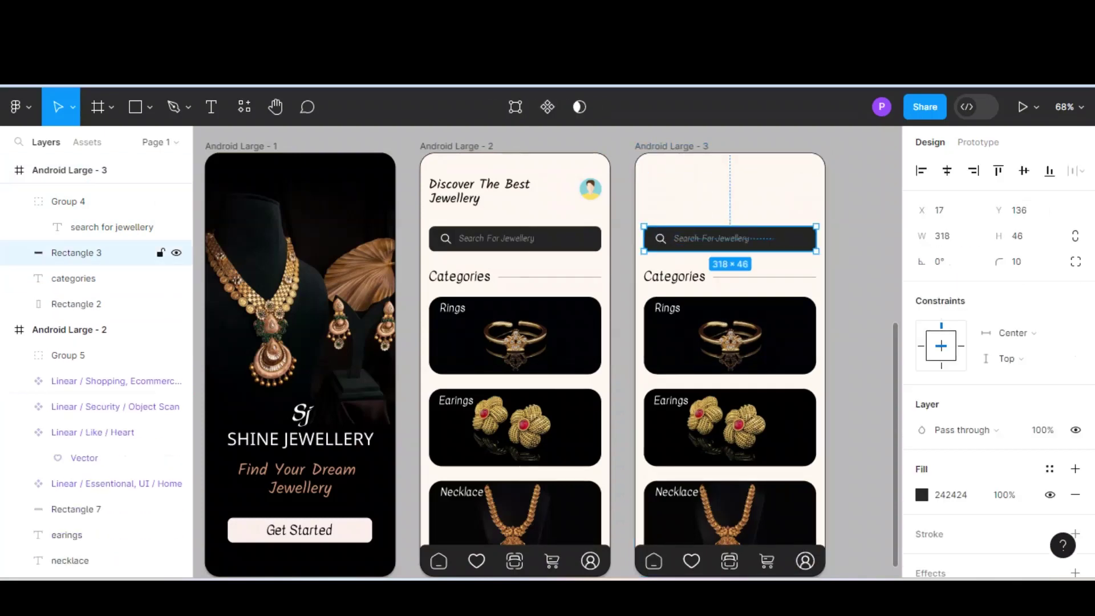
# Step: Delete the Categories heading, divider, category cards and labels from the copy
pyautogui.scroll(3, 97, 285)
pyautogui.click(76, 220)
pyautogui.keyDown('shift'); pyautogui.click(114, 220); pyautogui.keyUp('shift')
pyautogui.scroll(1, 97, 285)
pyautogui.keyDown('shift'); pyautogui.click(61, 248); pyautogui.keyUp('shift')
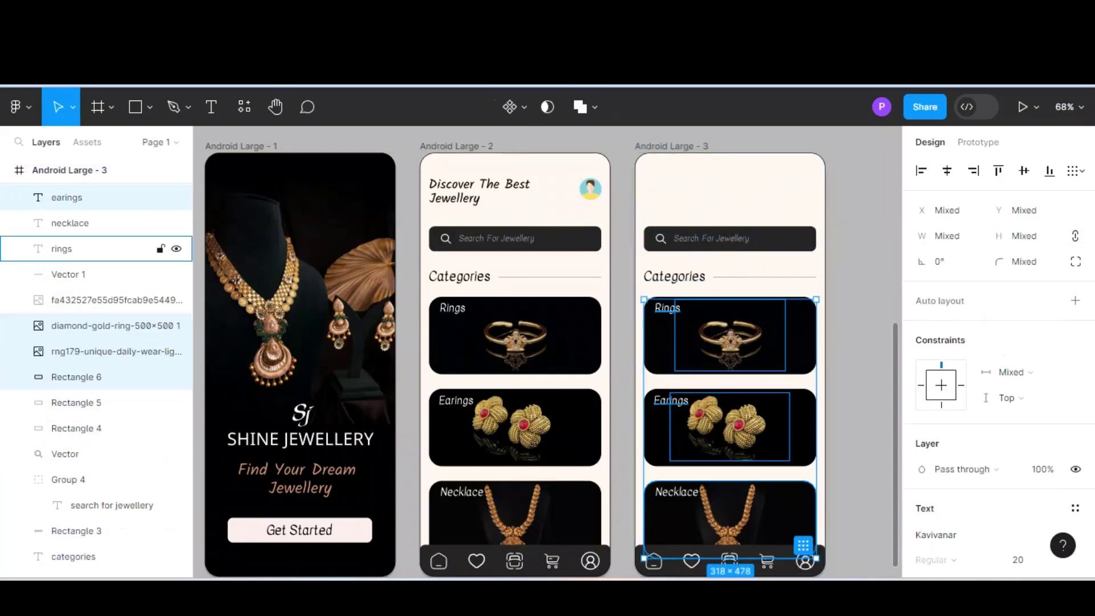
pyautogui.keyDown('shift'); pyautogui.click(70, 223); pyautogui.keyUp('shift')
pyautogui.press('Delete')
pyautogui.press('Delete')
pyautogui.press('Delete')
pyautogui.click(69, 196)
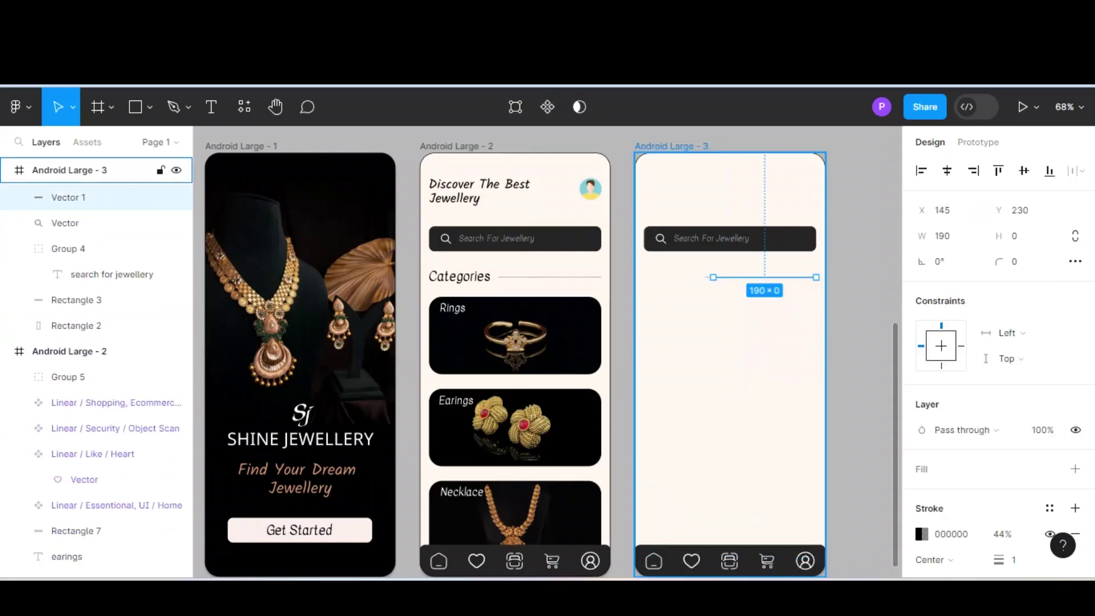
pyautogui.press('Delete')
pyautogui.press('Delete')
pyautogui.click(64, 196)
pyautogui.press('Delete')
# Step: Move the dark search bar rectangle down near the bottom of the new screen
pyautogui.moveTo(730, 239); pyautogui.dragTo(735, 464)
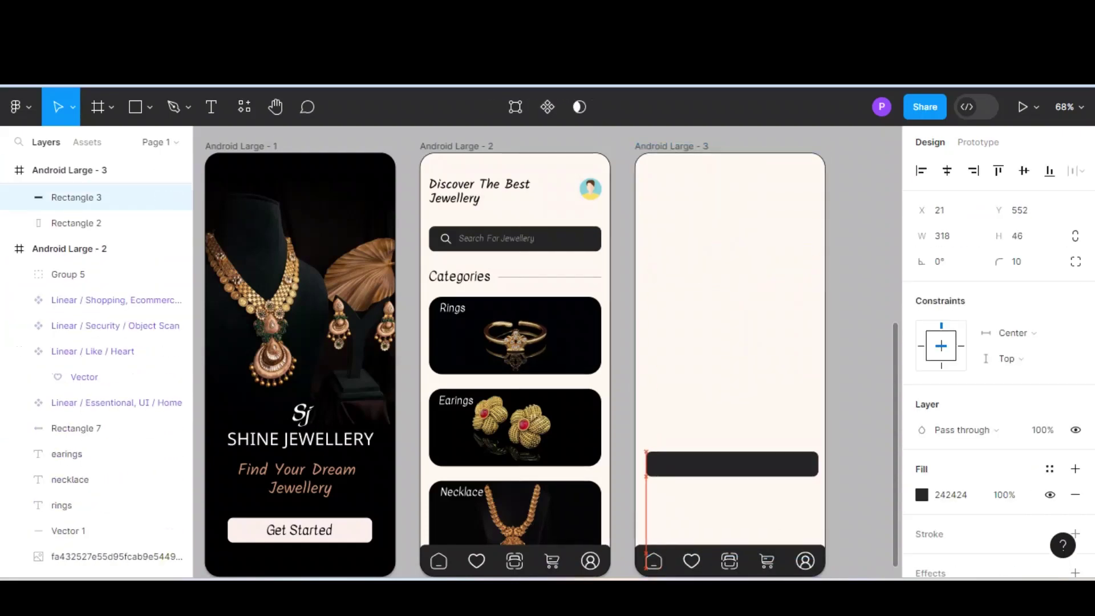
pyautogui.press('Escape')
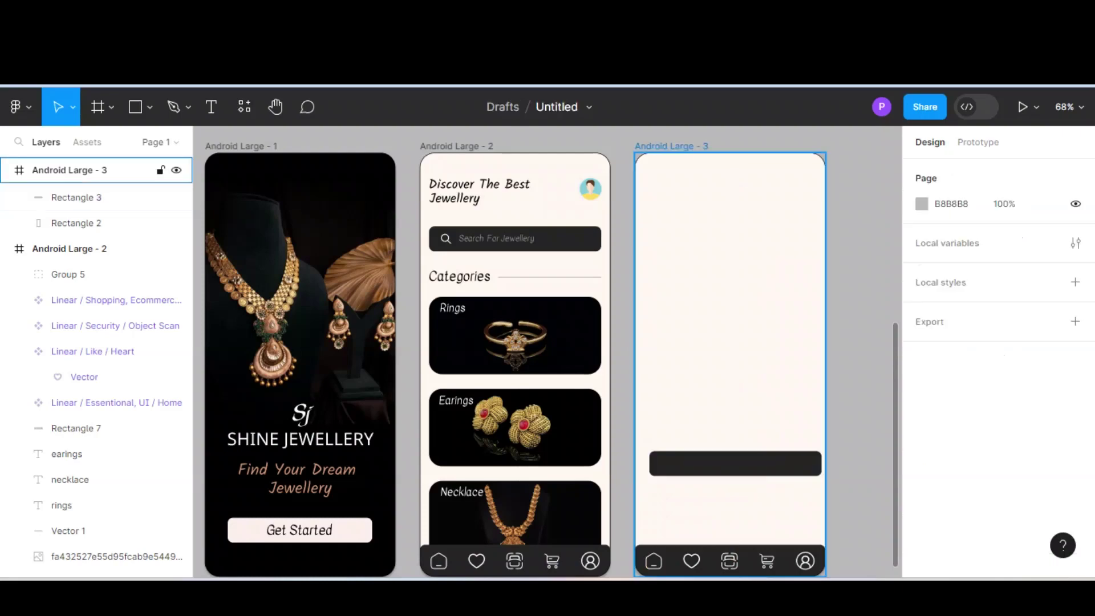
pyautogui.scroll(5, 548, 359)
pyautogui.scroll(1, 548, 360)
pyautogui.scroll(-5, 548, 359)
pyautogui.click(513, 472)
# Step: Bring the gold ring photo onto the third screen and enlarge it across the width
pyautogui.moveTo(514, 472); pyautogui.dragTo(713, 388)
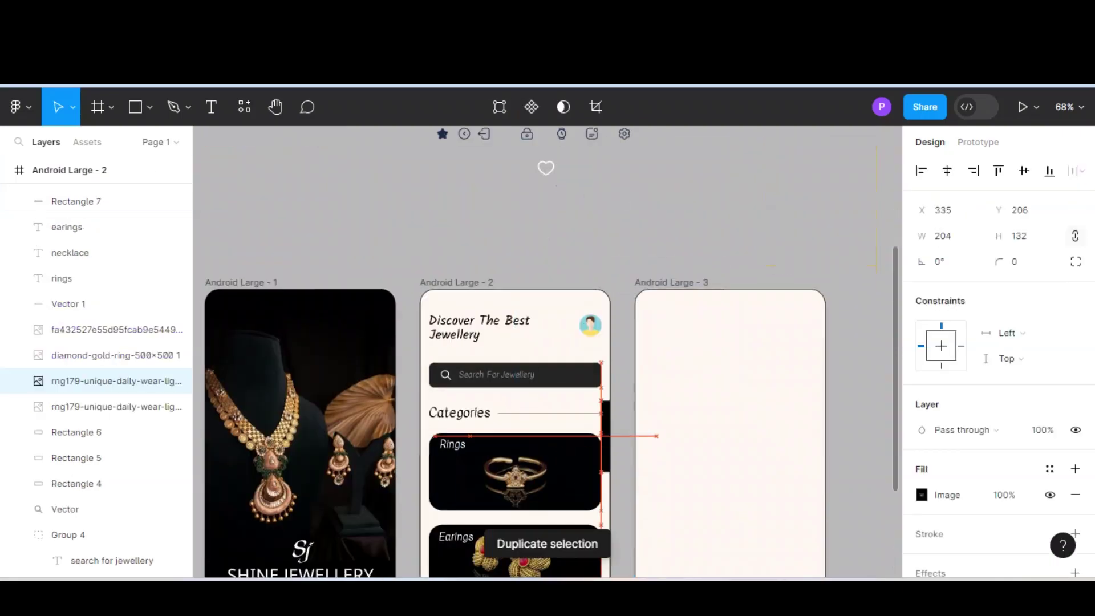
pyautogui.moveTo(769, 424); pyautogui.dragTo(830, 464)
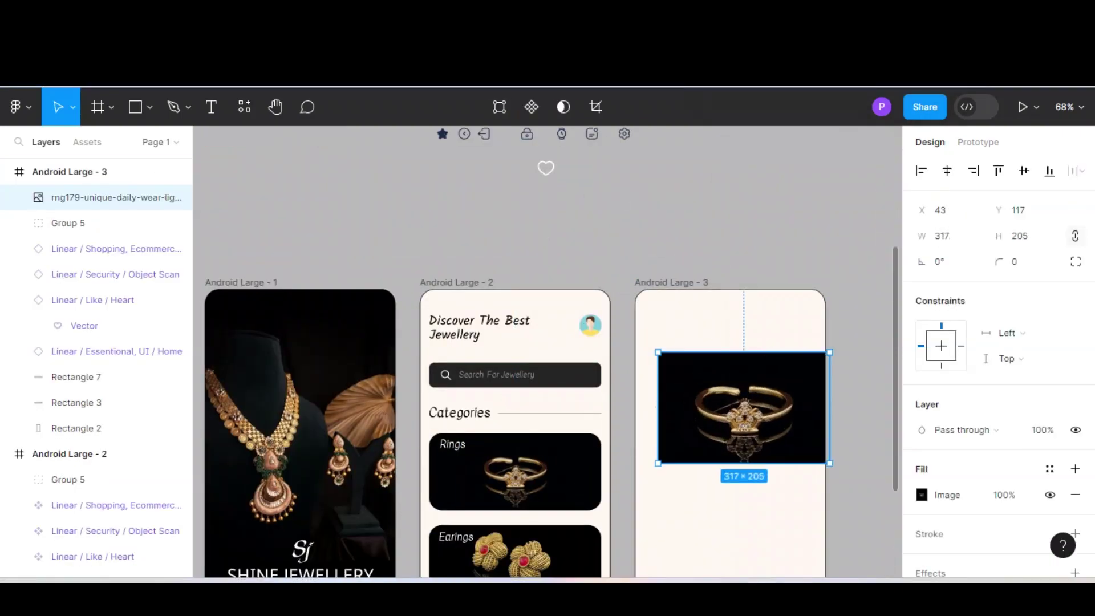
pyautogui.moveTo(658, 464); pyautogui.dragTo(626, 484)
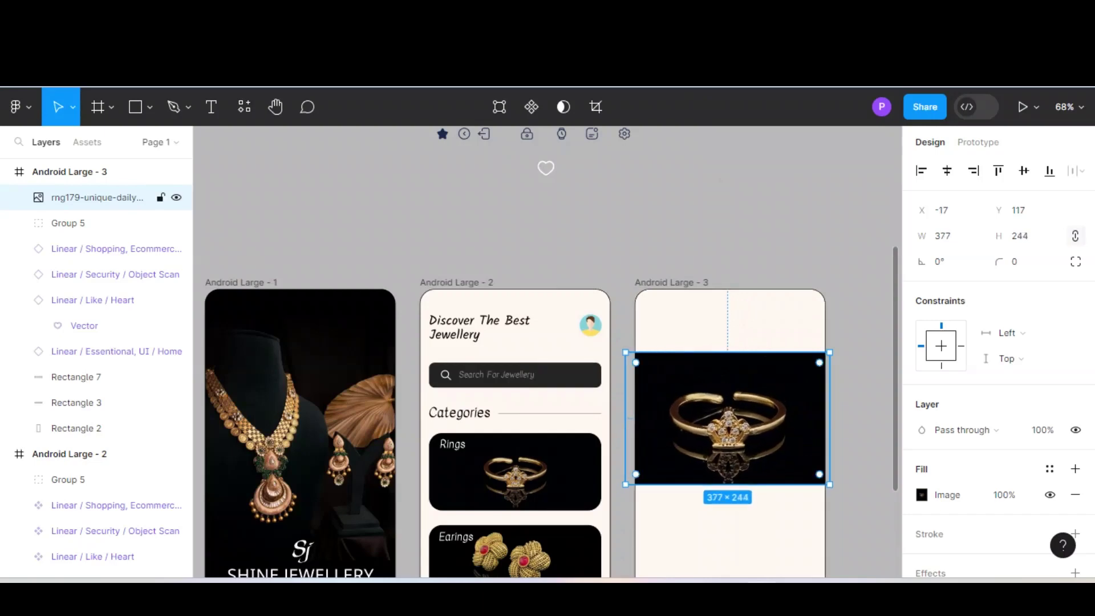
pyautogui.scroll(3, 732, 442)
pyautogui.scroll(2, 712, 445)
pyautogui.hscroll(3, 713, 445)
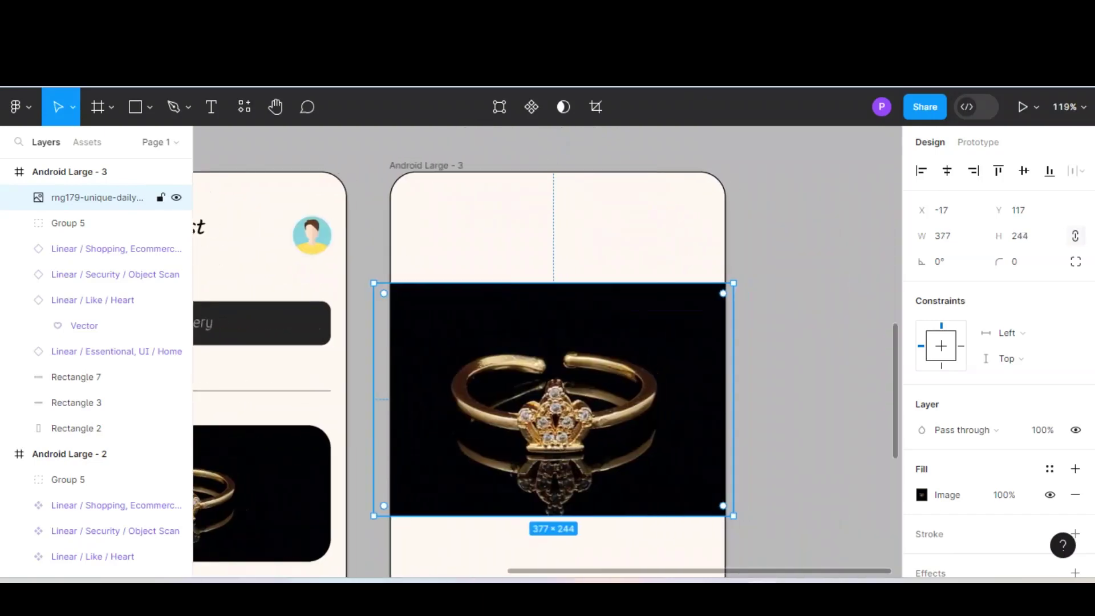
pyautogui.moveTo(553, 399); pyautogui.dragTo(558, 383)
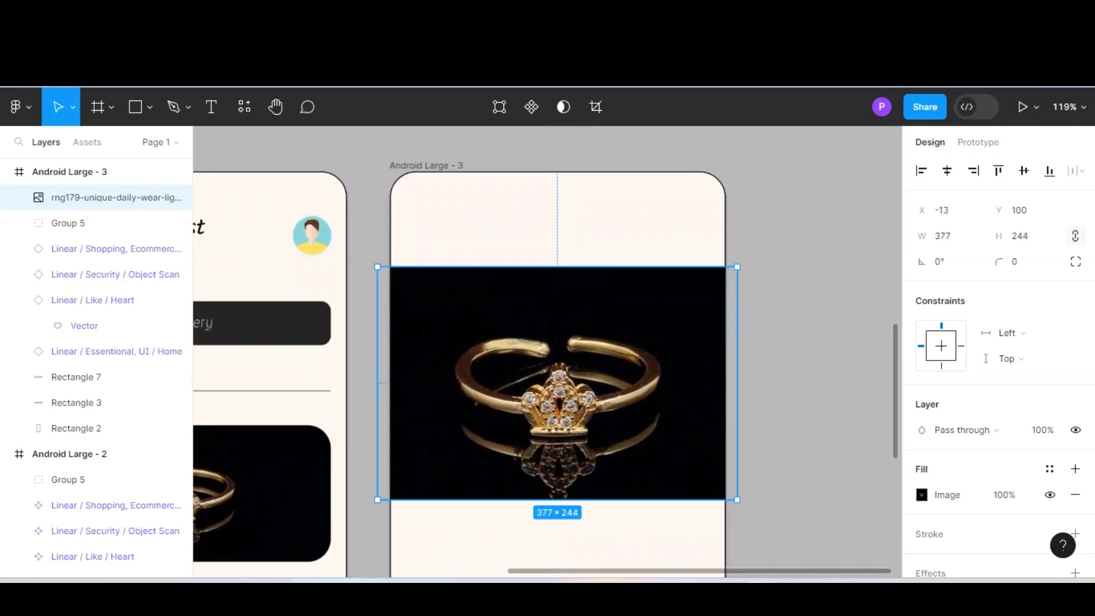
# Step: Extend the ring photo's crop up to the screen top and nudge it into place
pyautogui.press('Return')
pyautogui.moveTo(557, 268); pyautogui.dragTo(558, 172)
pyautogui.click(887, 160)
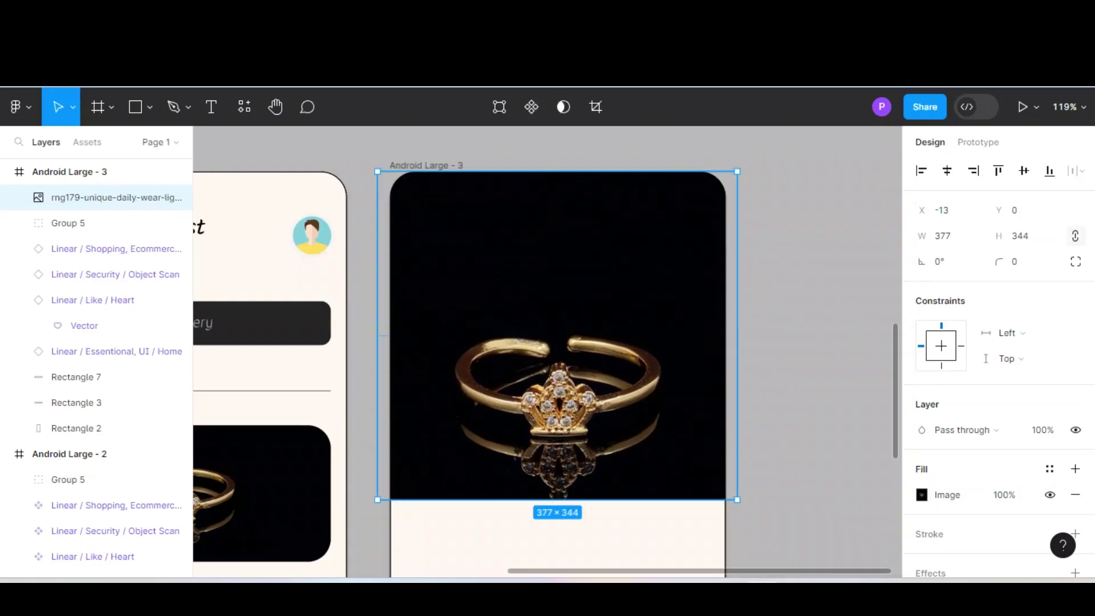
pyautogui.moveTo(557, 342); pyautogui.dragTo(562, 334)
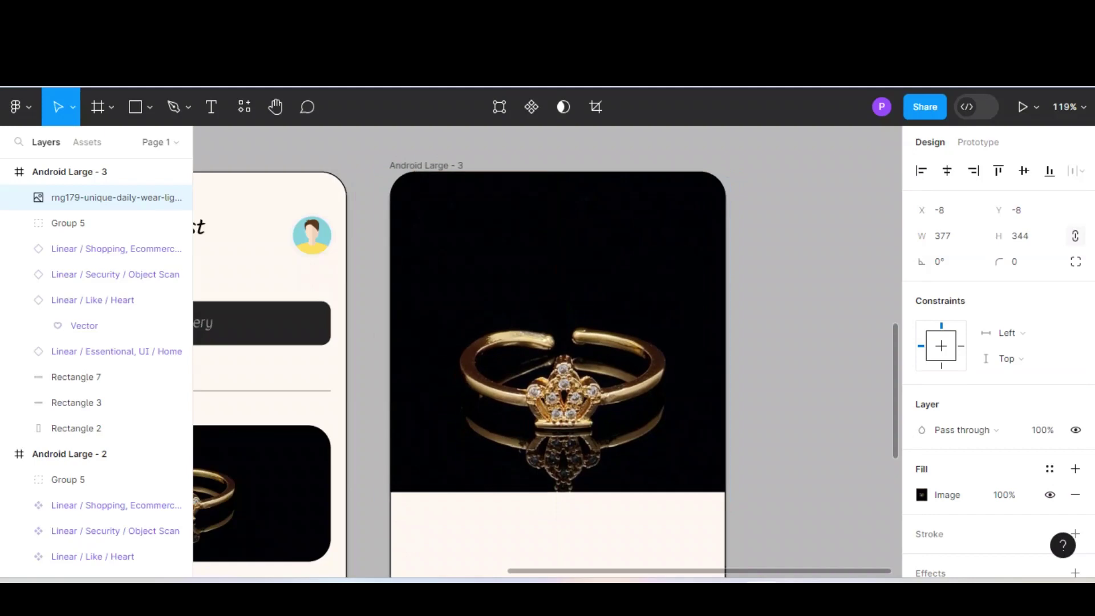
pyautogui.press('Escape')
pyautogui.scroll(4, 546, 352)
pyautogui.scroll(2, 546, 352)
# Step: Bring the back arrow and heart icons over, placing the heart at the ring photo's top-right
pyautogui.hscroll(-4, 546, 351)
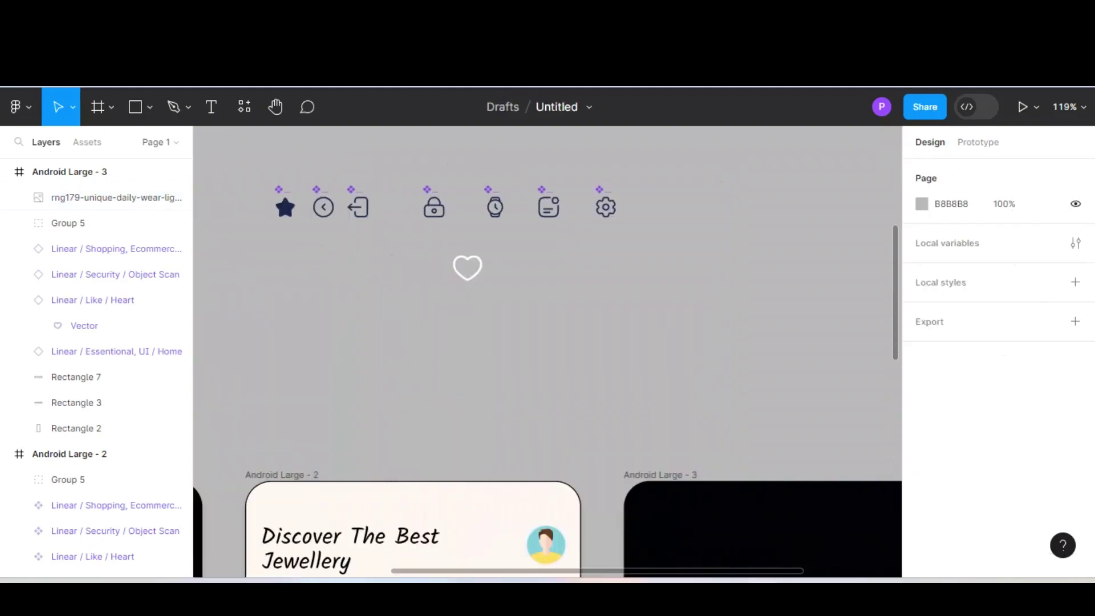
pyautogui.click(467, 268)
pyautogui.keyDown('shift'); pyautogui.click(324, 206); pyautogui.keyUp('shift')
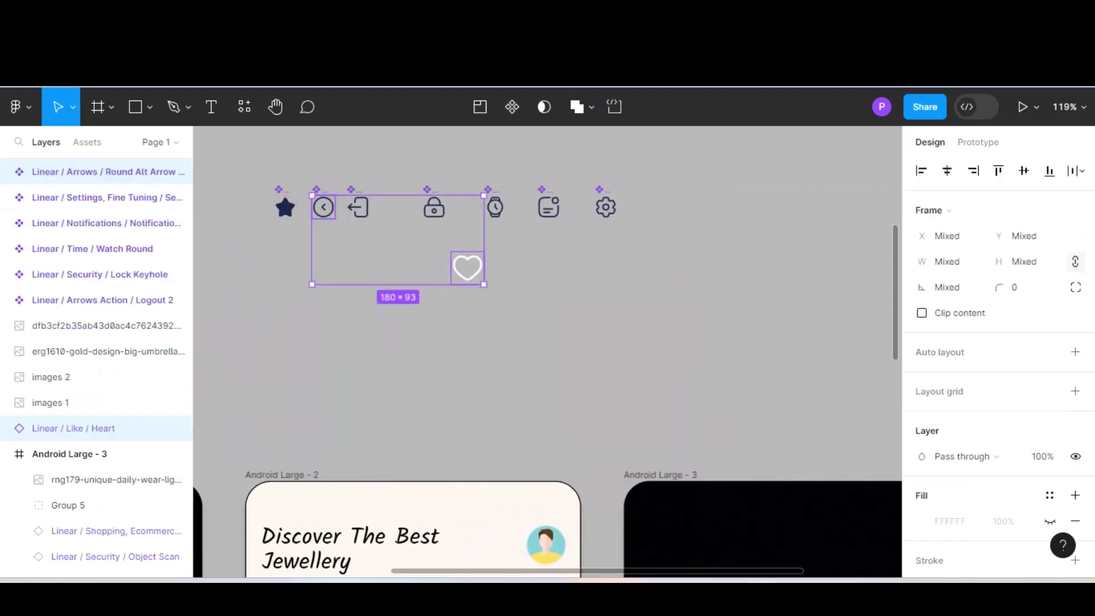
pyautogui.moveTo(324, 207); pyautogui.dragTo(613, 381)
pyautogui.scroll(-3, 612, 381)
pyautogui.hscroll(-5, 546, 352)
pyautogui.hscroll(10, 546, 352)
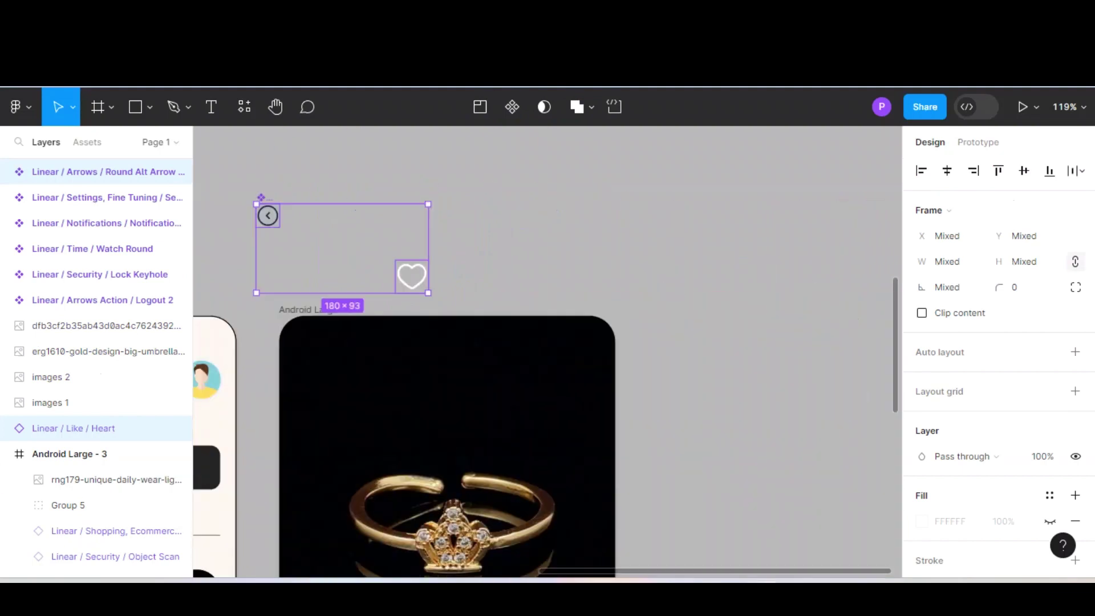
pyautogui.click(85, 428)
pyautogui.moveTo(412, 276); pyautogui.dragTo(546, 353)
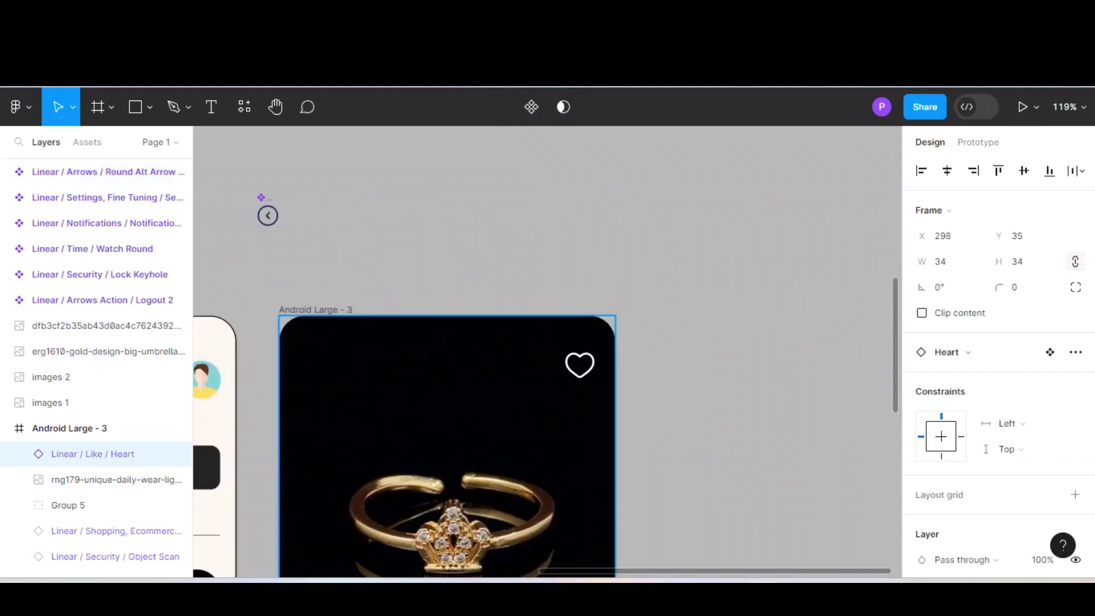
# Step: Show the layout grid on Android Large - 3 and bring the back arrow closer
pyautogui.click(108, 479)
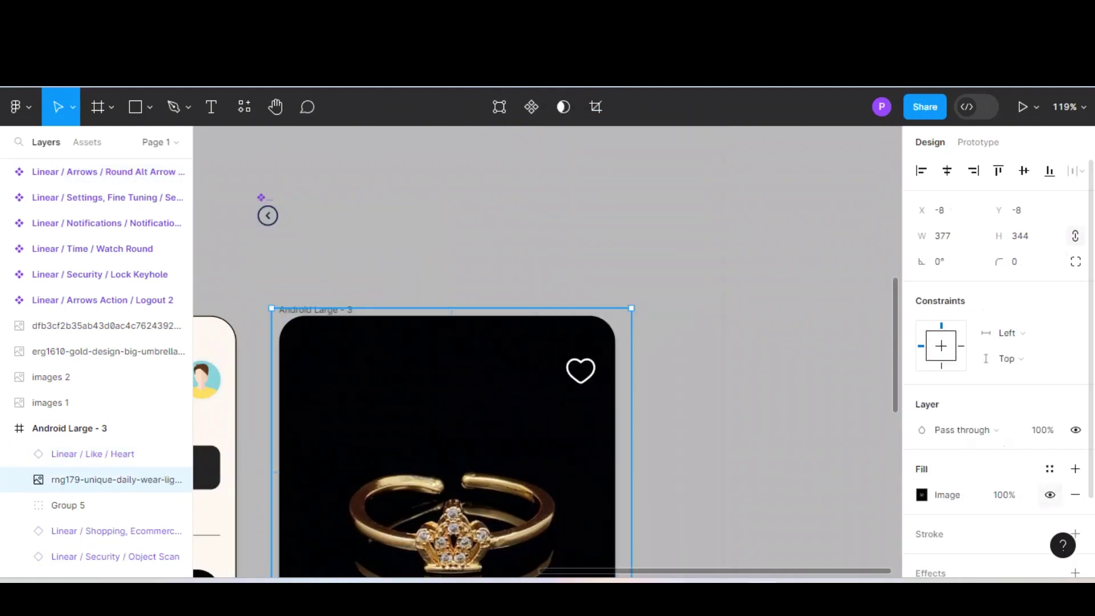
pyautogui.scroll(-3, 546, 351)
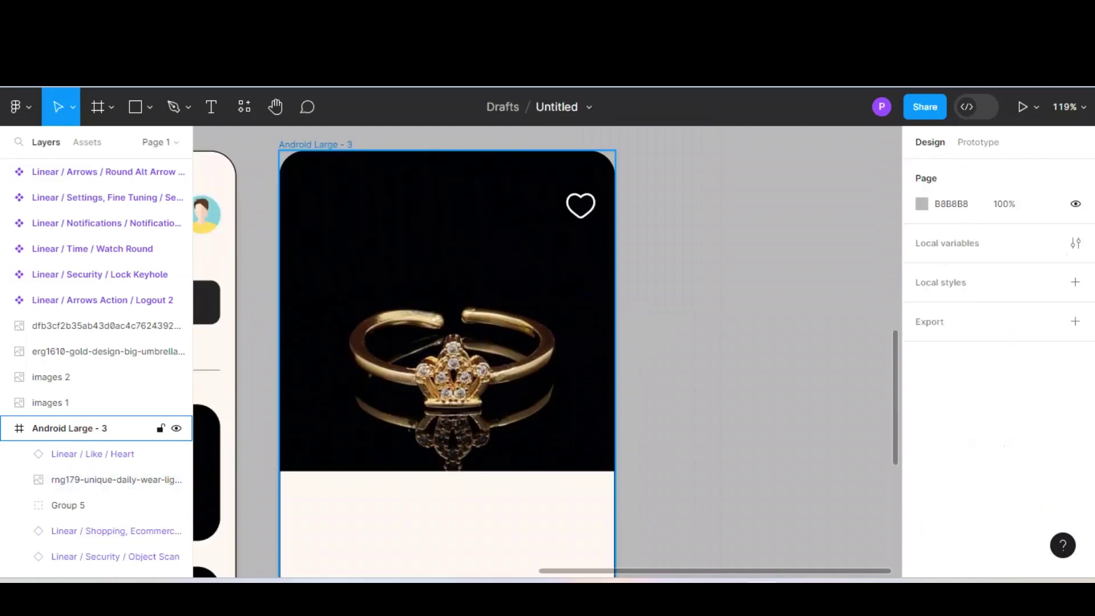
pyautogui.click(69, 428)
pyautogui.hotkey('shift', 'g')
pyautogui.scroll(1, 445, 354)
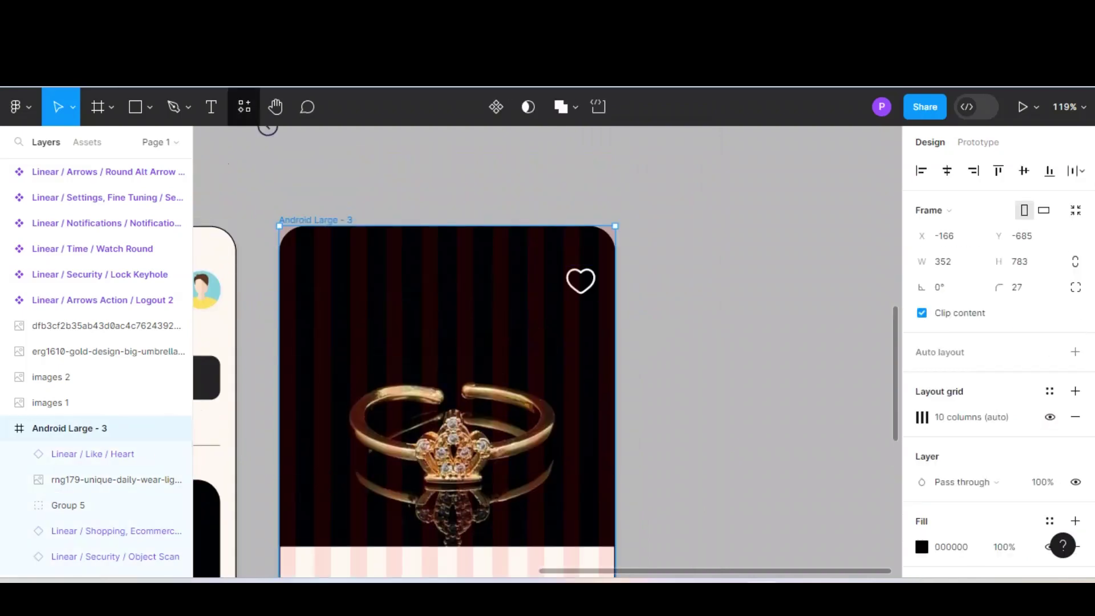
pyautogui.moveTo(267, 127); pyautogui.dragTo(333, 209)
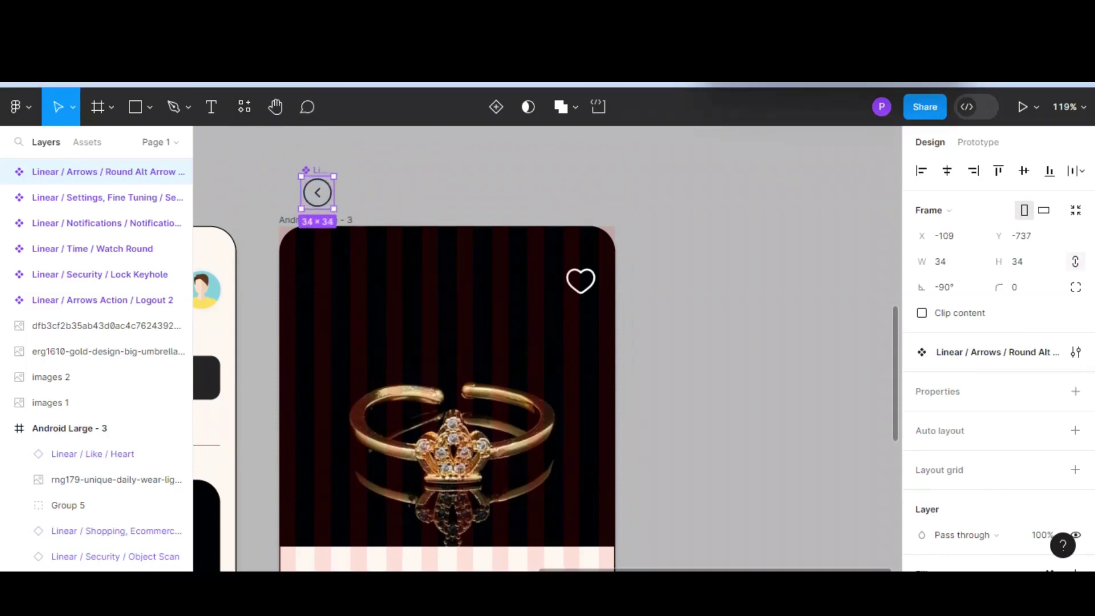
pyautogui.scroll(-5, 998, 400)
# Step: Make the back arrow white (FFFFFF) and move it to the screen's top-left
pyautogui.click(923, 462)
pyautogui.write('FFFFFF')
pyautogui.press('Return')
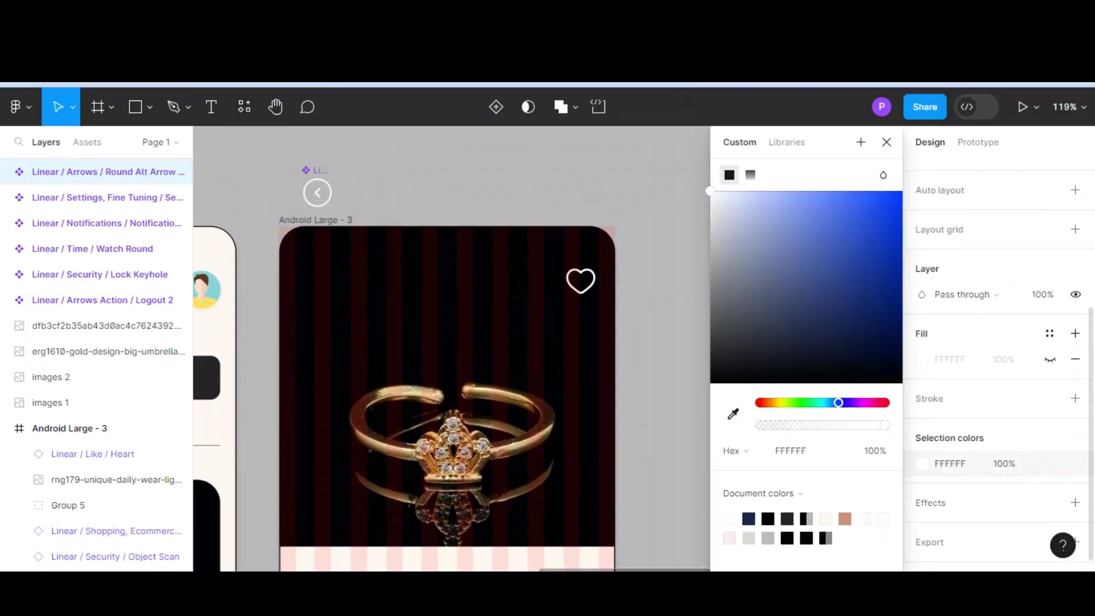
pyautogui.press('Escape')
pyautogui.press('Escape')
pyautogui.moveTo(318, 192)
pyautogui.mouseDown()
pyautogui.moveTo(311, 278)
pyautogui.moveTo(311, 269)
pyautogui.mouseUp()
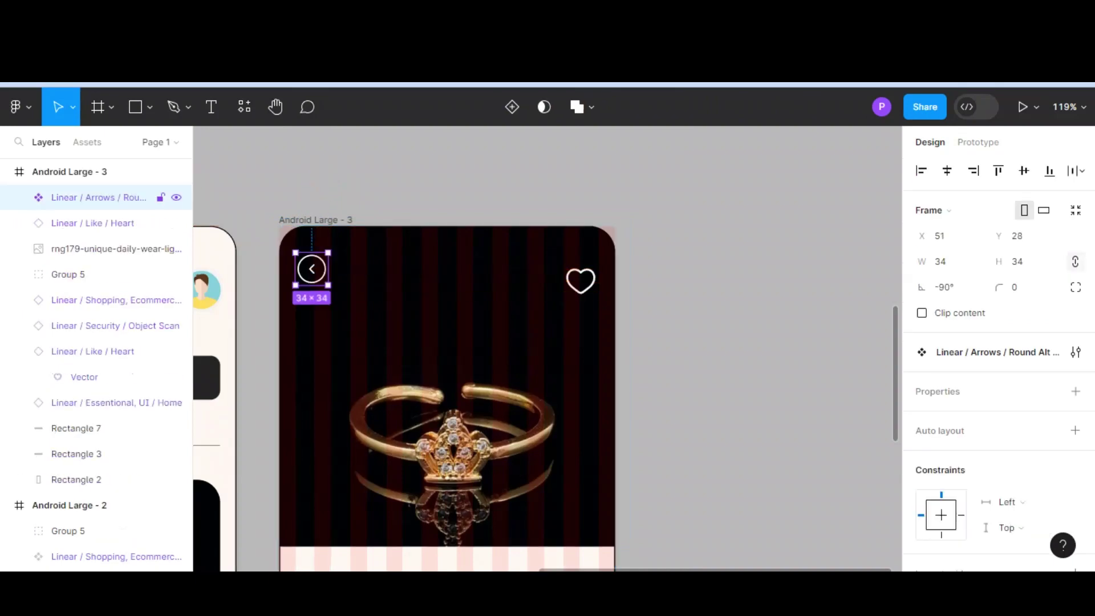
# Step: Align the back arrow and heart on their vertical centers
pyautogui.keyDown('shift'); pyautogui.click(92, 223); pyautogui.keyUp('shift')
pyautogui.click(1024, 171)
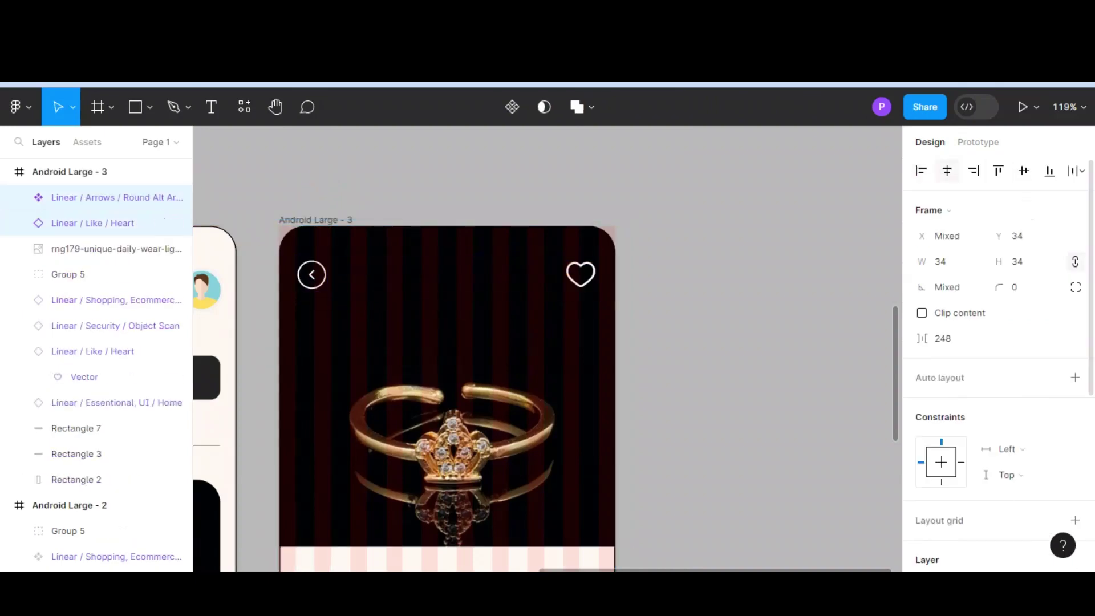
pyautogui.press('Escape')
pyautogui.scroll(-3, 448, 348)
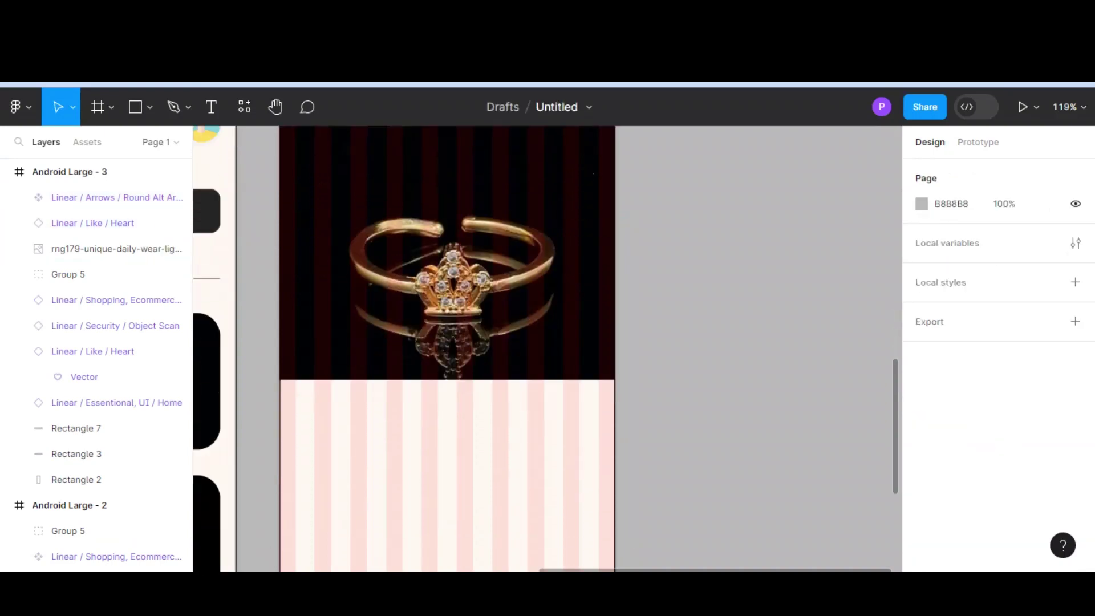
# Step: Duplicate the home screen's Categories heading and place the copy below the ring photo
pyautogui.scroll(-2, 447, 348)
pyautogui.hscroll(-4, 548, 348)
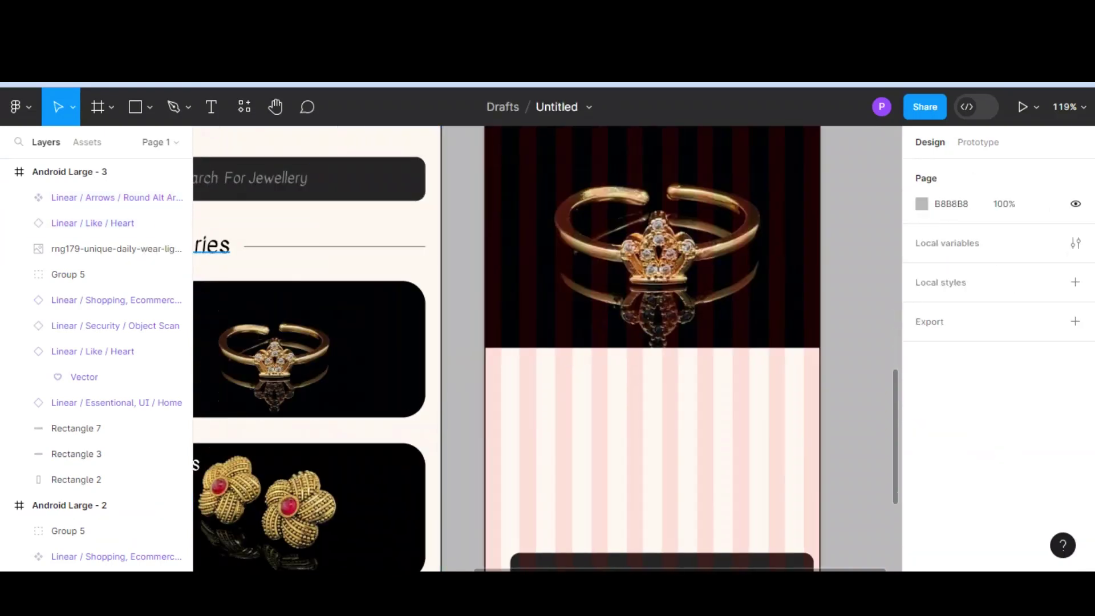
pyautogui.click(211, 246)
pyautogui.hscroll(-3, 548, 348)
pyautogui.hotkey('ctrl', 'd')
pyautogui.moveTo(296, 245); pyautogui.dragTo(695, 372)
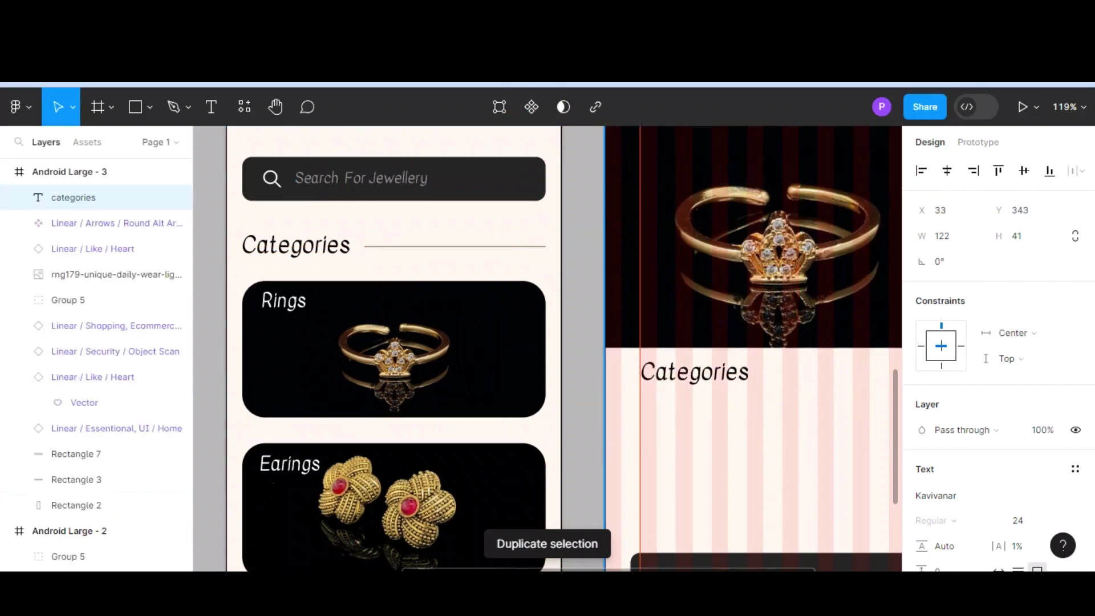
pyautogui.hscroll(-4, 548, 348)
pyautogui.hscroll(7, 548, 348)
pyautogui.hscroll(3, 548, 348)
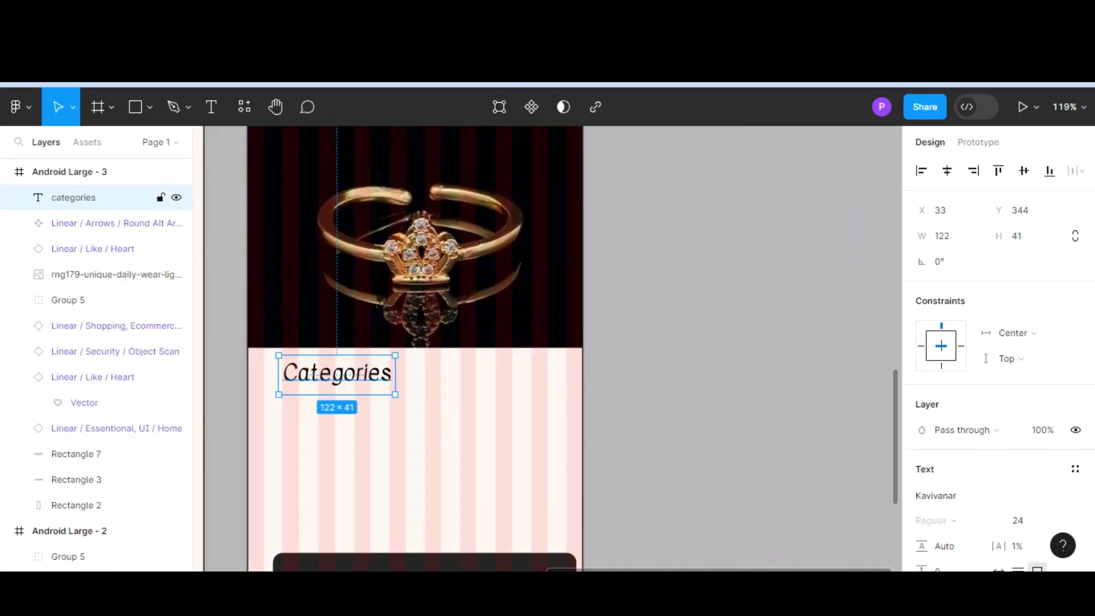
# Step: Retype the copied heading as 'Gold Ring', fit its box to the text and nudge it into place
pyautogui.press('Return')
pyautogui.write('Gold Ri')
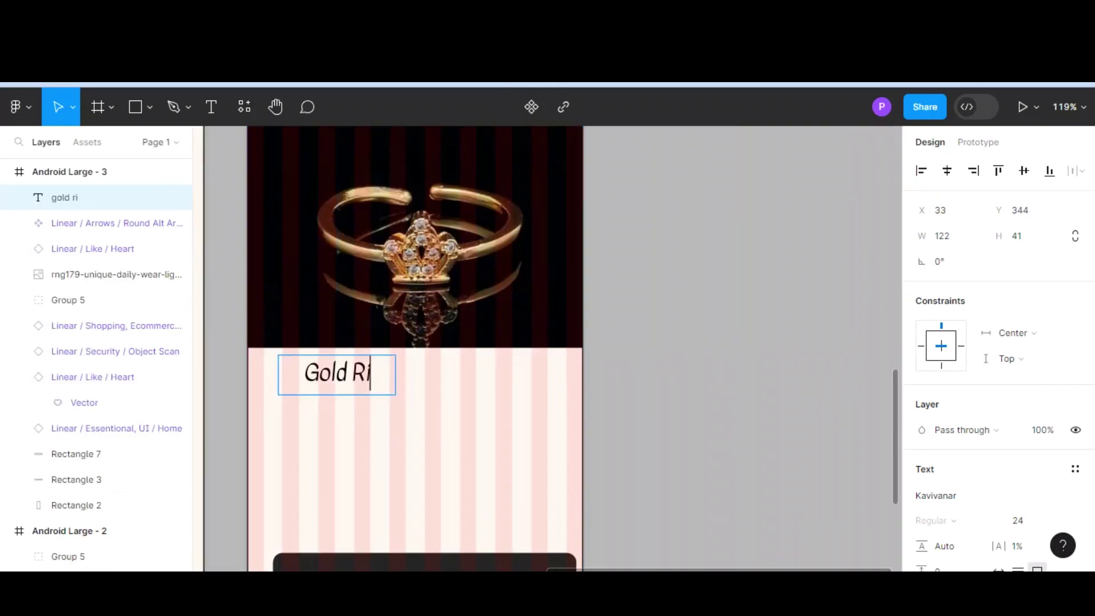
pyautogui.write('nf')
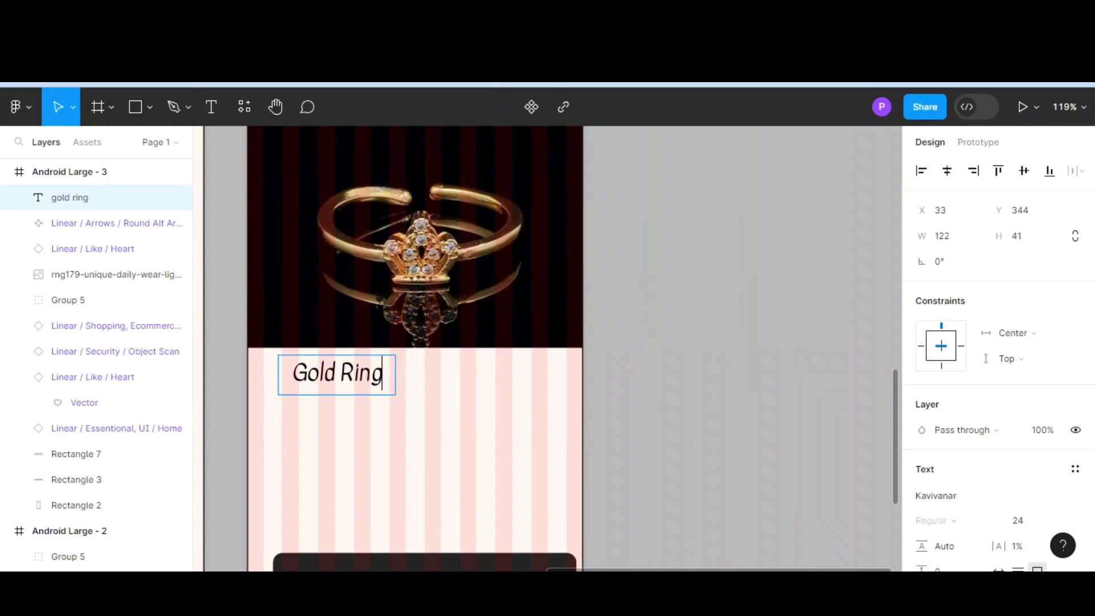
pyautogui.press('Escape')
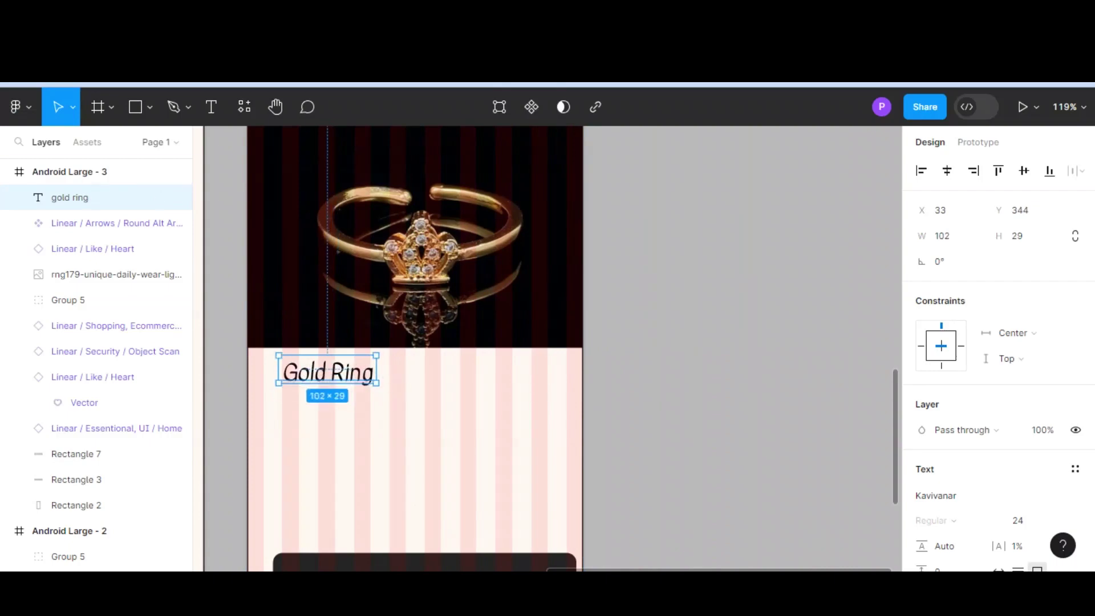
pyautogui.hotkey('shift', 'Left')
pyautogui.hotkey('shift', 'Left')
pyautogui.press('Down')
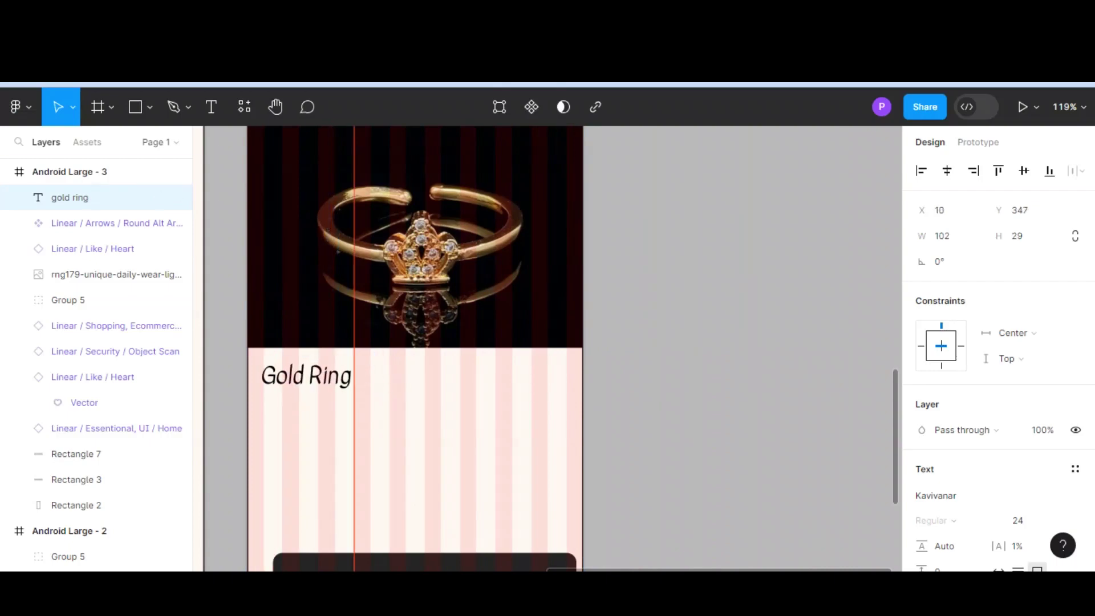
pyautogui.press('Right')
pyautogui.press('Left')
pyautogui.press('Escape')
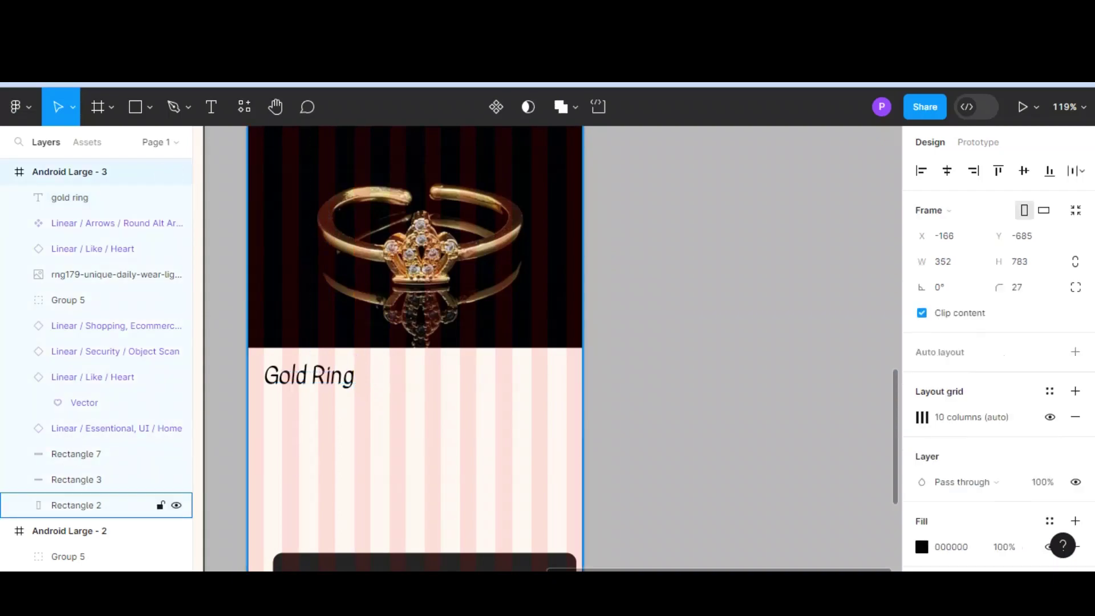
pyautogui.click(76, 505)
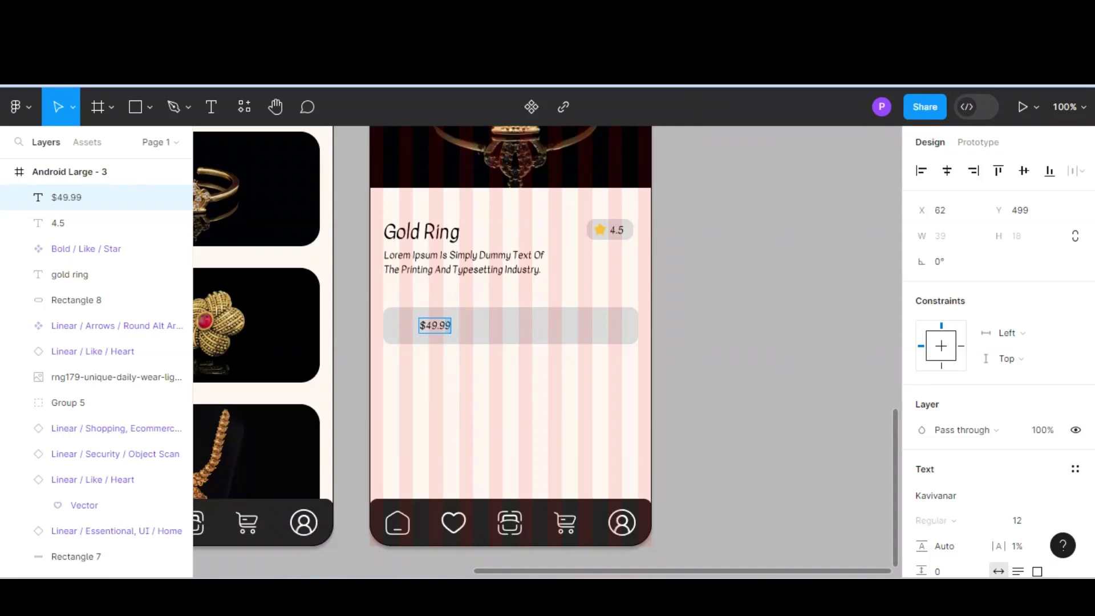
# Step: Set the $49.99 price to size 20 and move it to the grey bar's left end
pyautogui.click(1018, 520)
pyautogui.click(1035, 398)
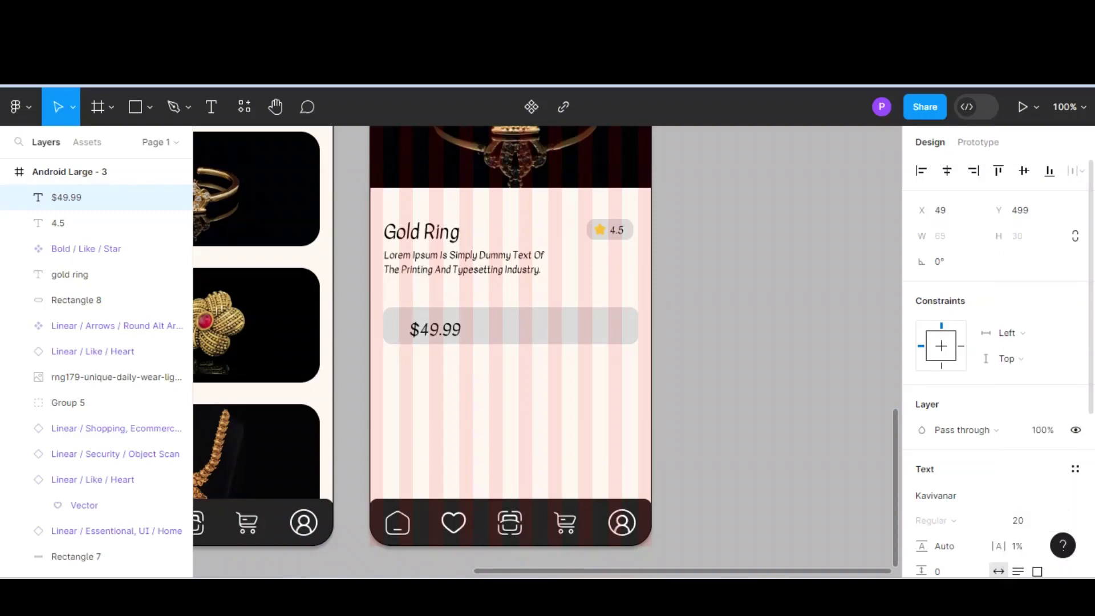
pyautogui.press('Escape')
pyautogui.moveTo(435, 329); pyautogui.dragTo(424, 326)
# Step: Duplicate the price onto the bar's right side and retype it as 'Add To Cart'
pyautogui.hotkey('ctrl', 'd')
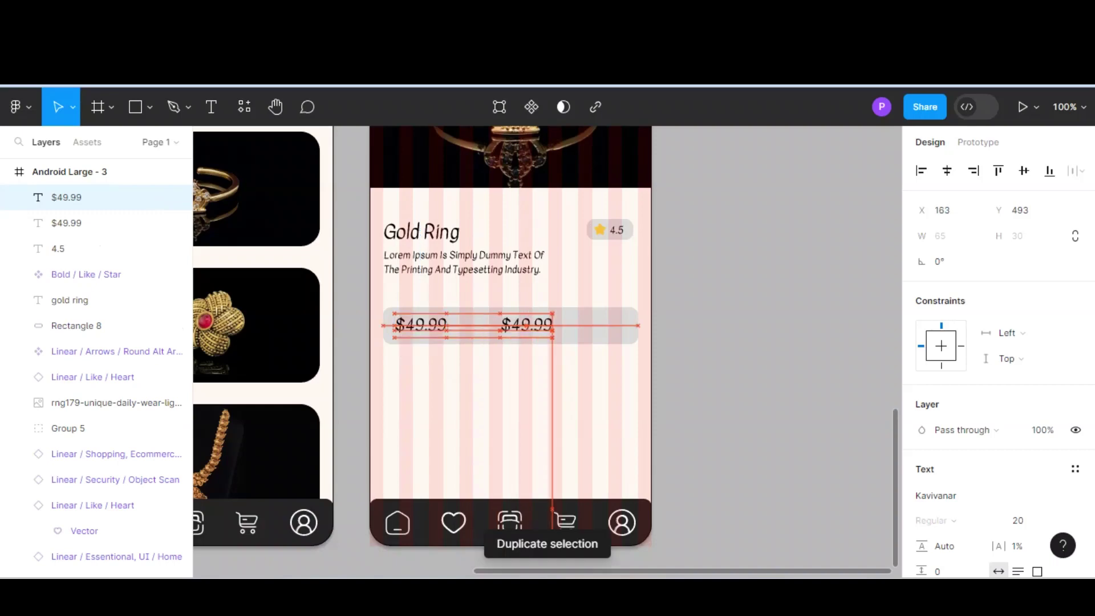
pyautogui.moveTo(421, 324); pyautogui.dragTo(512, 324)
pyautogui.press('Return')
pyautogui.write('Add To Cart')
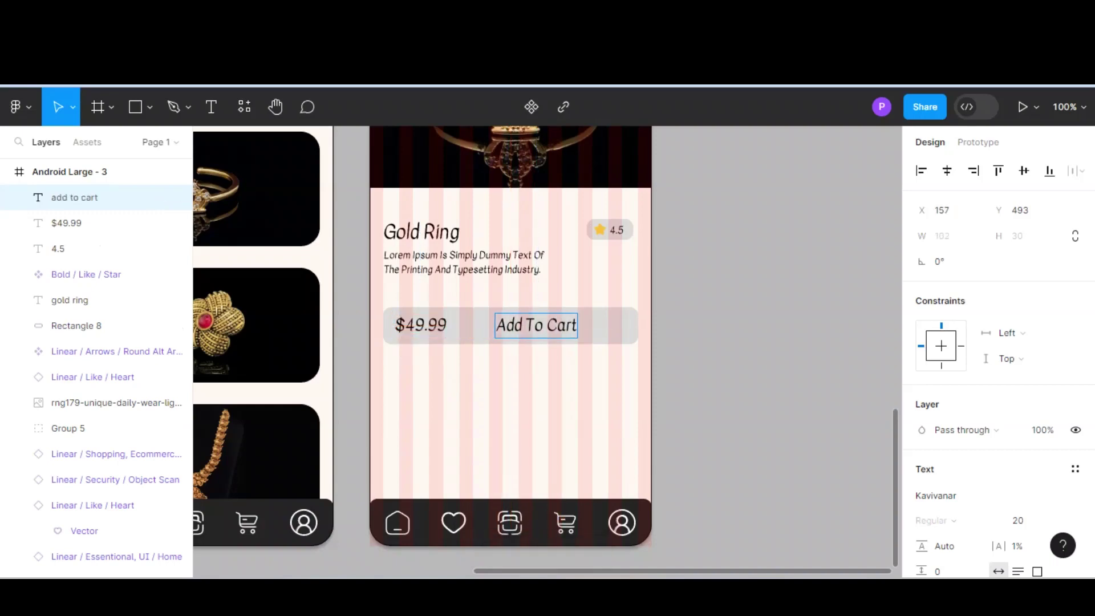
pyautogui.scroll(2, 565, 456)
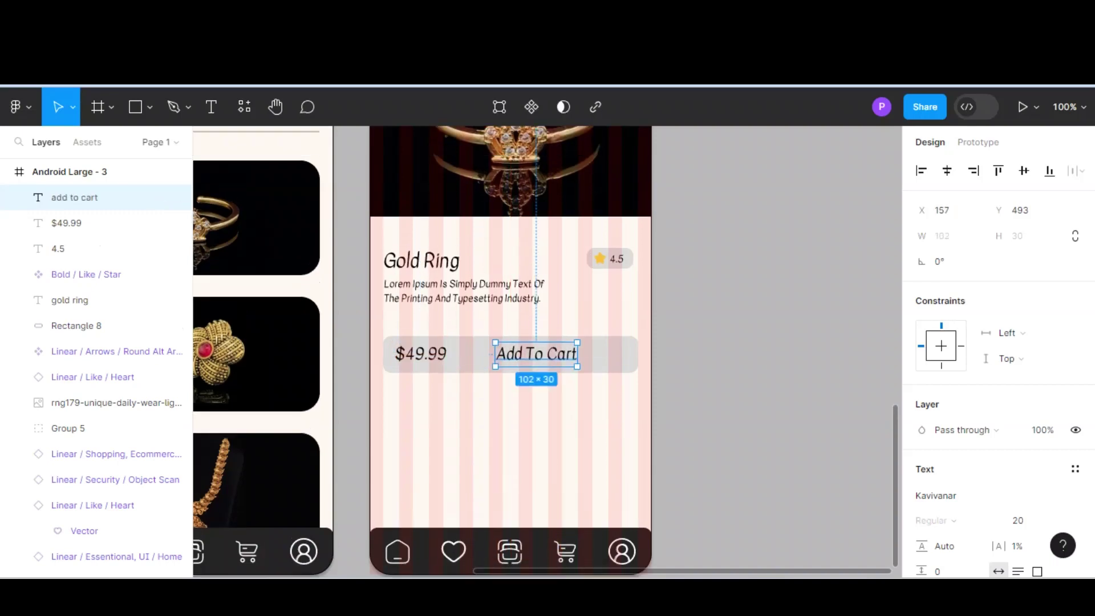
pyautogui.scroll(-1, 564, 456)
# Step: Copy the bottom-navigation cart icon onto the price bar and colour it black (000000)
pyautogui.click(565, 536)
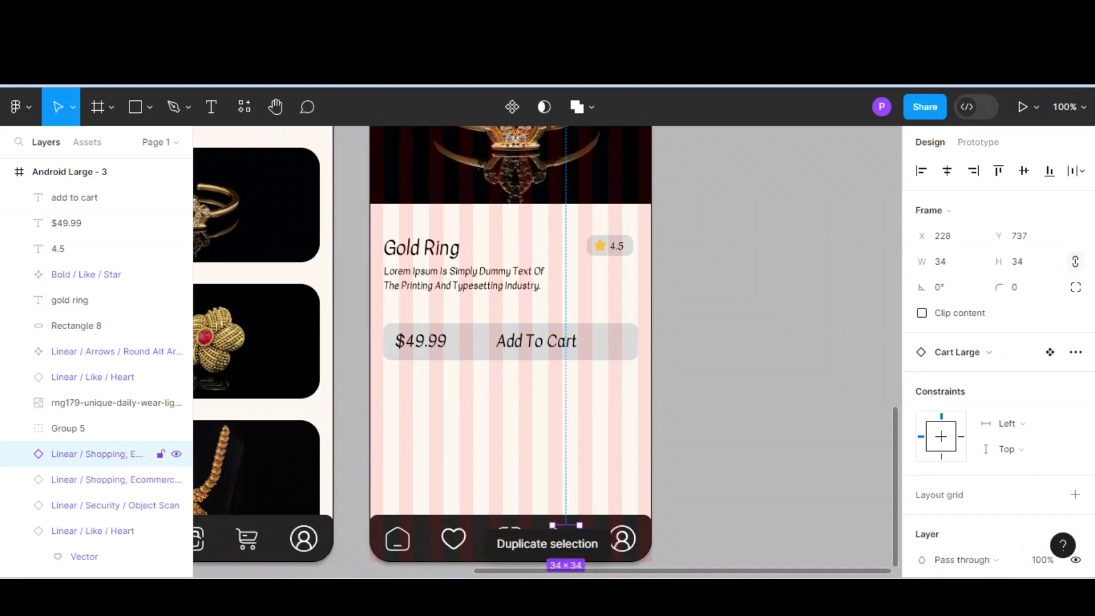
pyautogui.moveTo(566, 534); pyautogui.dragTo(589, 388)
pyautogui.scroll(-5, 999, 360)
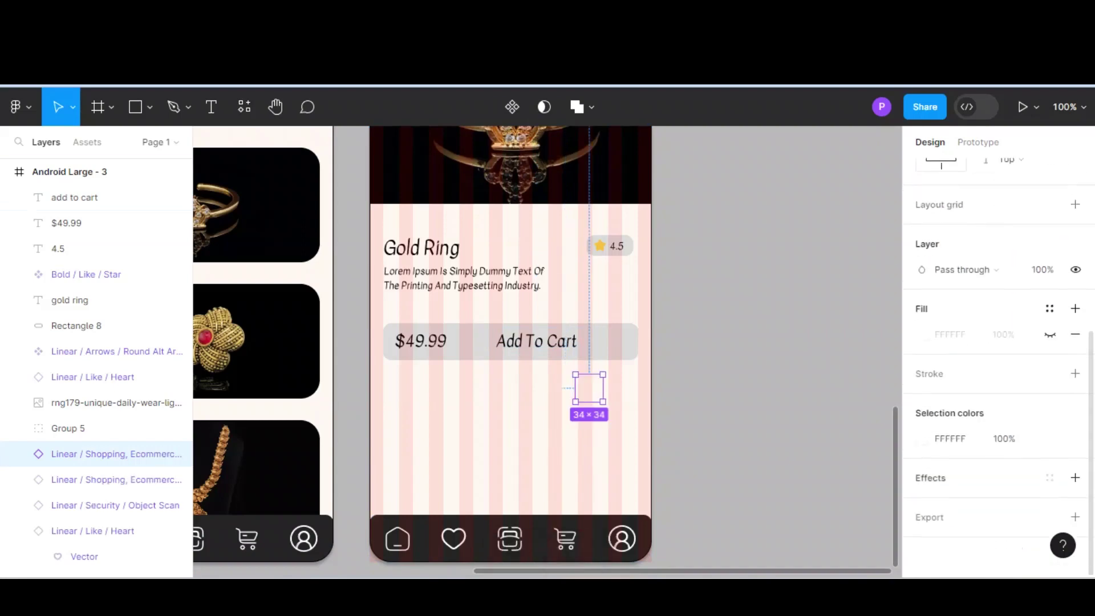
pyautogui.click(922, 438)
pyautogui.write('000000')
pyautogui.press('Escape')
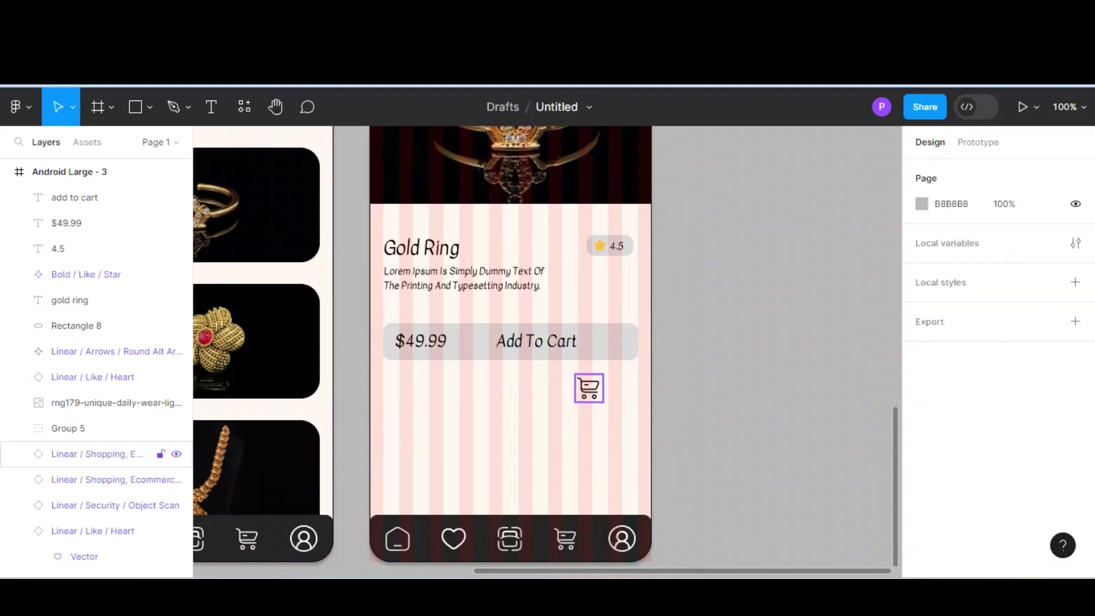
pyautogui.click(589, 388)
# Step: Put the cart icon beside Add To Cart and add Diamond Gold Ring and Gold Earing labels under the images
pyautogui.moveTo(589, 388); pyautogui.dragTo(601, 341)
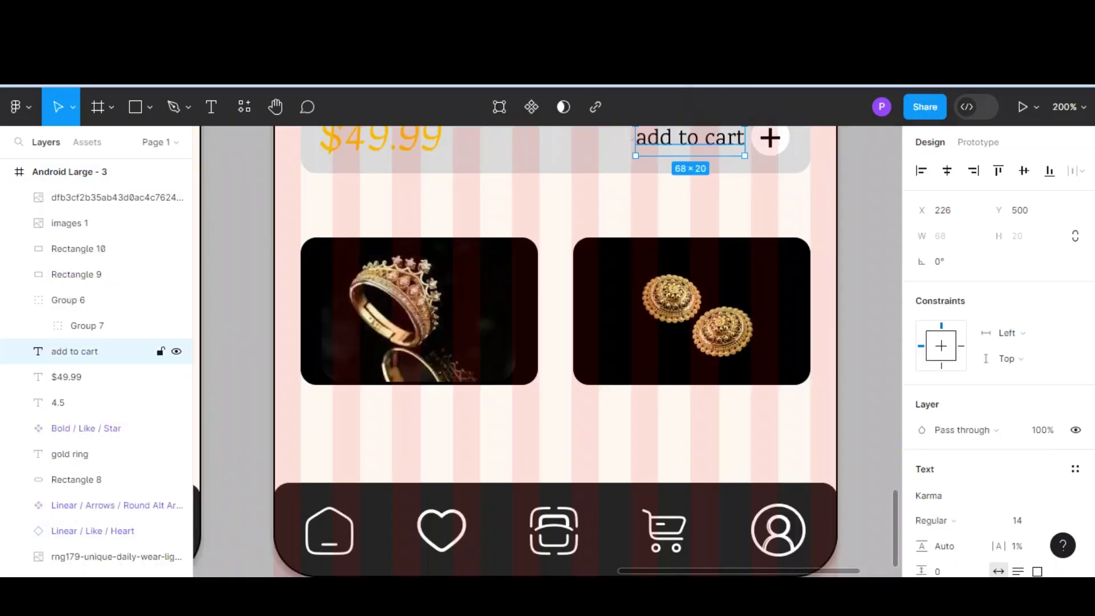
pyautogui.hotkey('ctrl', 'd')
pyautogui.moveTo(690, 137); pyautogui.dragTo(406, 421)
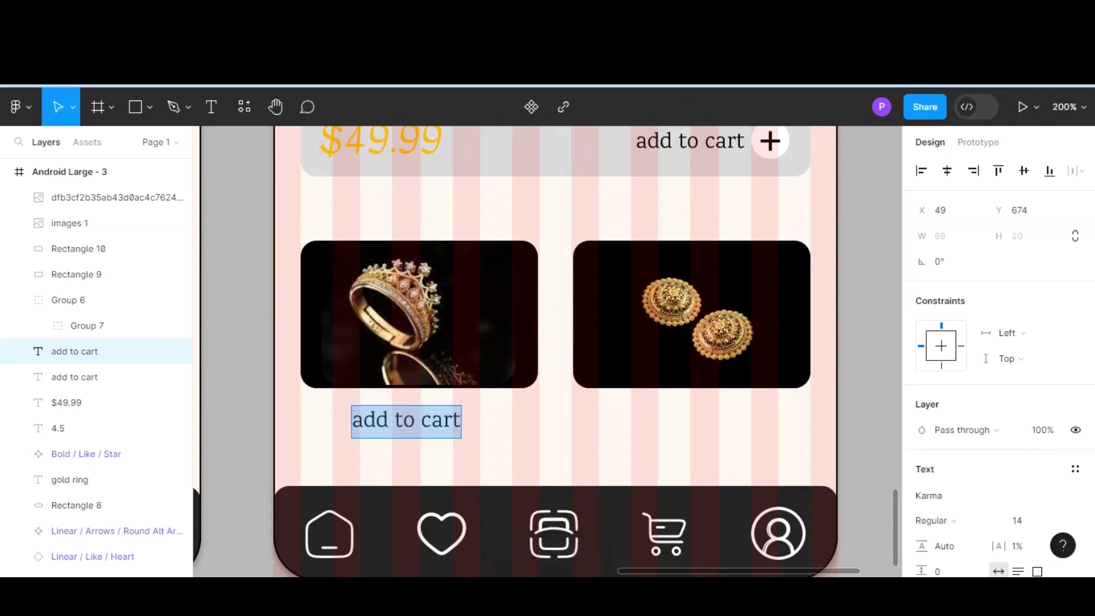
pyautogui.write('diamond')
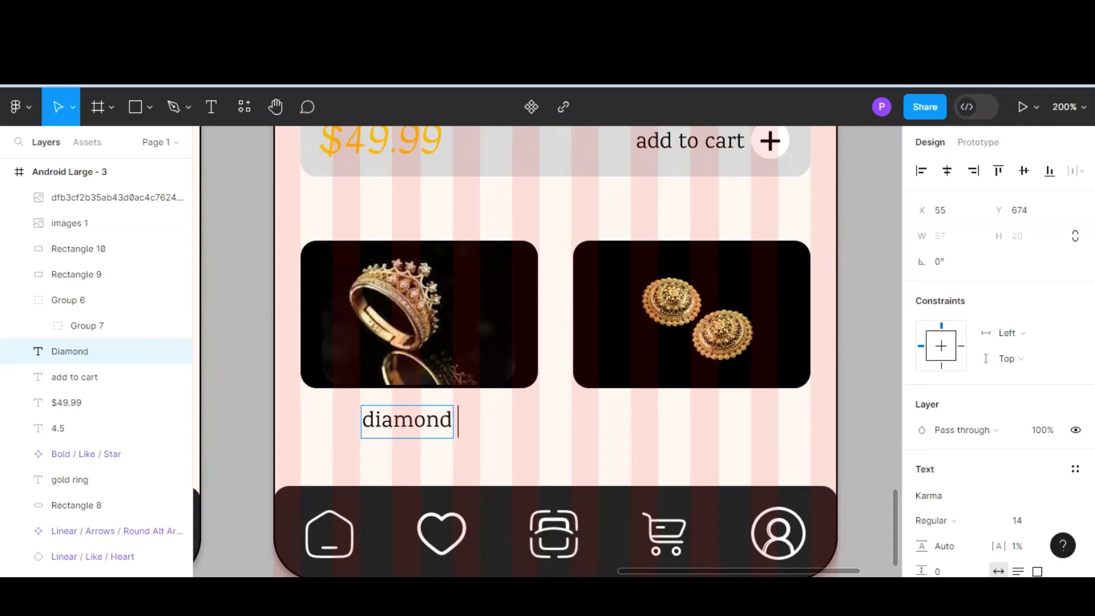
pyautogui.write('rin')
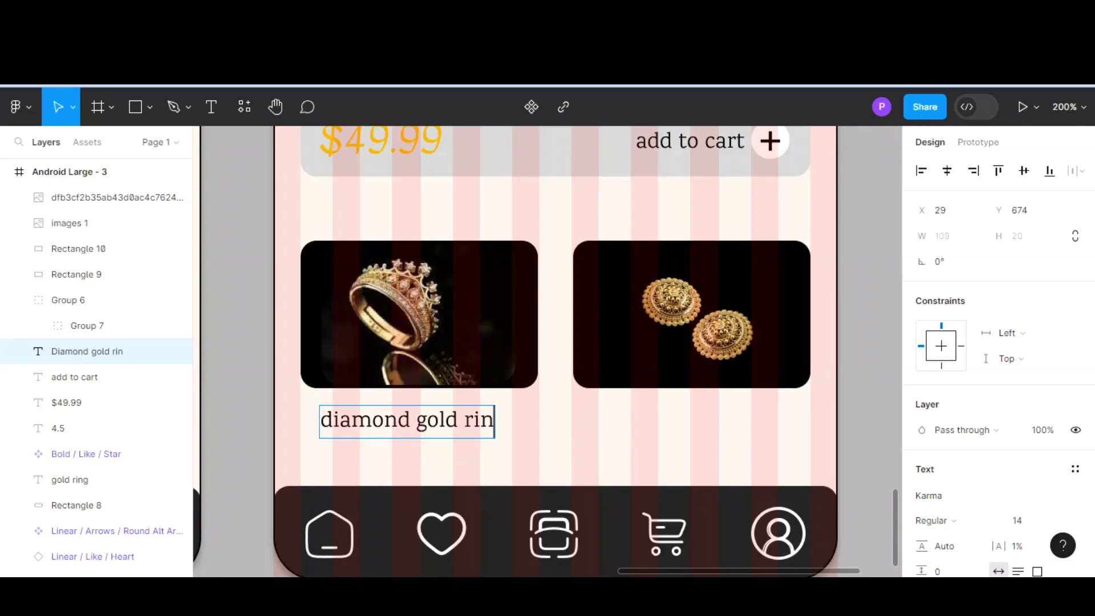
pyautogui.write('g')
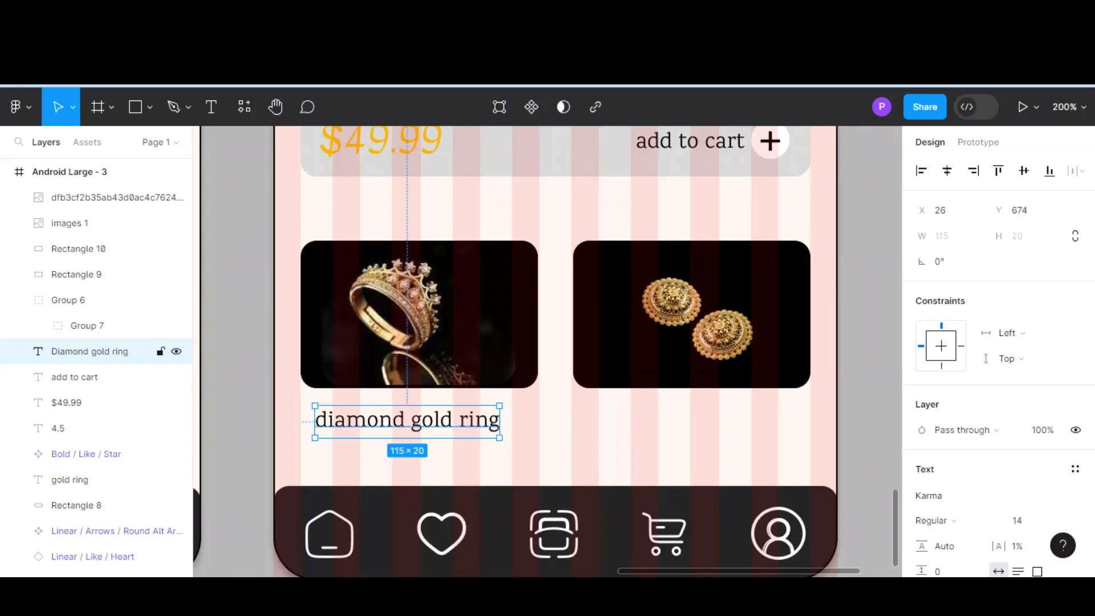
pyautogui.hotkey('ctrl', 'd')
pyautogui.moveTo(407, 420); pyautogui.dragTo(649, 425)
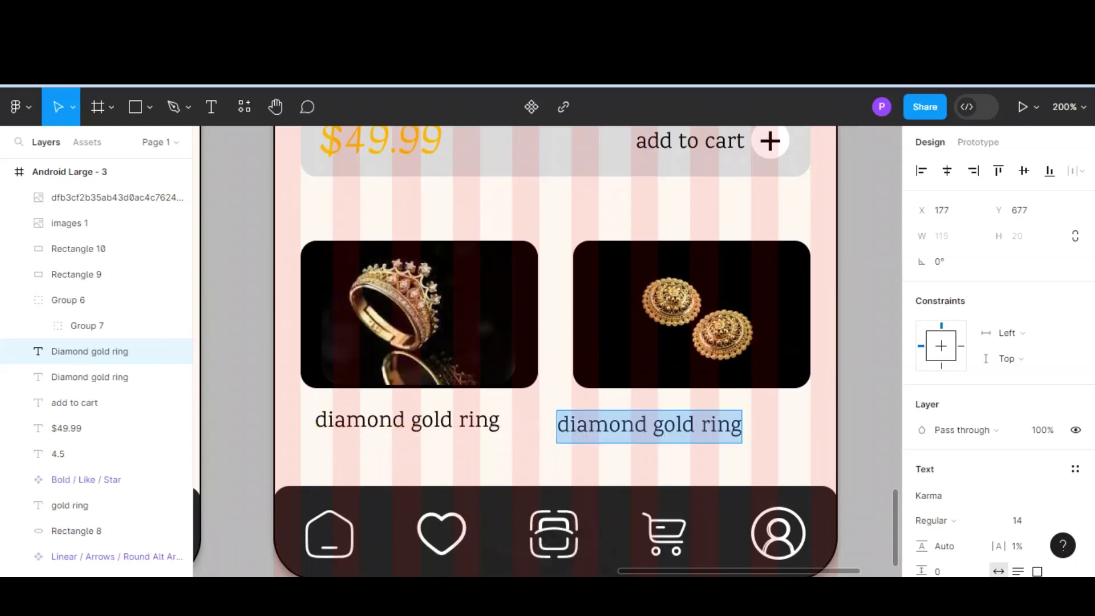
pyautogui.write('gold e')
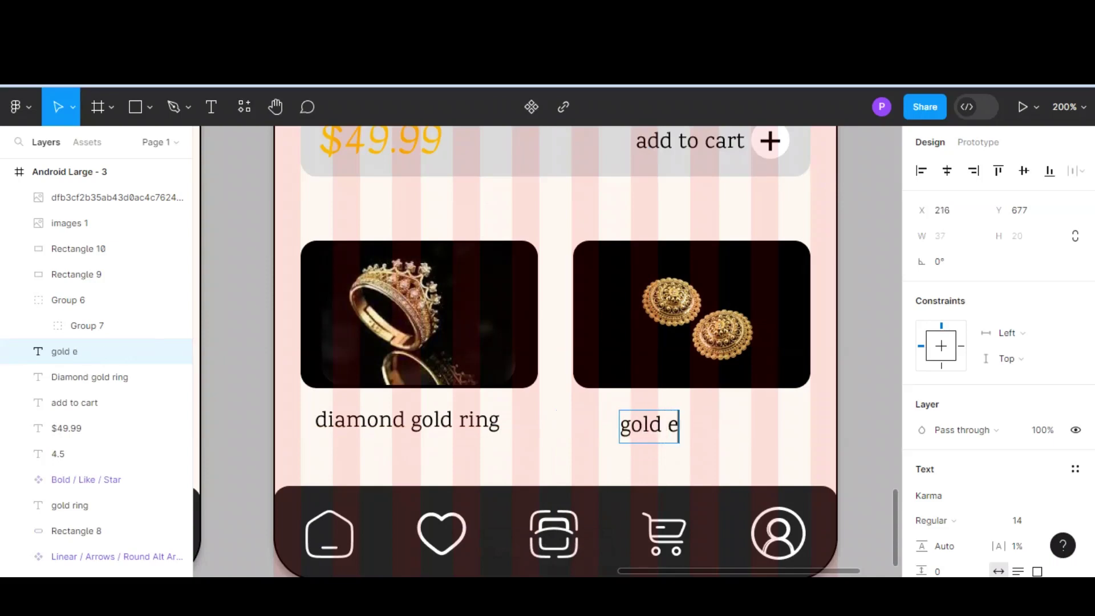
pyautogui.press('Escape')
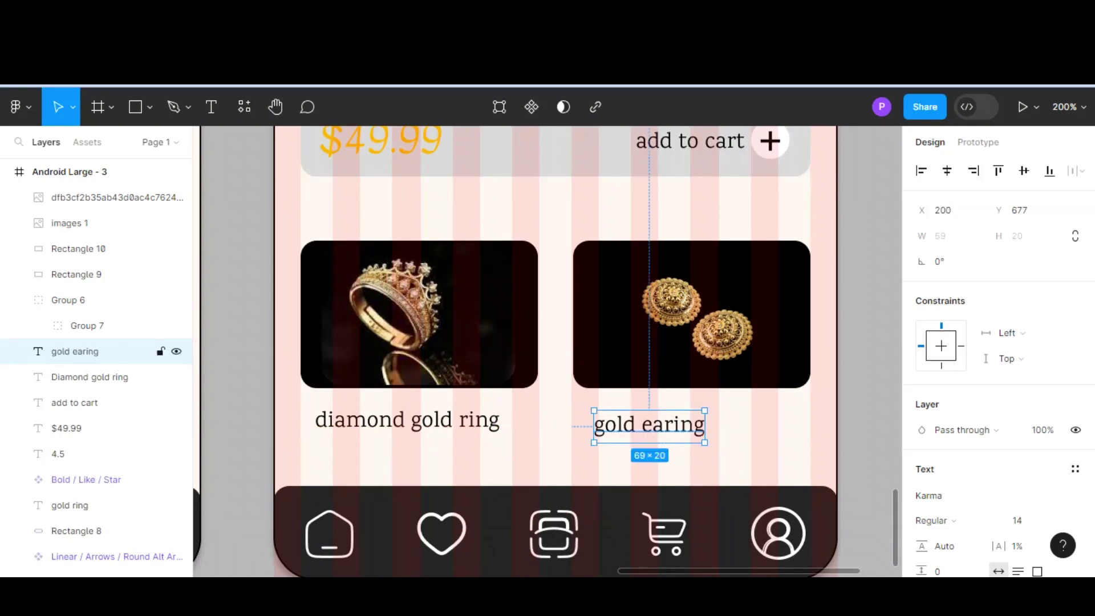
# Step: Set both product labels to title case and align them with each other
pyautogui.click(89, 377)
pyautogui.keyDown('shift'); pyautogui.click(75, 352); pyautogui.keyUp('shift')
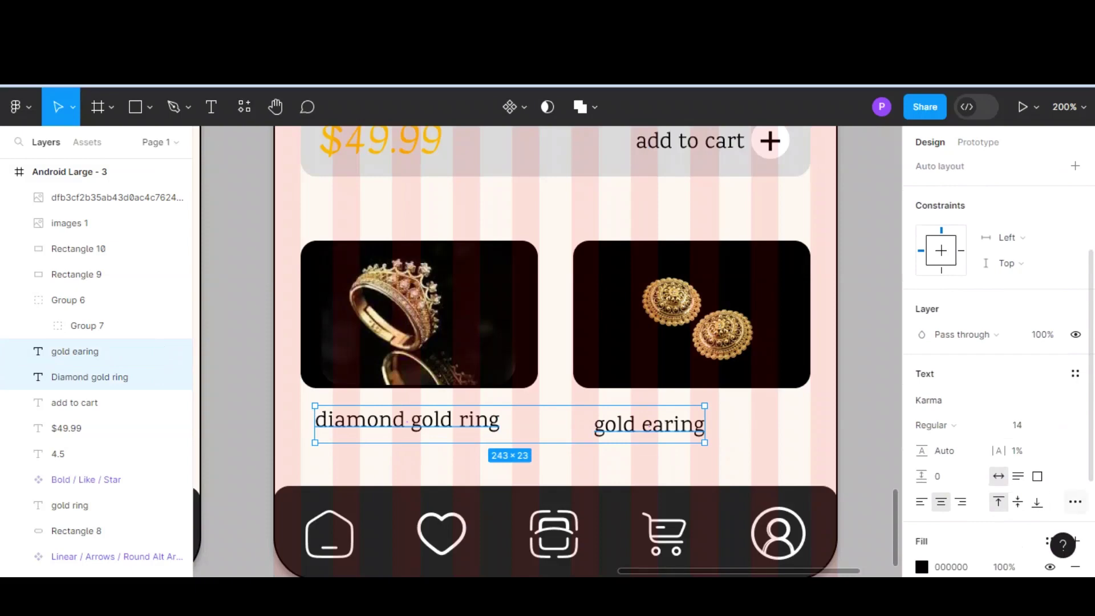
pyautogui.click(1075, 502)
pyautogui.click(881, 401)
pyautogui.press('Escape')
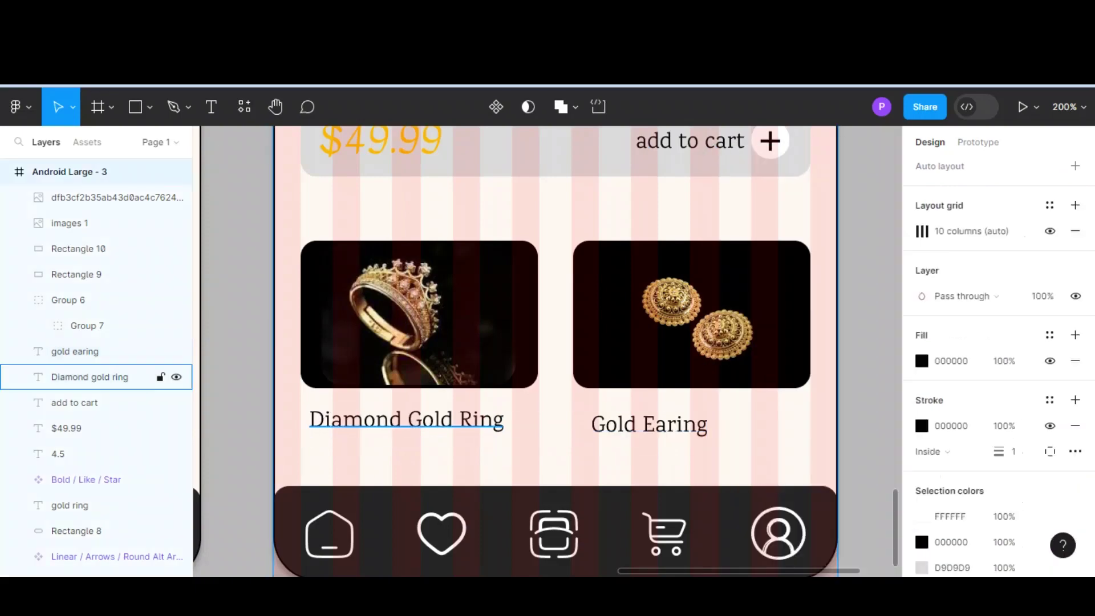
pyautogui.moveTo(406, 422); pyautogui.dragTo(405, 416)
pyautogui.click(649, 425)
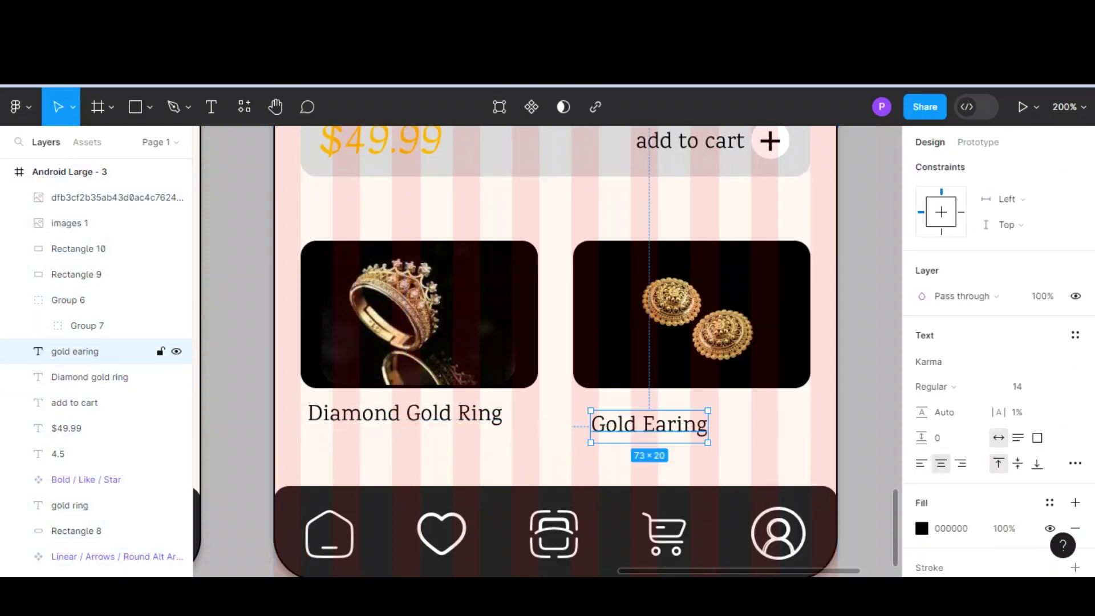
pyautogui.moveTo(649, 425); pyautogui.dragTo(640, 412)
# Step: Make both product labels Medium weight at size 12
pyautogui.keyDown('shift'); pyautogui.click(90, 377); pyautogui.keyUp('shift')
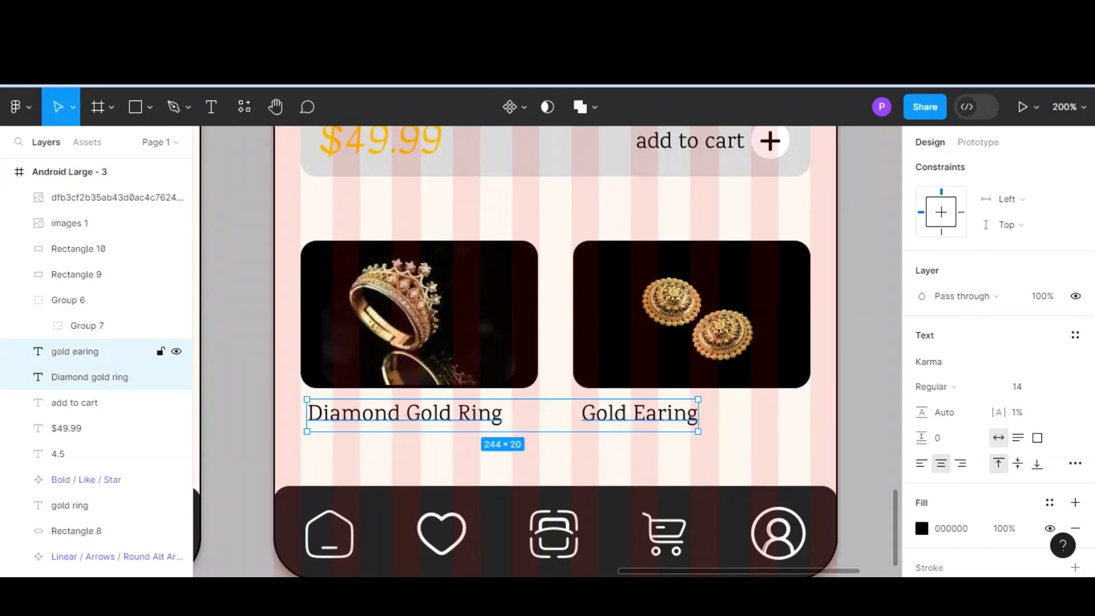
pyautogui.click(956, 387)
pyautogui.click(941, 406)
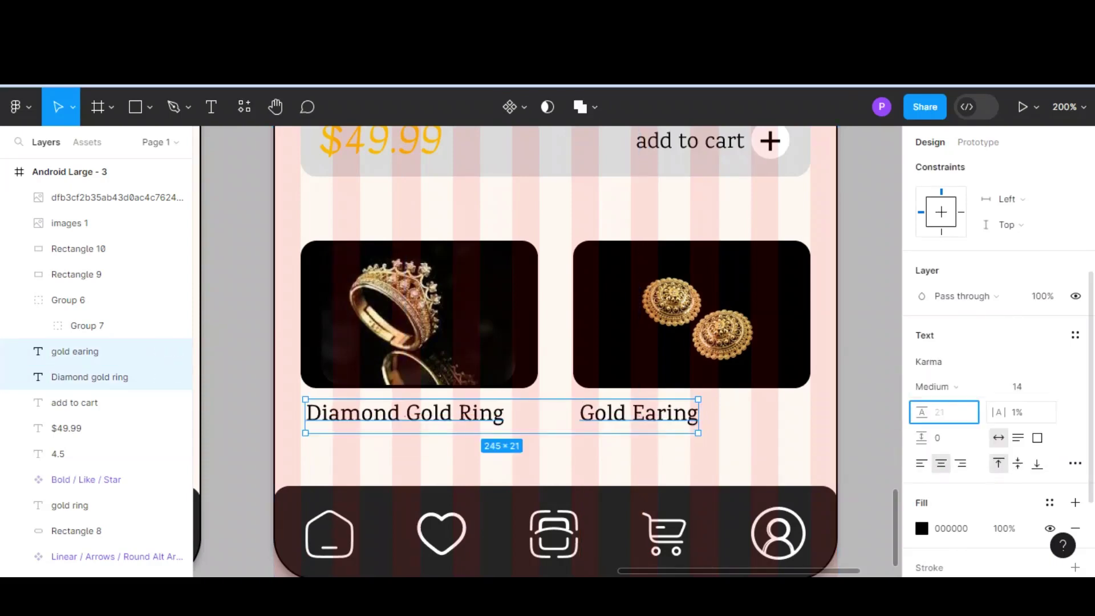
pyautogui.click(1060, 387)
pyautogui.click(1034, 303)
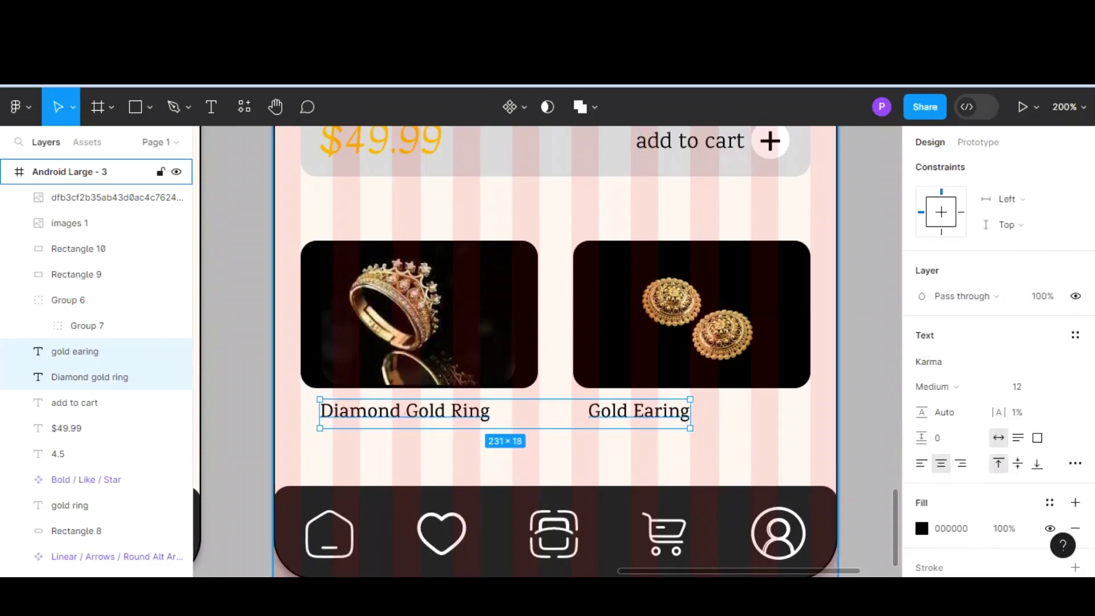
pyautogui.press('Escape')
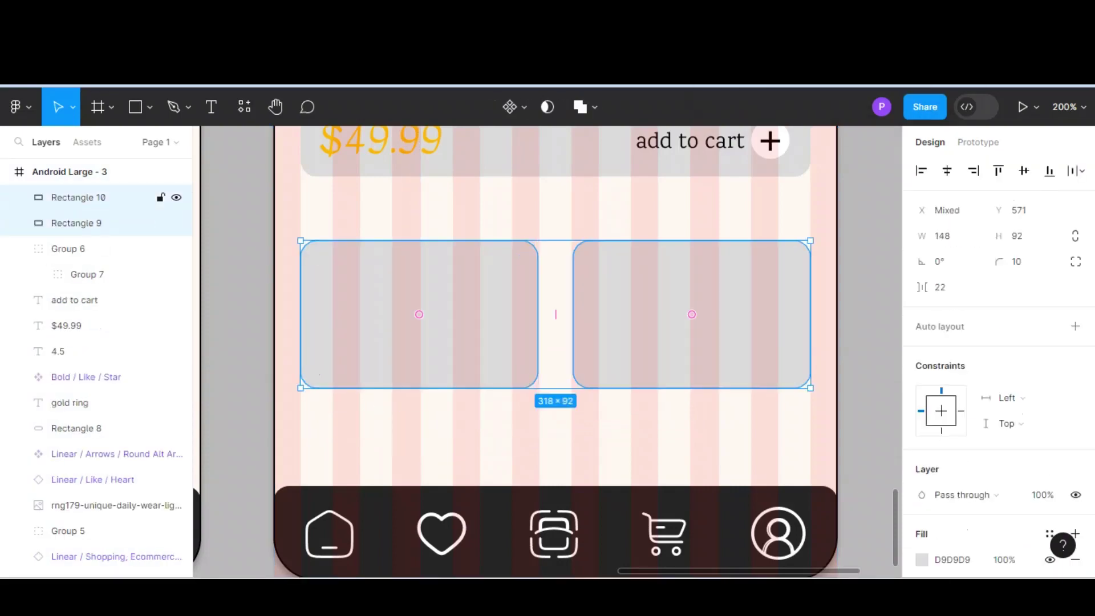
# Step: Fill both card rectangles black (000000)
pyautogui.click(921, 400)
pyautogui.write('000000')
pyautogui.press('Return')
pyautogui.press('Escape')
pyautogui.press('Escape')
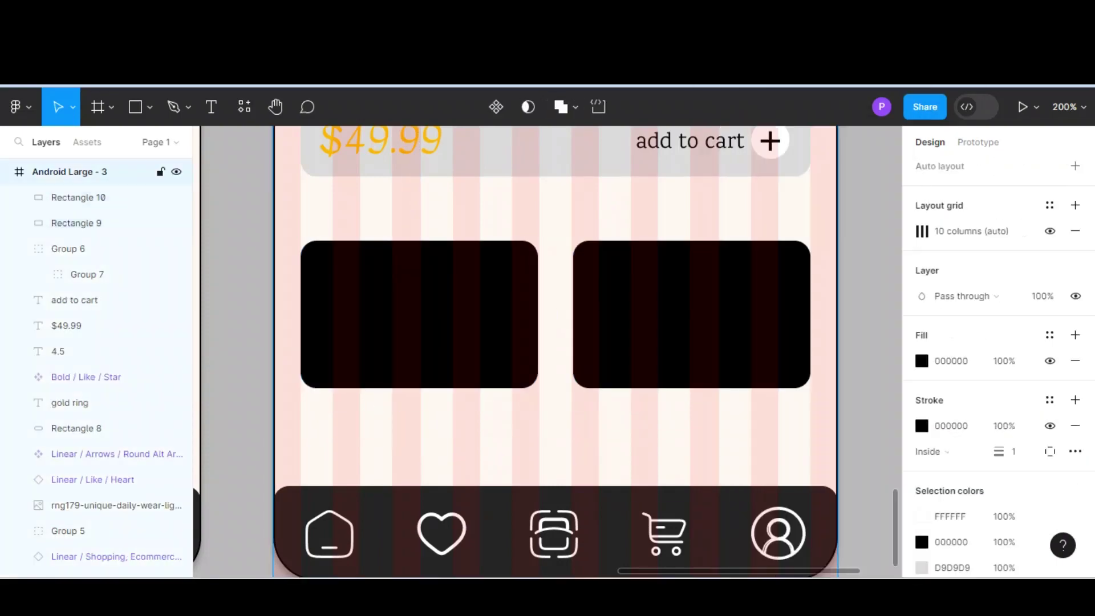
pyautogui.press('-')
pyautogui.press('-')
# Step: Move the ring and earrings photos side by side next to the screens
pyautogui.scroll(4, 548, 342)
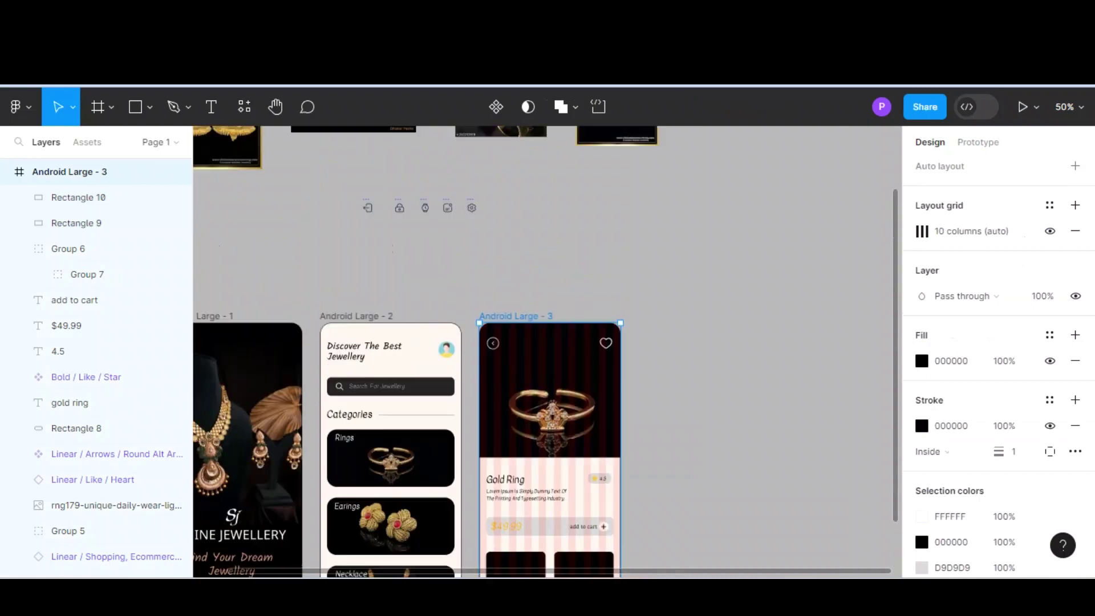
pyautogui.scroll(3, 547, 342)
pyautogui.click(352, 257)
pyautogui.moveTo(352, 258)
pyautogui.mouseDown()
pyautogui.moveTo(613, 257)
pyautogui.moveTo(724, 542)
pyautogui.mouseUp()
pyautogui.click(501, 256)
pyautogui.moveTo(501, 257); pyautogui.dragTo(679, 442)
pyautogui.scroll(-5, 679, 442)
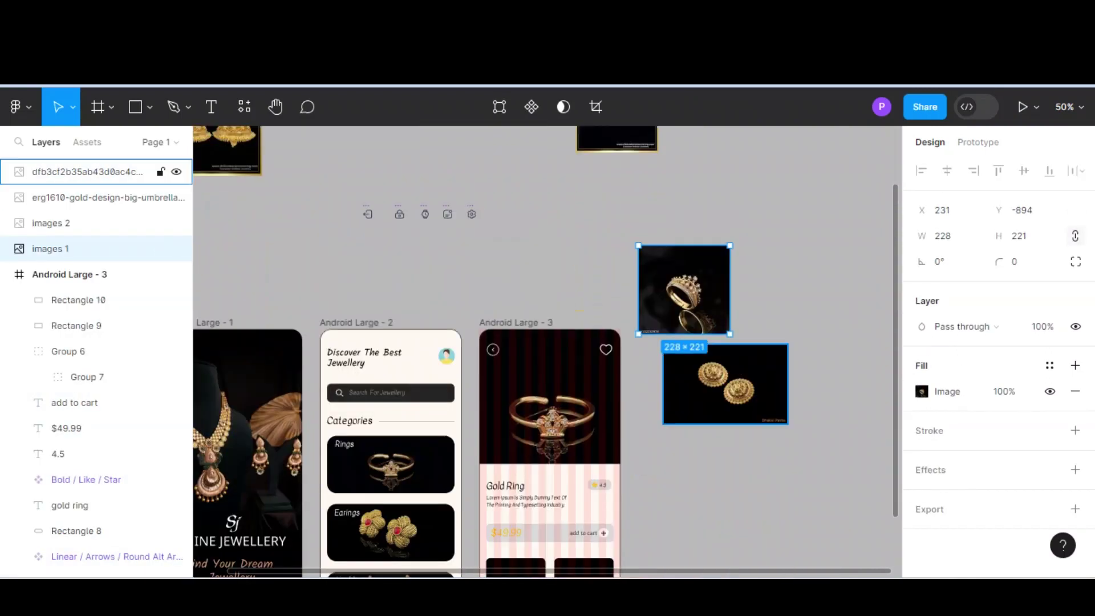
pyautogui.moveTo(685, 268); pyautogui.dragTo(691, 478)
pyautogui.moveTo(725, 332); pyautogui.dragTo(770, 439)
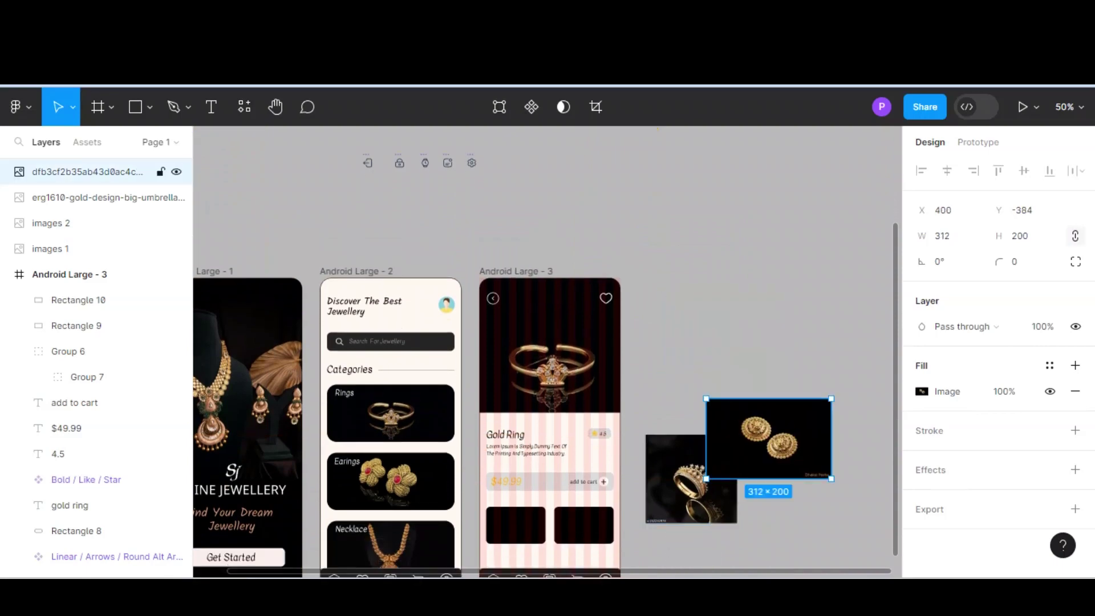
pyautogui.hotkey('shift', '2')
pyautogui.hotkey('shift', '0')
pyautogui.scroll(-5, 547, 343)
# Step: Drop the ring photo onto the Gold Ring screen and crop its bottom and top-left edges
pyautogui.click(805, 346)
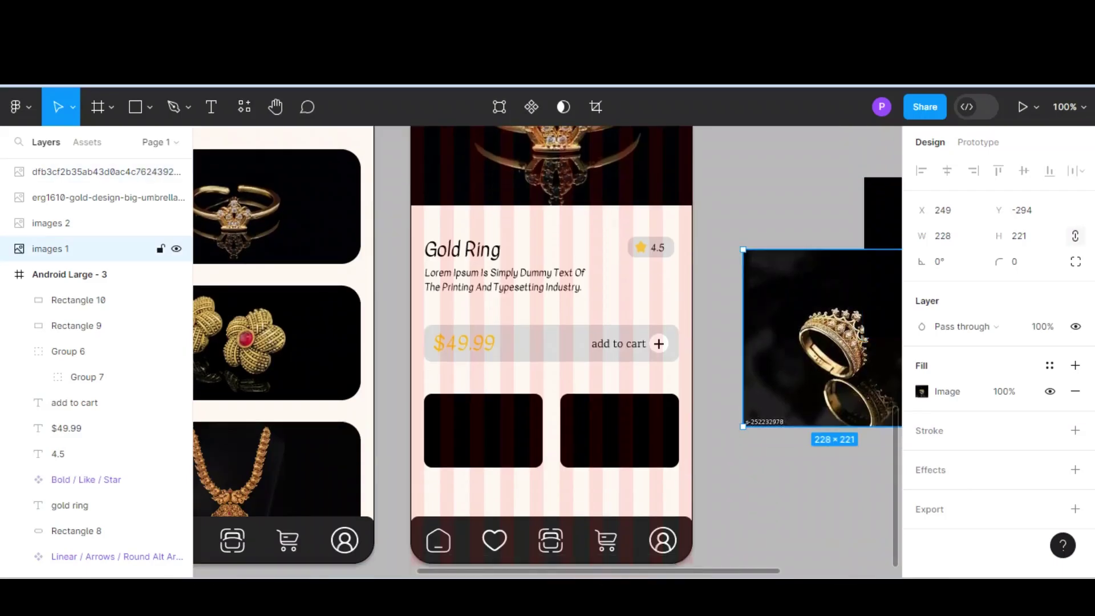
pyautogui.moveTo(805, 347); pyautogui.dragTo(605, 399)
pyautogui.click(921, 494)
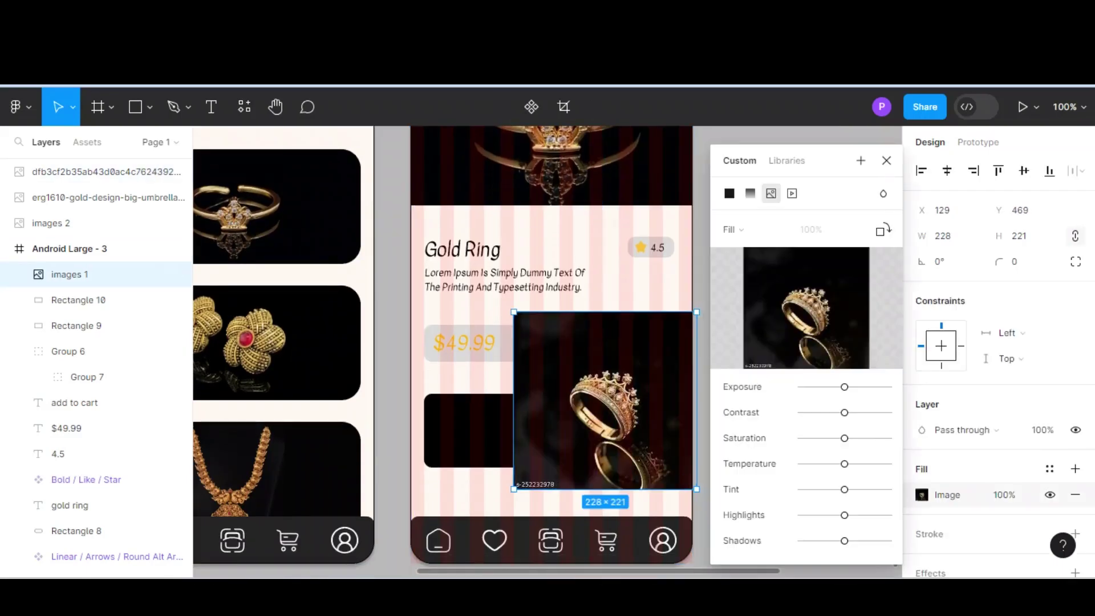
pyautogui.click(734, 229)
pyautogui.click(742, 266)
pyautogui.moveTo(605, 488); pyautogui.dragTo(605, 466)
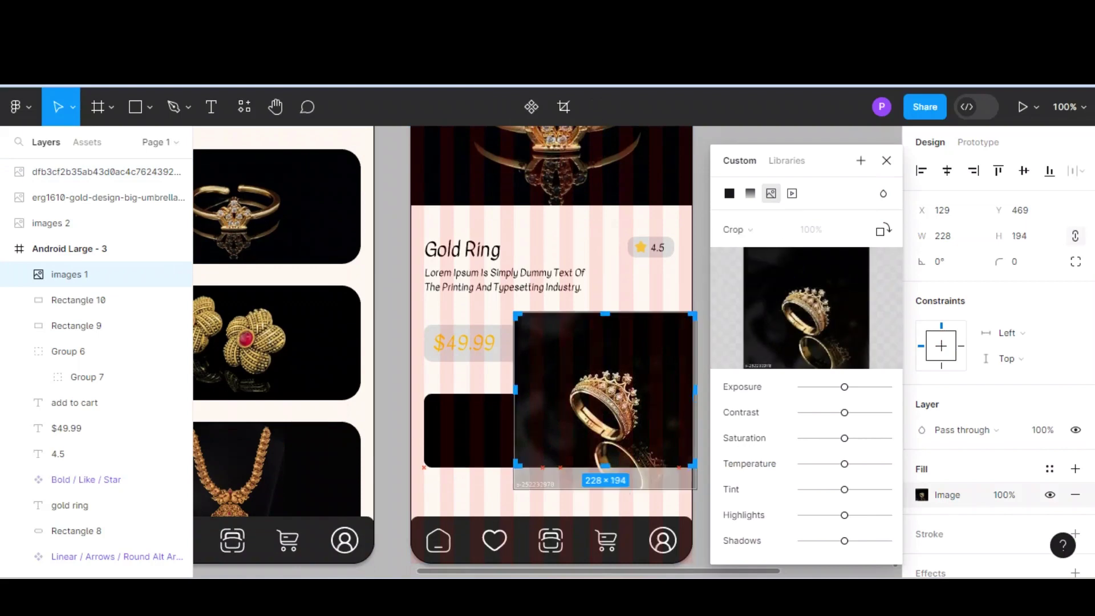
pyautogui.moveTo(518, 315); pyautogui.dragTo(551, 362)
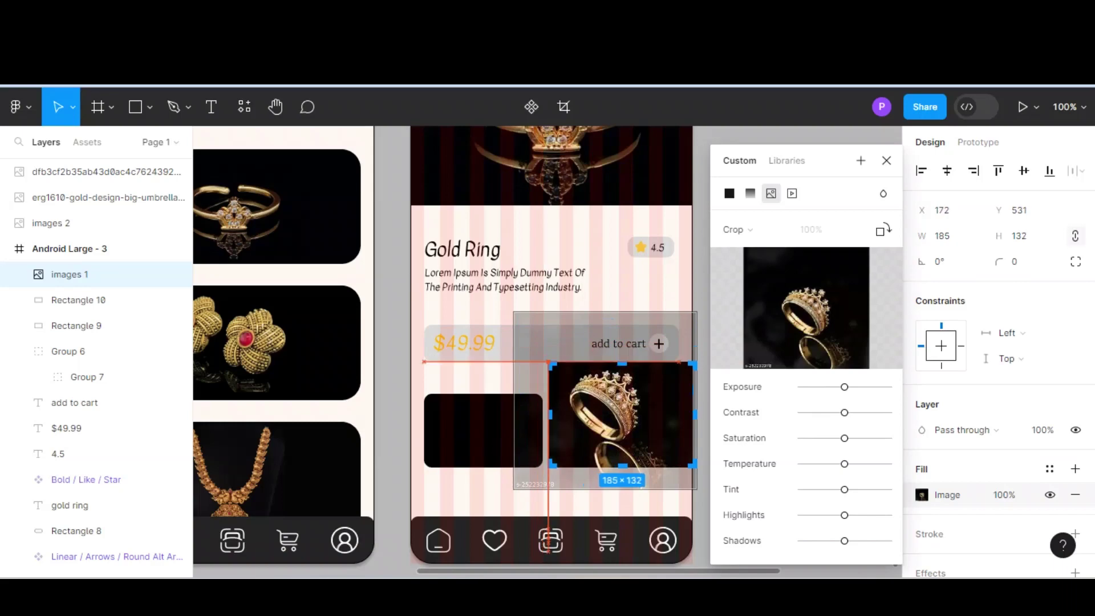
pyautogui.press('Return')
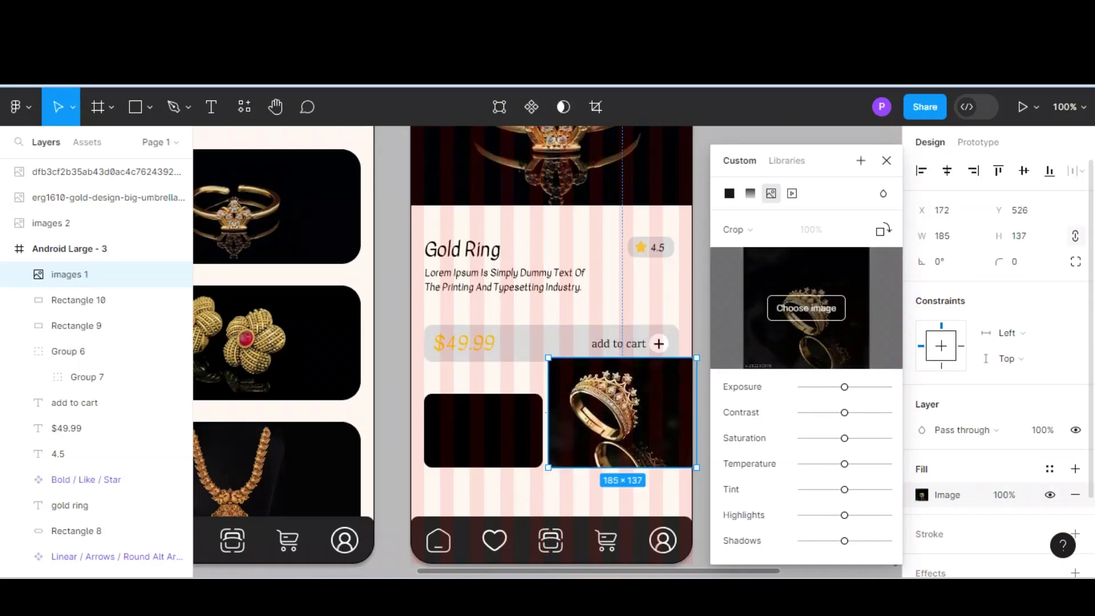
pyautogui.press('Escape')
# Step: Move the cropped ring photo over the left black card and shrink it to fit
pyautogui.moveTo(621, 411); pyautogui.dragTo(507, 430)
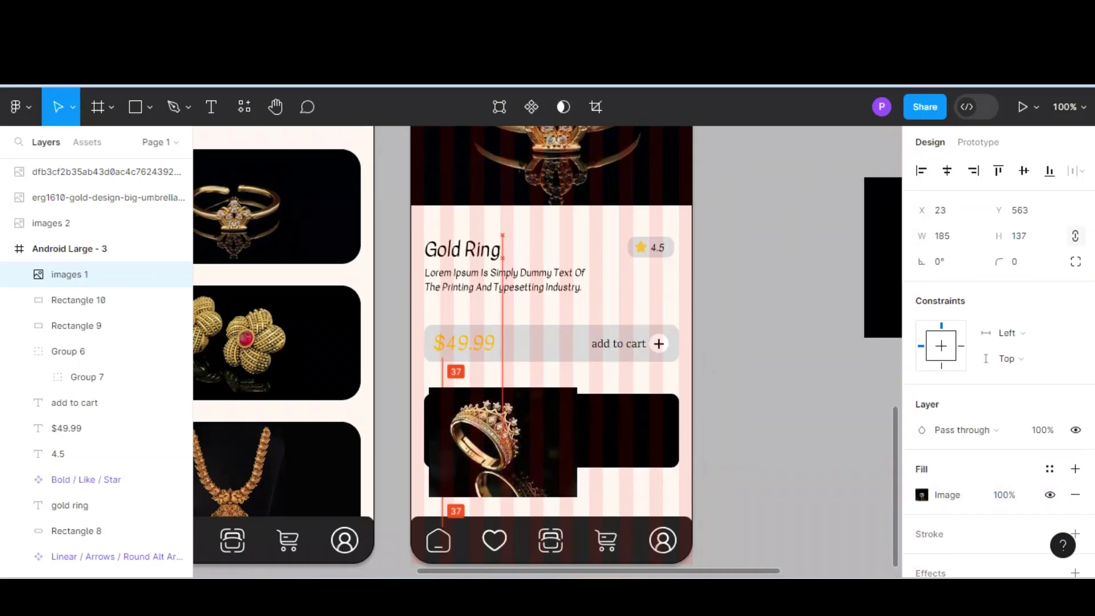
pyautogui.moveTo(581, 486); pyautogui.dragTo(542, 468)
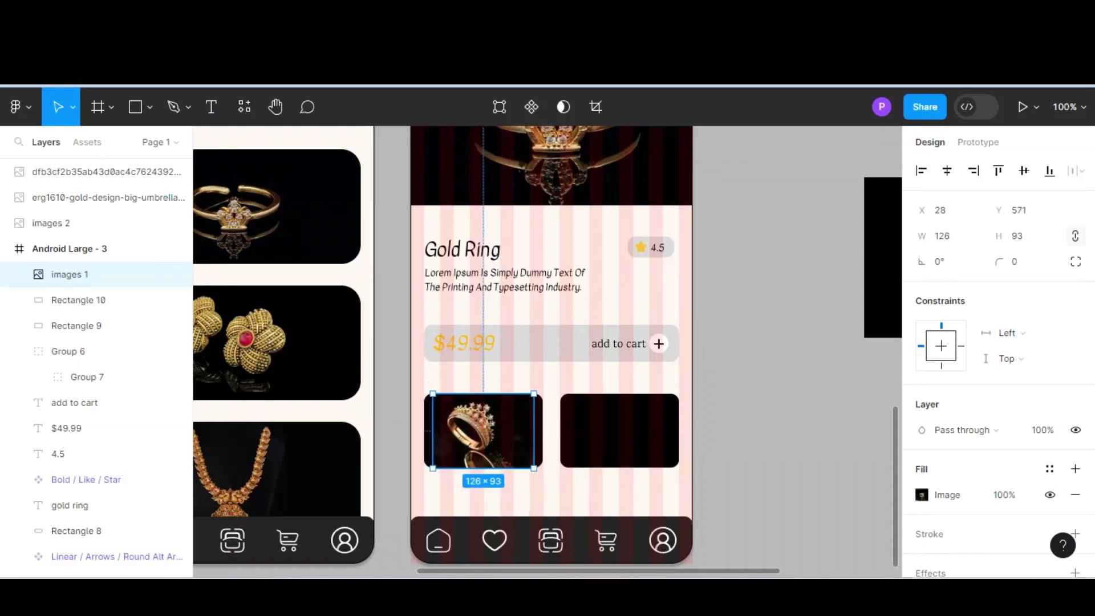
pyautogui.press('Escape')
pyautogui.doubleClick(479, 434)
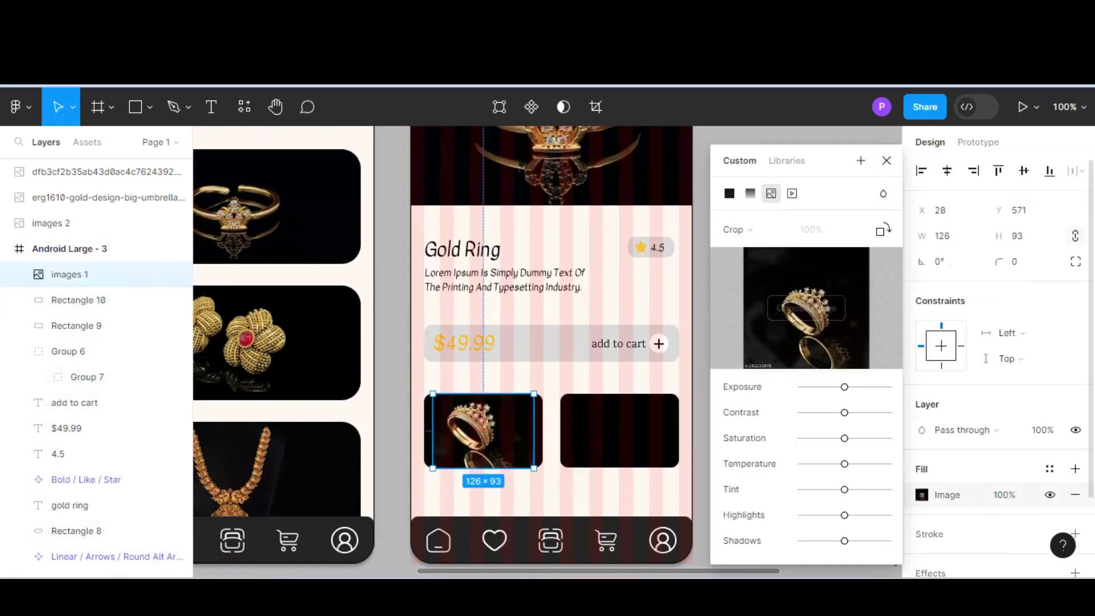
pyautogui.press('Escape')
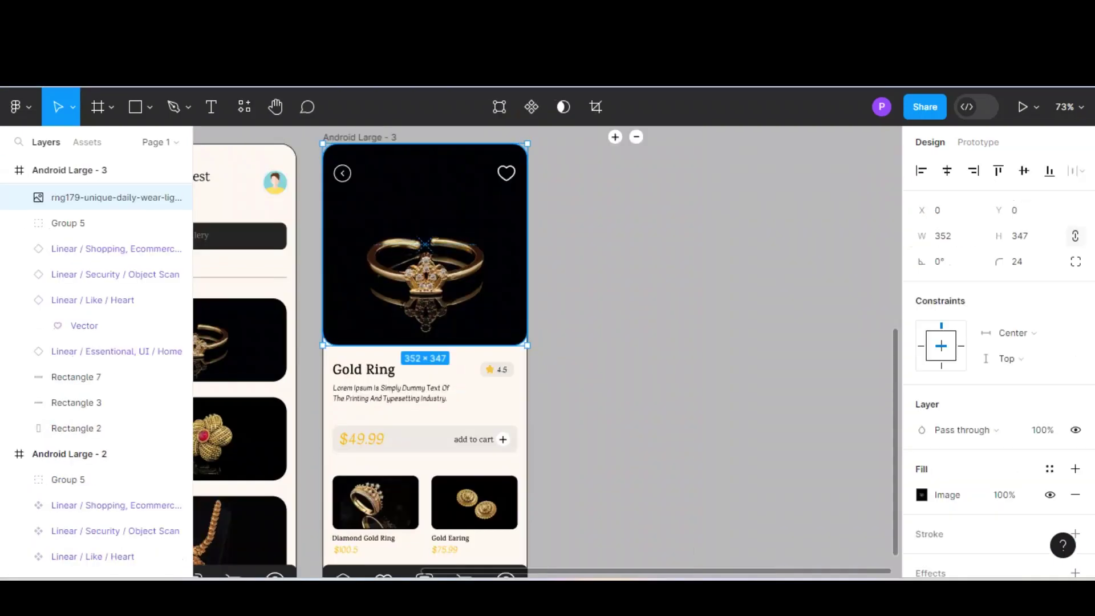
# Step: Duplicate the Gold Ring screen beside the original and delete the ring photo from the copy
pyautogui.click(68, 170)
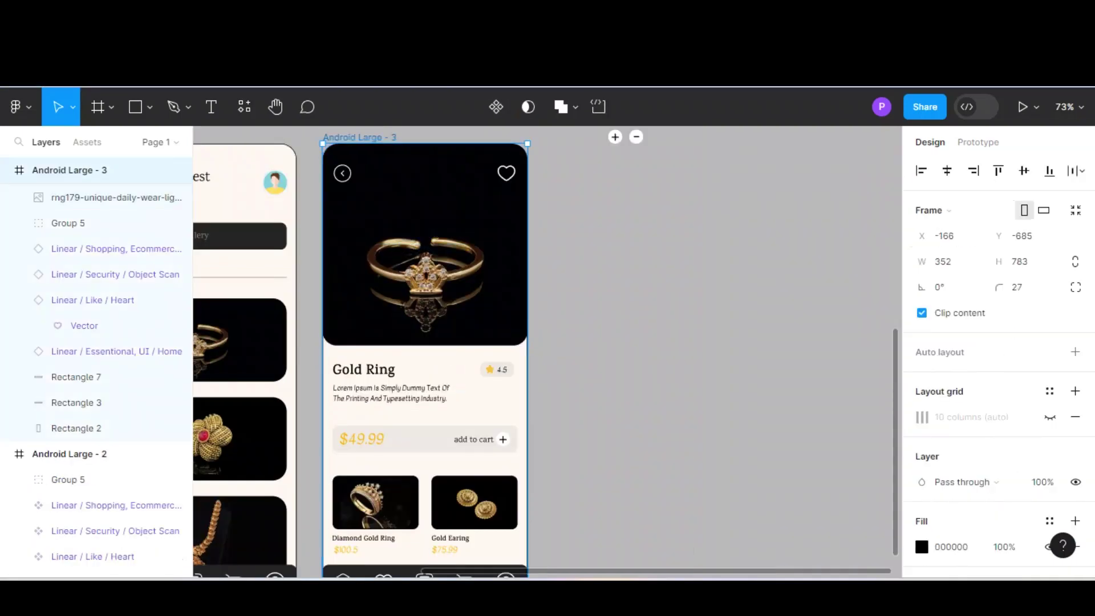
pyautogui.moveTo(425, 371); pyautogui.dragTo(655, 371)
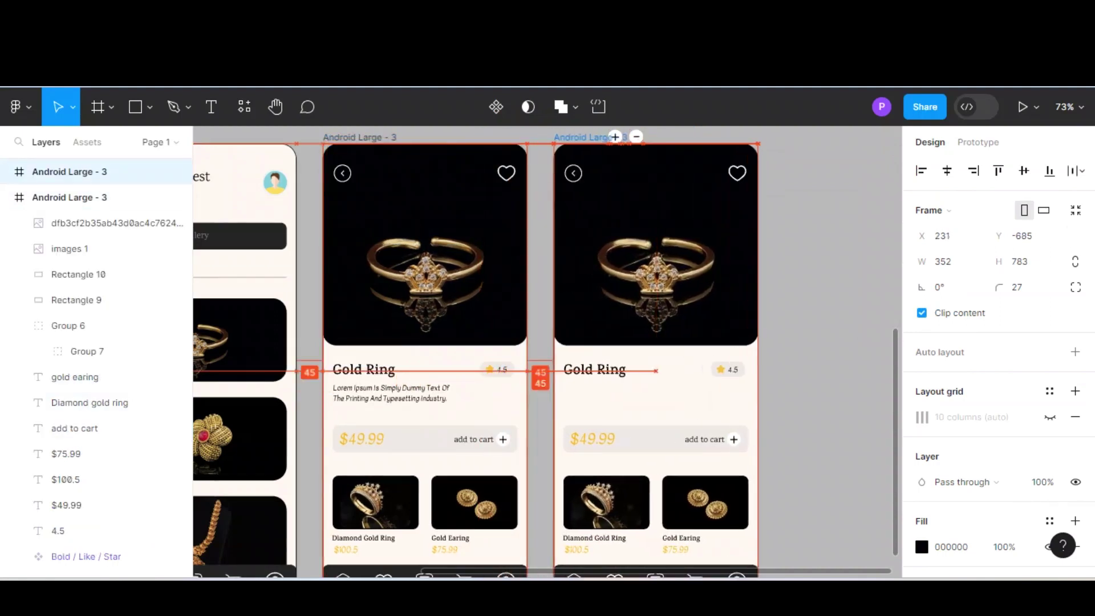
pyautogui.click(656, 244)
pyautogui.press('Delete')
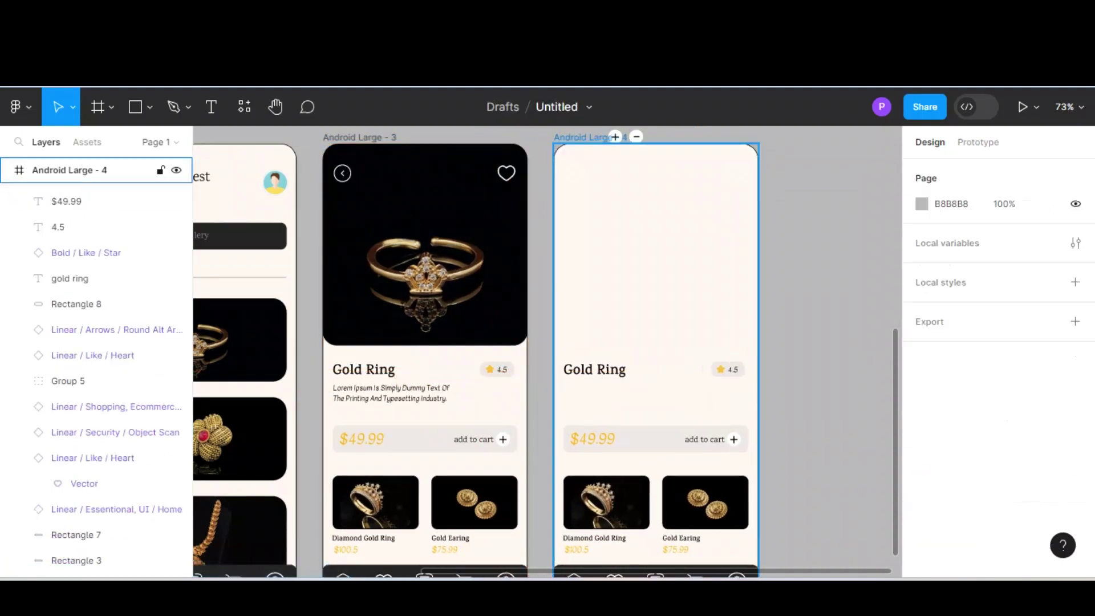
# Step: Duplicate the Gold Ring title and move it to the top of the new screen as the Cart title
pyautogui.click(69, 278)
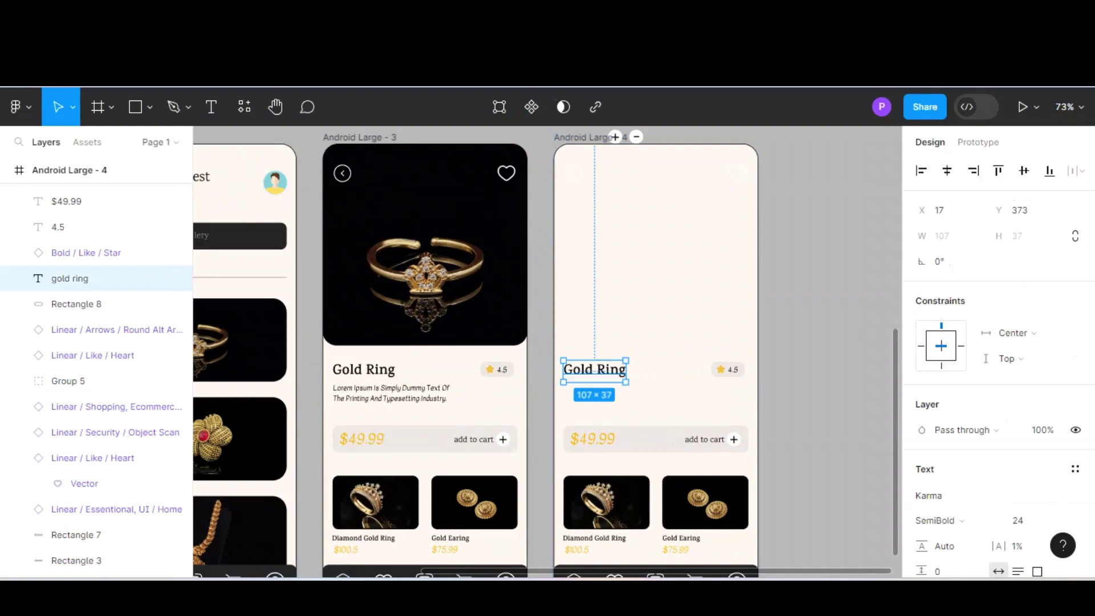
pyautogui.click(68, 170)
pyautogui.scroll(-5, 97, 376)
pyautogui.press('Escape')
pyautogui.click(594, 370)
pyautogui.hotkey('ctrl', 'd')
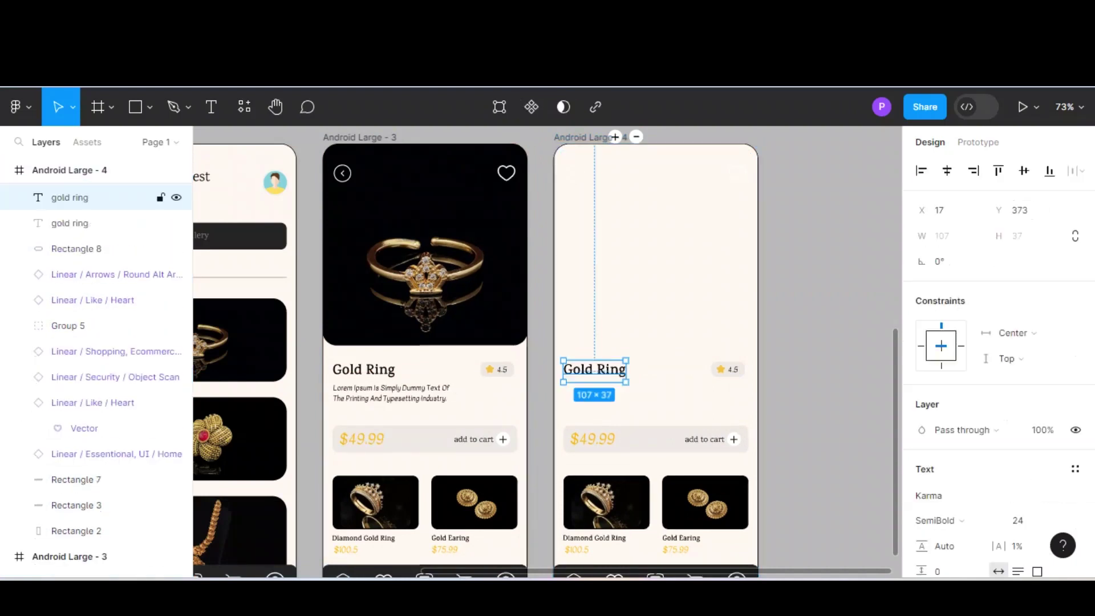
pyautogui.moveTo(594, 369); pyautogui.dragTo(651, 172)
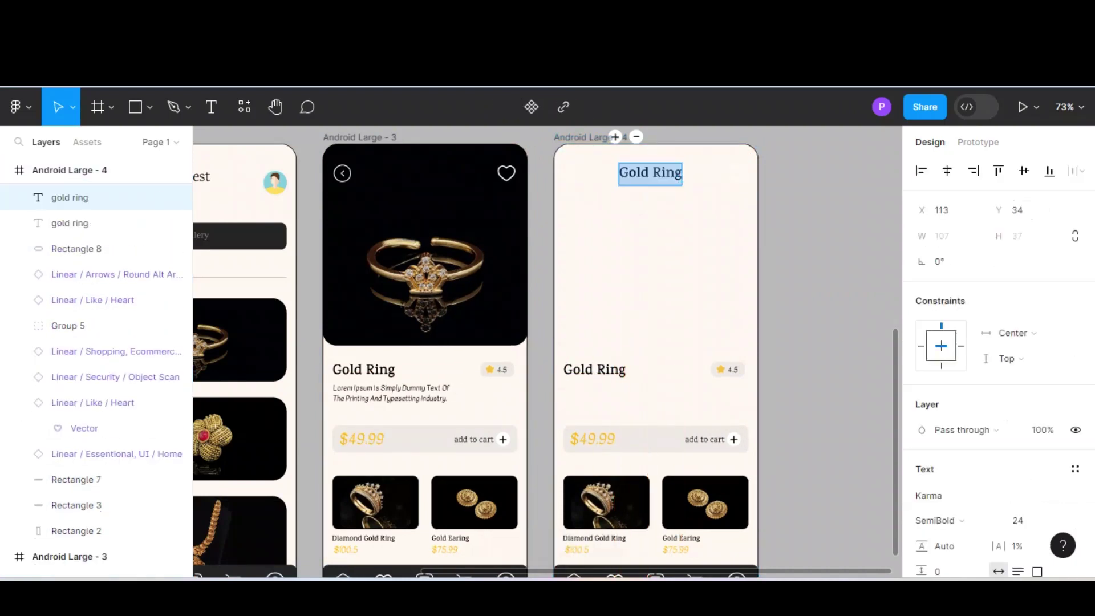
pyautogui.write('Cart')
pyautogui.press('Escape')
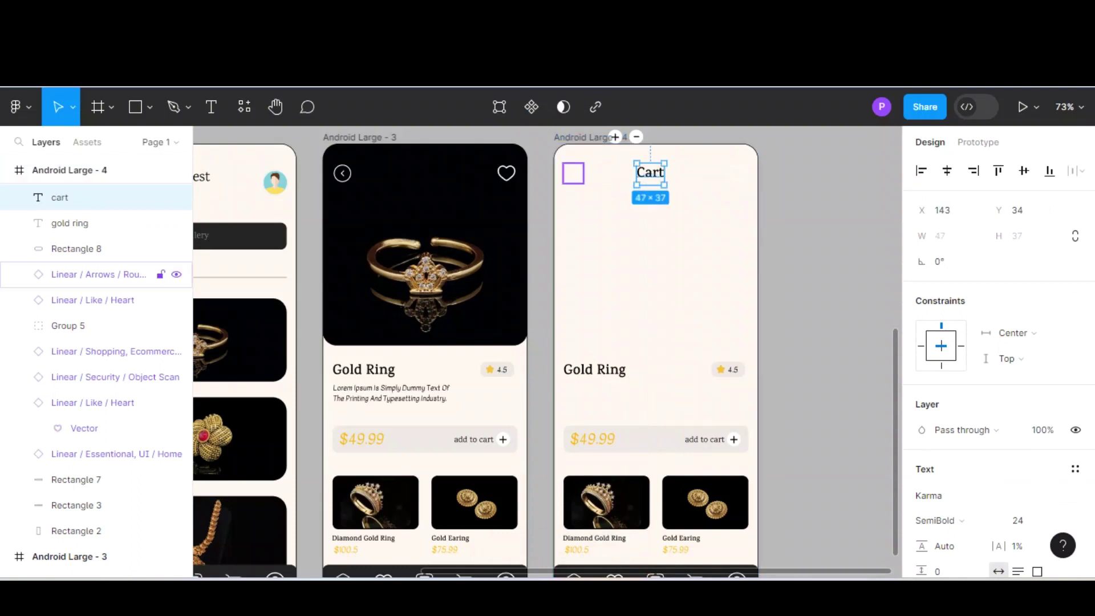
# Step: Make the back arrow and heart icons black (000000) and give the screen frame a white FFFFFF fill
pyautogui.click(573, 172)
pyautogui.keyDown('shift'); pyautogui.click(737, 172); pyautogui.keyUp('shift')
pyautogui.click(922, 369)
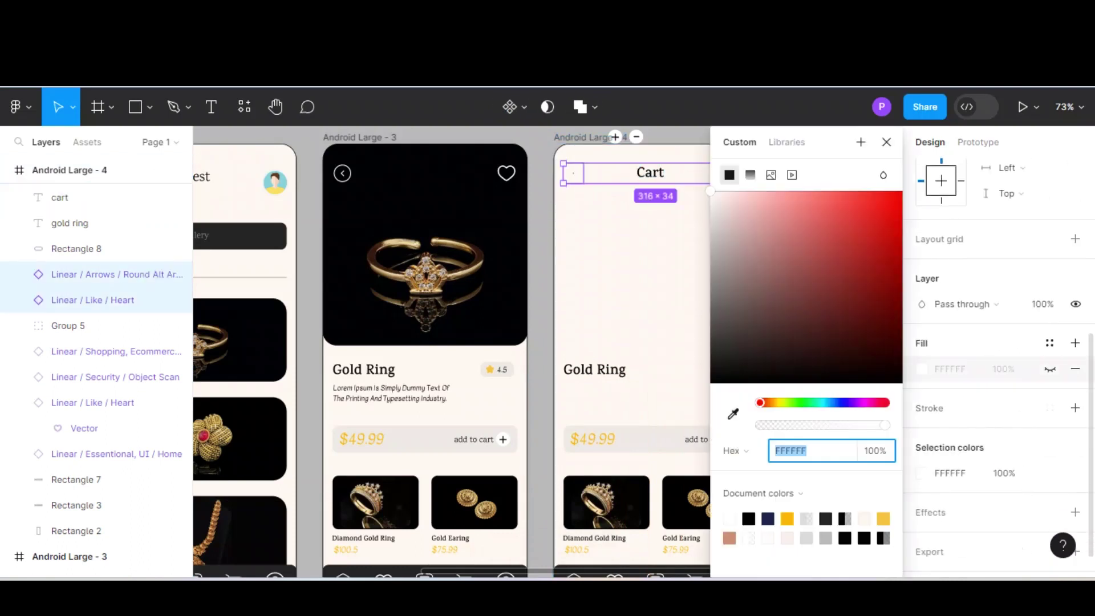
pyautogui.write('000000')
pyautogui.press('Return')
pyautogui.press('Escape')
pyautogui.press('Escape')
pyautogui.click(921, 394)
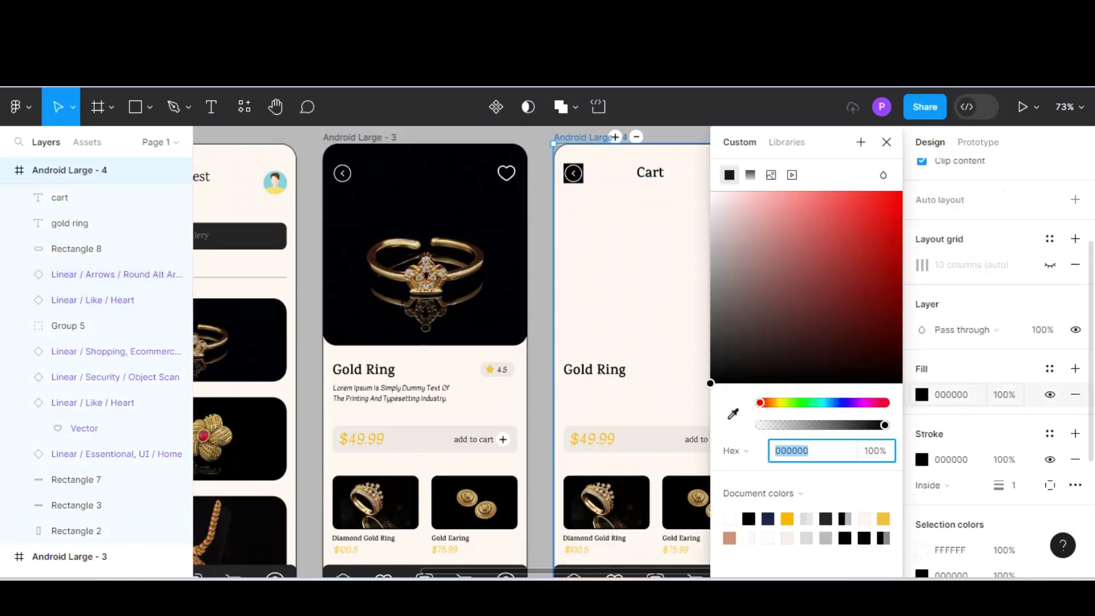
pyautogui.write('FFFFFF')
pyautogui.press('Return')
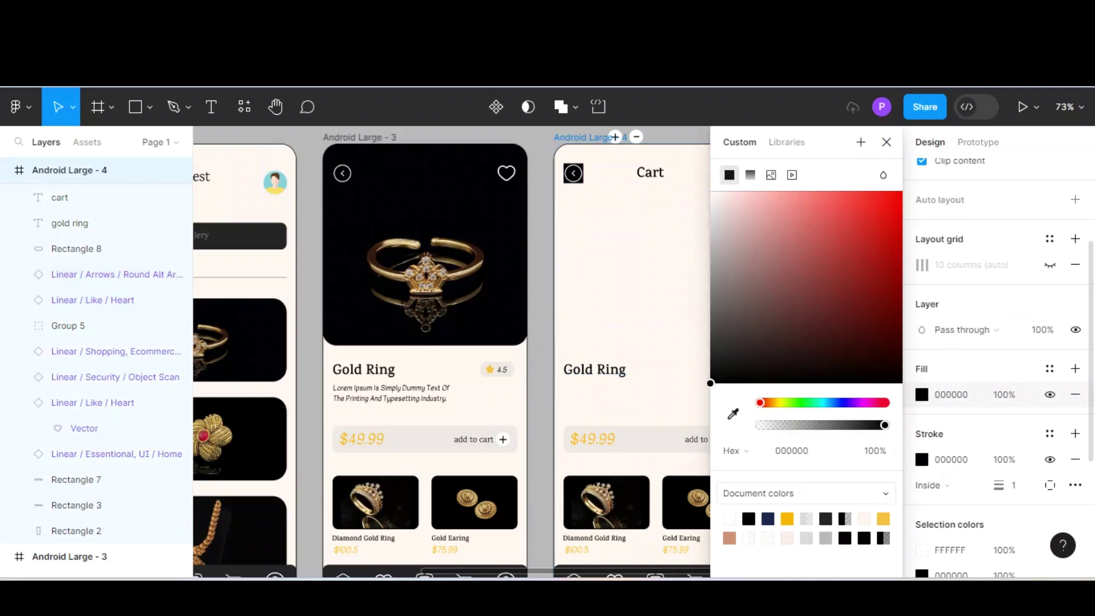
pyautogui.click(628, 285)
# Step: Change the back arrow fill to FFFFFF, then set the icons back to black 000000
pyautogui.click(114, 274)
pyautogui.click(922, 504)
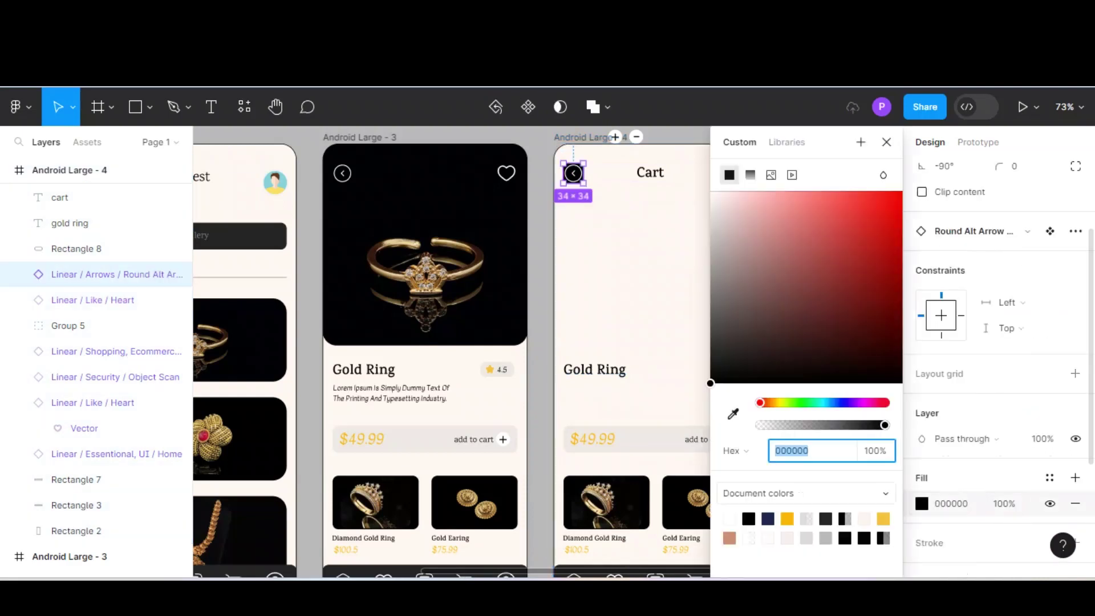
pyautogui.write('FFFFFF')
pyautogui.press('Return')
pyautogui.press('Escape')
pyautogui.scroll(-2, 998, 342)
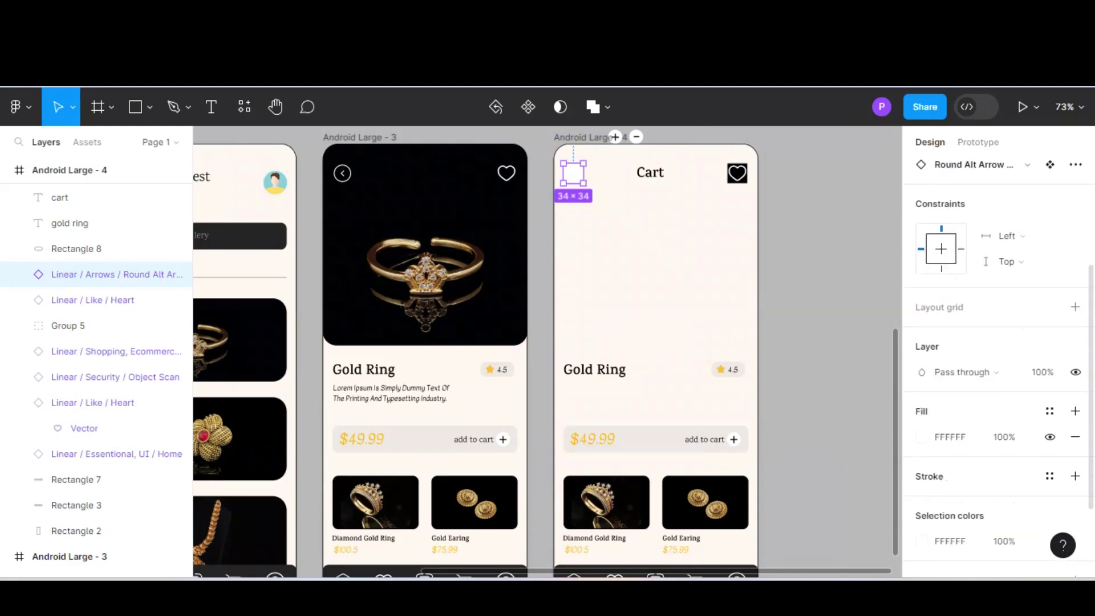
pyautogui.scroll(-3, 998, 343)
pyautogui.click(922, 439)
pyautogui.click(790, 450)
pyautogui.write('000000')
pyautogui.press('Return')
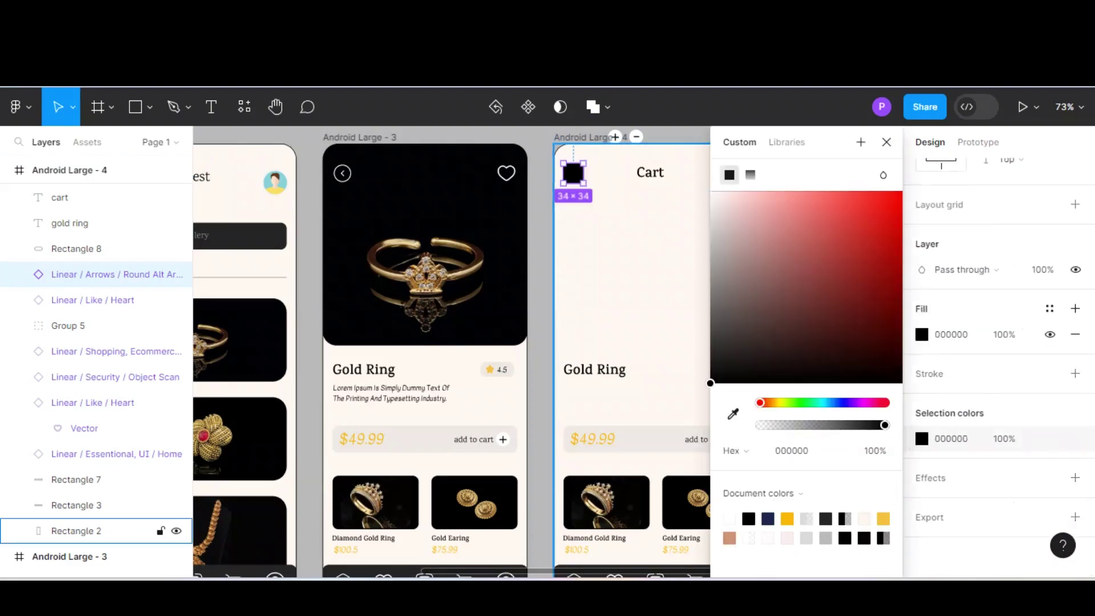
pyautogui.press('Escape')
pyautogui.press('Escape')
# Step: Undo the last change and make the heart icon black 000000
pyautogui.hotkey('ctrl', 'z')
pyautogui.scroll(5, 736, 171)
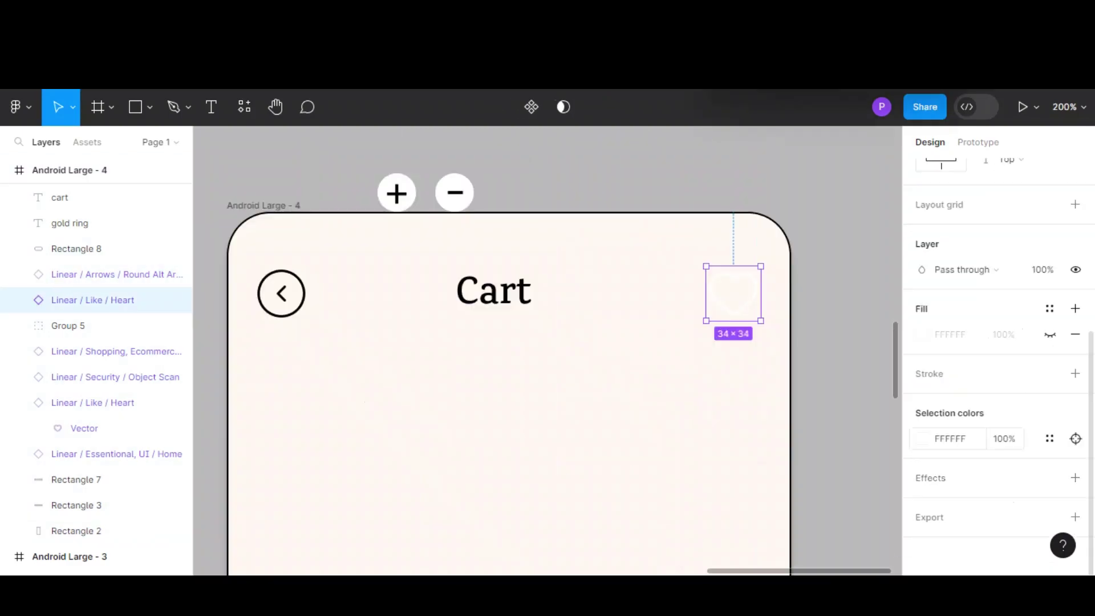
pyautogui.click(921, 438)
pyautogui.write('000000')
pyautogui.press('Return')
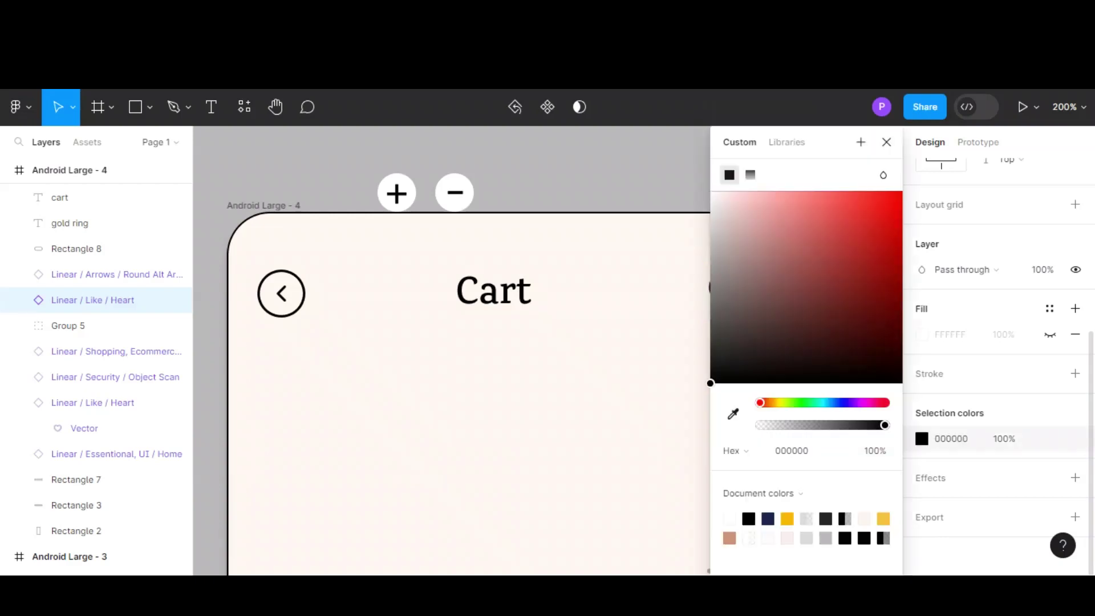
pyautogui.press('Escape')
pyautogui.press('Escape')
# Step: Centre the Cart title horizontally between the back arrow and heart icons
pyautogui.click(96, 274)
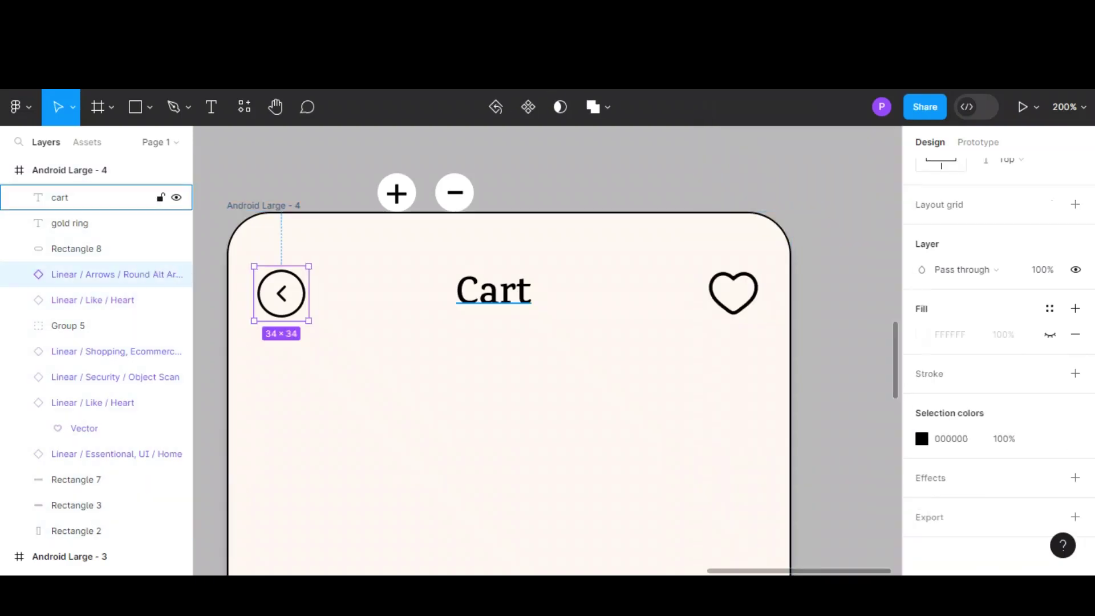
pyautogui.keyDown('shift'); pyautogui.click(97, 198); pyautogui.keyUp('shift')
pyautogui.keyDown('shift'); pyautogui.click(92, 300); pyautogui.keyUp('shift')
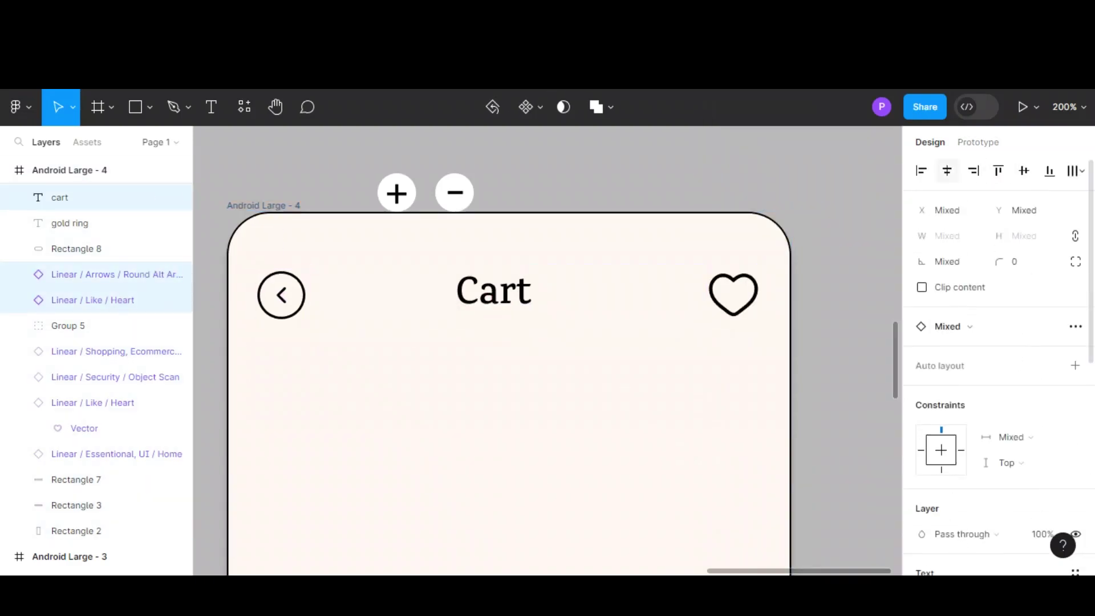
pyautogui.press('Escape')
pyautogui.click(97, 198)
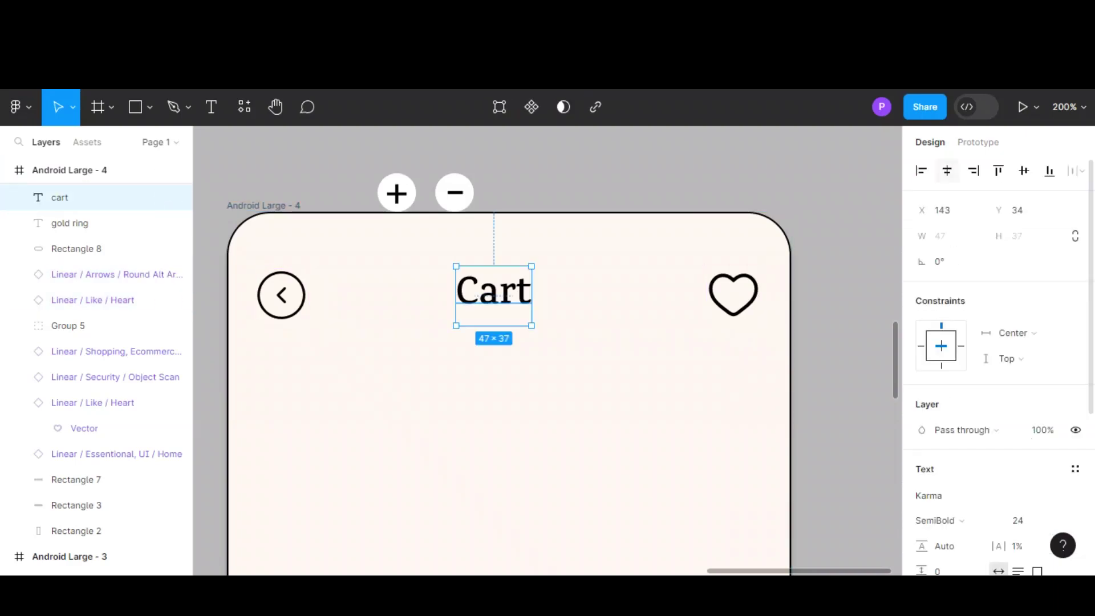
pyautogui.hotkey('alt', 'h')
pyautogui.press('Escape')
pyautogui.scroll(-2, 507, 399)
pyautogui.scroll(-3, 548, 350)
# Step: Copy the grey $49.99 price-bar rectangle up under the Cart header and enlarge it into the first card
pyautogui.hotkey('shift', '0')
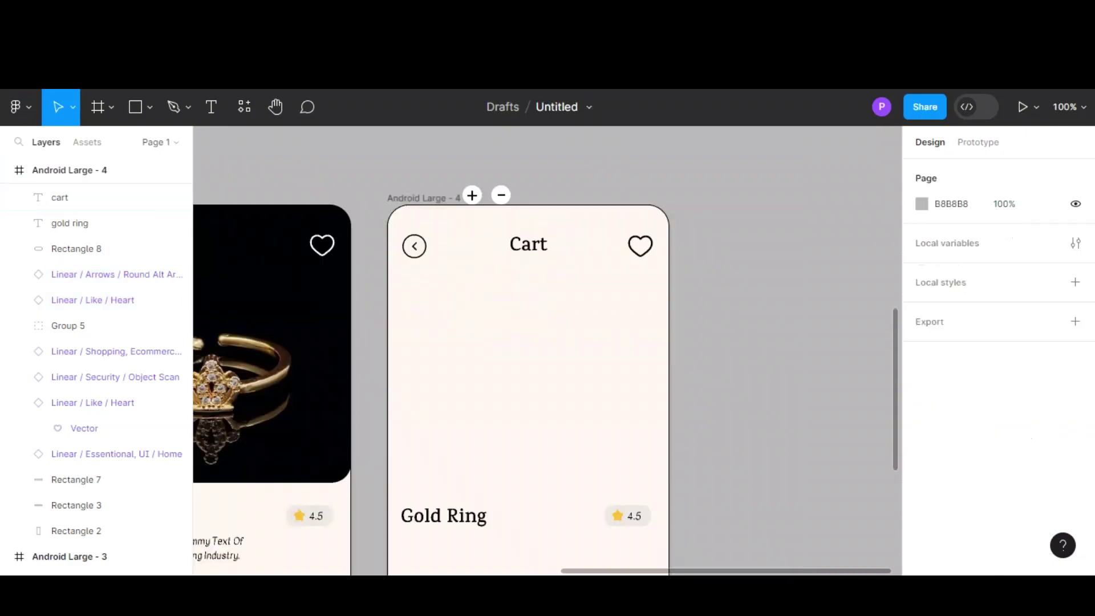
pyautogui.scroll(-5, 547, 350)
pyautogui.click(76, 506)
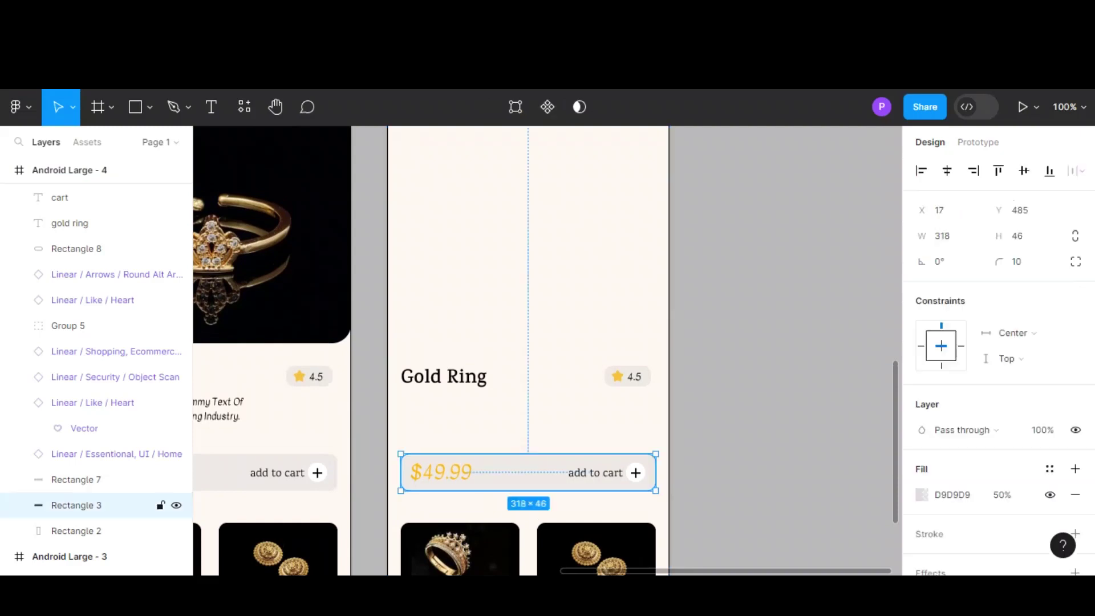
pyautogui.hotkey('ctrl', 'd')
pyautogui.moveTo(528, 472); pyautogui.dragTo(529, 242)
pyautogui.scroll(3, 528, 350)
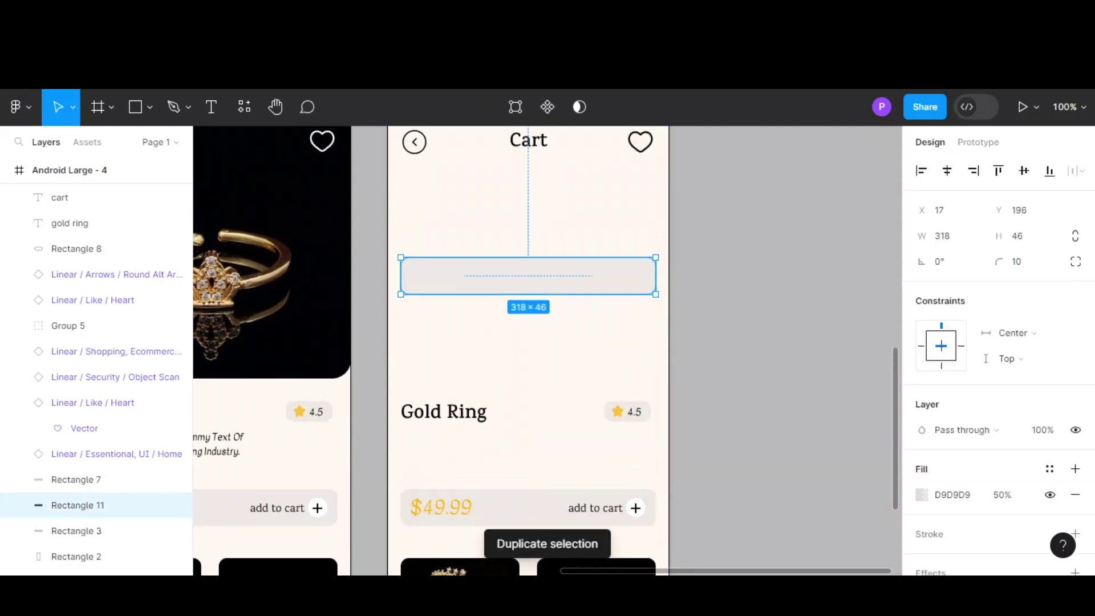
pyautogui.moveTo(528, 350)
pyautogui.mouseDown()
pyautogui.moveTo(528, 297)
pyautogui.moveTo(528, 354)
pyautogui.mouseUp()
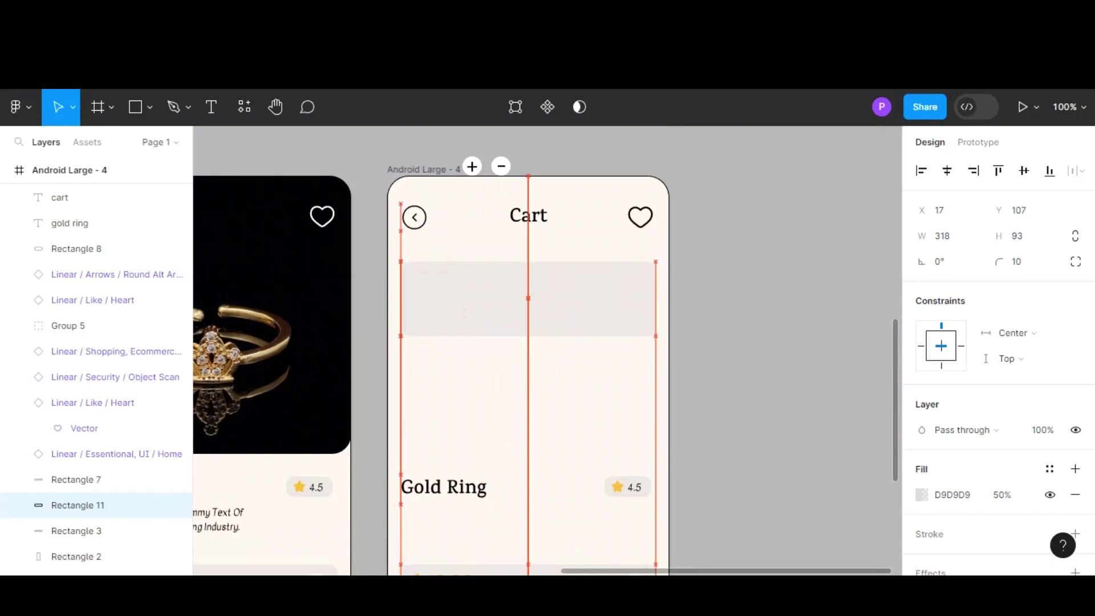
# Step: Stack second and third grey cards below the first and move the Gold Ring title into the top card
pyautogui.hotkey('ctrl', 'd')
pyautogui.scroll(3, 528, 351)
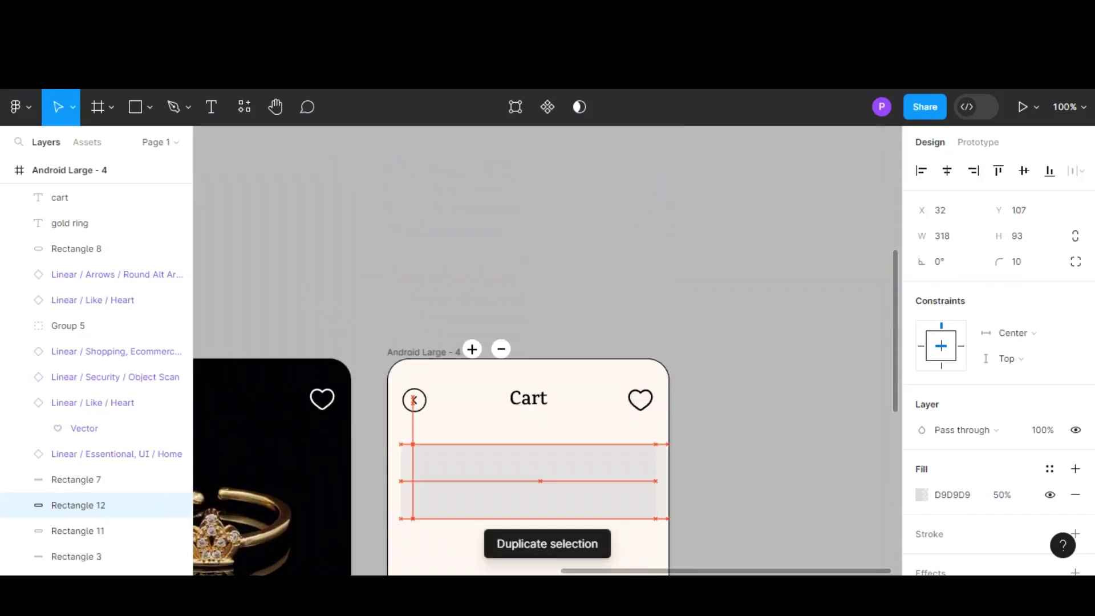
pyautogui.scroll(-2, 528, 399)
pyautogui.scroll(-3, 528, 399)
pyautogui.moveTo(528, 357); pyautogui.dragTo(530, 353)
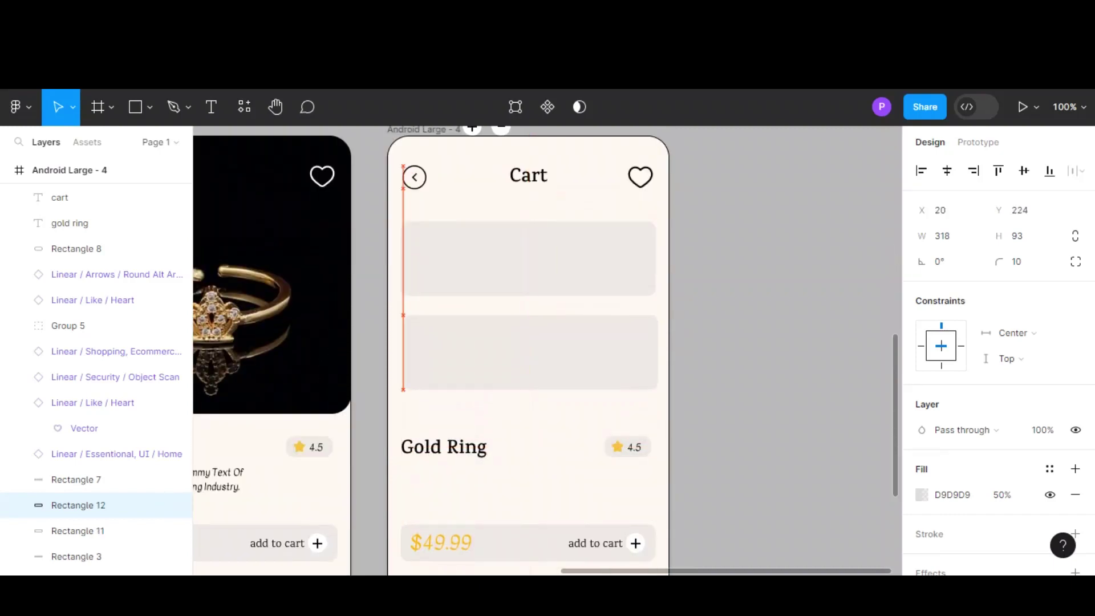
pyautogui.click(70, 223)
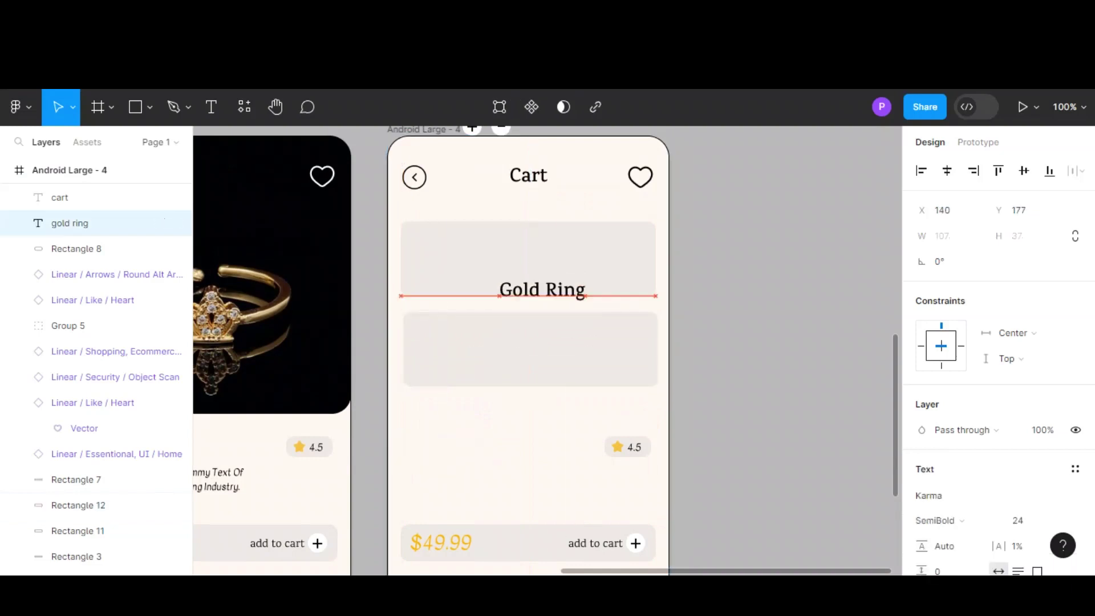
pyautogui.moveTo(444, 447); pyautogui.dragTo(546, 241)
pyautogui.click(78, 505)
pyautogui.hotkey('ctrl', 'd')
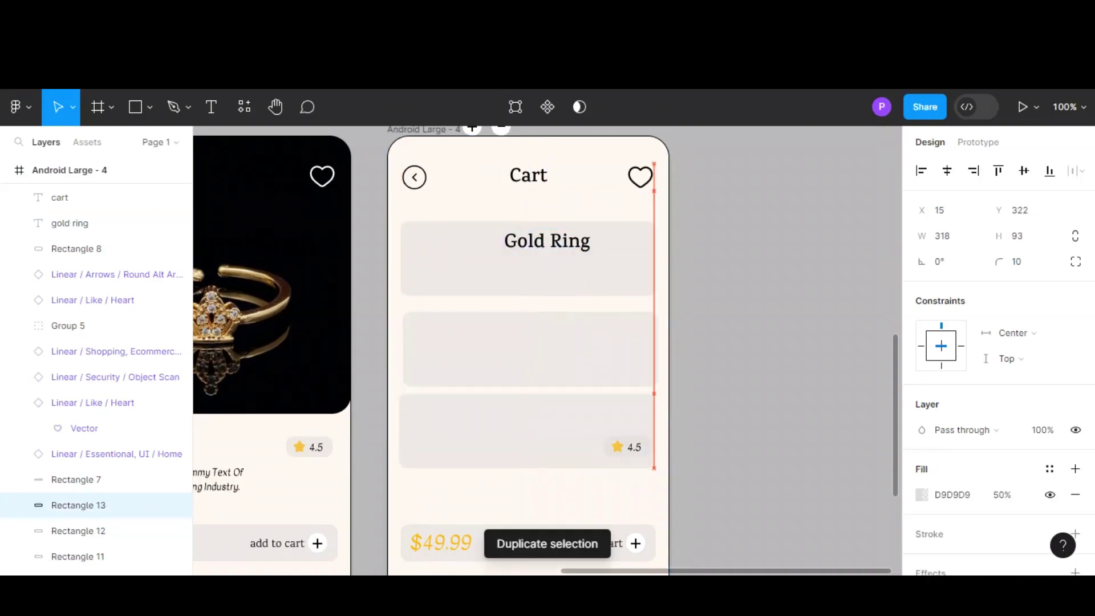
pyautogui.moveTo(527, 431); pyautogui.dragTo(528, 436)
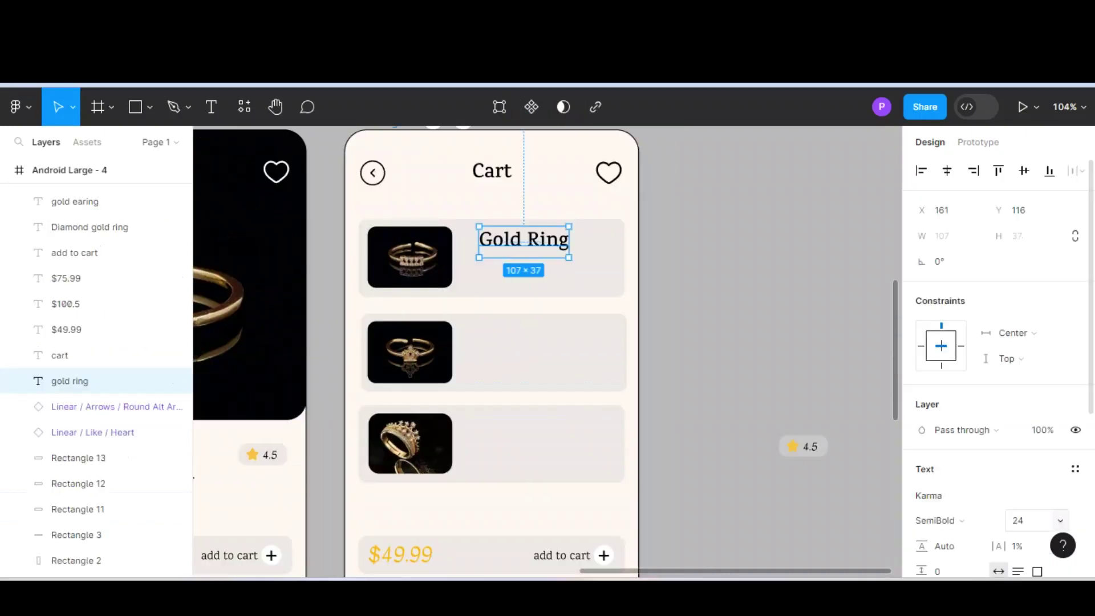
# Step: Shrink the top card's Gold Ring title to 20 and put a $49.99 price copy beneath it
pyautogui.click(1059, 520)
pyautogui.click(1038, 400)
pyautogui.moveTo(523, 239); pyautogui.dragTo(506, 236)
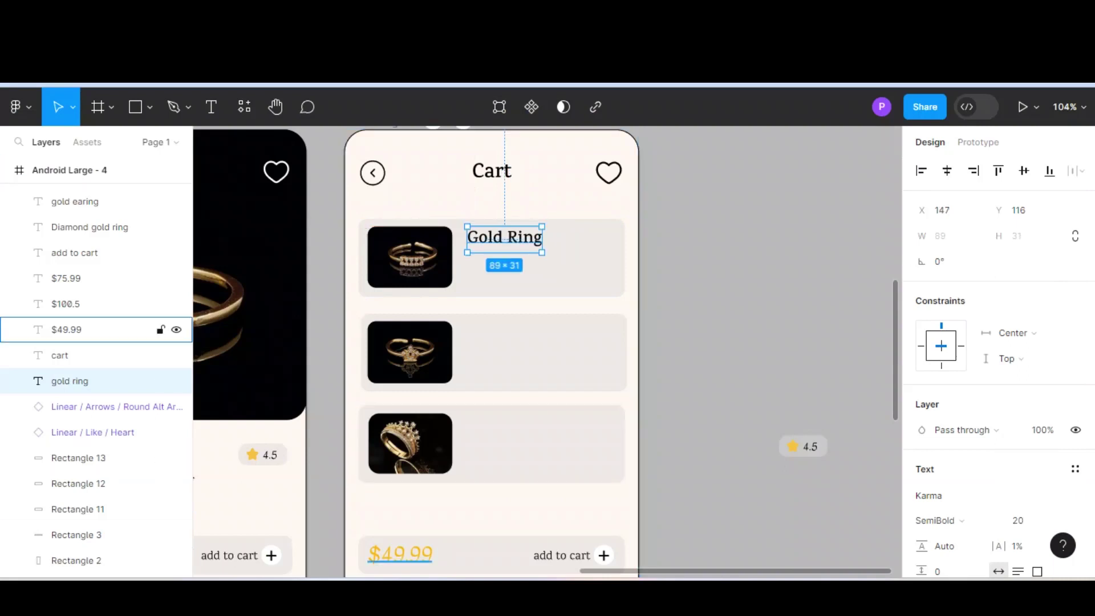
pyautogui.click(86, 329)
pyautogui.hotkey('ctrl', 'd')
pyautogui.moveTo(399, 553); pyautogui.dragTo(500, 266)
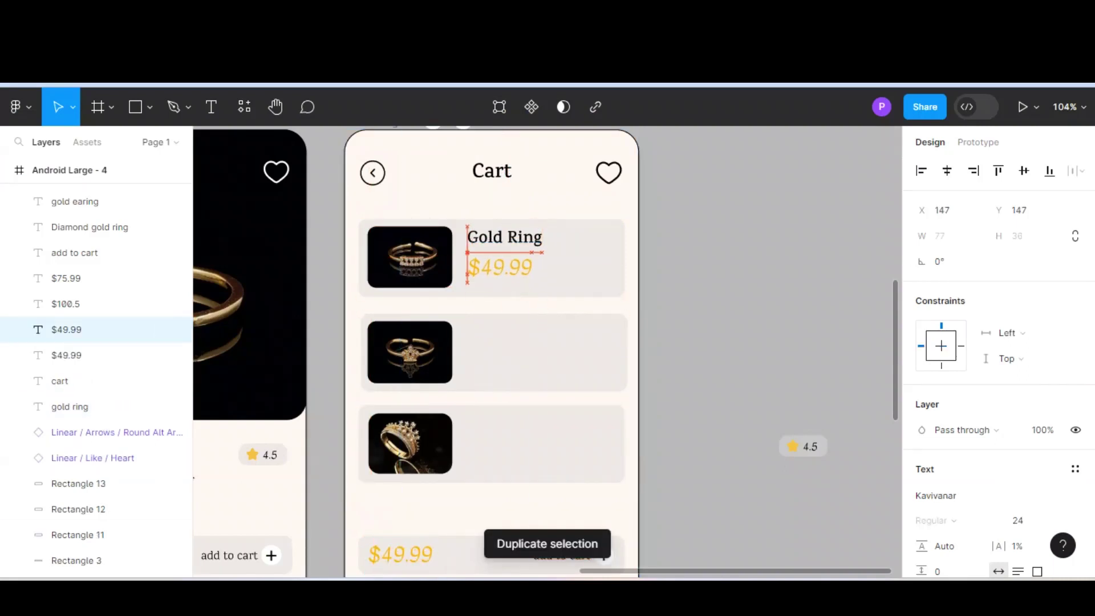
pyautogui.hotkey('ctrl', 'd')
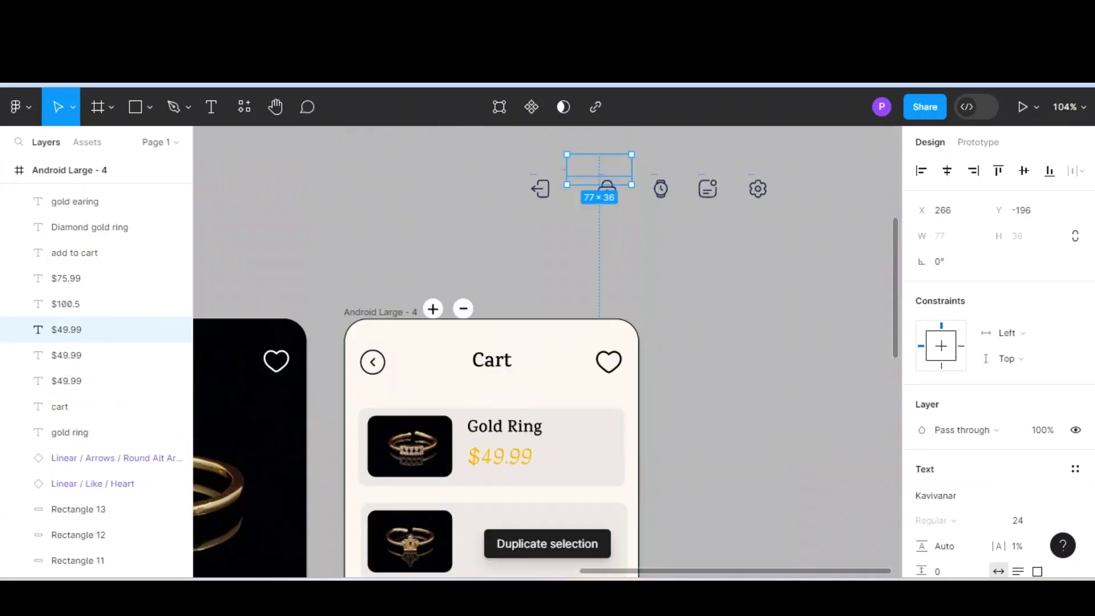
pyautogui.moveTo(599, 169)
pyautogui.mouseDown()
pyautogui.moveTo(533, 349)
pyautogui.moveTo(501, 541)
pyautogui.mouseUp()
# Step: Copy the Gold Ring title and $49.99 price into the second and third cards
pyautogui.scroll(-4, 501, 542)
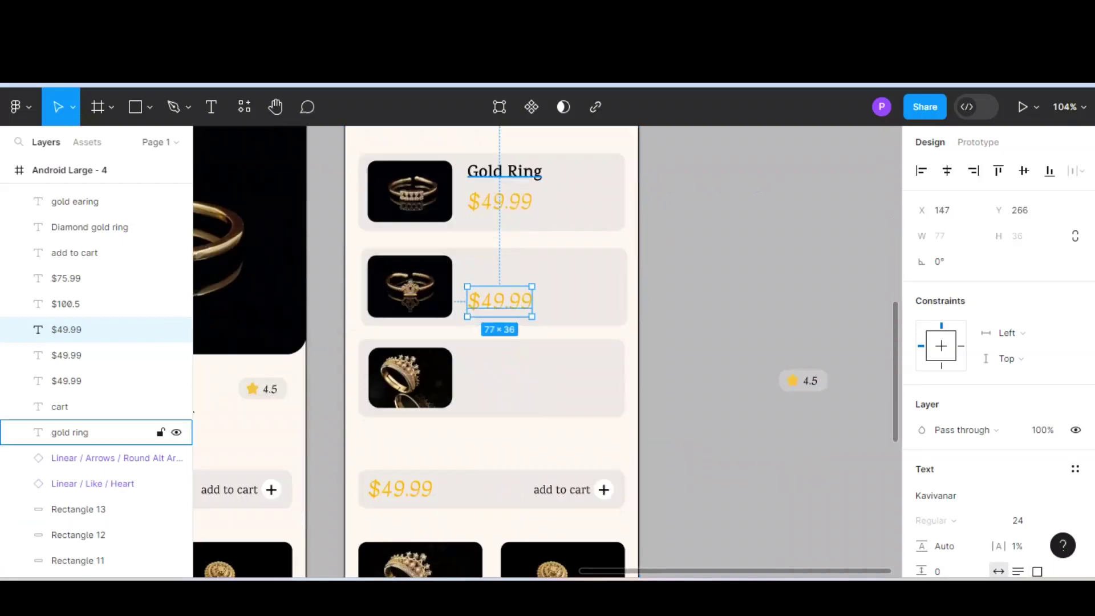
pyautogui.click(70, 433)
pyautogui.hotkey('ctrl', 'd')
pyautogui.moveTo(505, 171); pyautogui.dragTo(504, 360)
pyautogui.hotkey('ctrl', 'd')
pyautogui.click(500, 301)
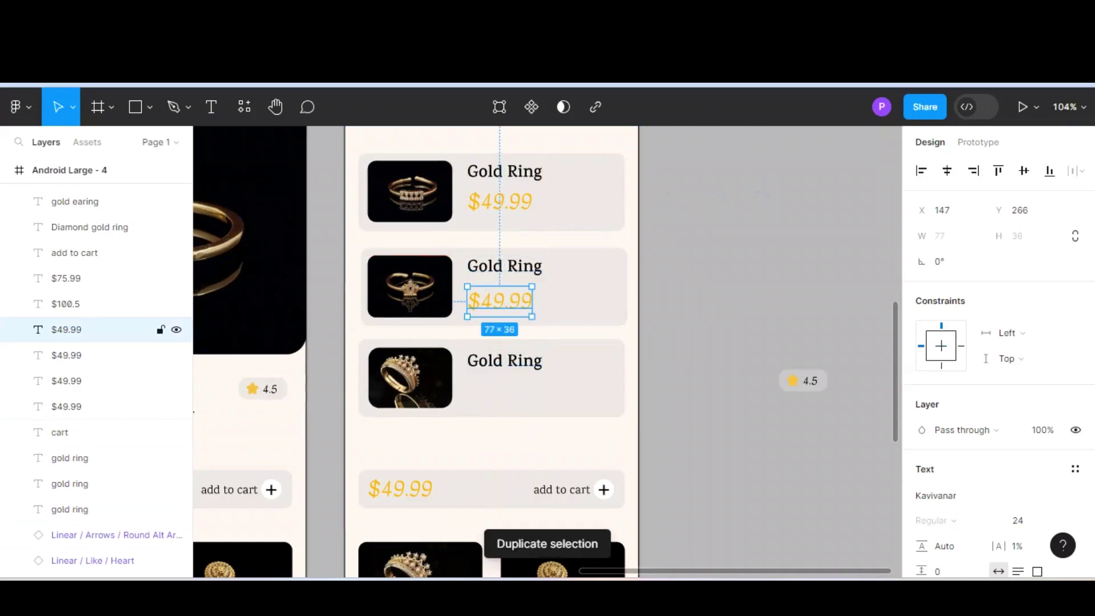
pyautogui.hotkey('ctrl', 'd')
pyautogui.moveTo(500, 300); pyautogui.dragTo(499, 392)
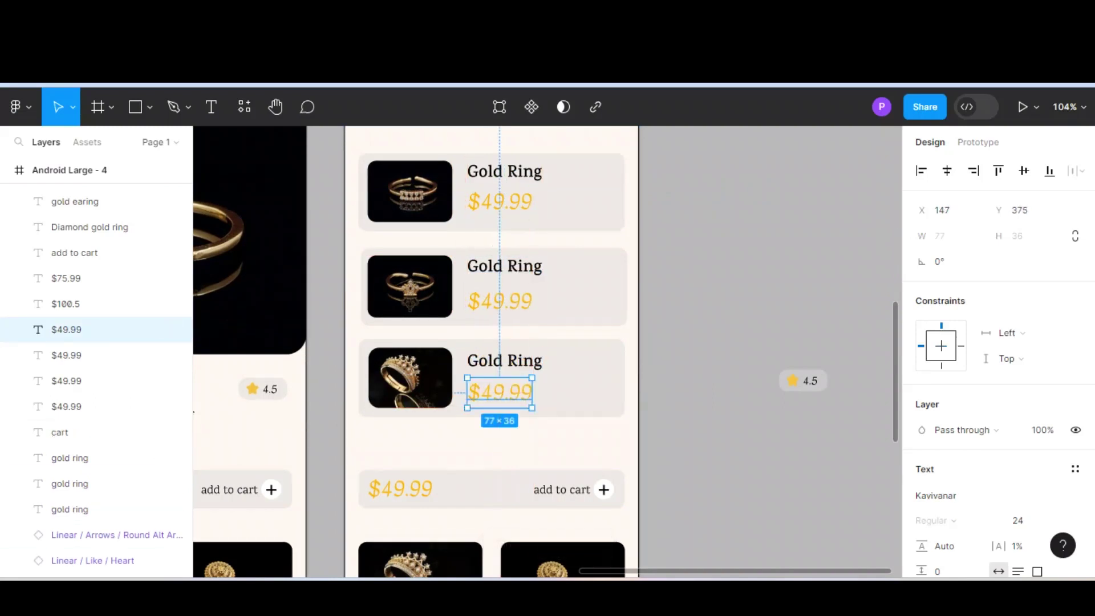
# Step: Left-align the top card's Gold Ring title with its $49.99 price and nudge them down
pyautogui.moveTo(505, 171); pyautogui.dragTo(505, 176)
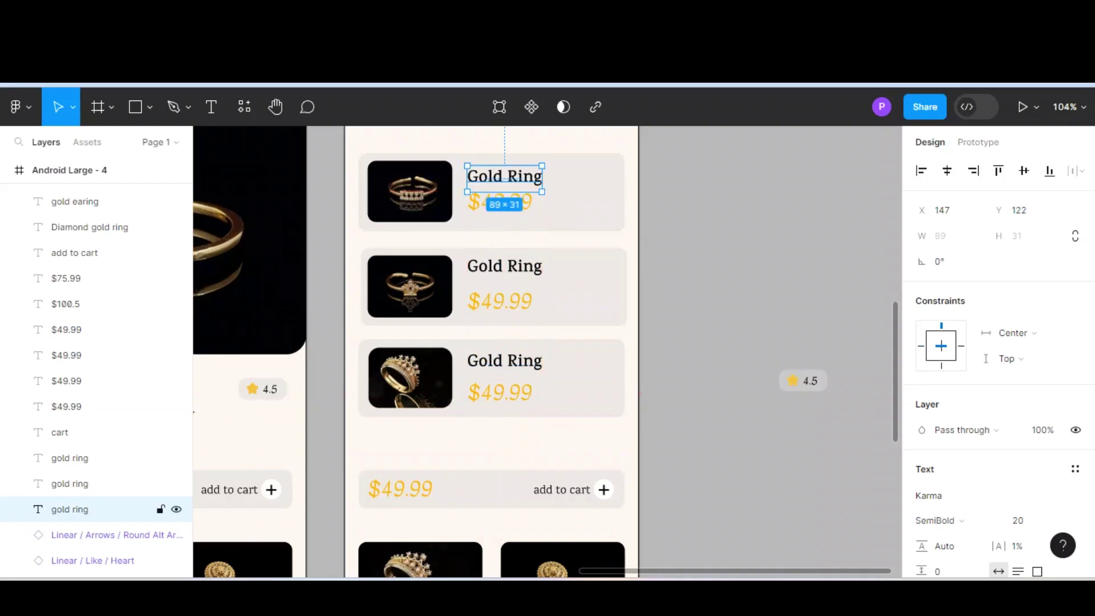
pyautogui.keyDown('shift'); pyautogui.click(114, 381); pyautogui.keyUp('shift')
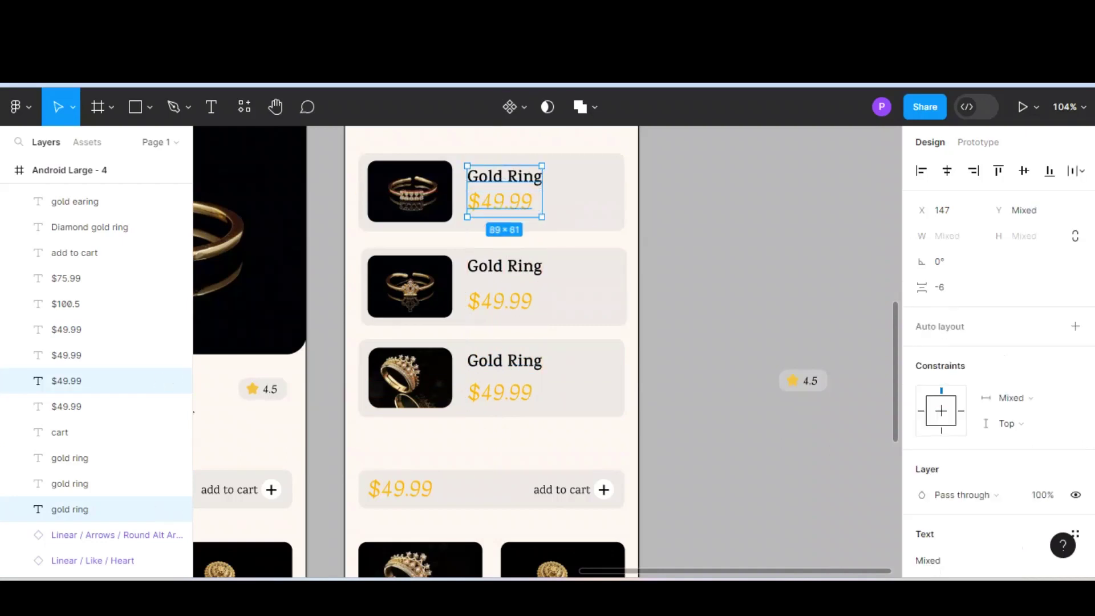
pyautogui.click(921, 171)
pyautogui.press('Down')
pyautogui.press('Down')
pyautogui.press('Down')
pyautogui.click(410, 191)
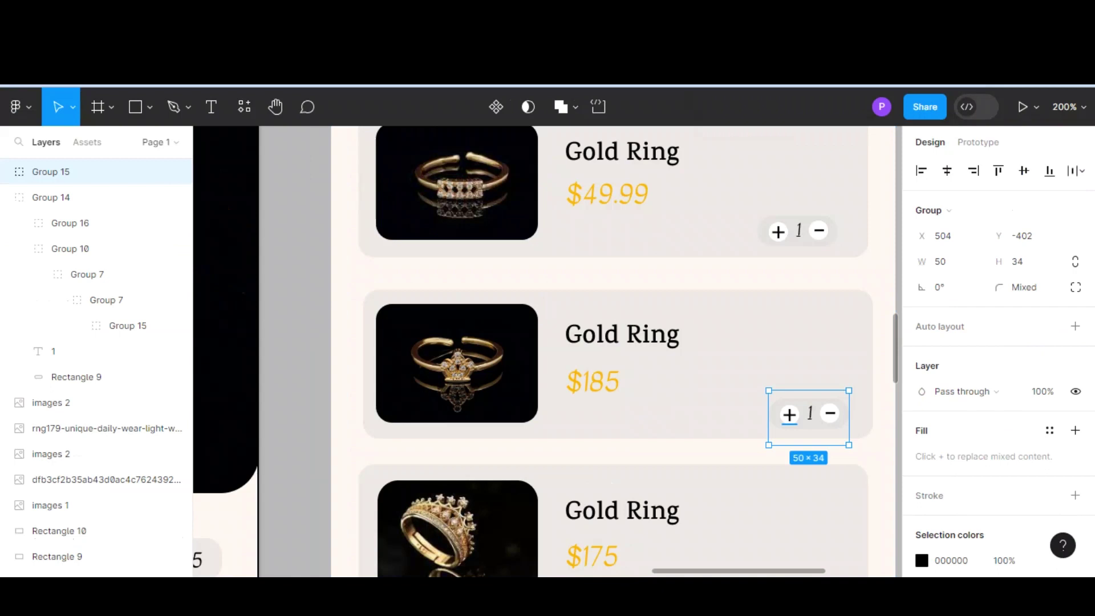
# Step: Copy the plus, 1, minus quantity stepper onto the $175 card
pyautogui.hotkey('ctrl', 'd')
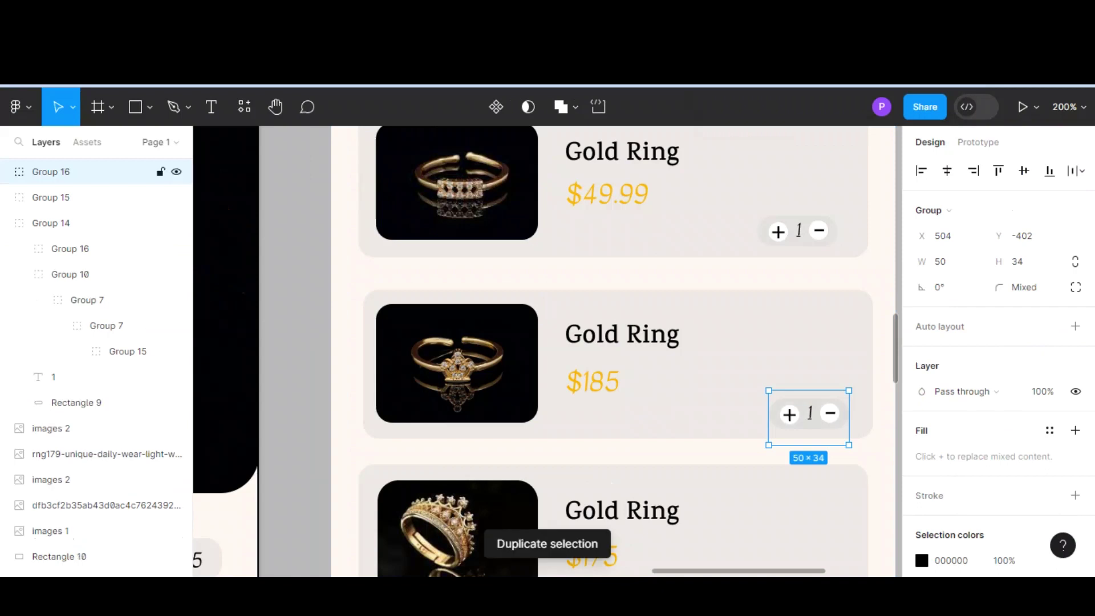
pyautogui.moveTo(808, 416); pyautogui.dragTo(812, 533)
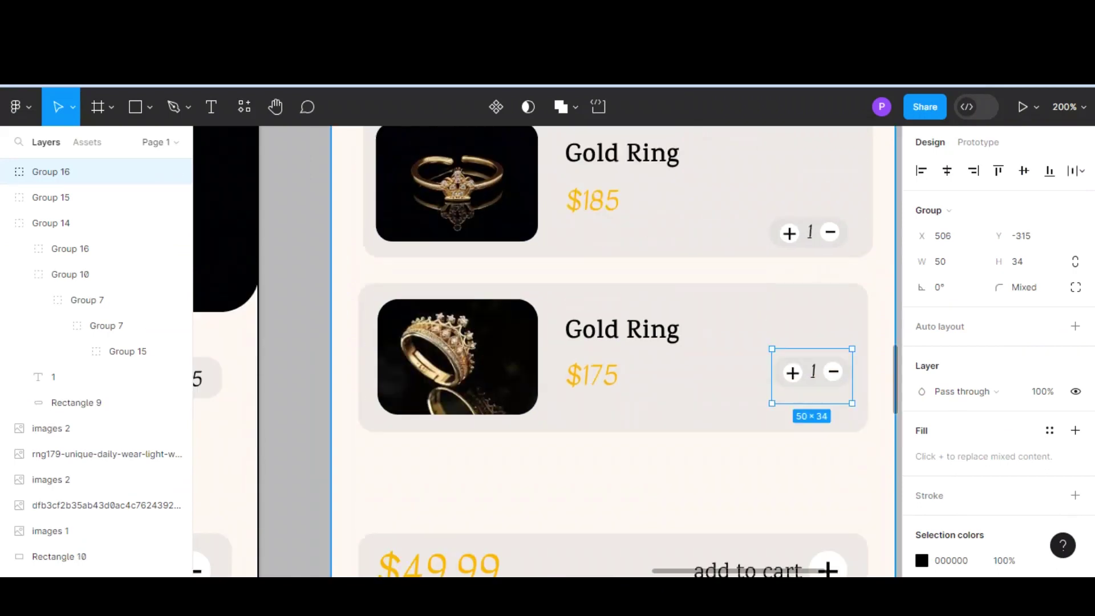
pyautogui.moveTo(812, 534); pyautogui.dragTo(813, 405)
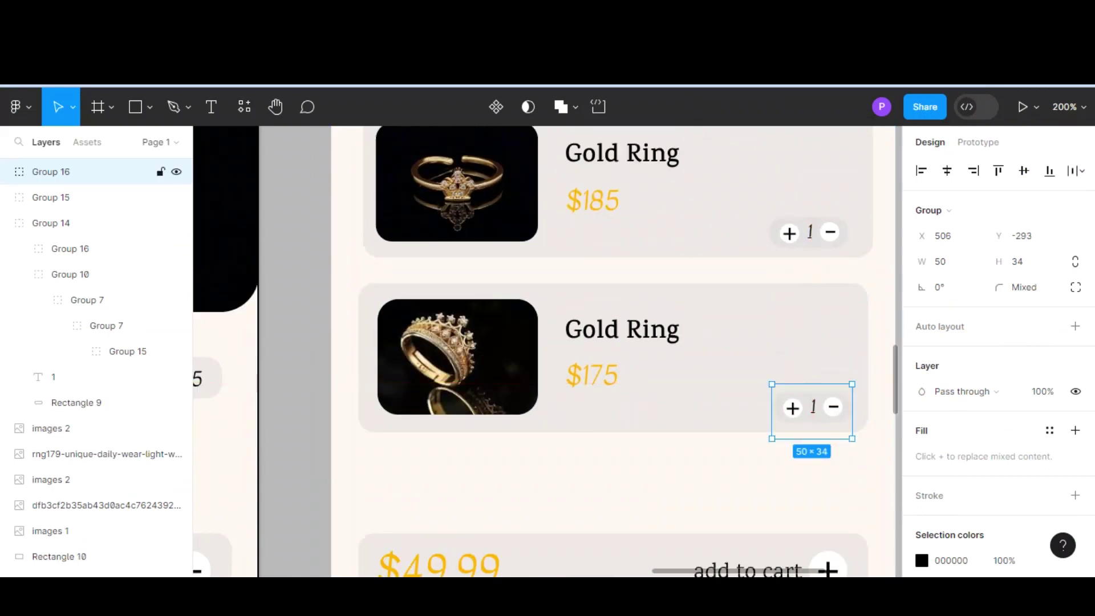
pyautogui.scroll(-5, 820, 398)
# Step: Left-align all three quantity steppers into a single column
pyautogui.click(804, 162)
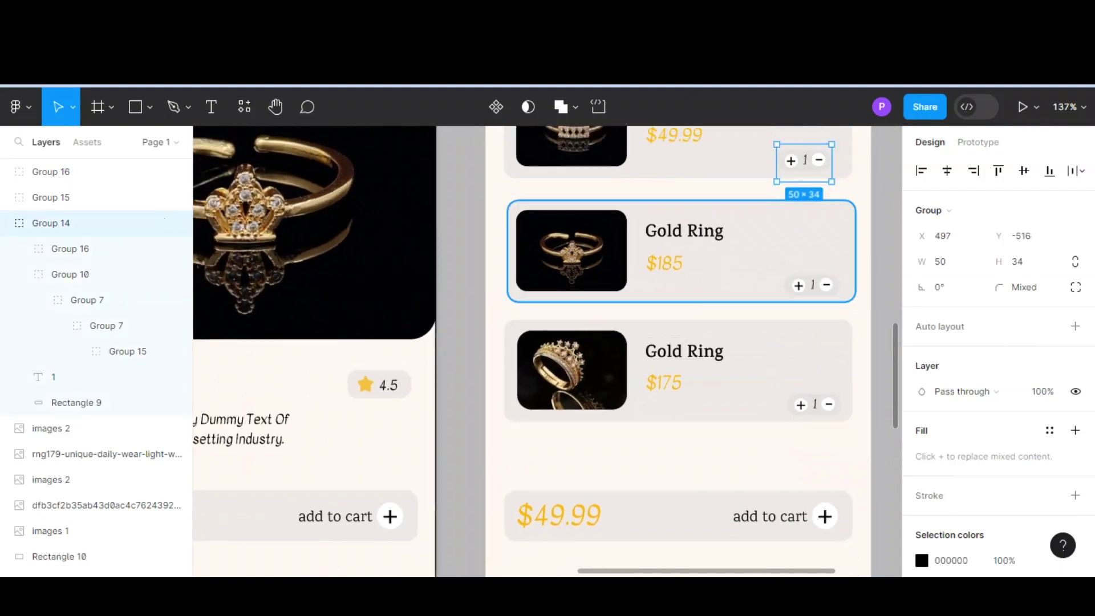
pyautogui.keyDown('shift'); pyautogui.click(812, 285); pyautogui.keyUp('shift')
pyautogui.keyDown('shift'); pyautogui.click(814, 404); pyautogui.keyUp('shift')
pyautogui.click(921, 171)
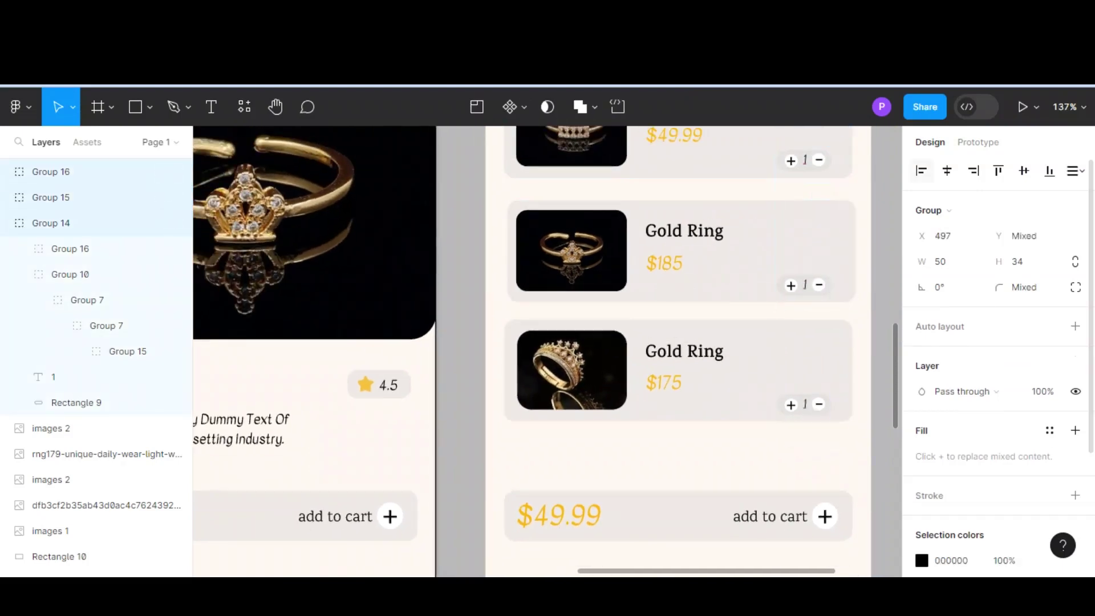
pyautogui.press('Escape')
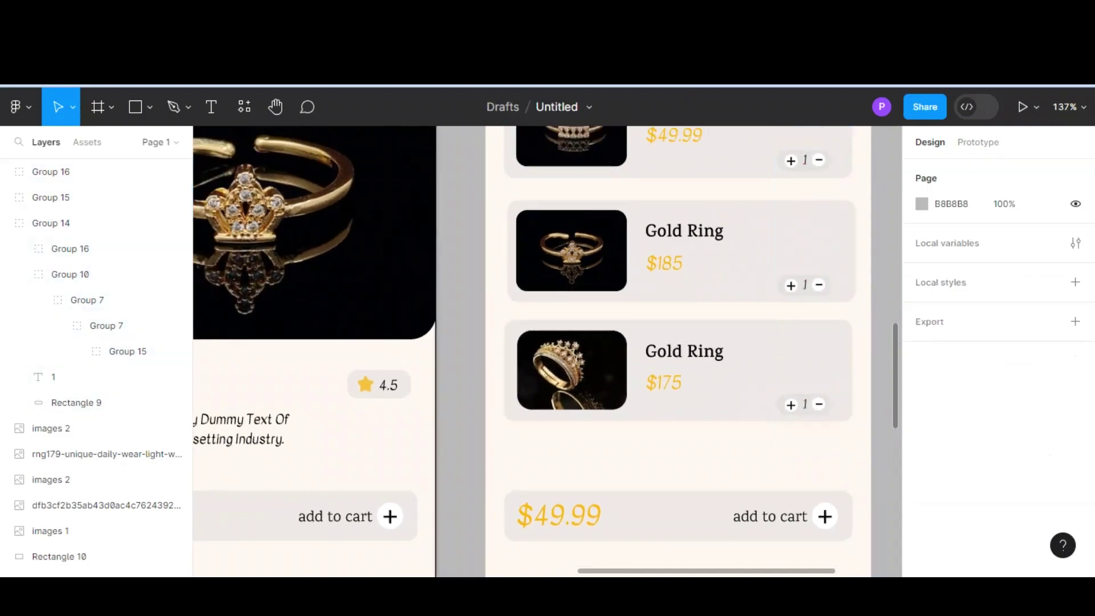
pyautogui.scroll(3, 546, 351)
pyautogui.hscroll(5, 546, 350)
pyautogui.scroll(5, 539, 285)
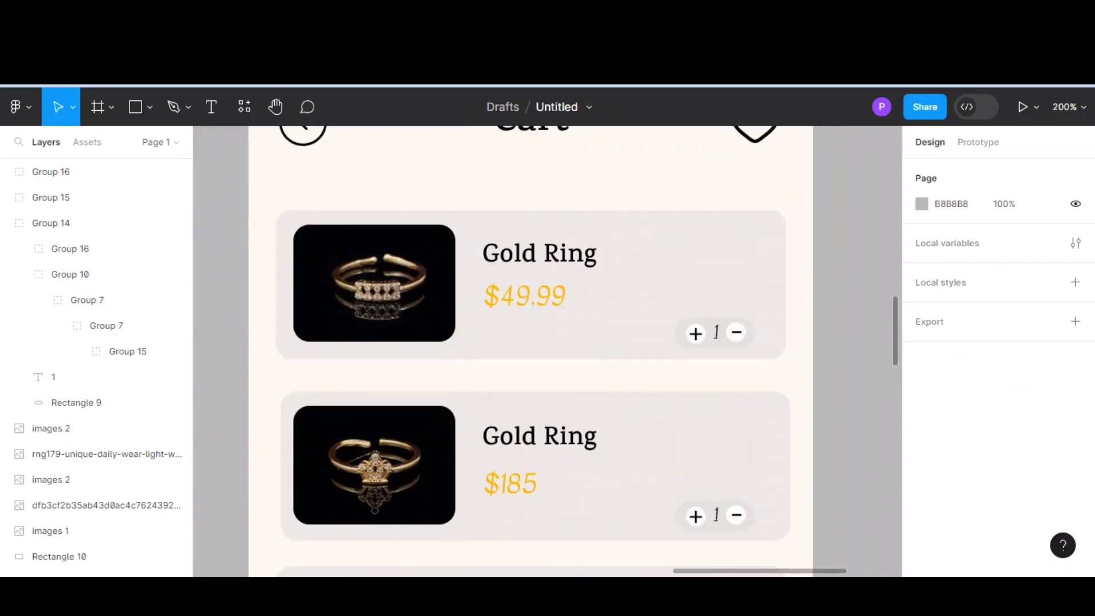
pyautogui.scroll(-5, 539, 285)
pyautogui.scroll(-1, 540, 285)
pyautogui.scroll(-1, 539, 286)
# Step: Copy a Gold Ring title below the cards, retype it 'Recently View', and align it left with the cards
pyautogui.click(539, 281)
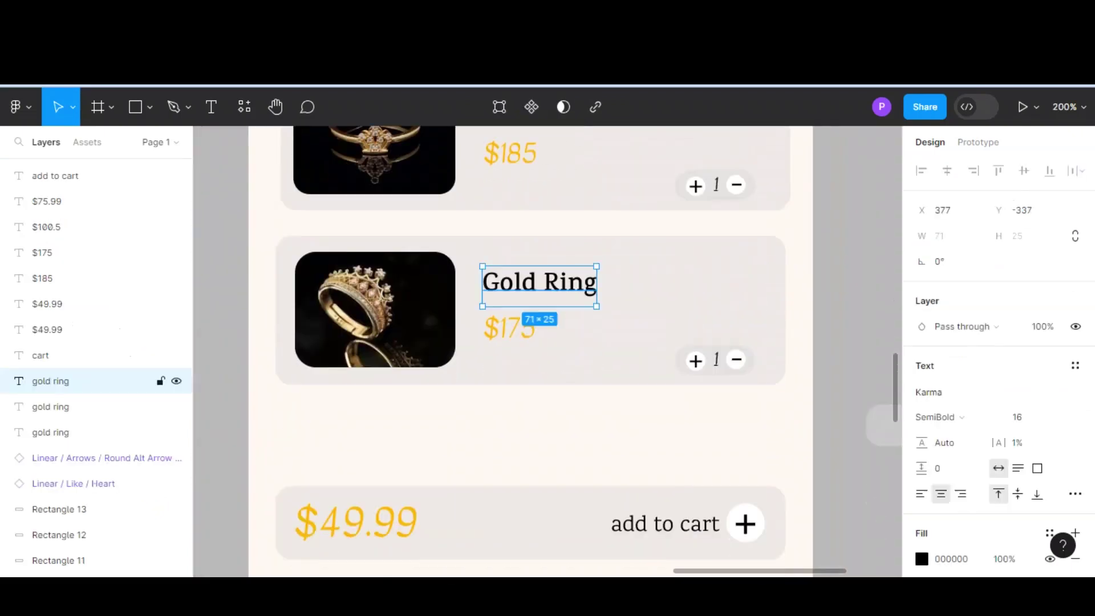
pyautogui.moveTo(539, 282); pyautogui.dragTo(350, 433)
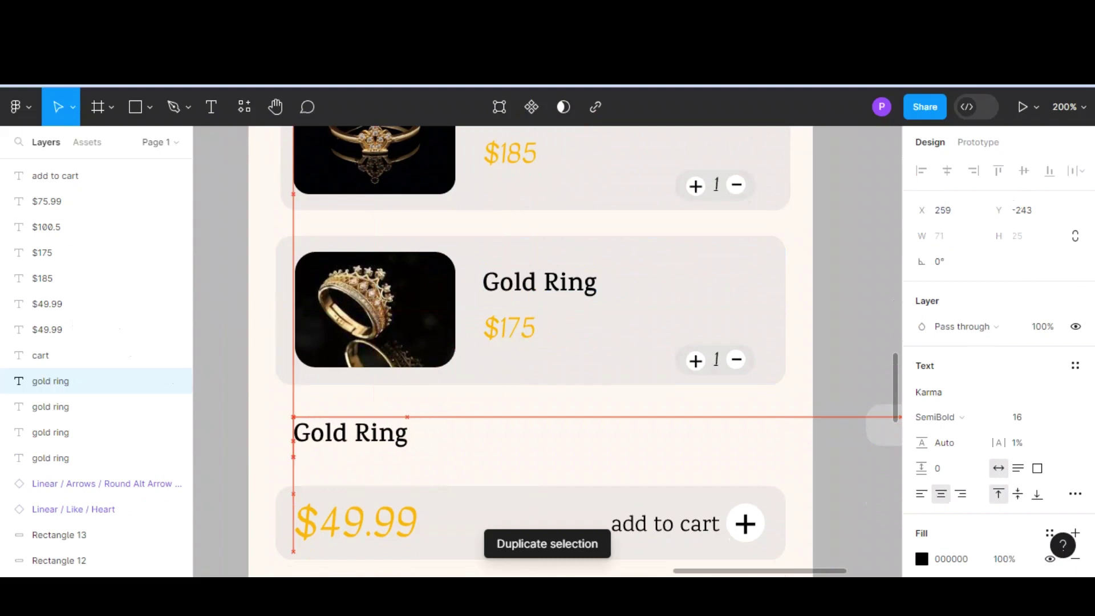
pyautogui.press('Return')
pyautogui.write('Recently')
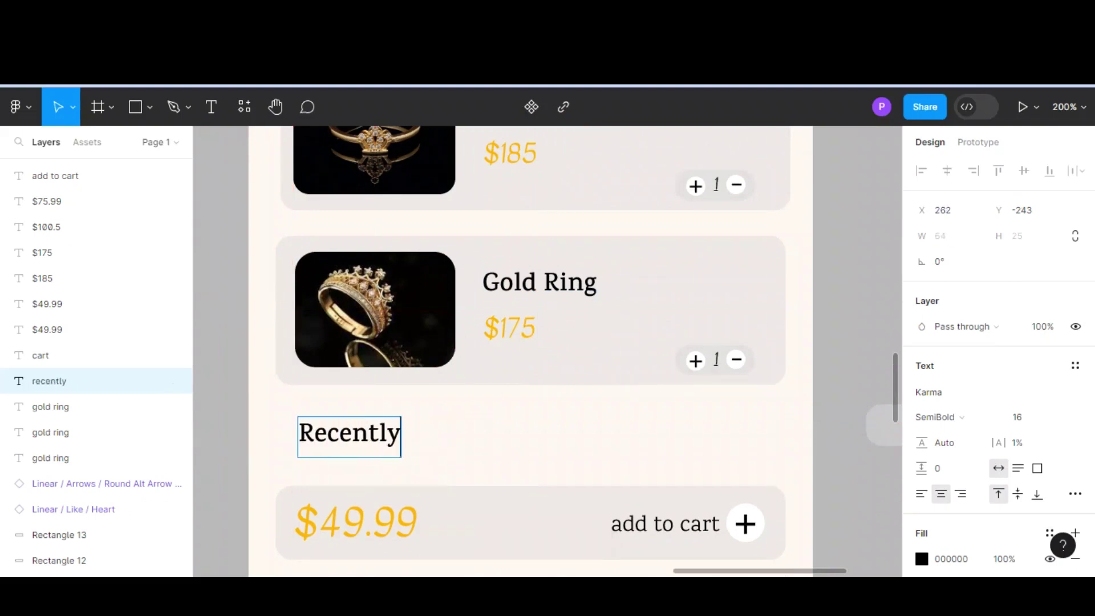
pyautogui.write('iew')
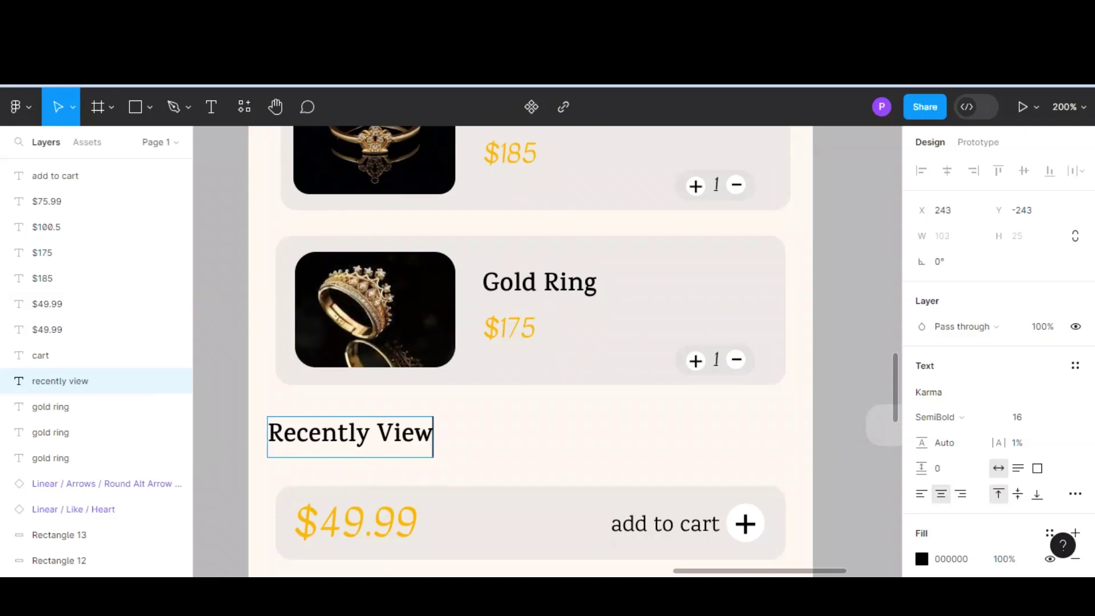
pyautogui.moveTo(350, 432); pyautogui.dragTo(363, 432)
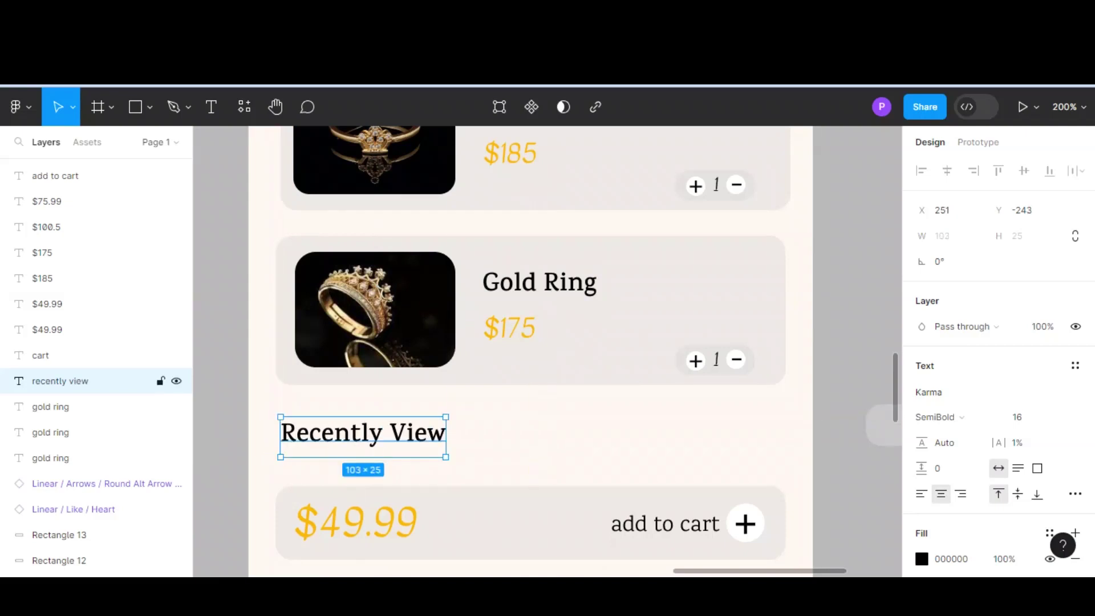
pyautogui.hotkey('shift', '0')
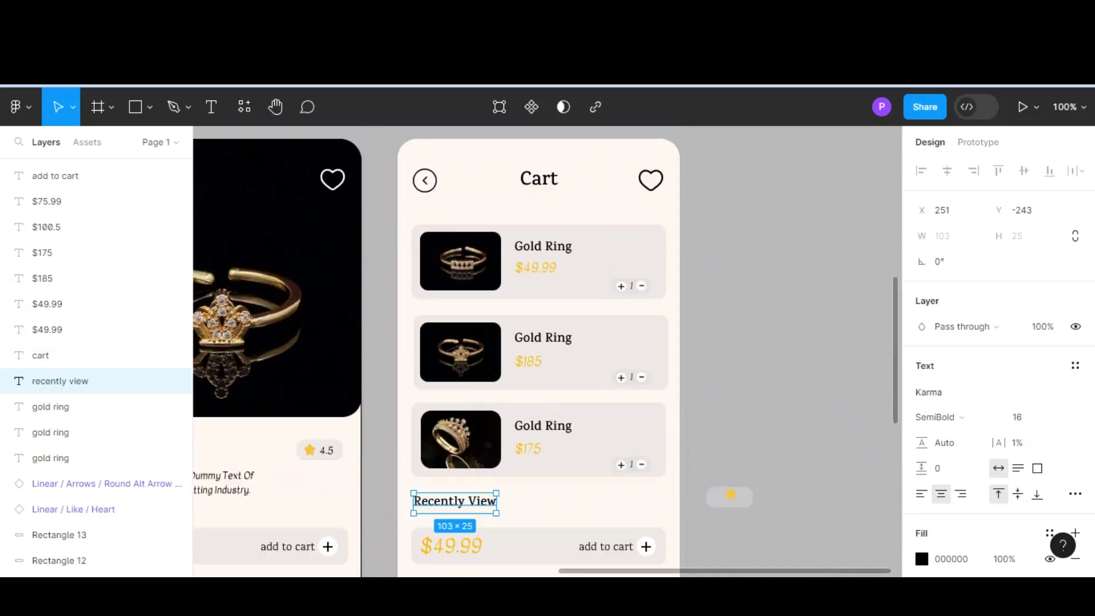
# Step: Change the bottom bar's $49.99 to 'Total (2 Items)' at font size 20 and shift it right
pyautogui.scroll(-5, 536, 342)
pyautogui.click(536, 228)
pyautogui.doubleClick(451, 227)
pyautogui.write('Total (2 Items')
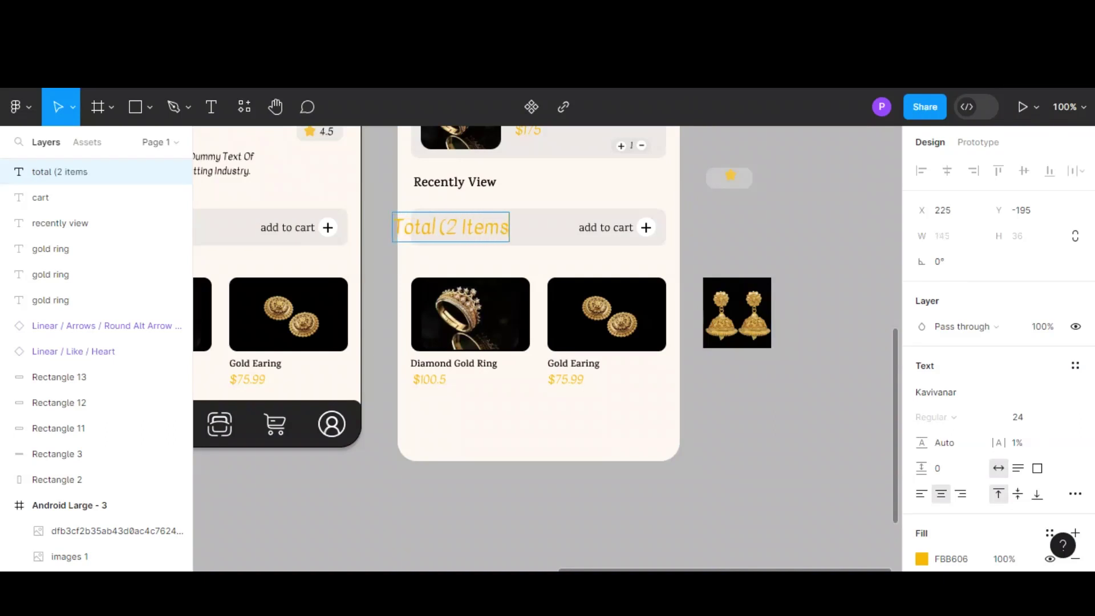
pyautogui.write(')')
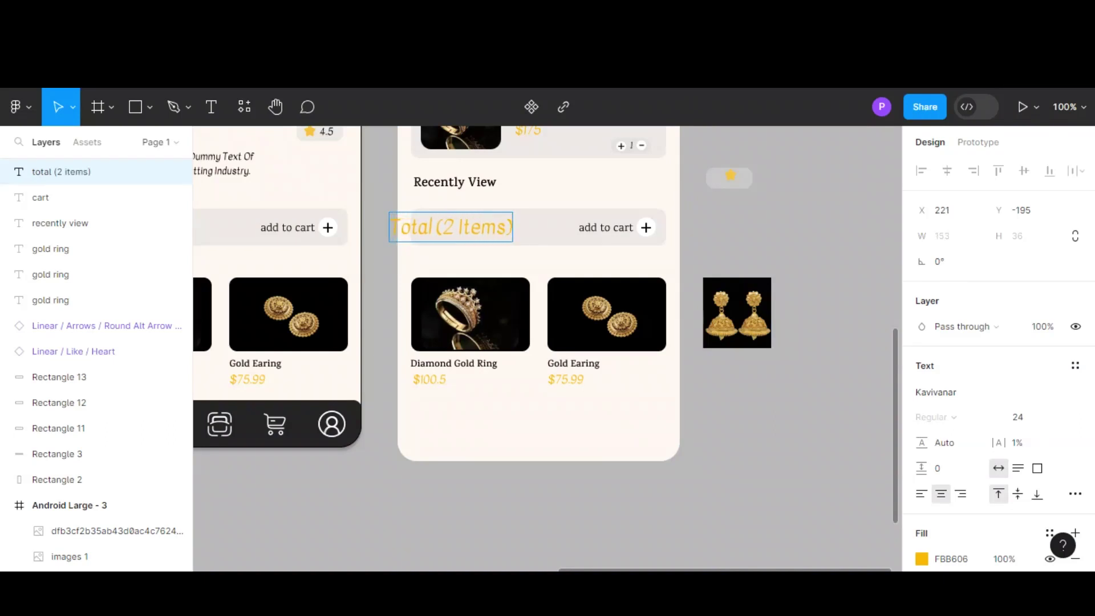
pyautogui.press('Escape')
pyautogui.click(1018, 417)
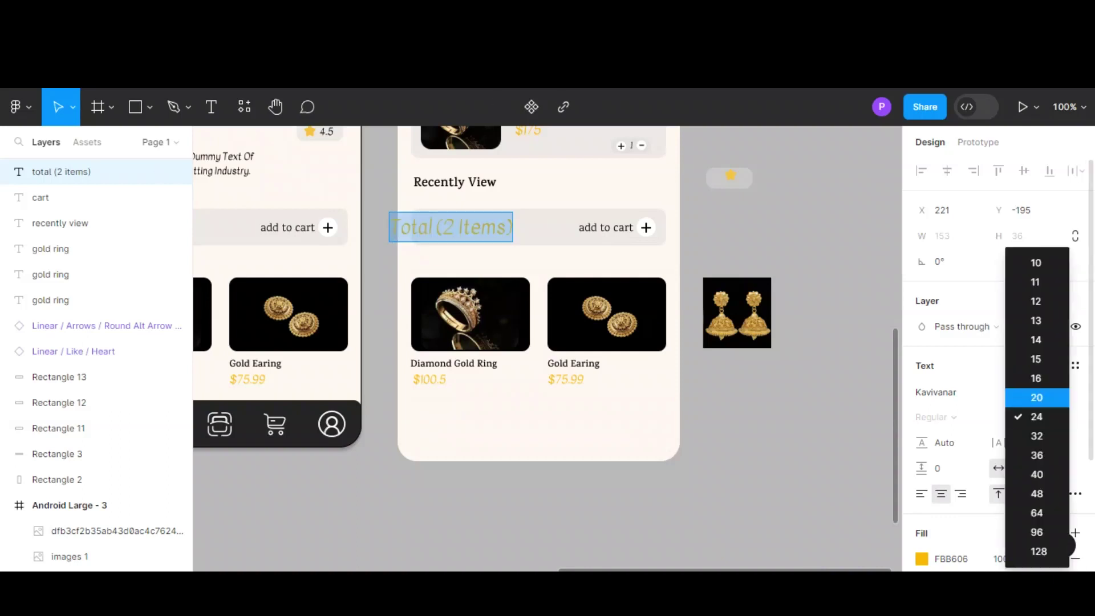
pyautogui.click(1038, 396)
pyautogui.moveTo(451, 224); pyautogui.dragTo(465, 226)
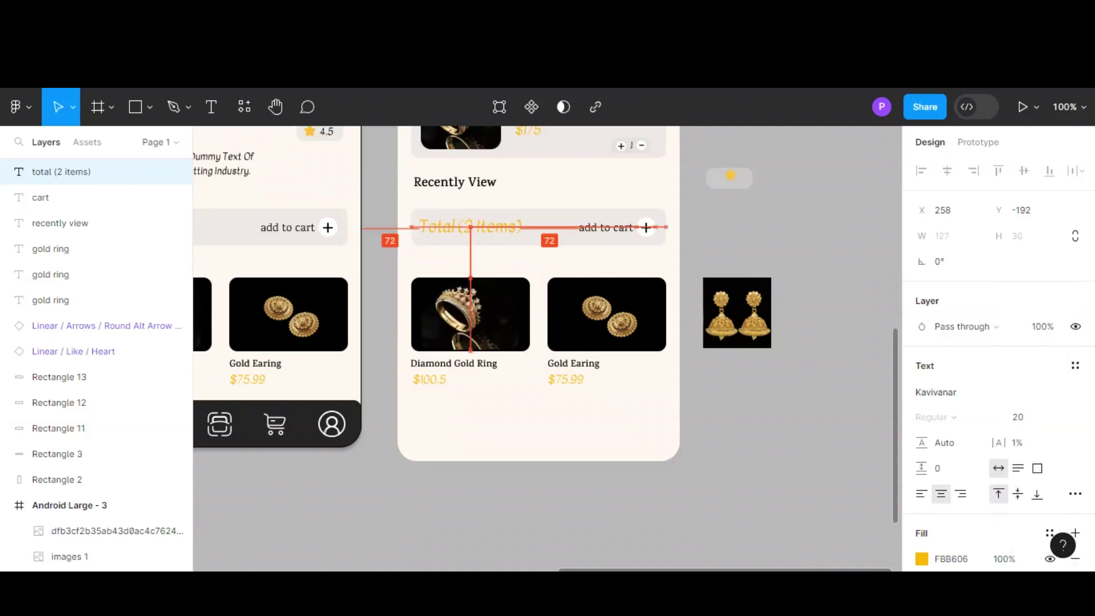
# Step: Begin replacing the bar's 'add to cart' label with the total amount, typing '4'
pyautogui.click(605, 227)
pyautogui.doubleClick(606, 226)
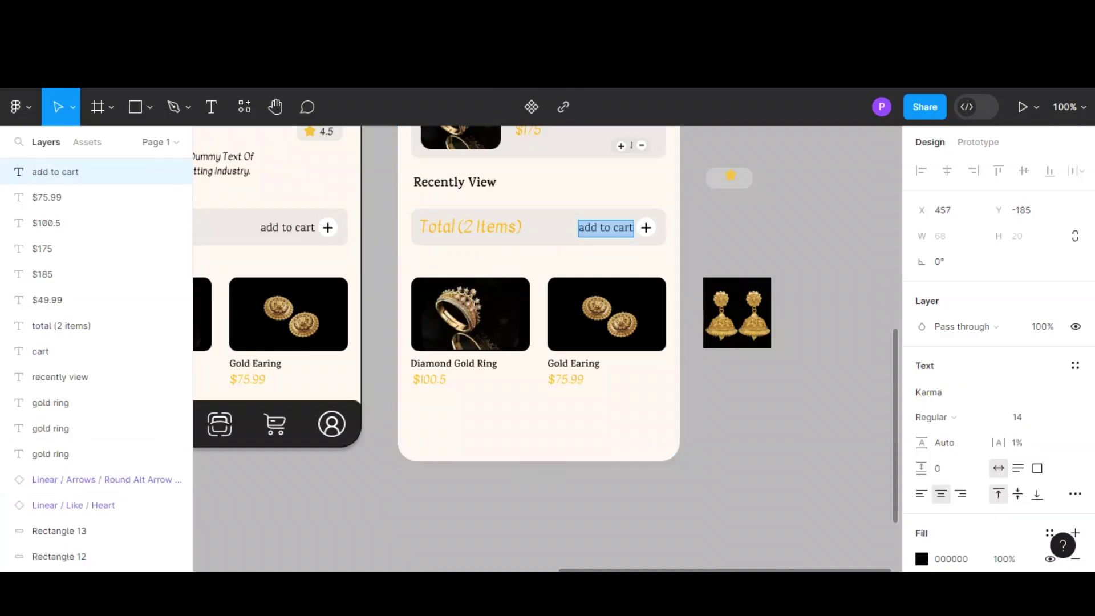
pyautogui.write('4')
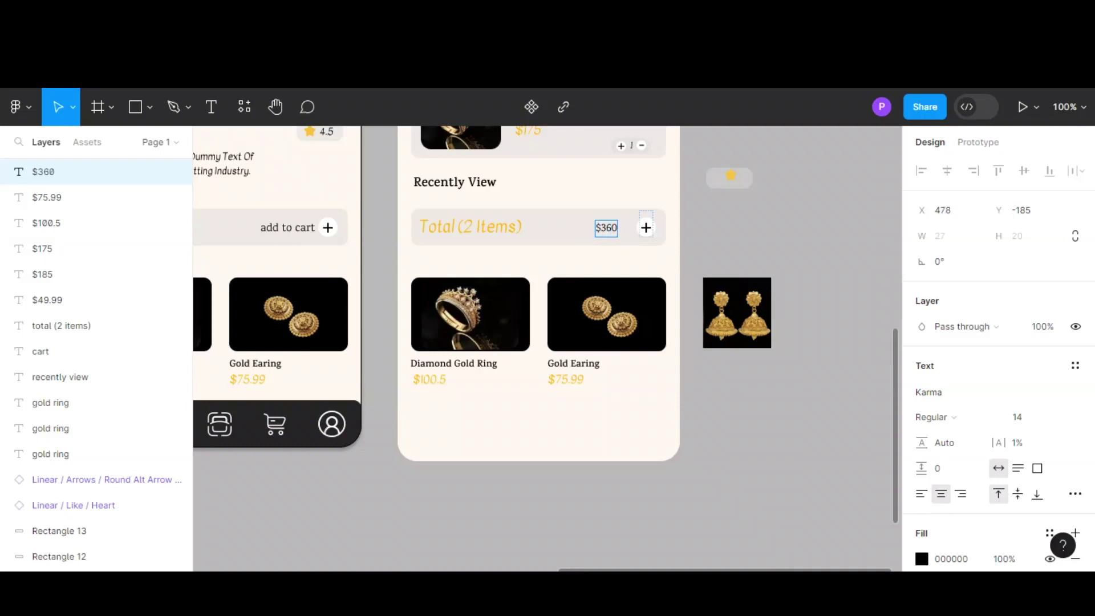
# Step: Move the plus icon aside and drag the Total (2 Items) row to the cart screen's bottom
pyautogui.click(646, 228)
pyautogui.moveTo(645, 228); pyautogui.dragTo(752, 212)
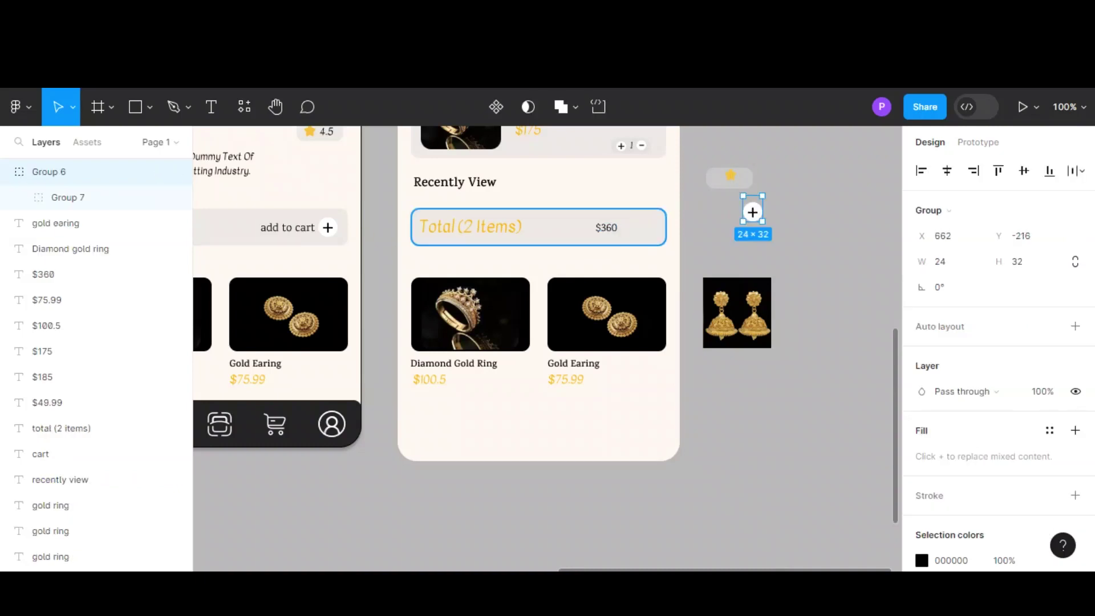
pyautogui.click(606, 227)
pyautogui.click(1060, 417)
pyautogui.moveTo(514, 227); pyautogui.dragTo(513, 419)
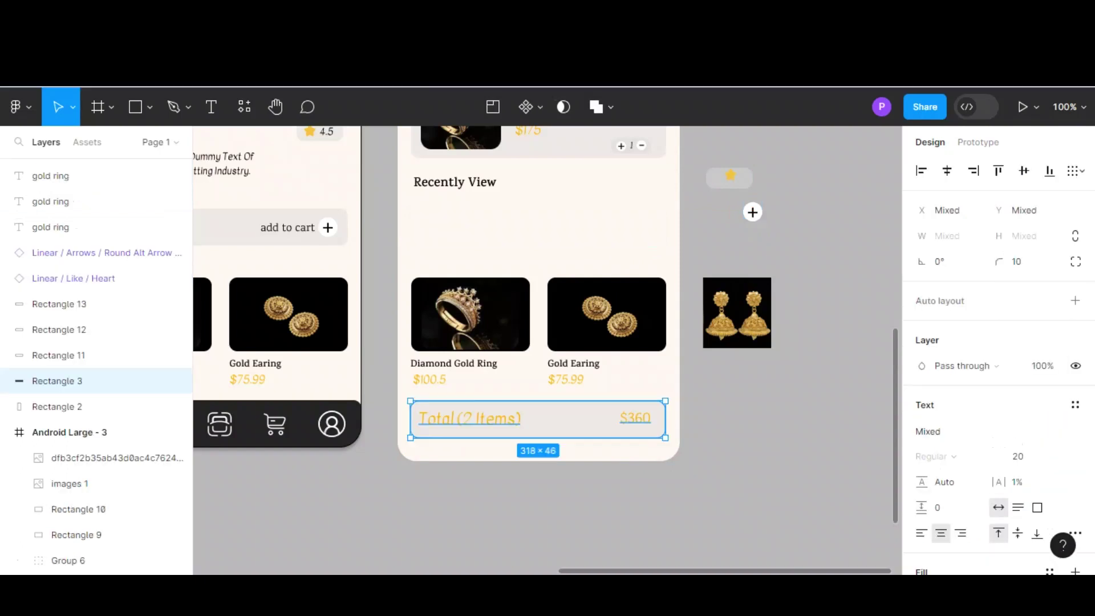
pyautogui.click(85, 381)
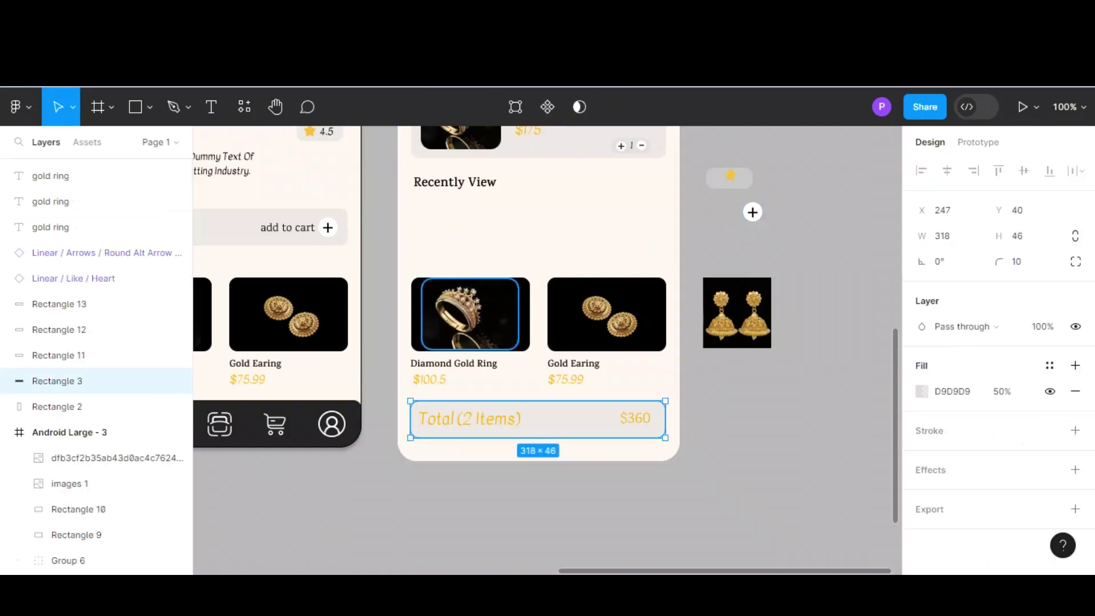
# Step: Lift the diamond ring picture under the Recently View heading and lower the heading slightly
pyautogui.click(471, 314)
pyautogui.keyDown('shift'); pyautogui.click(57, 223); pyautogui.keyUp('shift')
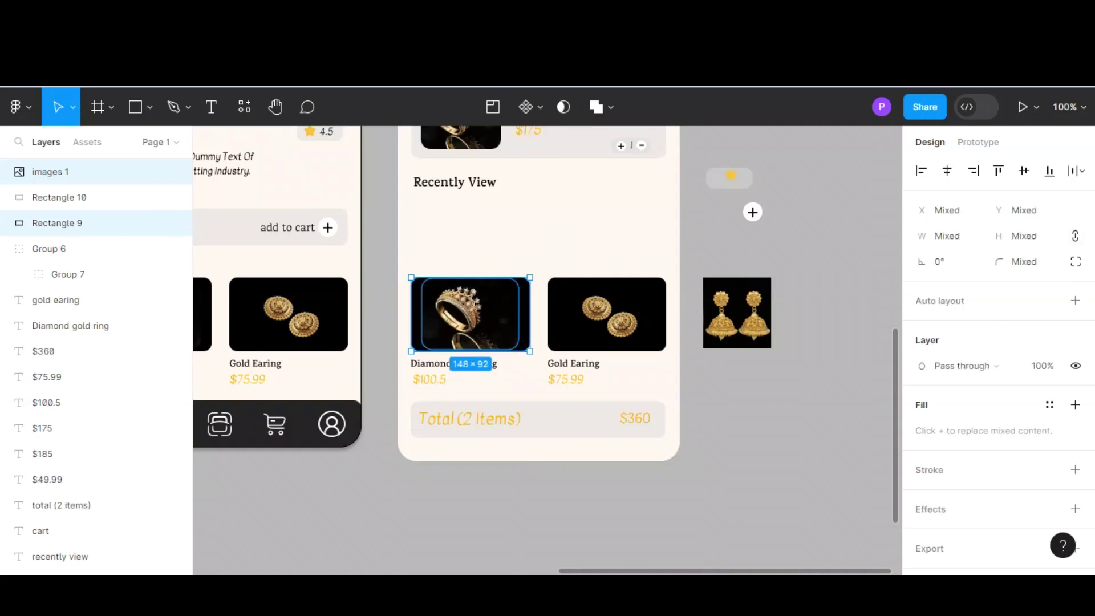
pyautogui.moveTo(470, 313); pyautogui.dragTo(464, 238)
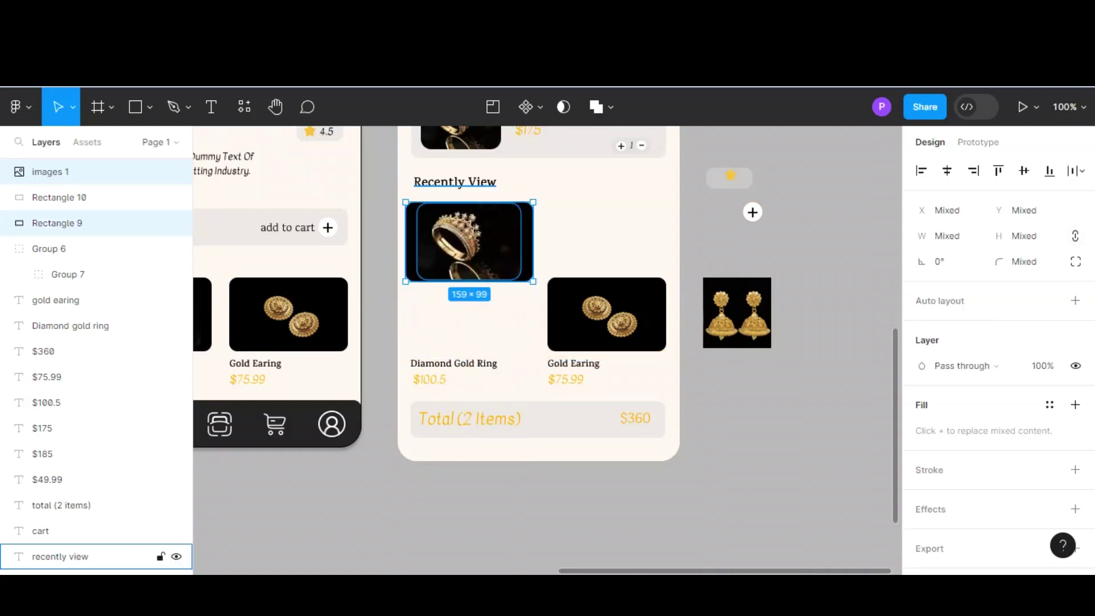
pyautogui.click(60, 556)
pyautogui.click(49, 171)
pyautogui.keyDown('shift'); pyautogui.click(57, 223); pyautogui.keyUp('shift')
pyautogui.moveTo(469, 242); pyautogui.dragTo(474, 271)
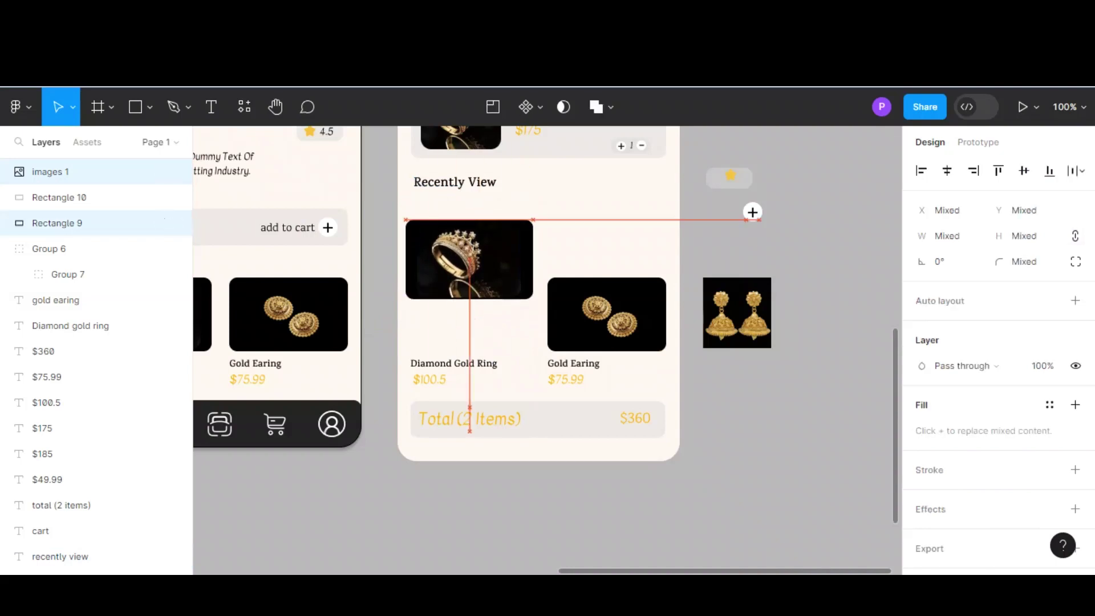
pyautogui.click(60, 556)
pyautogui.moveTo(455, 182); pyautogui.dragTo(454, 204)
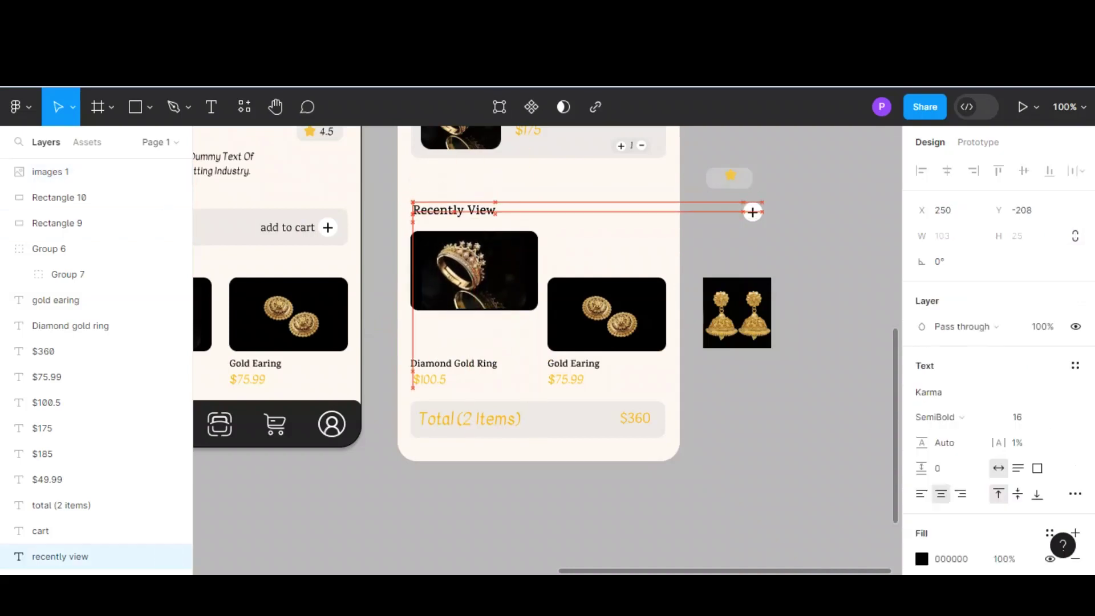
# Step: Swap the stud earrings for the jhumka picture, enlarged to the Gold Earing card's height
pyautogui.click(606, 313)
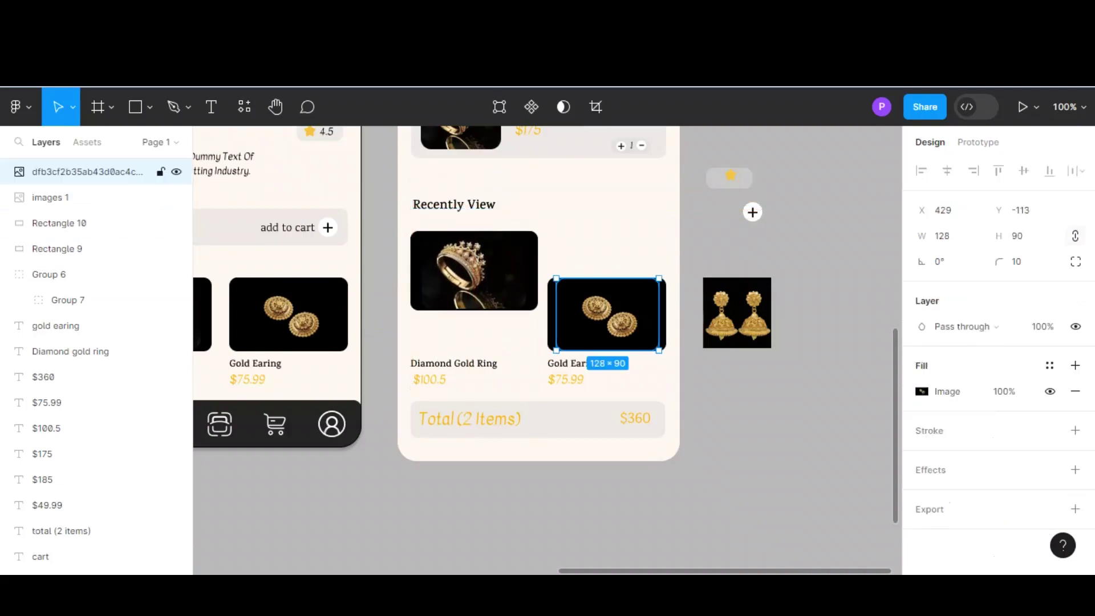
pyautogui.keyDown('shift'); pyautogui.click(737, 313); pyautogui.keyUp('shift')
pyautogui.moveTo(606, 313); pyautogui.dragTo(775, 407)
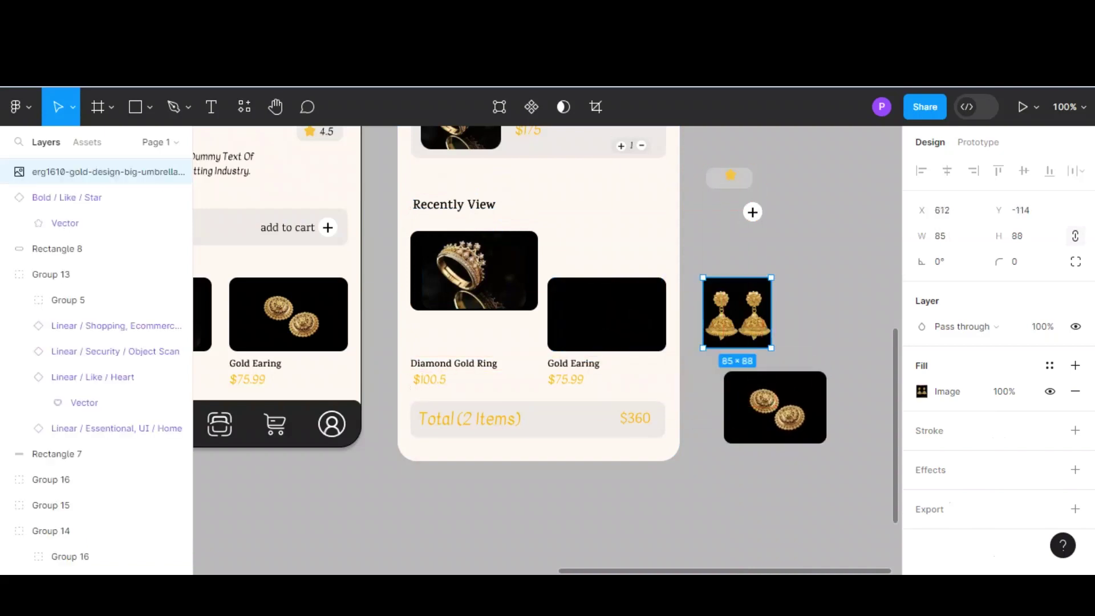
pyautogui.moveTo(771, 348)
pyautogui.mouseDown()
pyautogui.moveTo(736, 312)
pyautogui.moveTo(600, 314)
pyautogui.moveTo(636, 351)
pyautogui.moveTo(597, 309)
pyautogui.mouseUp()
pyautogui.moveTo(629, 342); pyautogui.dragTo(639, 351)
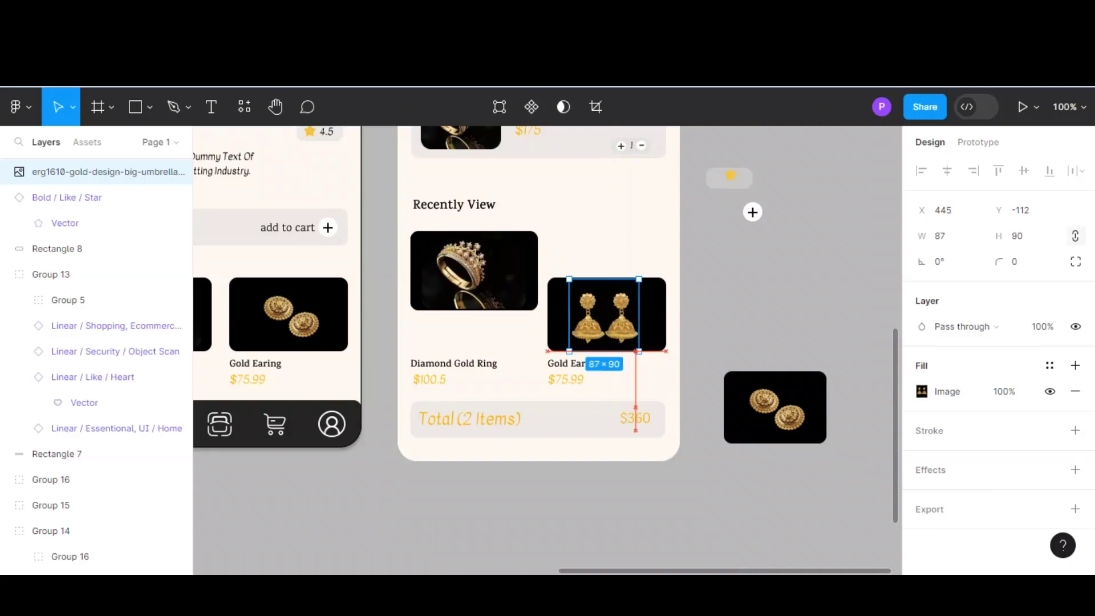
pyautogui.hotkey('ctrl', '+')
pyautogui.press('Escape')
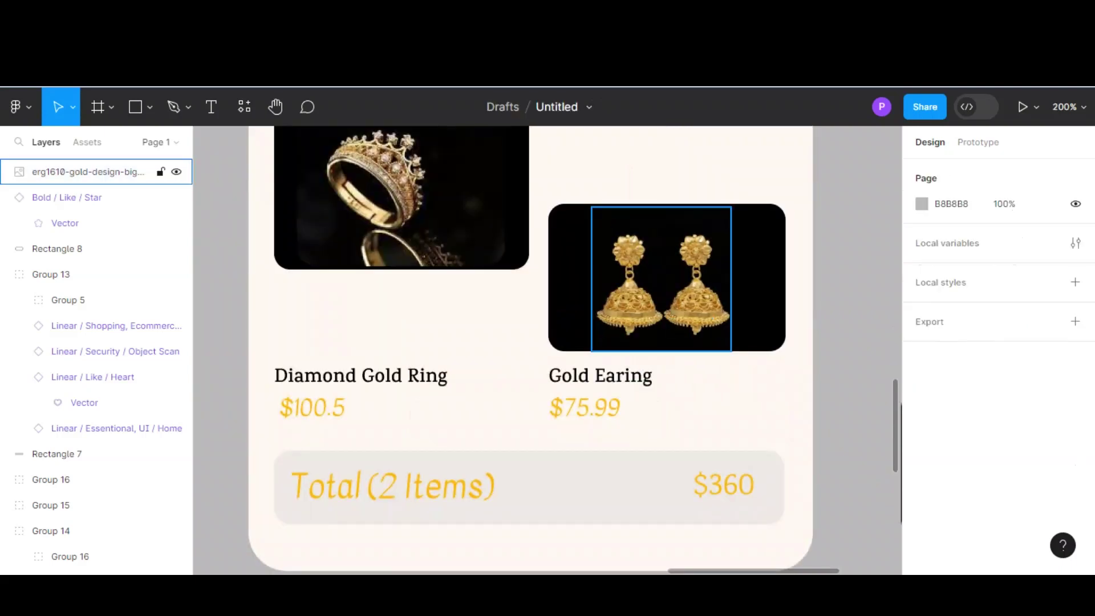
# Step: Crop the jhumka picture's left edge in its image fill so it fits the black card
pyautogui.click(662, 279)
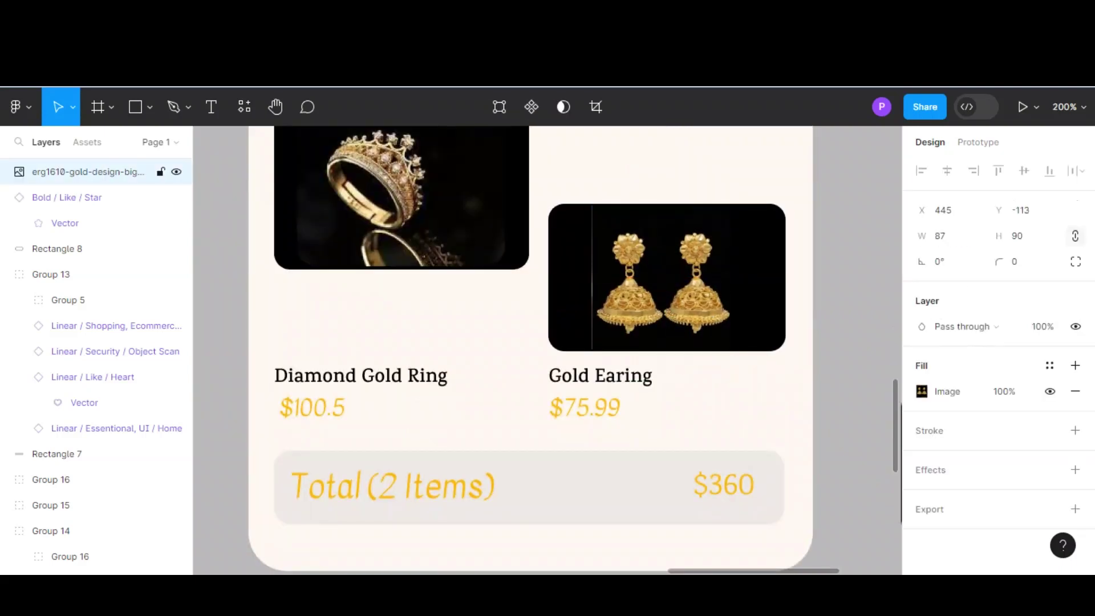
pyautogui.doubleClick(661, 280)
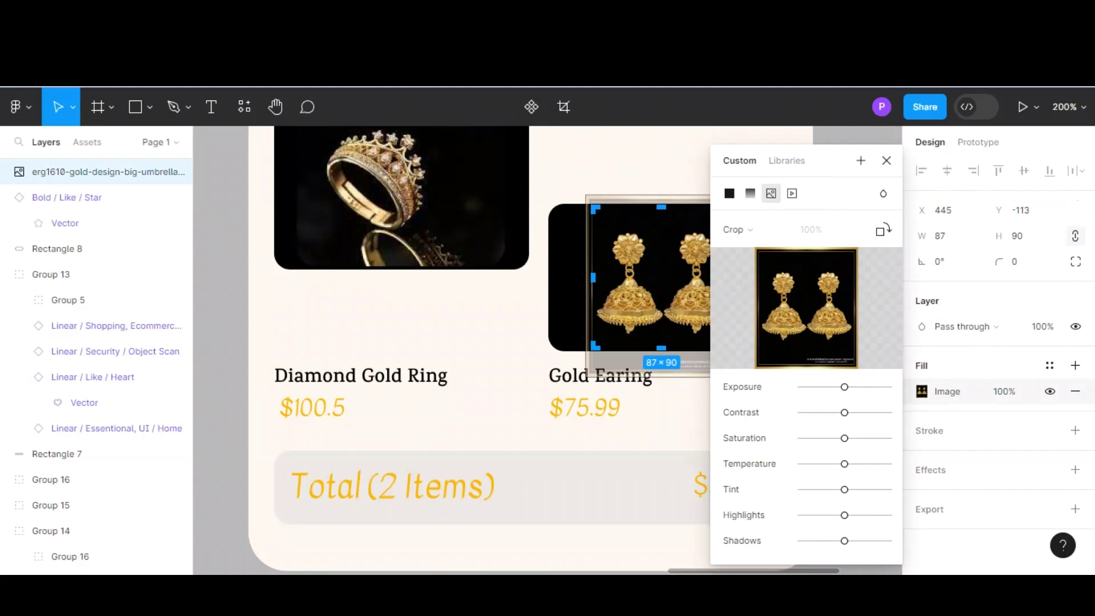
pyautogui.moveTo(593, 278); pyautogui.dragTo(600, 277)
pyautogui.press('Escape')
pyautogui.doubleClick(684, 433)
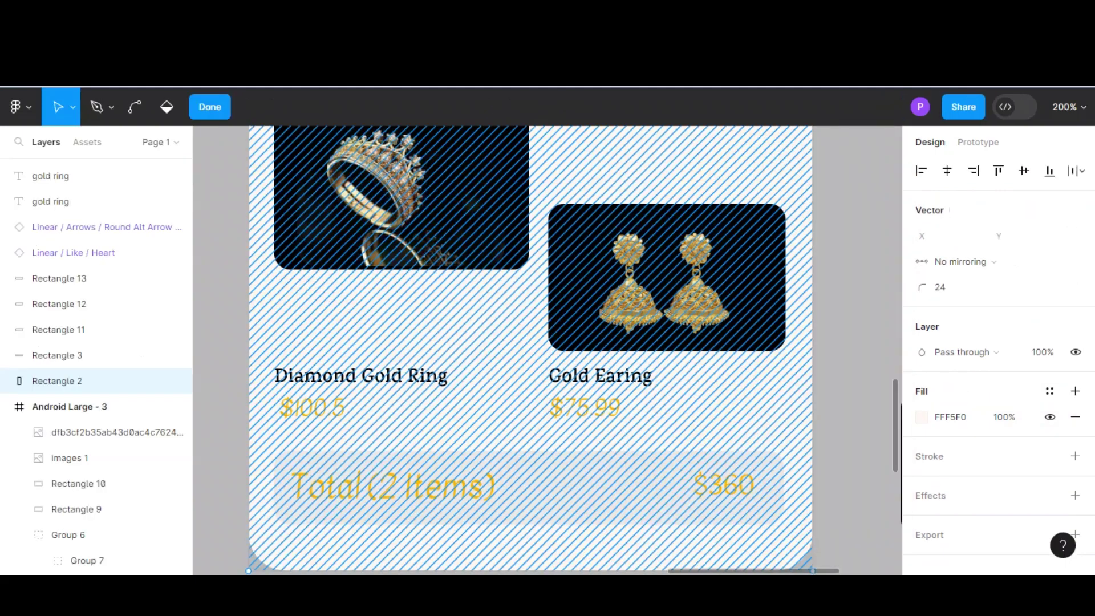
pyautogui.press('Escape')
pyautogui.click(665, 239)
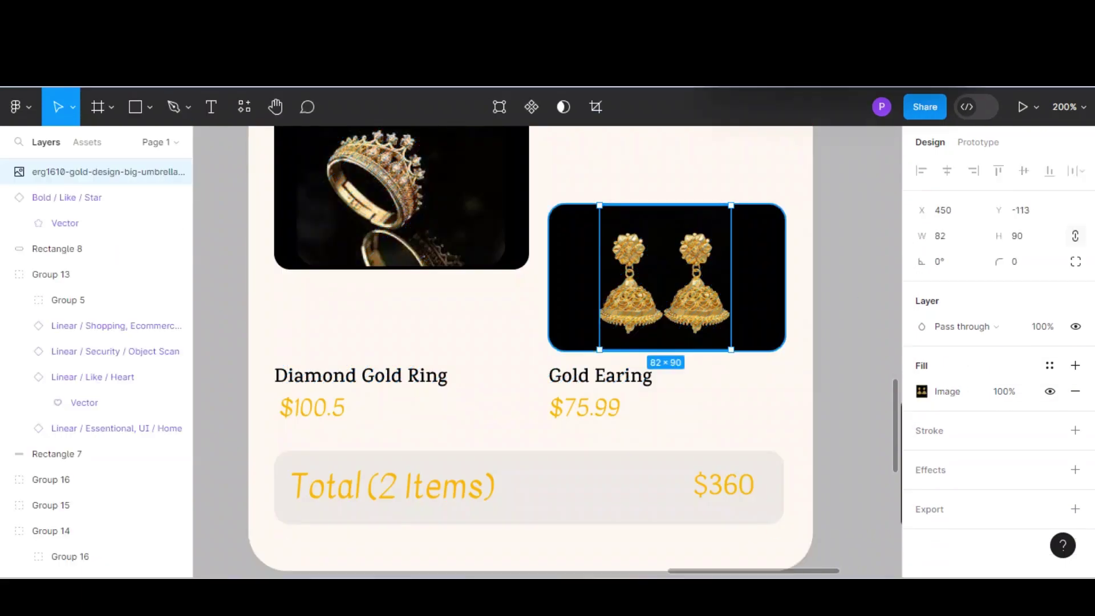
pyautogui.keyDown('shift'); pyautogui.click(69, 381); pyautogui.keyUp('shift')
pyautogui.click(69, 381)
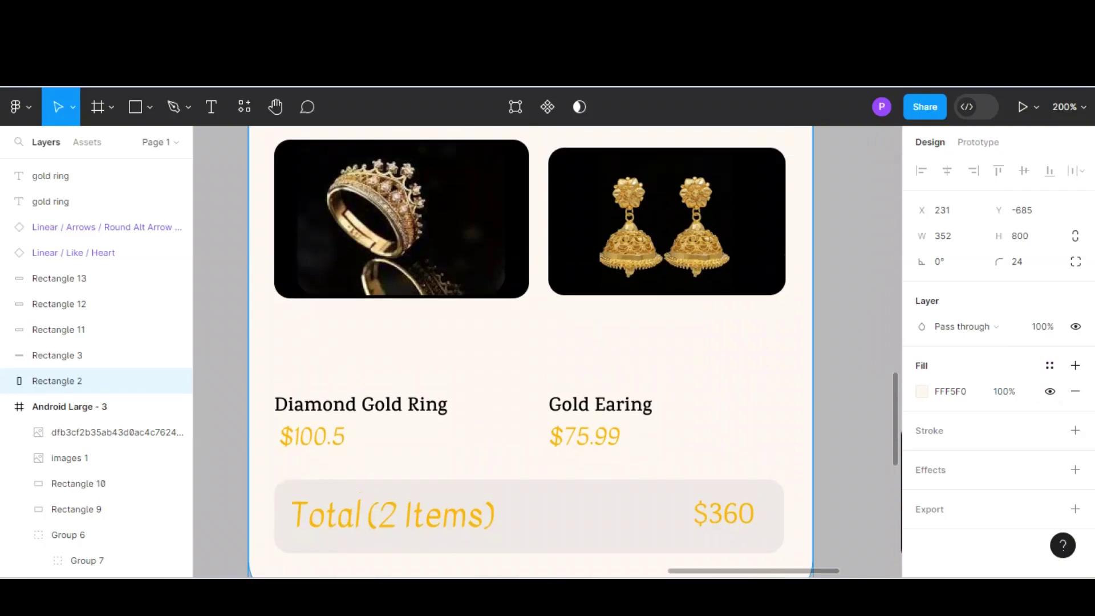
# Step: Select the cart screen's background shape and frame while scrolling over the layout
pyautogui.scroll(2, 574, 351)
pyautogui.press('Escape')
pyautogui.click(68, 381)
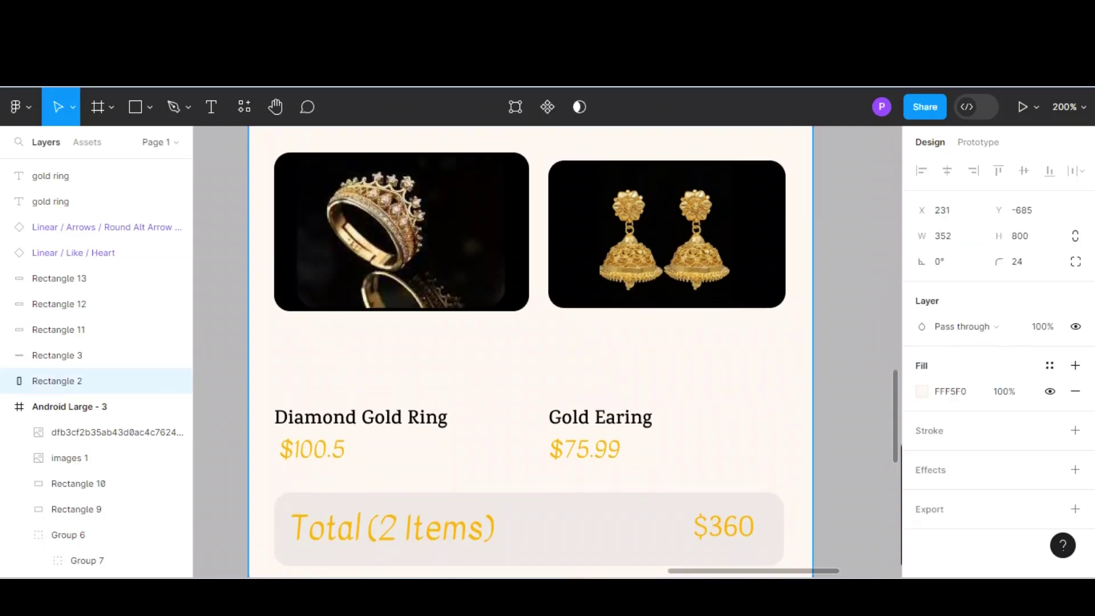
pyautogui.click(68, 406)
pyautogui.scroll(-4, 86, 327)
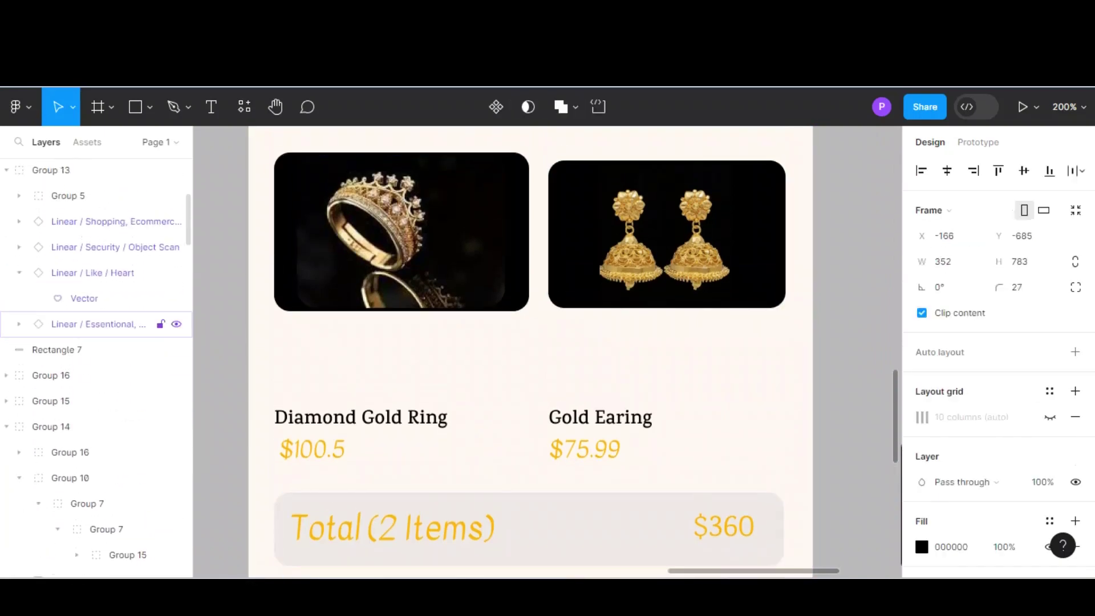
pyautogui.click(513, 132)
pyautogui.scroll(1, 513, 132)
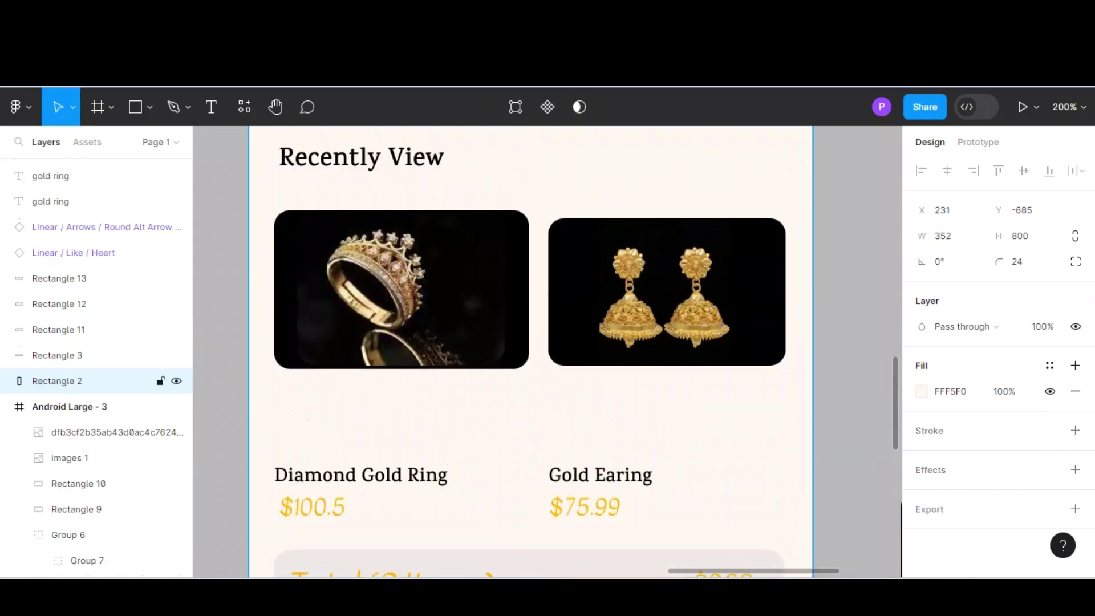
pyautogui.scroll(5, 514, 132)
pyautogui.scroll(3, 514, 132)
pyautogui.scroll(3, 513, 132)
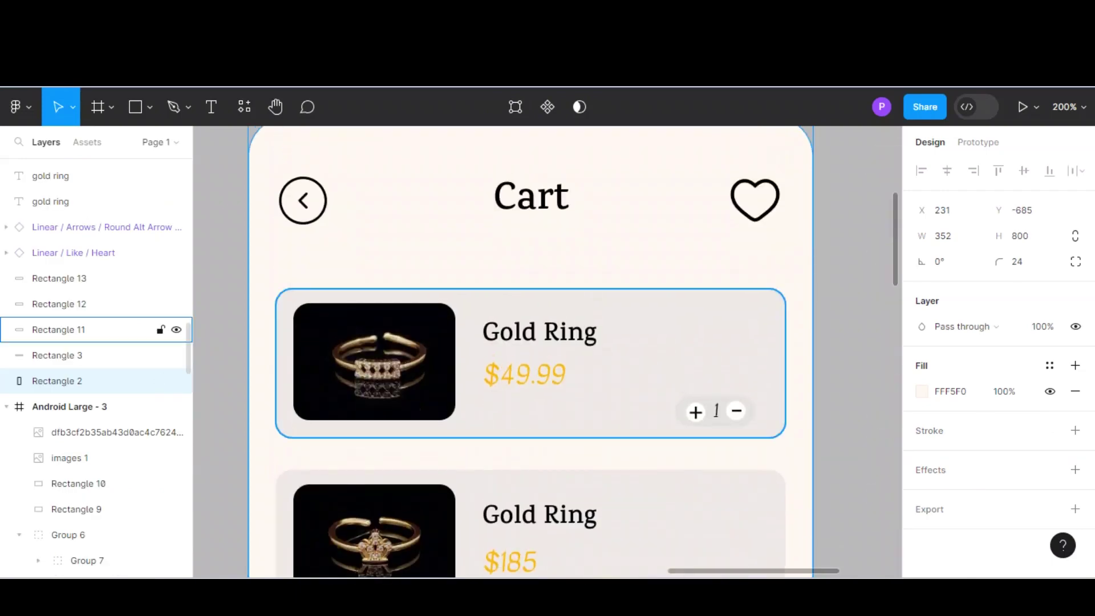
pyautogui.scroll(-5, 86, 325)
pyautogui.scroll(-5, 85, 325)
pyautogui.scroll(-5, 86, 326)
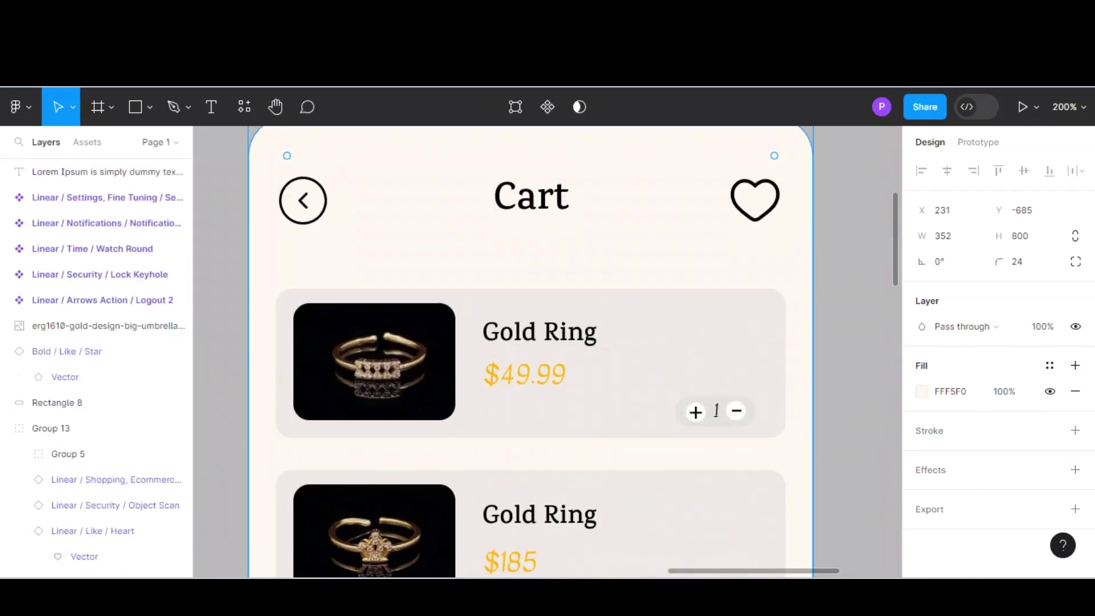
# Step: Enter and leave point editing on the cart background, zooming out to view all screens
pyautogui.press('Return')
pyautogui.scroll(-5, 97, 268)
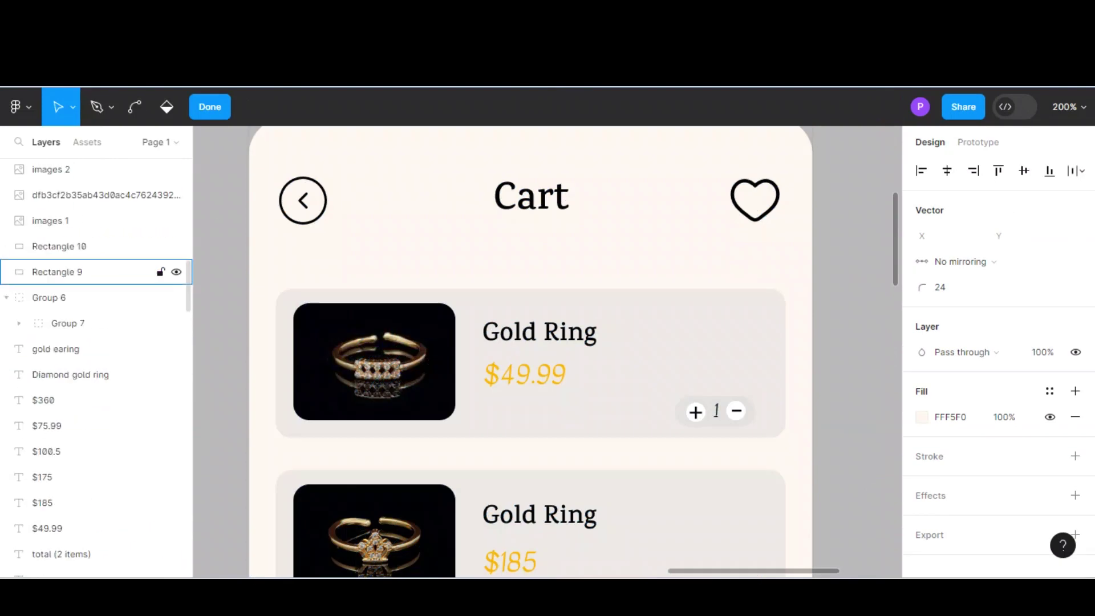
pyautogui.scroll(3, 97, 268)
pyautogui.scroll(10, 97, 342)
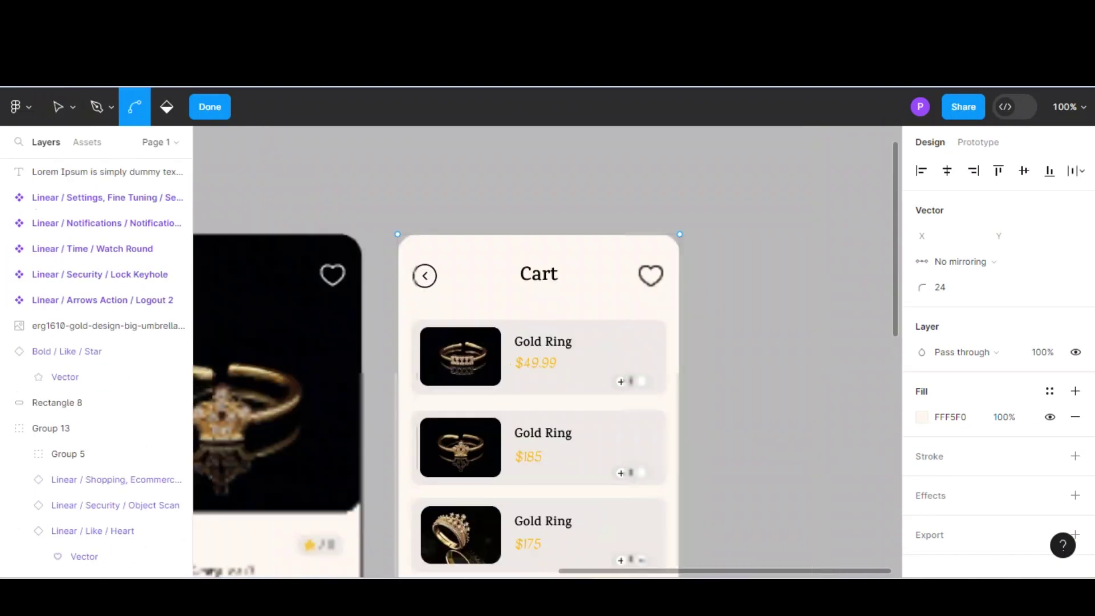
pyautogui.press('-')
pyautogui.hscroll(-5, 542, 399)
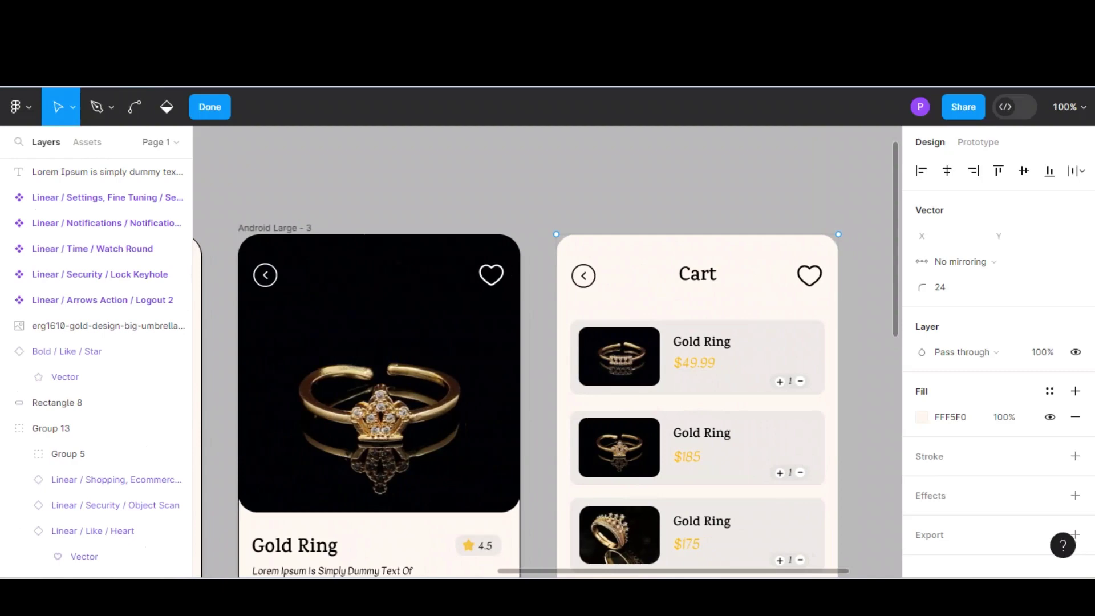
pyautogui.press('Escape')
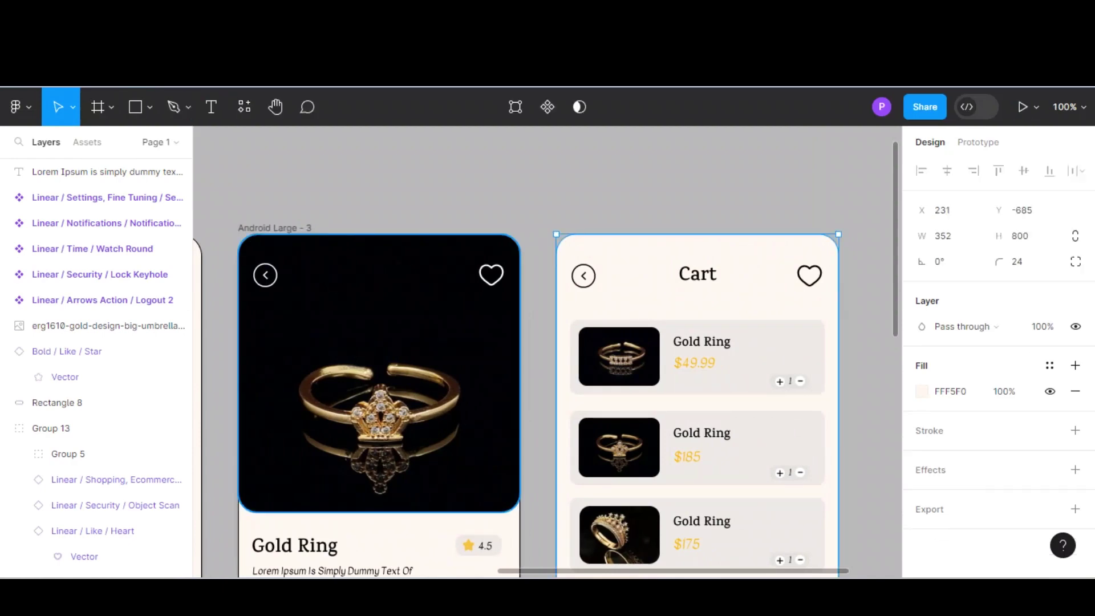
pyautogui.scroll(-1, 546, 359)
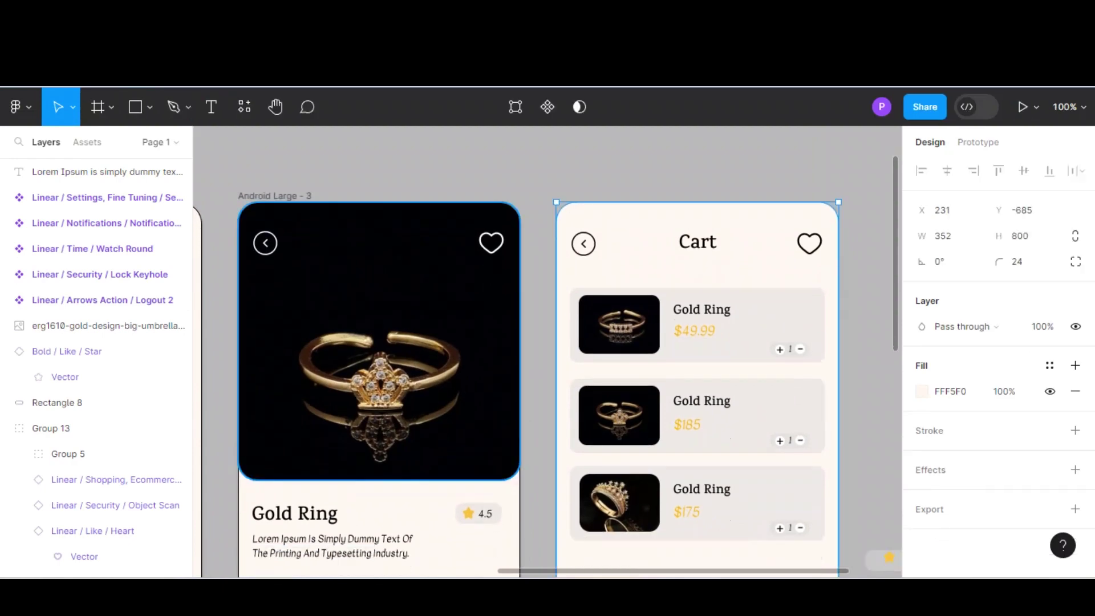
pyautogui.press('Tab')
pyautogui.hotkey('shift', 'Tab')
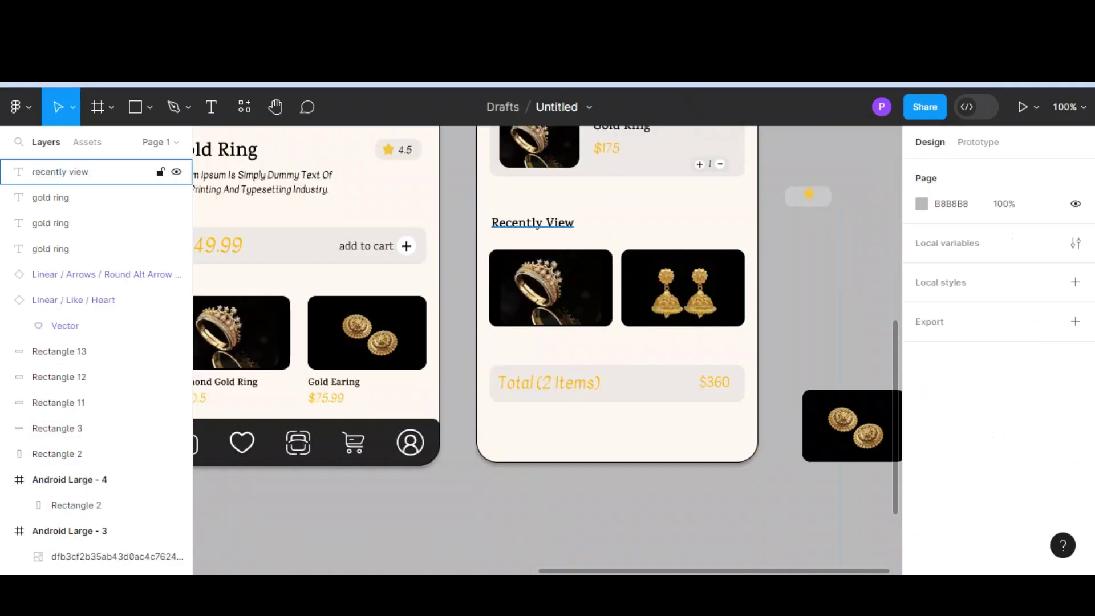
# Step: Copy the Recently View heading below the Total bar and retype it as Proceed To Checkout
pyautogui.hotkey('ctrl', 'd')
pyautogui.moveTo(532, 222); pyautogui.dragTo(550, 422)
pyautogui.press('Return')
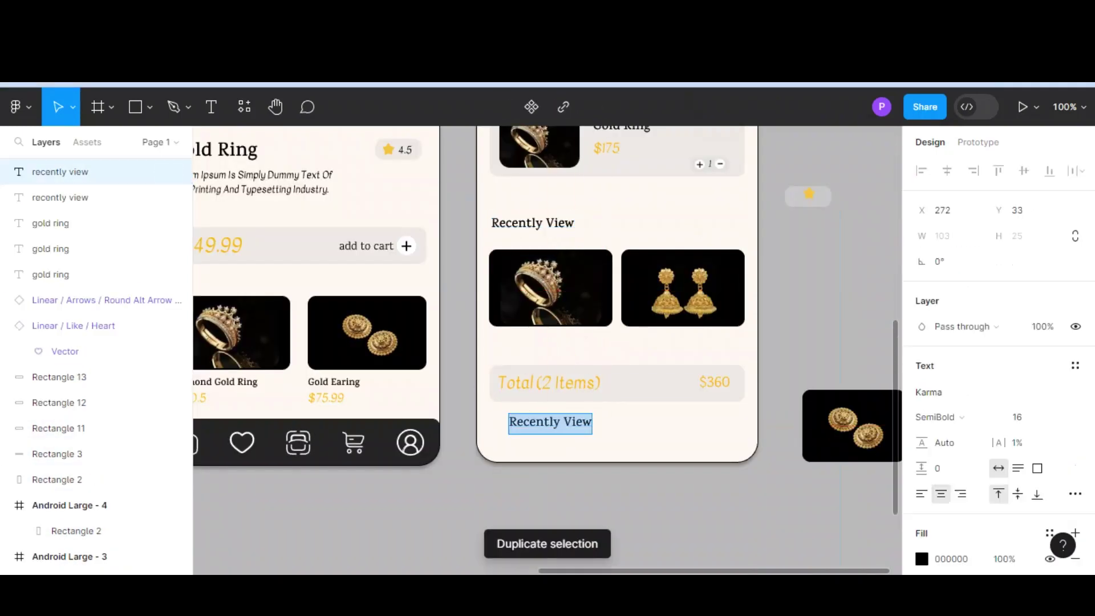
pyautogui.write('p')
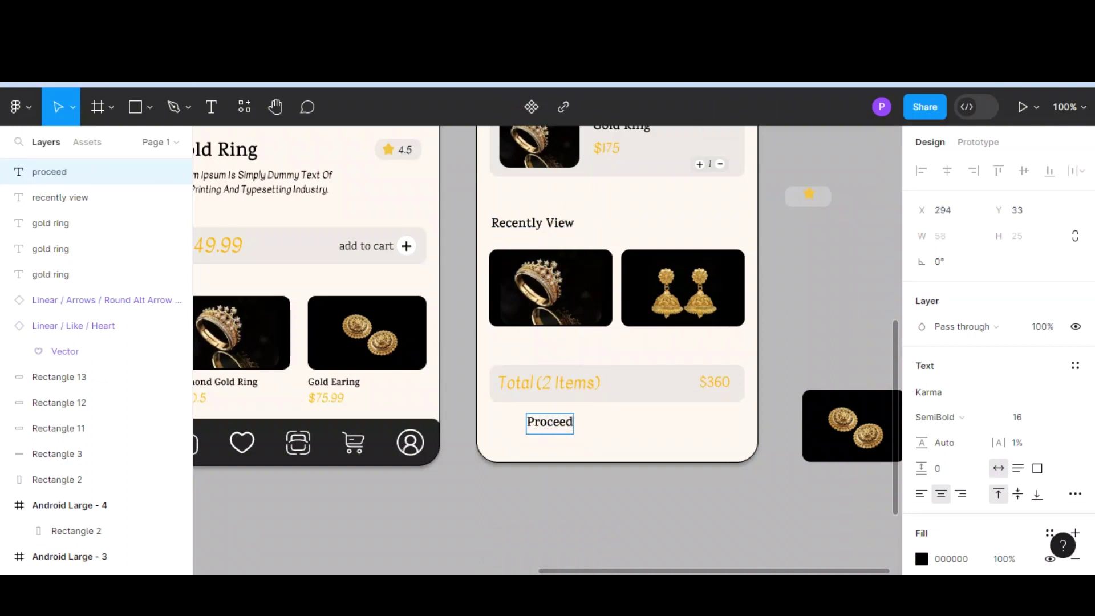
pyautogui.write('out')
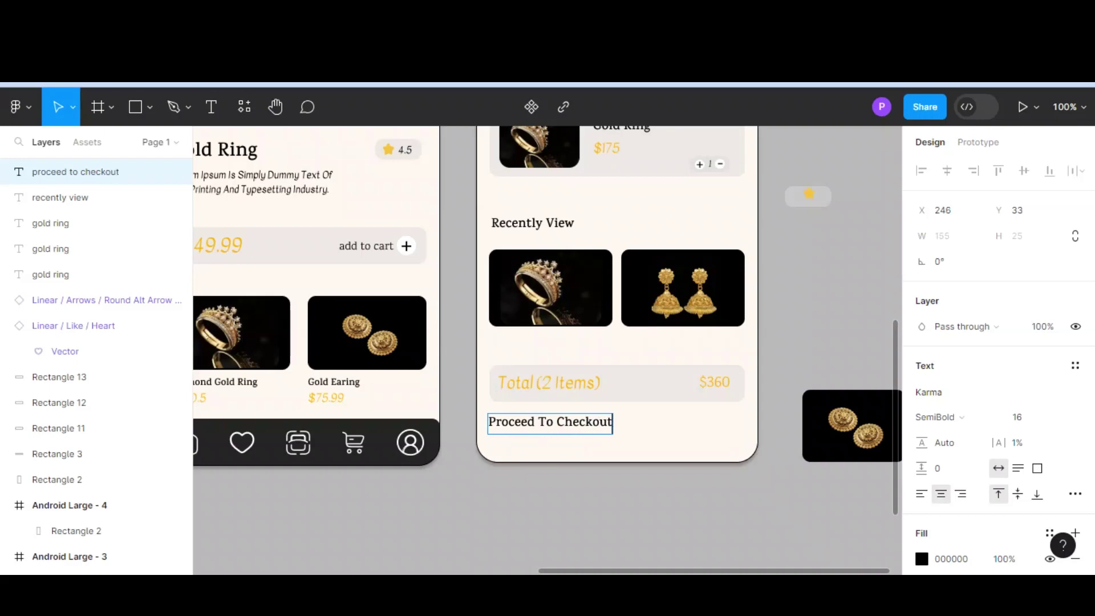
pyautogui.press('Escape')
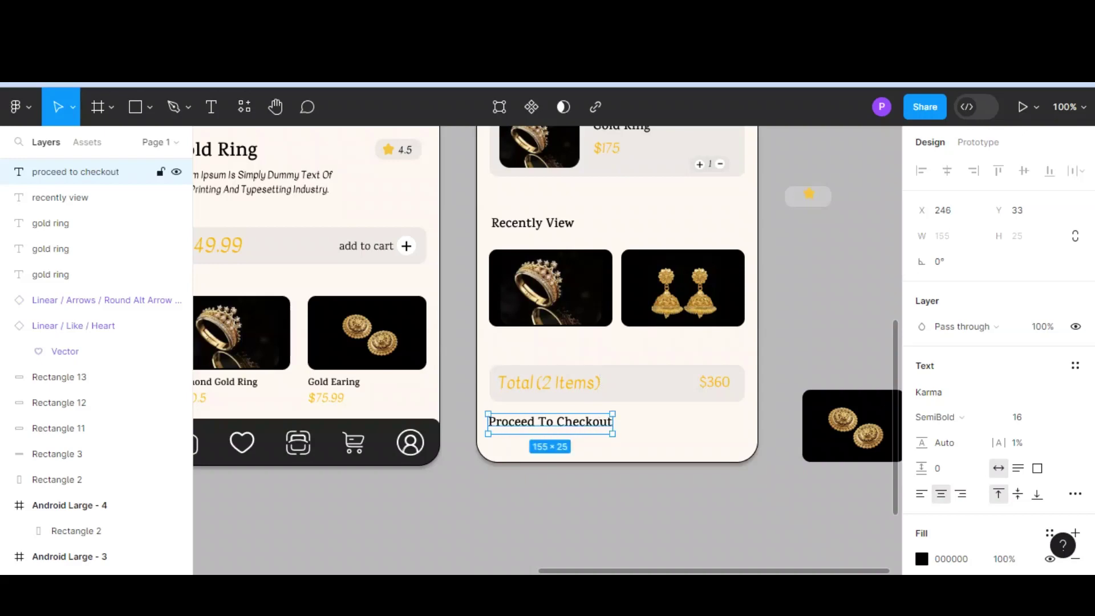
# Step: Set the Proceed To Checkout label to font size 24 and centre it under the Total bar
pyautogui.moveTo(550, 422); pyautogui.dragTo(606, 429)
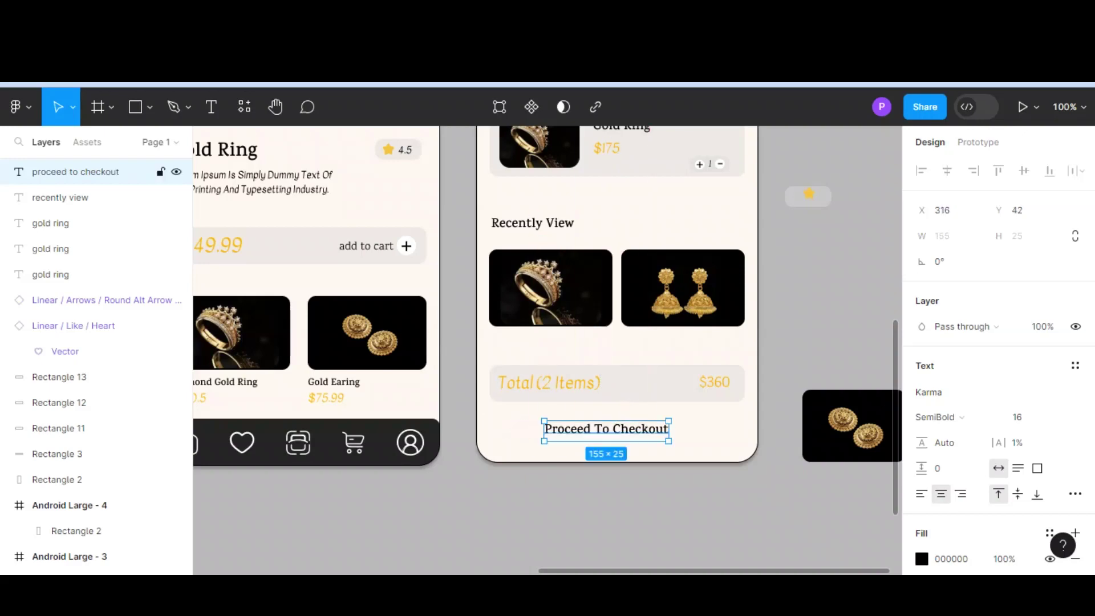
pyautogui.press('Return')
pyautogui.click(1060, 417)
pyautogui.click(1027, 428)
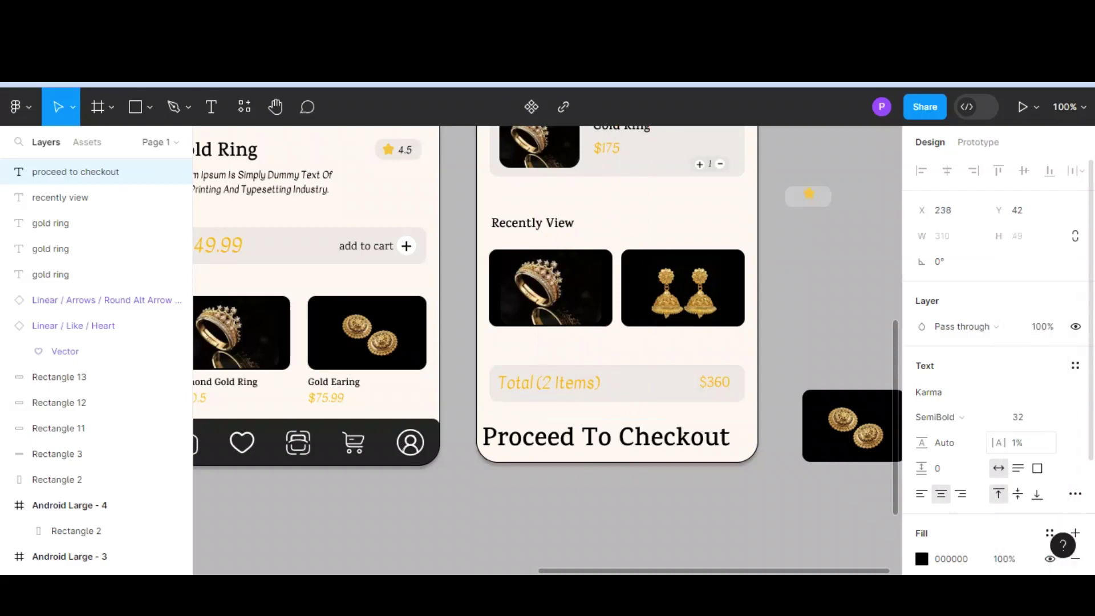
pyautogui.click(1060, 417)
pyautogui.click(1026, 396)
pyautogui.press('Escape')
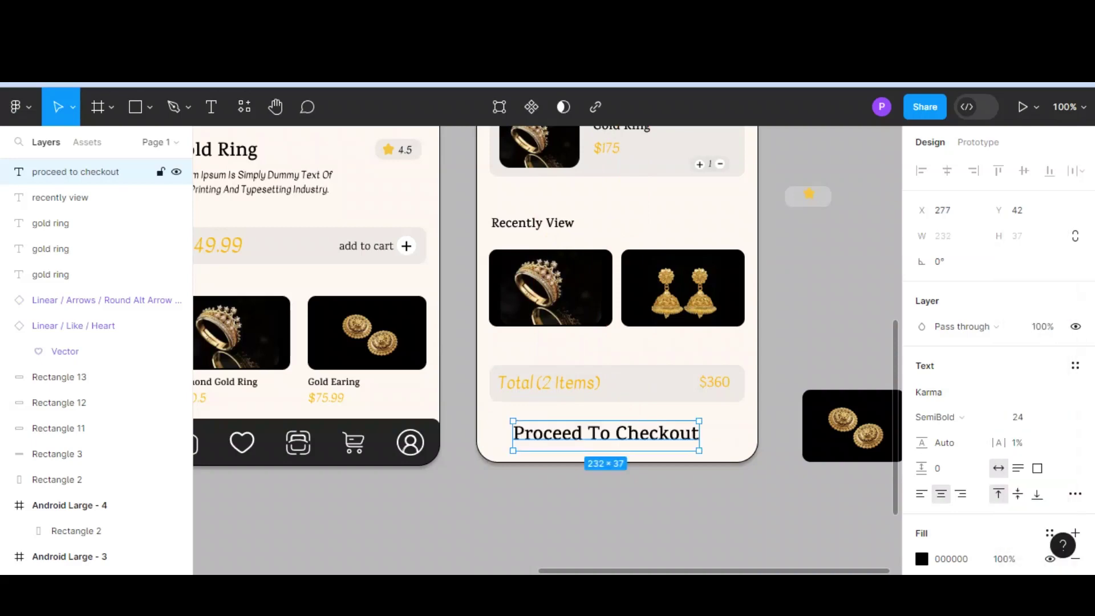
pyautogui.moveTo(606, 435); pyautogui.dragTo(618, 432)
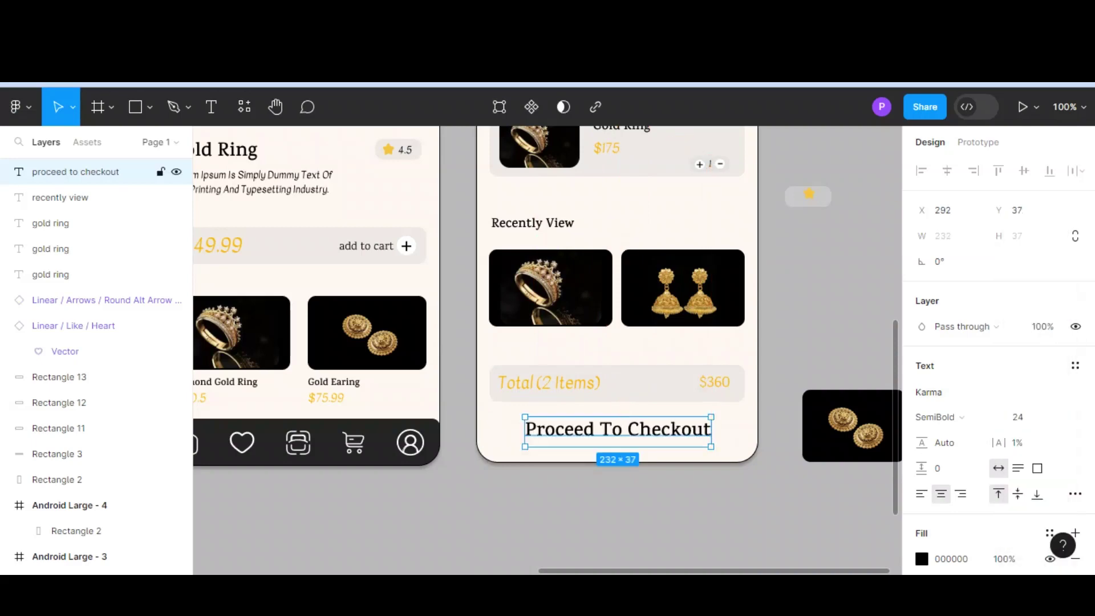
# Step: Place a copy of the Total bar rectangle behind the Proceed To Checkout label
pyautogui.click(827, 513)
pyautogui.click(655, 393)
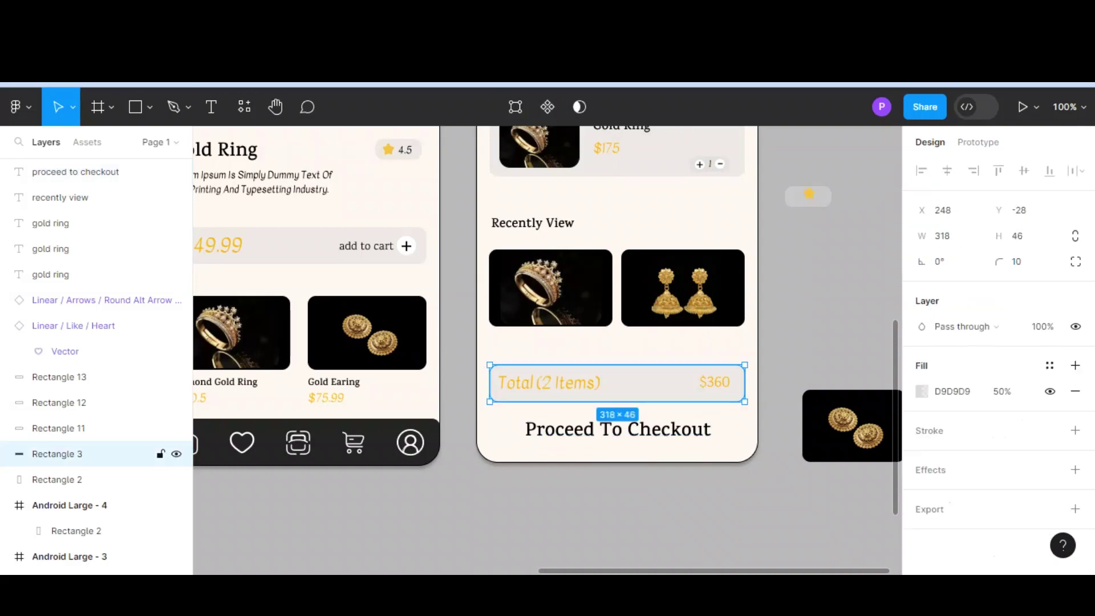
pyautogui.hotkey('ctrl', 'd')
pyautogui.moveTo(618, 382); pyautogui.dragTo(620, 428)
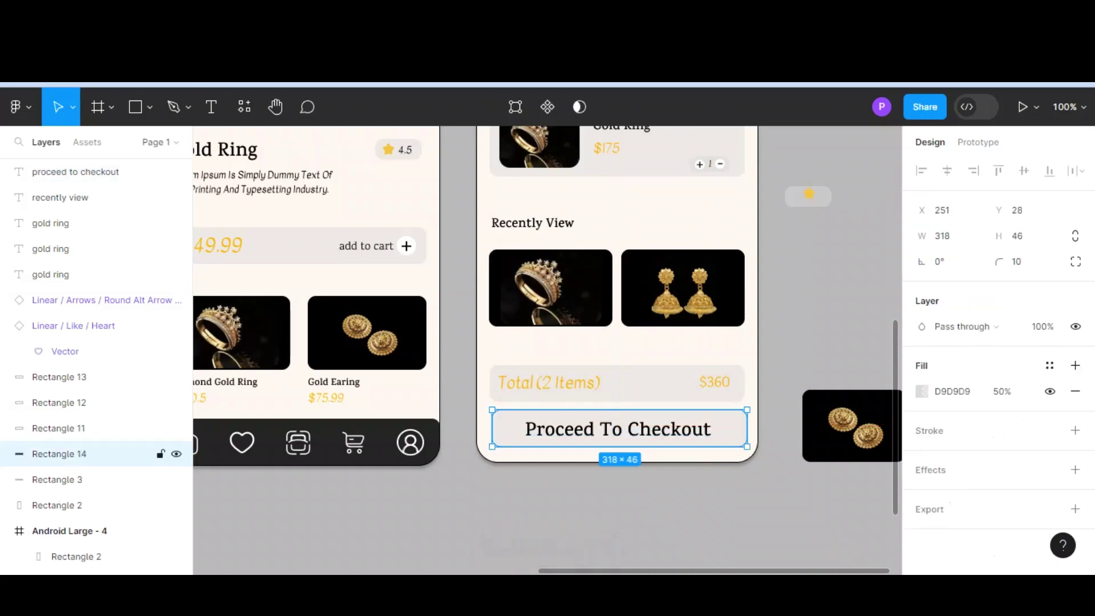
# Step: Colour the Proceed To Checkout text white (FFFFFF)
pyautogui.click(75, 171)
pyautogui.scroll(-3, 998, 342)
pyautogui.click(921, 400)
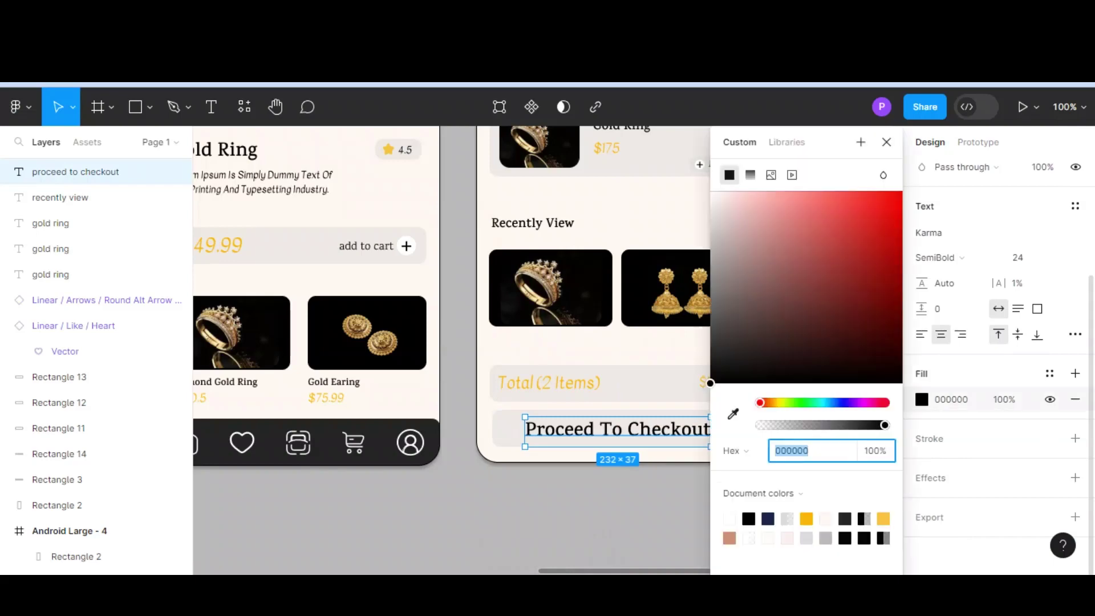
pyautogui.write('ffffff')
pyautogui.press('Escape')
# Step: Fill the new button rectangle black (000000)
pyautogui.click(57, 453)
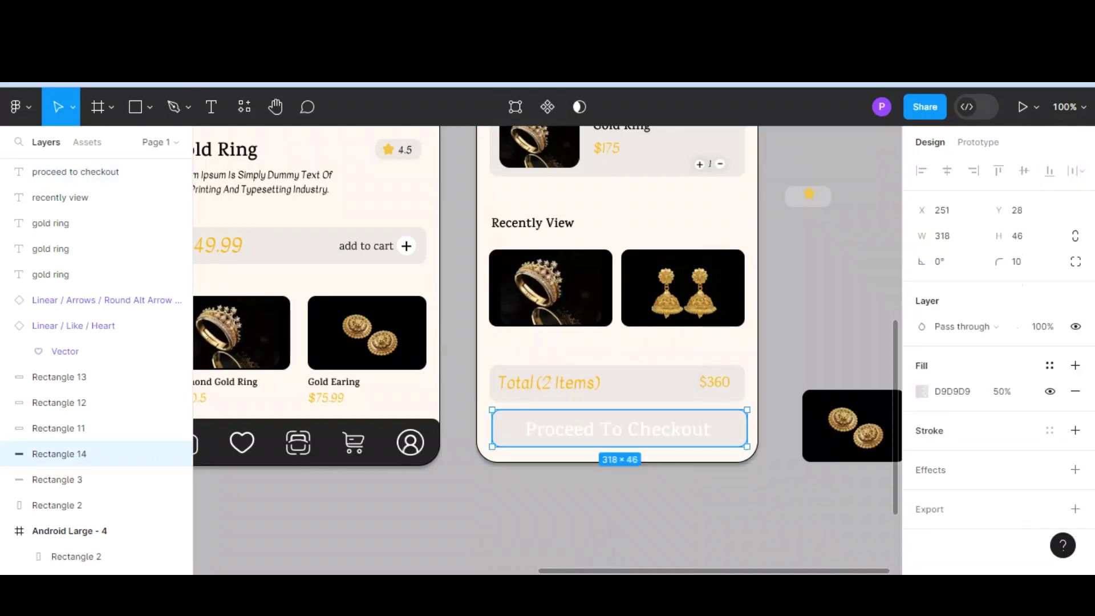
pyautogui.click(922, 392)
pyautogui.write('000000')
pyautogui.press('Escape')
pyautogui.press('Escape')
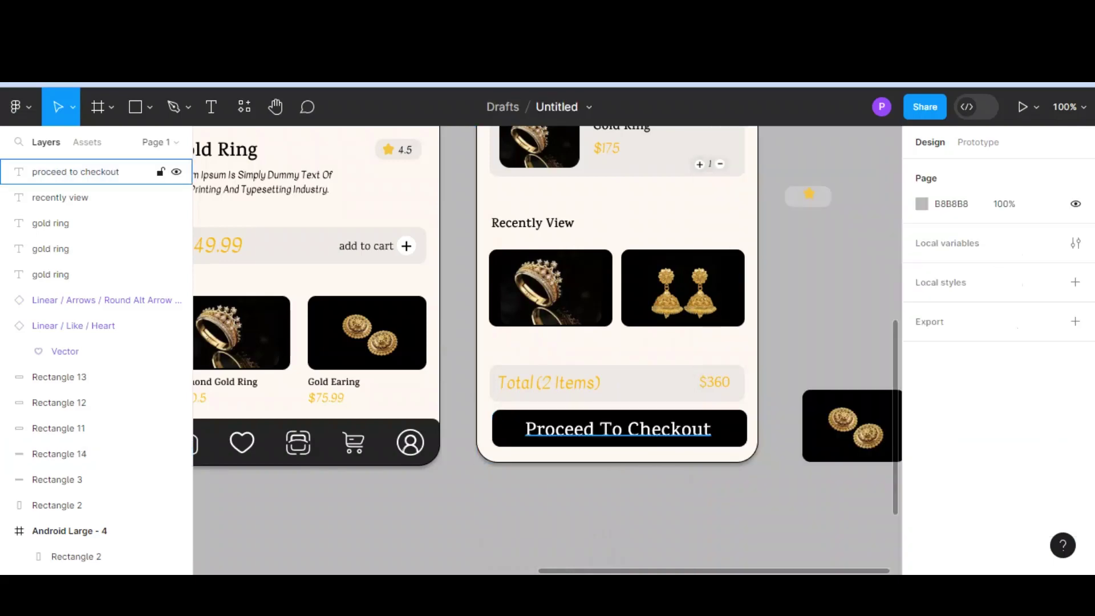
pyautogui.click(76, 172)
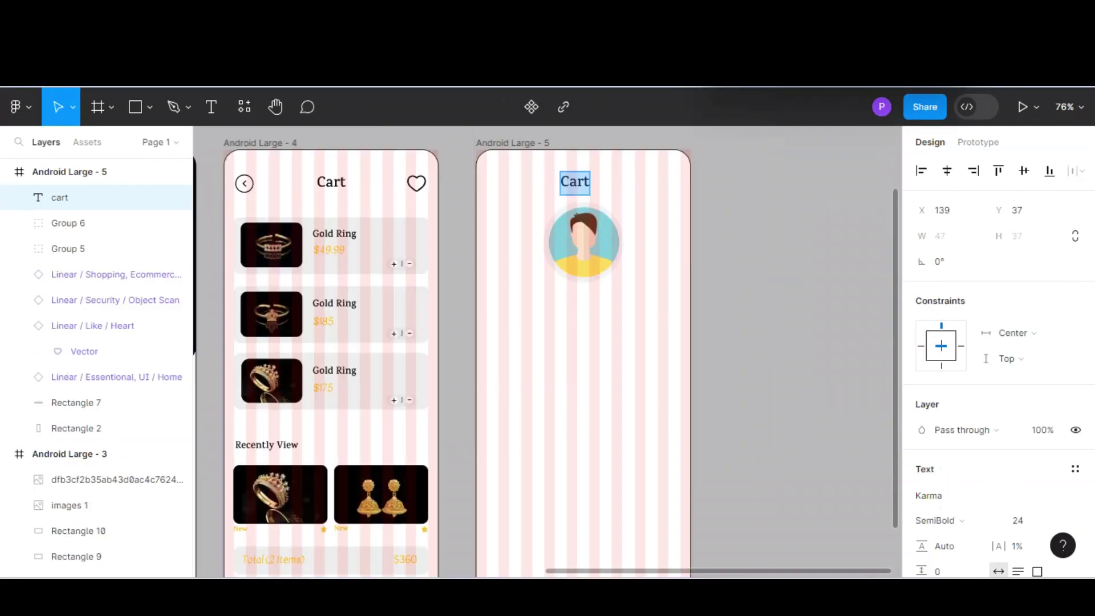
# Step: Finish the My Profile heading and copy it below the avatar as the user's name
pyautogui.click(577, 183)
pyautogui.write('My Profile')
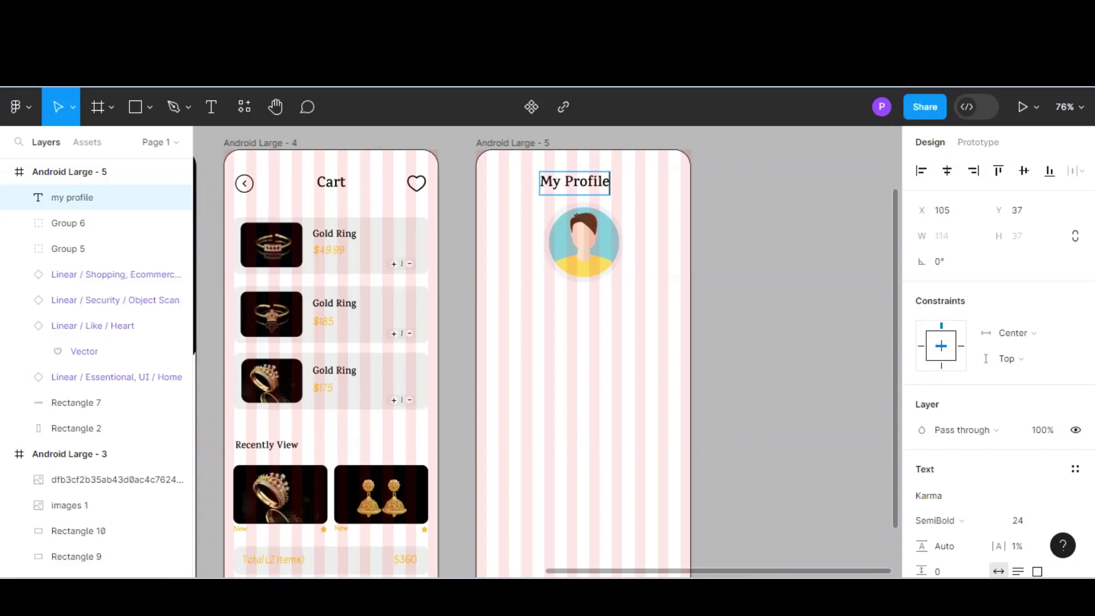
pyautogui.press('Escape')
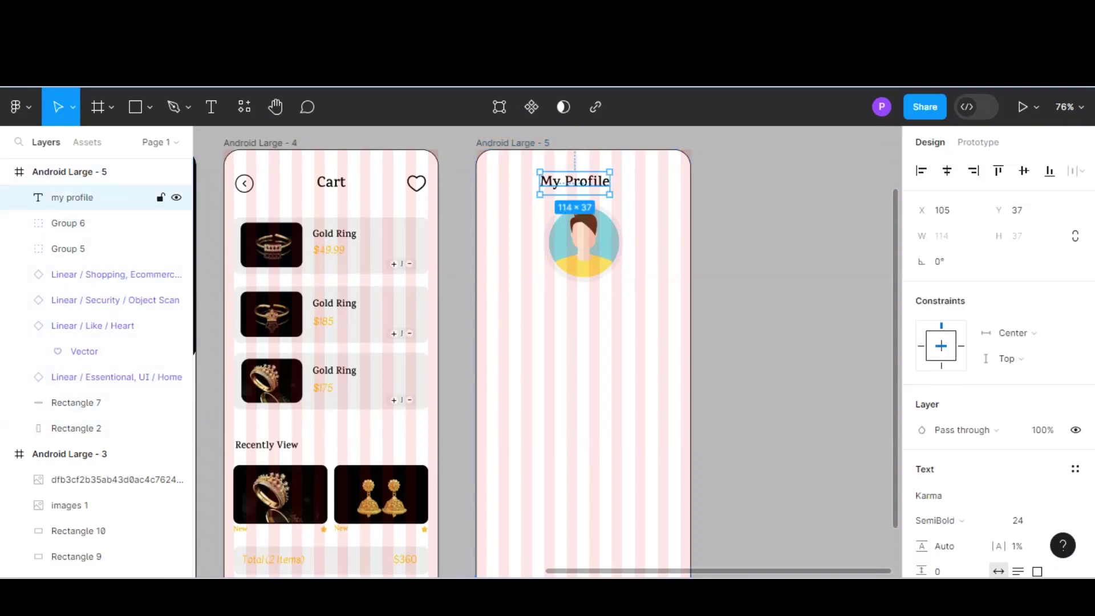
pyautogui.hotkey('ctrl', 'd')
pyautogui.moveTo(575, 182); pyautogui.dragTo(579, 299)
pyautogui.press('Return')
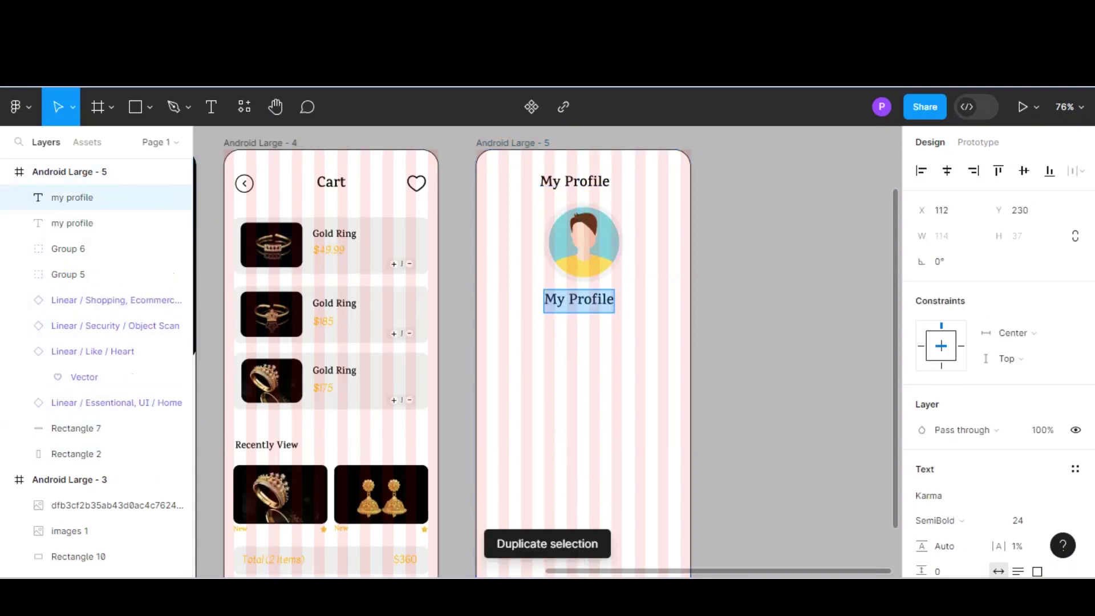
pyautogui.write('j')
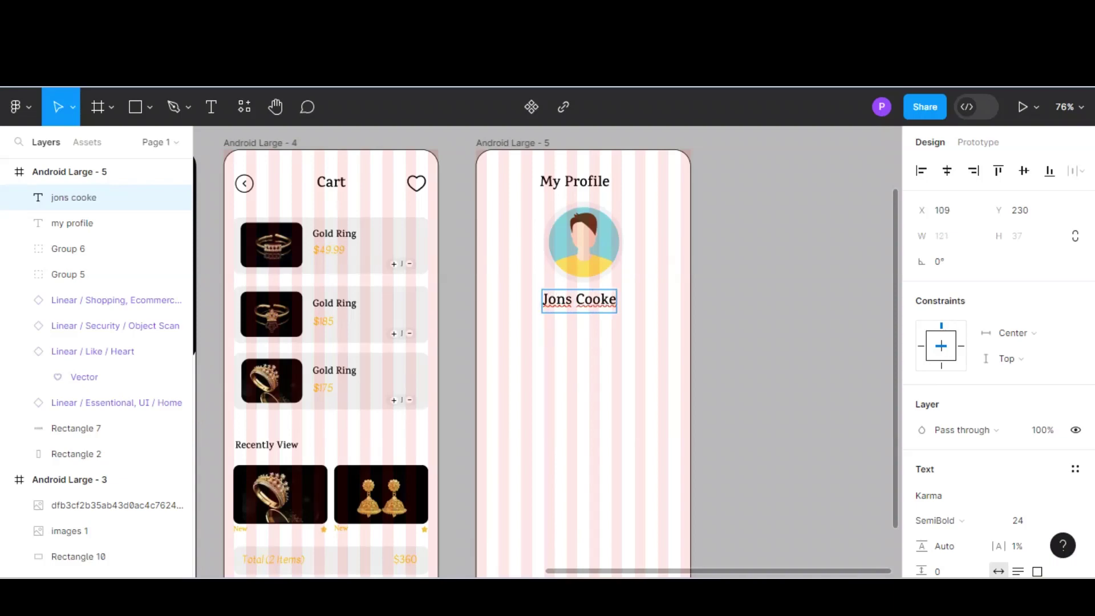
pyautogui.press('Escape')
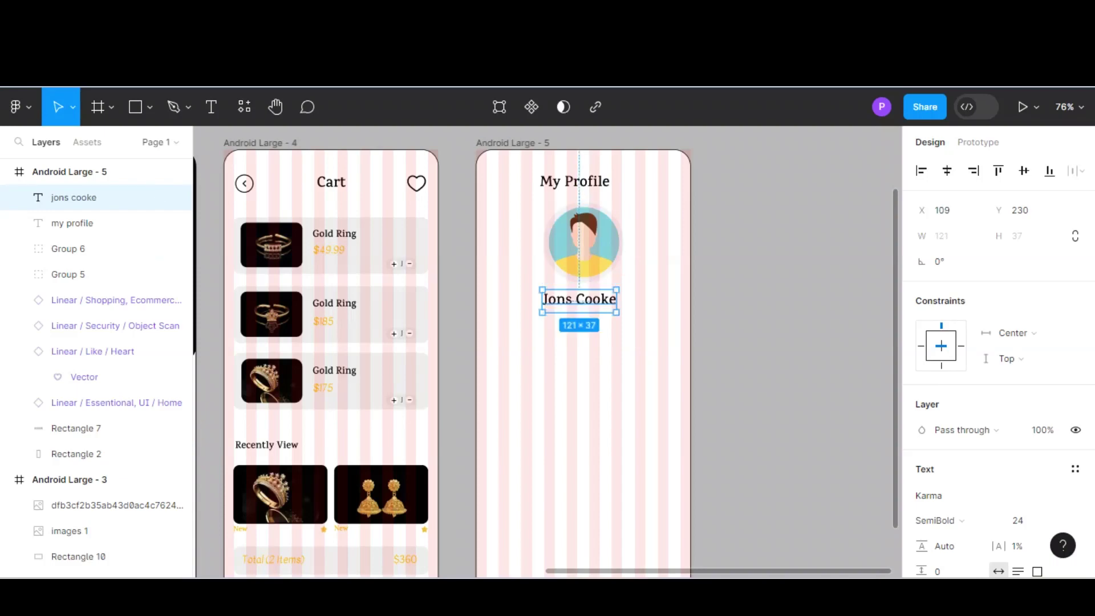
# Step: Set the user name label to font size 20 and select the profile name layer
pyautogui.click(1021, 521)
pyautogui.click(1036, 382)
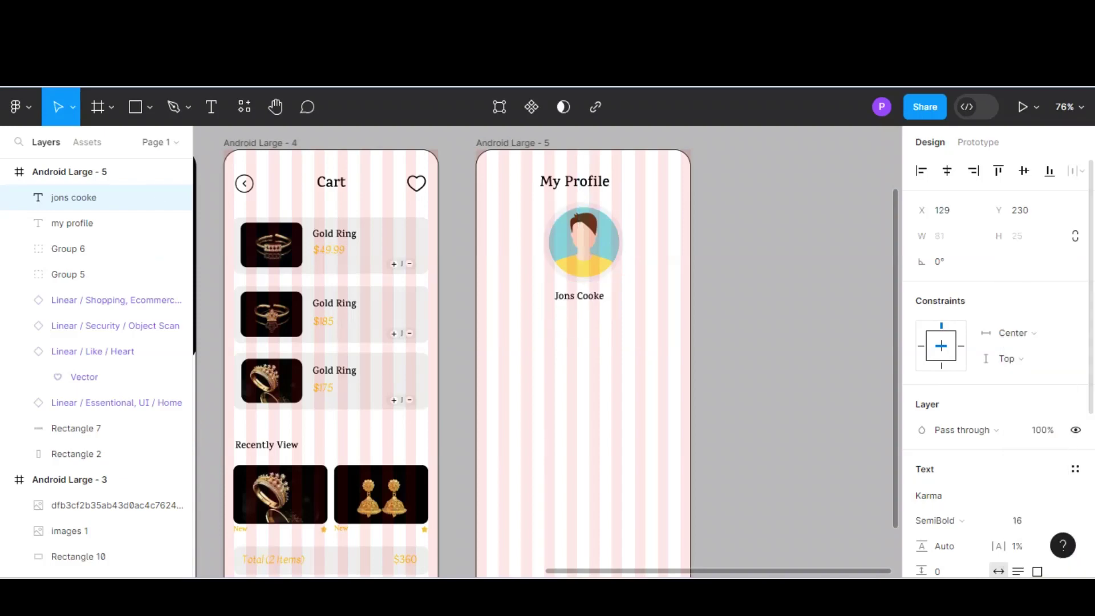
pyautogui.click(1021, 520)
pyautogui.click(1037, 399)
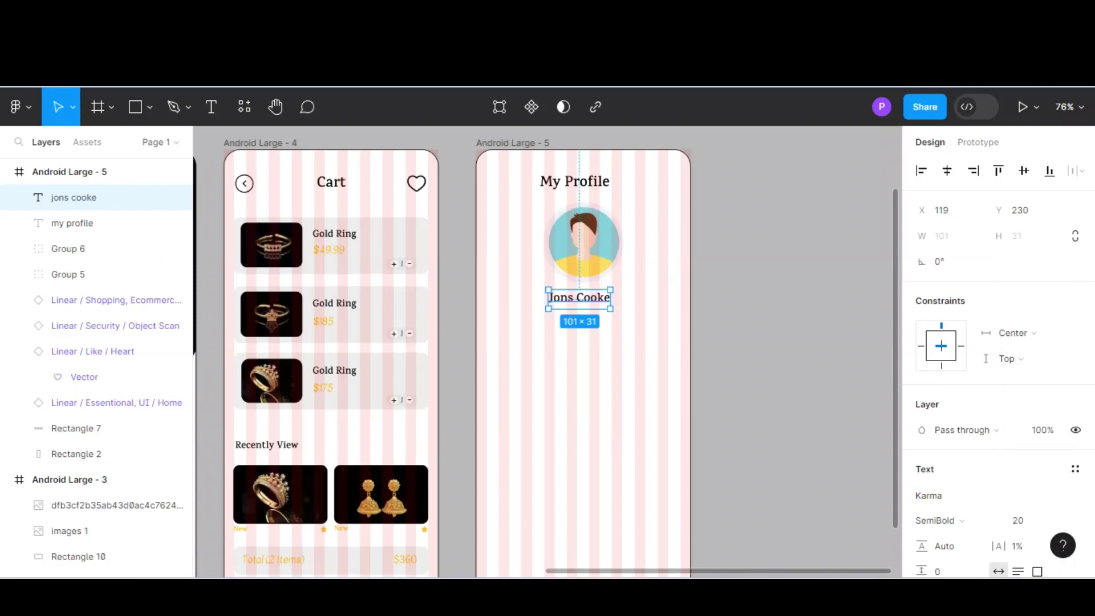
pyautogui.scroll(5, 548, 351)
pyautogui.scroll(-2, 752, 342)
pyautogui.hscroll(3, 627, 343)
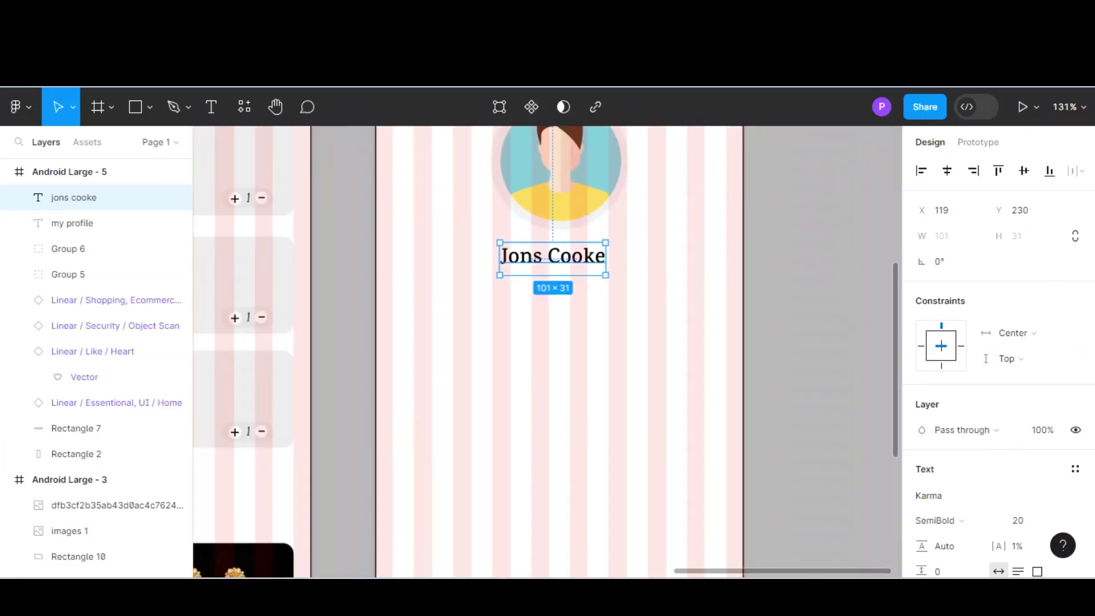
pyautogui.scroll(5, 559, 342)
pyautogui.scroll(-1, 559, 343)
pyautogui.click(559, 263)
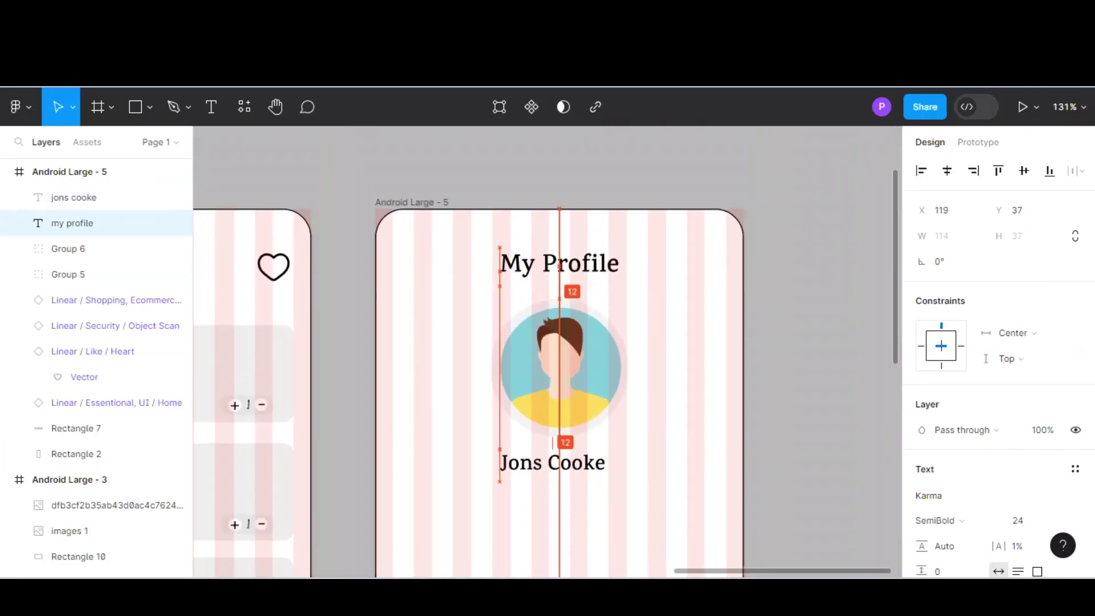
pyautogui.press('Escape')
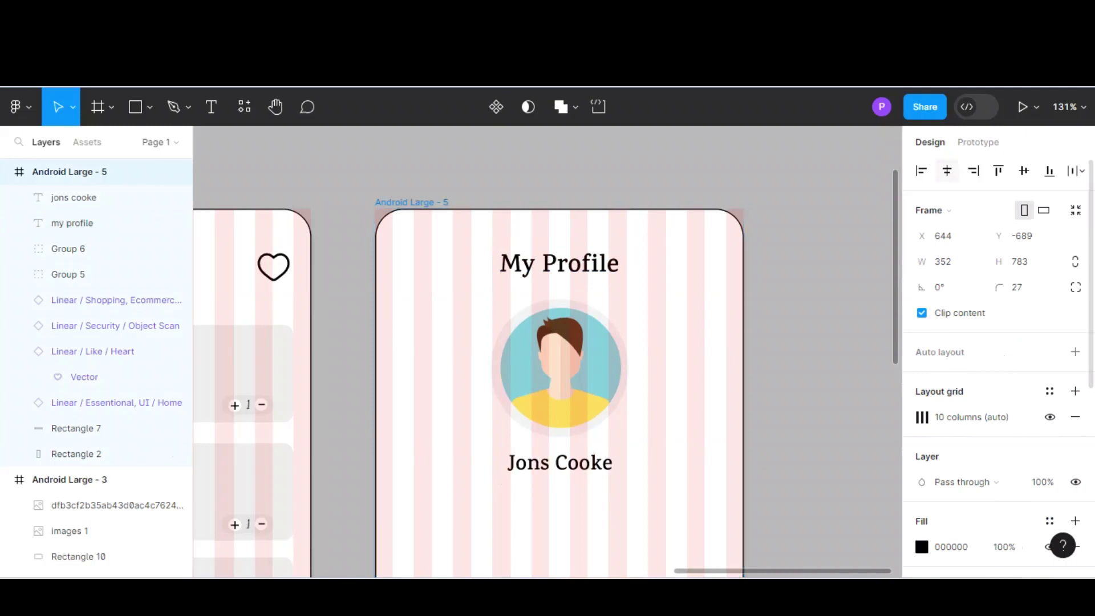
pyautogui.click(75, 197)
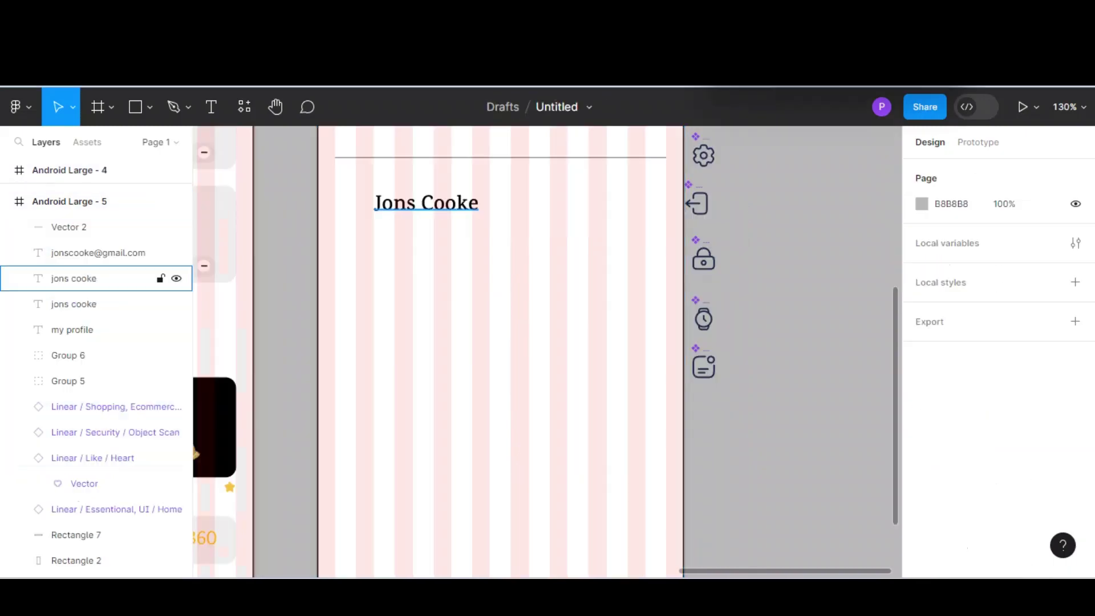
# Step: Retype the copied name as Account and move it just under the divider
pyautogui.click(86, 278)
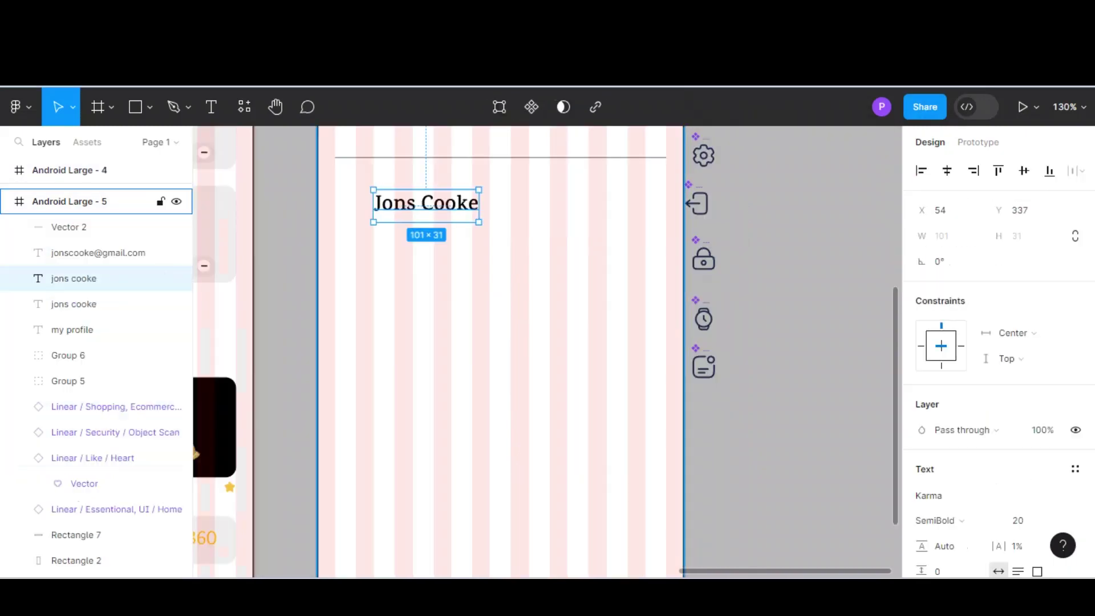
pyautogui.press('Return')
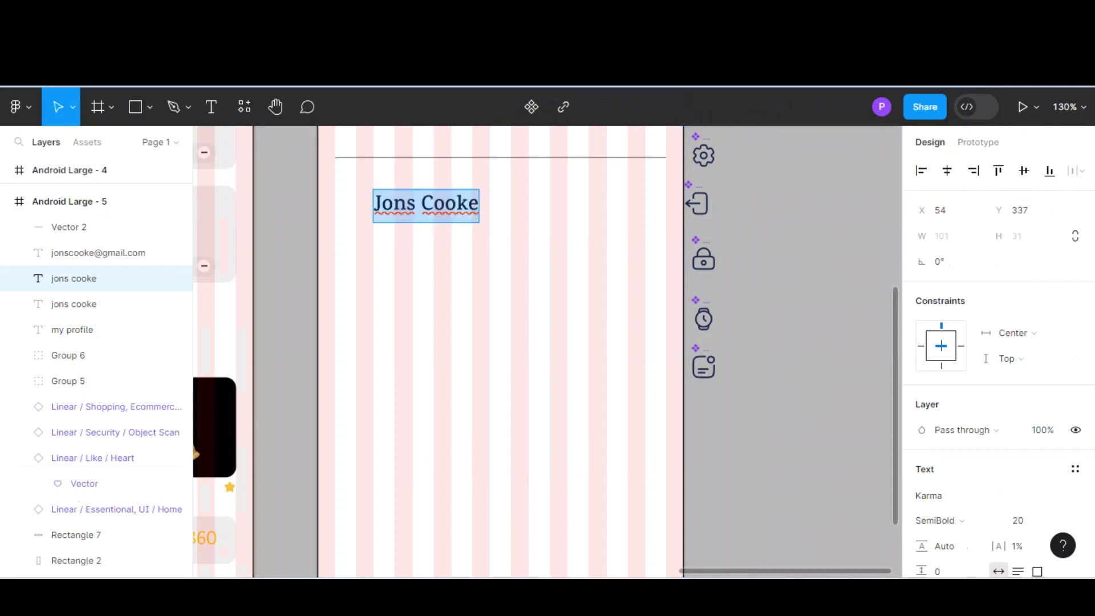
pyautogui.write('account')
pyautogui.press('Escape')
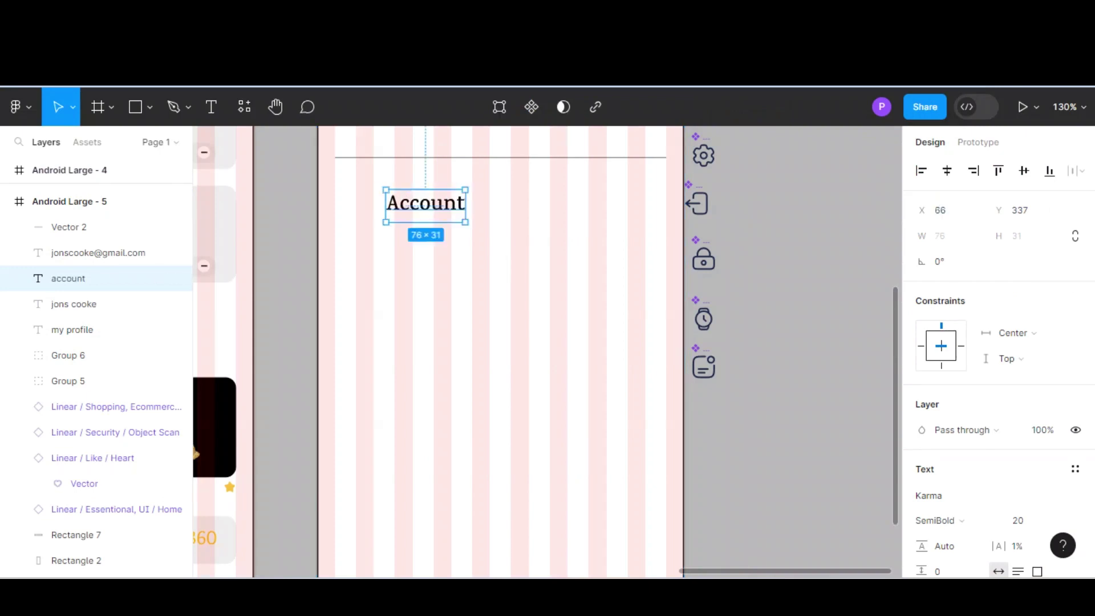
pyautogui.moveTo(426, 205); pyautogui.dragTo(364, 182)
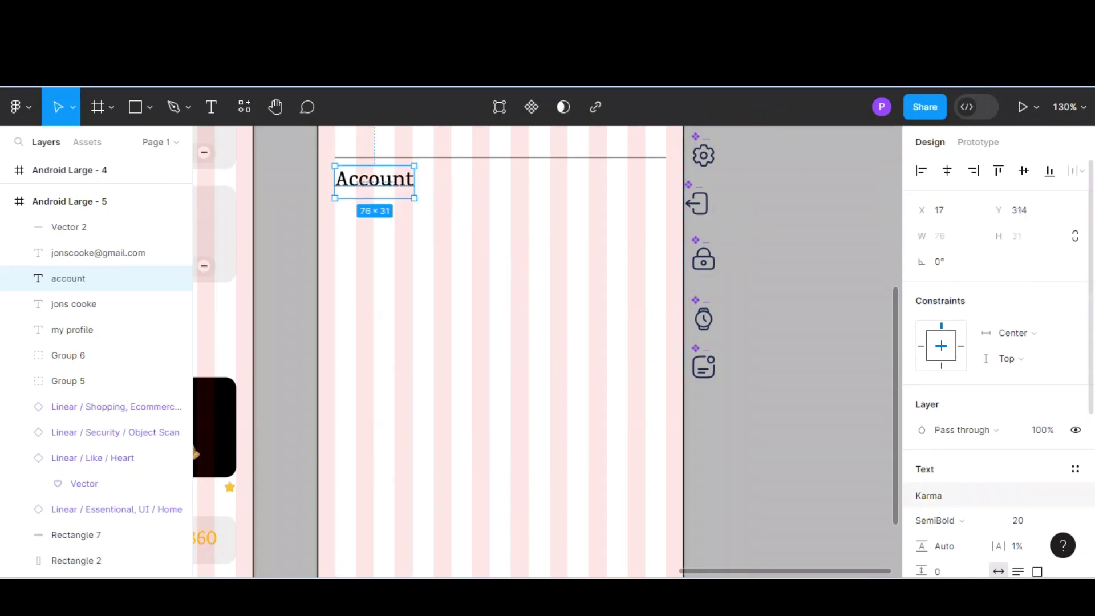
# Step: Give the Account label Regular weight and font size 16
pyautogui.click(938, 520)
pyautogui.click(952, 501)
pyautogui.click(935, 519)
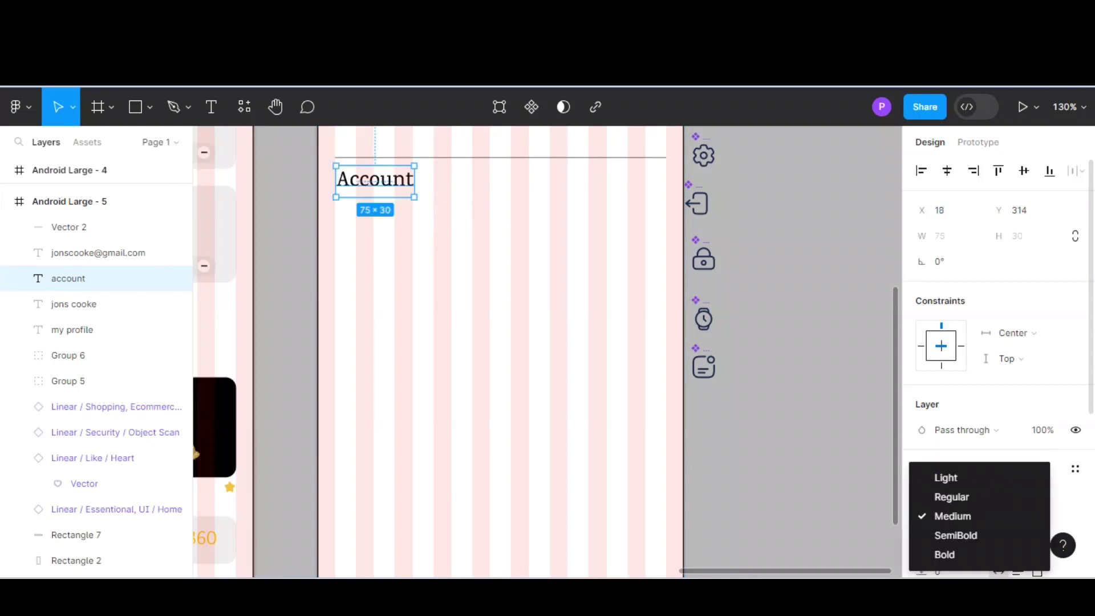
pyautogui.click(951, 496)
pyautogui.click(1060, 520)
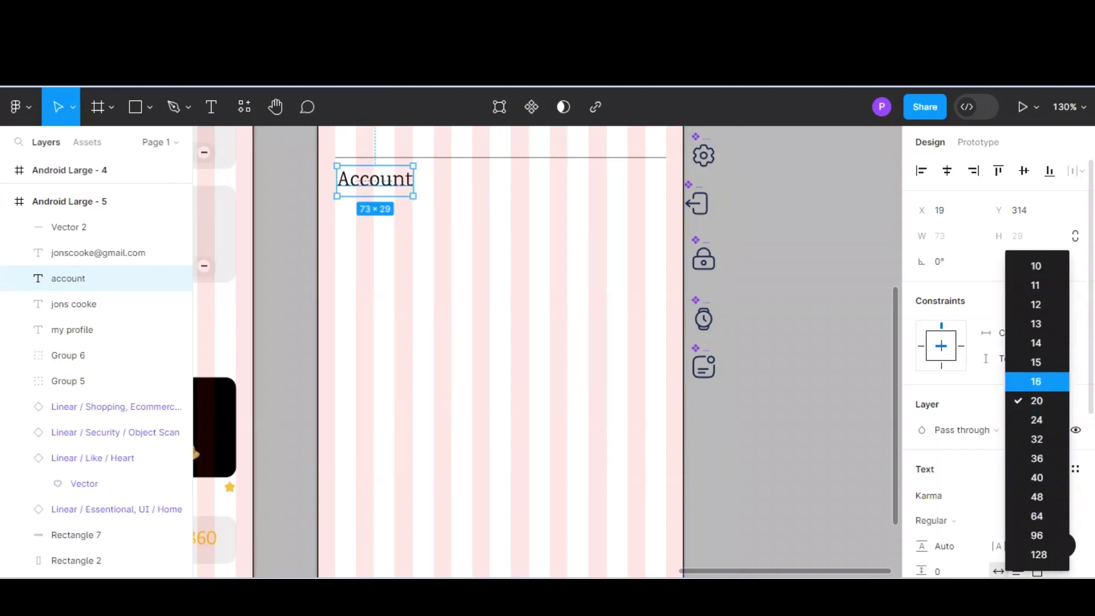
pyautogui.click(1036, 379)
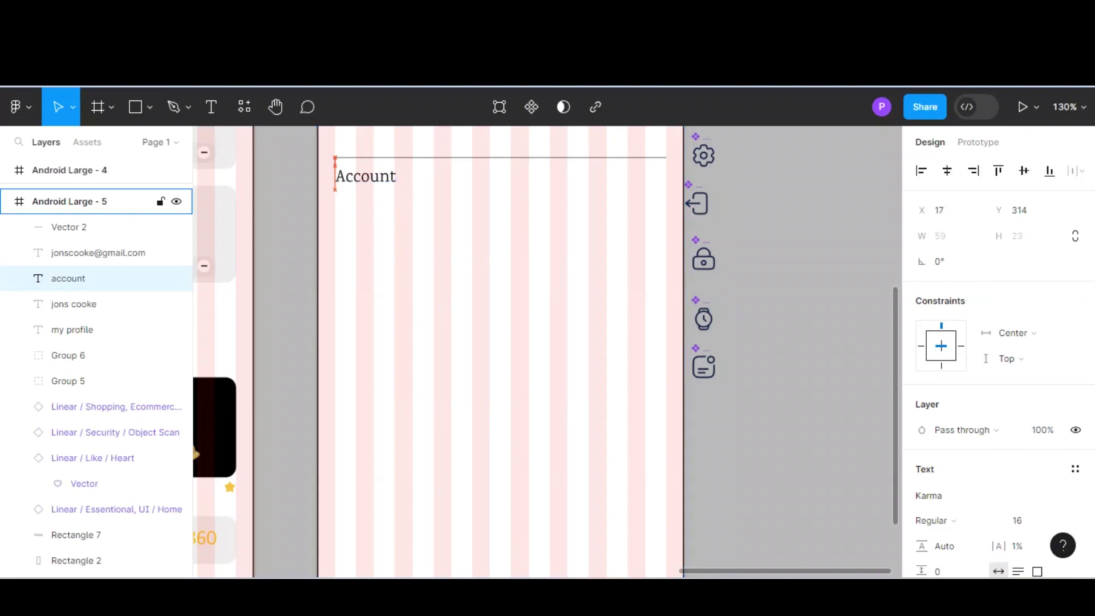
pyautogui.press('Left')
pyautogui.press('Left')
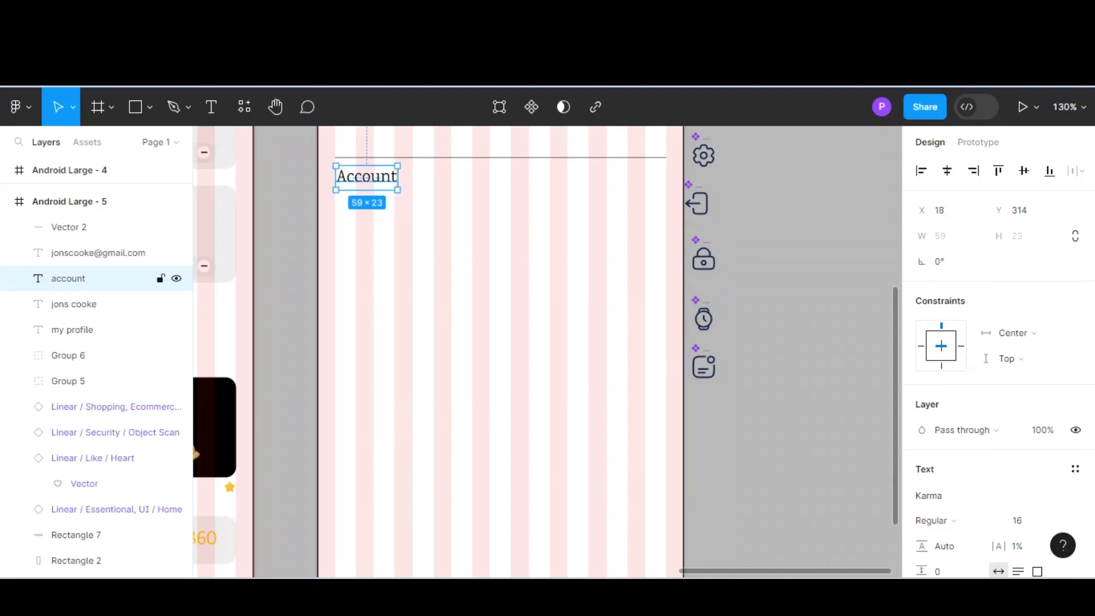
# Step: Stack indented Settings and Notification labels below Account, plus another copy beneath
pyautogui.hotkey('ctrl', 'd')
pyautogui.moveTo(367, 176); pyautogui.dragTo(404, 221)
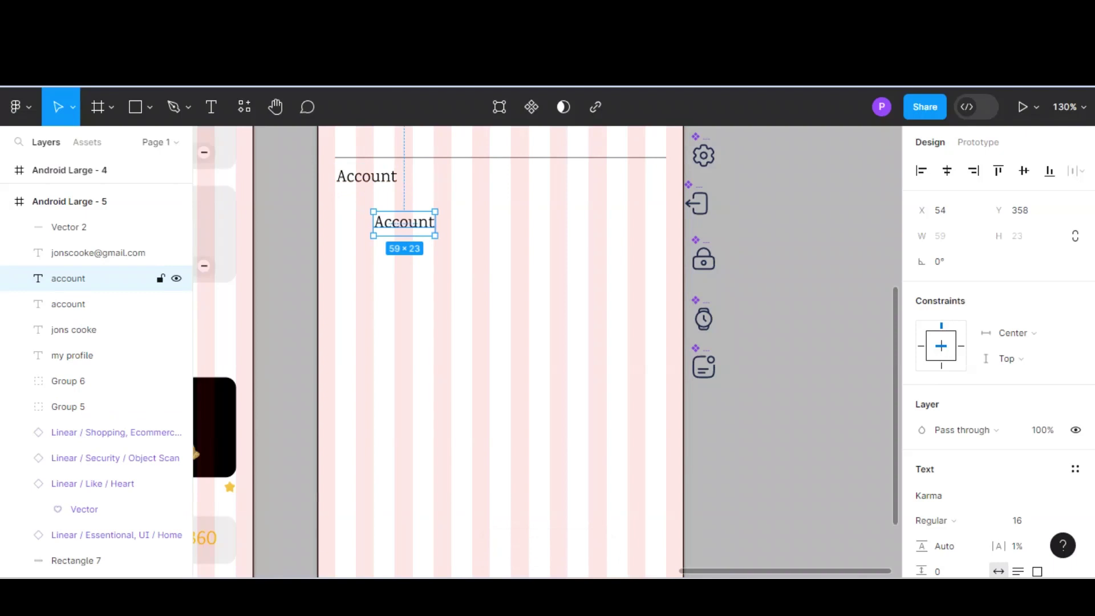
pyautogui.press('Return')
pyautogui.write('Settings')
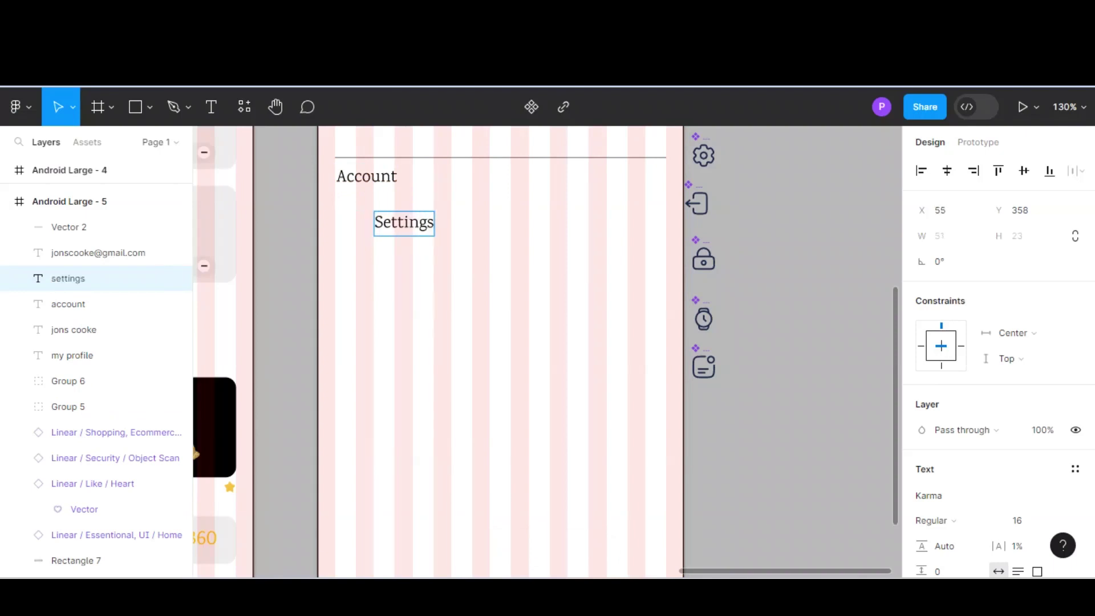
pyautogui.press('Escape')
pyautogui.hotkey('ctrl', 'd')
pyautogui.moveTo(403, 222); pyautogui.dragTo(404, 256)
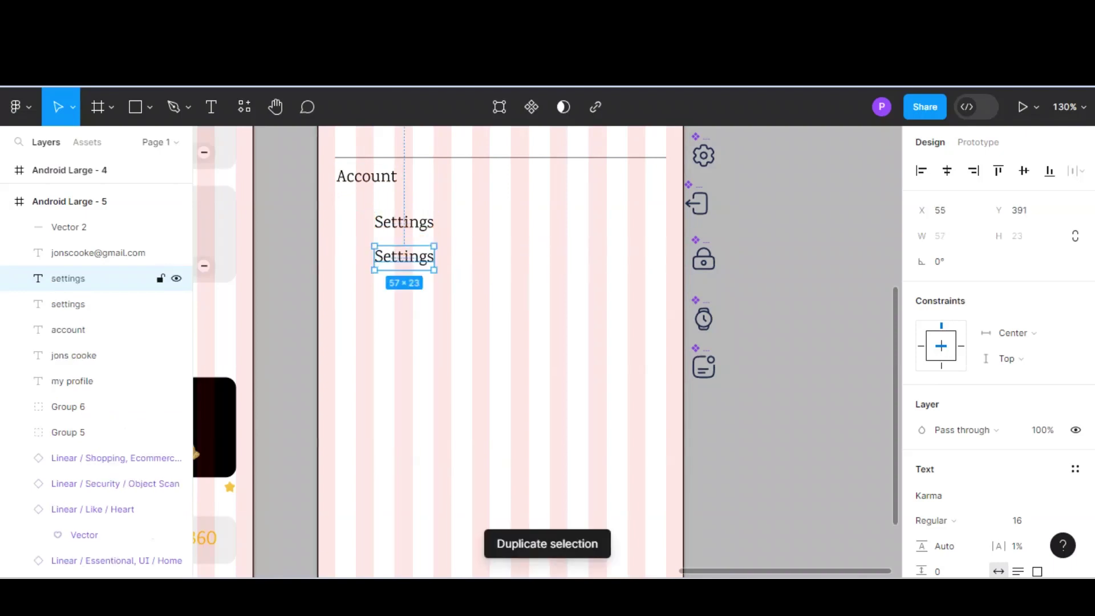
pyautogui.press('Return')
pyautogui.write('Notification')
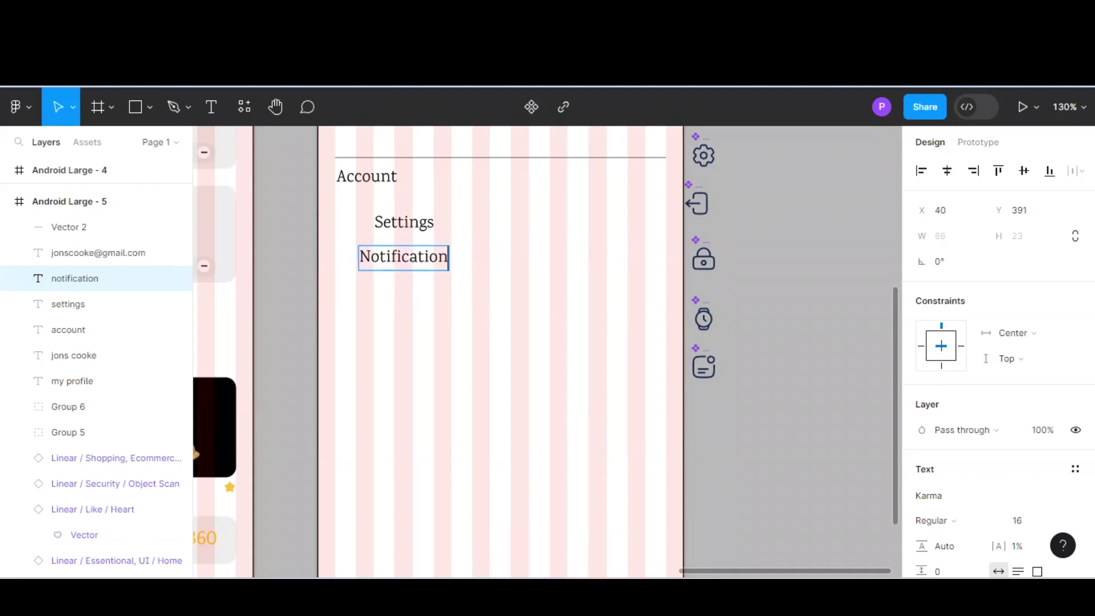
pyautogui.press('Escape')
pyautogui.hotkey('ctrl', 'd')
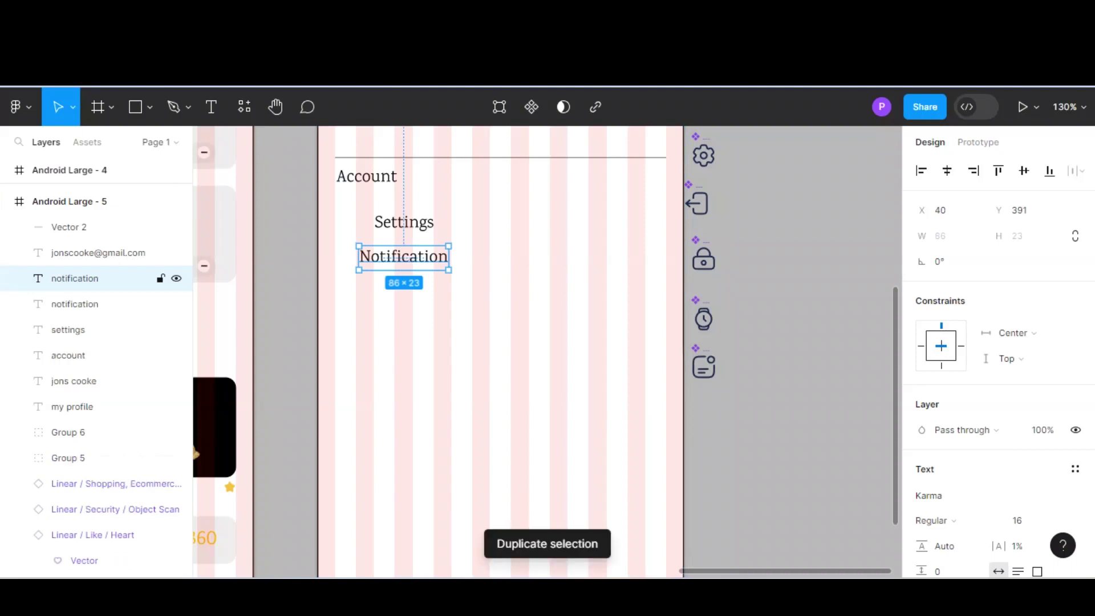
pyautogui.moveTo(404, 256); pyautogui.dragTo(407, 295)
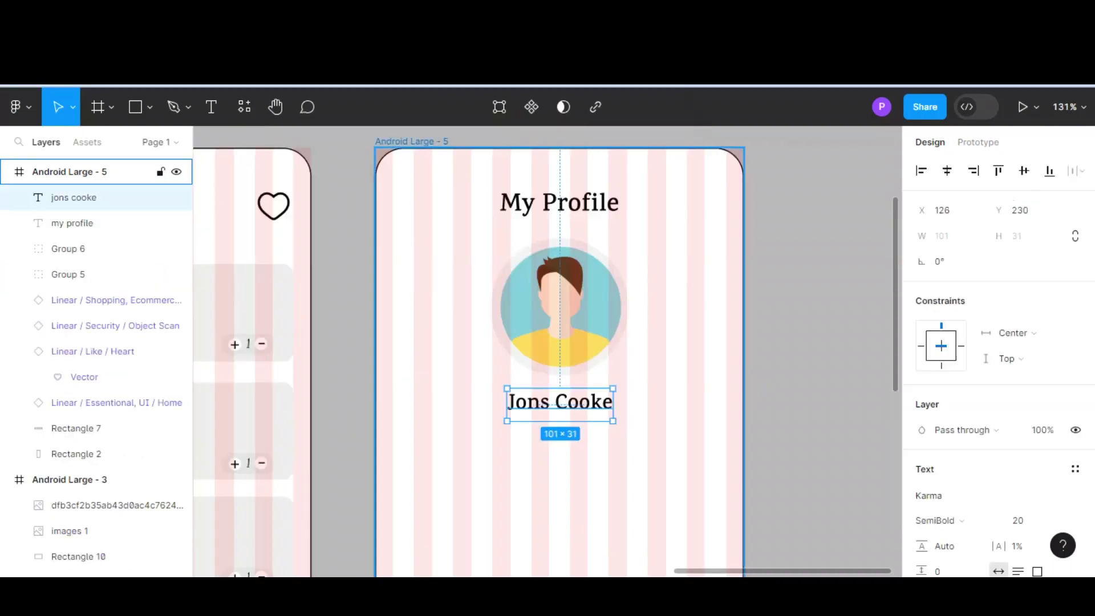
# Step: Copy the profile name just below itself and type the user's email address
pyautogui.hotkey('ctrl', 'd')
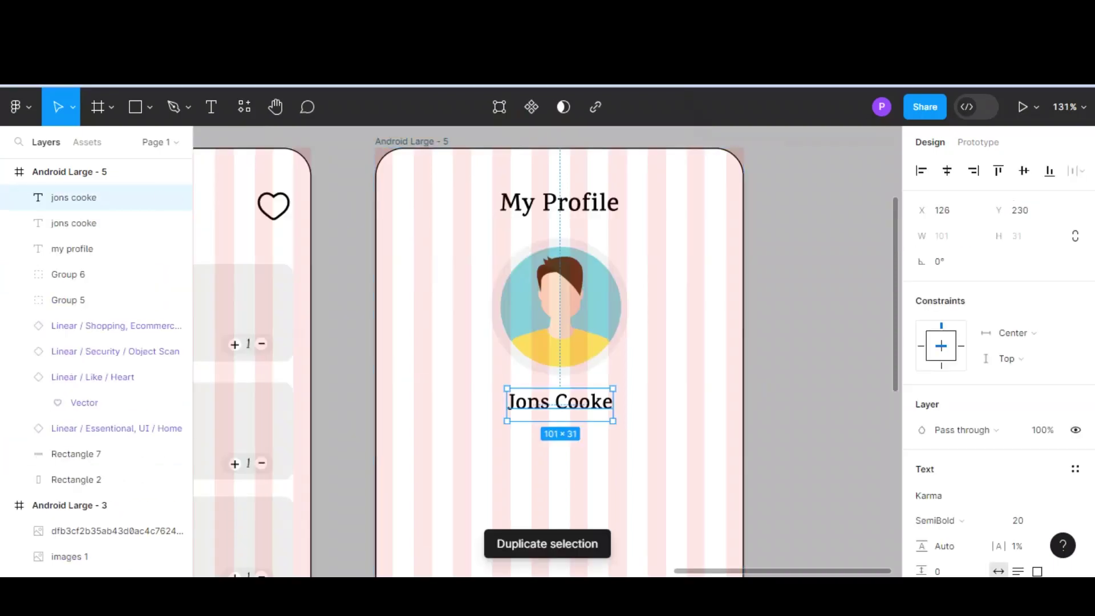
pyautogui.moveTo(560, 401); pyautogui.dragTo(560, 439)
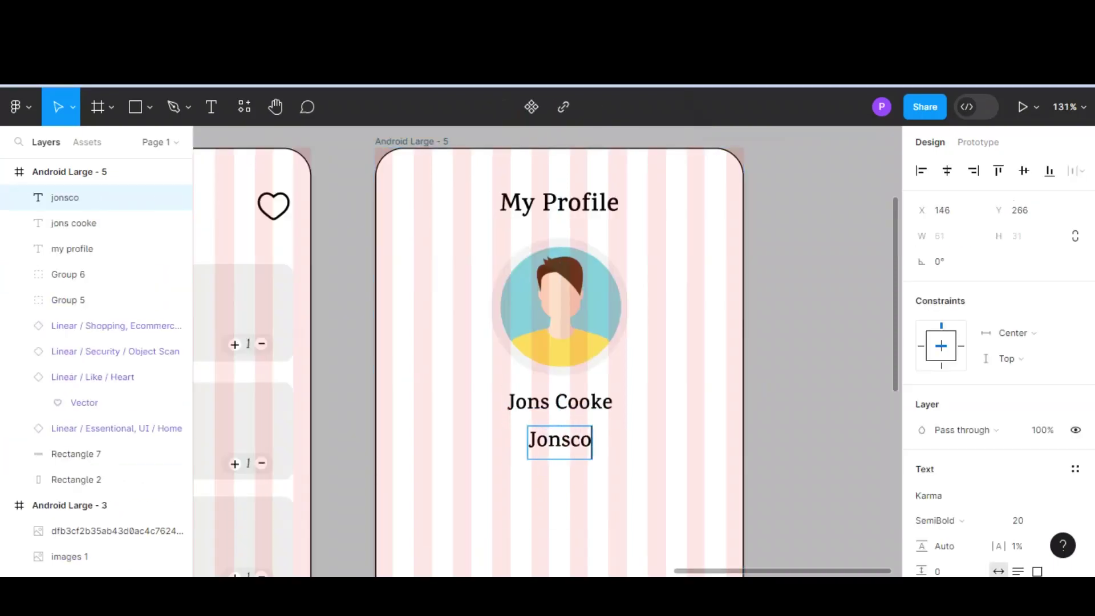
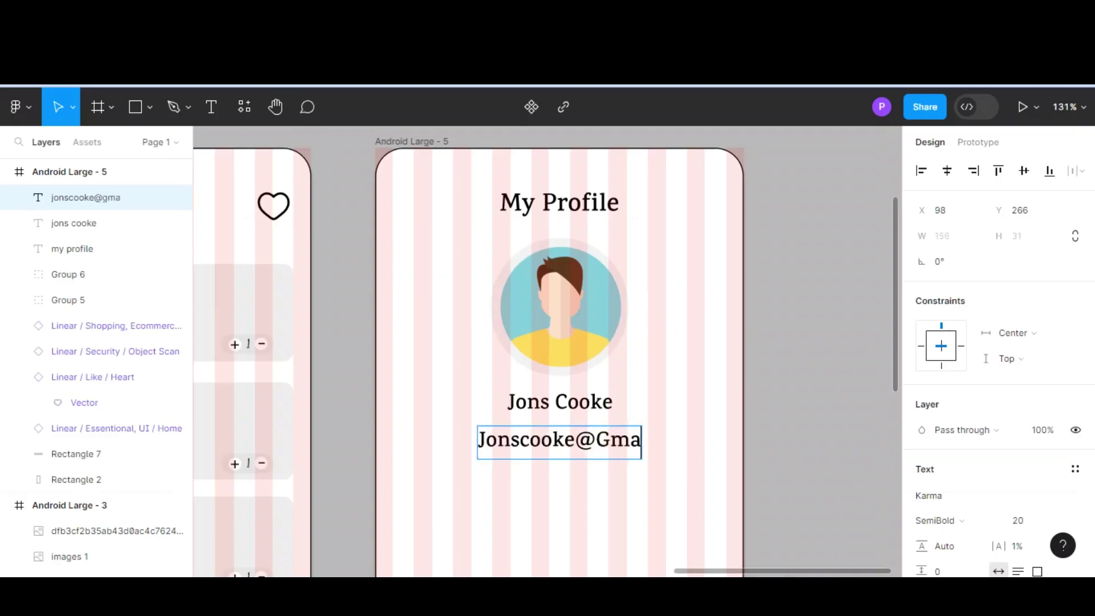
pyautogui.press('Escape')
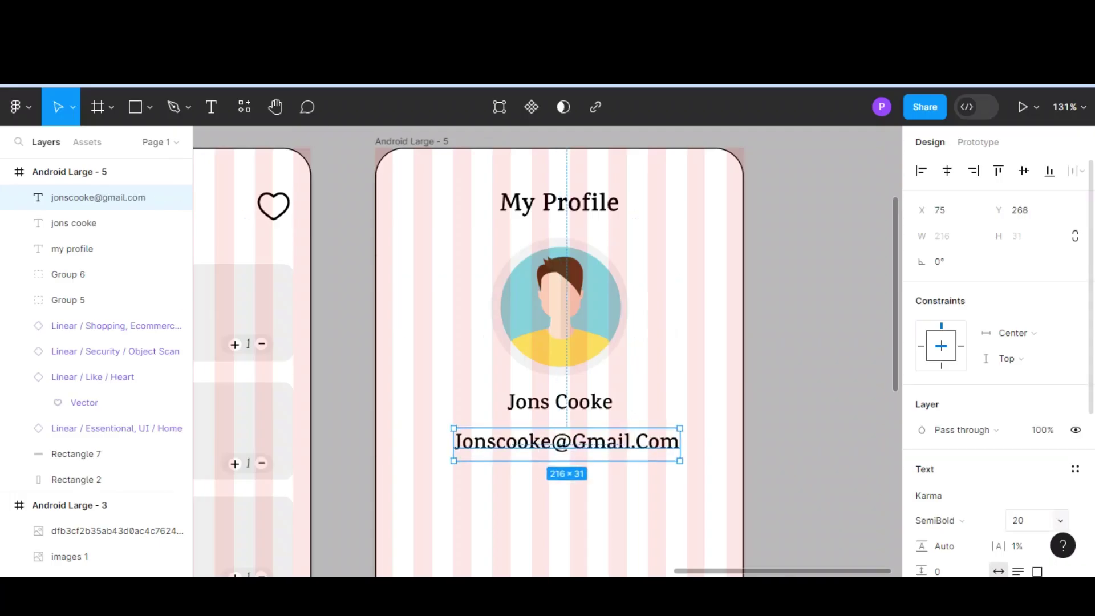
# Step: Set the email line to Regular weight at font size 14
pyautogui.click(1018, 520)
pyautogui.click(1027, 382)
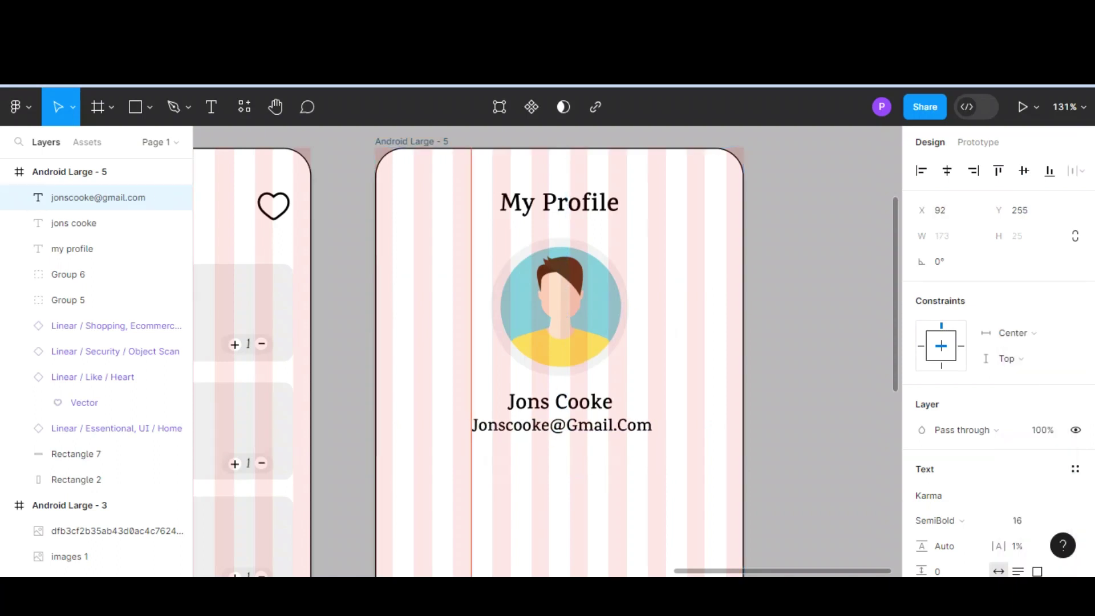
pyautogui.scroll(-4, 998, 343)
pyautogui.click(936, 280)
pyautogui.click(941, 259)
pyautogui.click(935, 280)
pyautogui.click(938, 260)
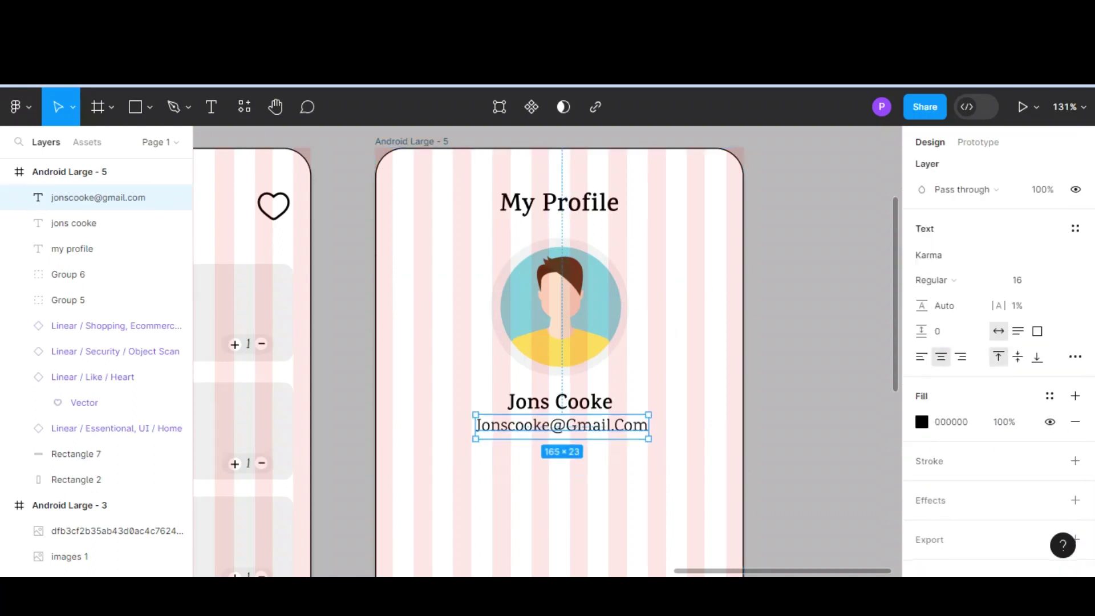
pyautogui.click(1027, 280)
pyautogui.click(1027, 259)
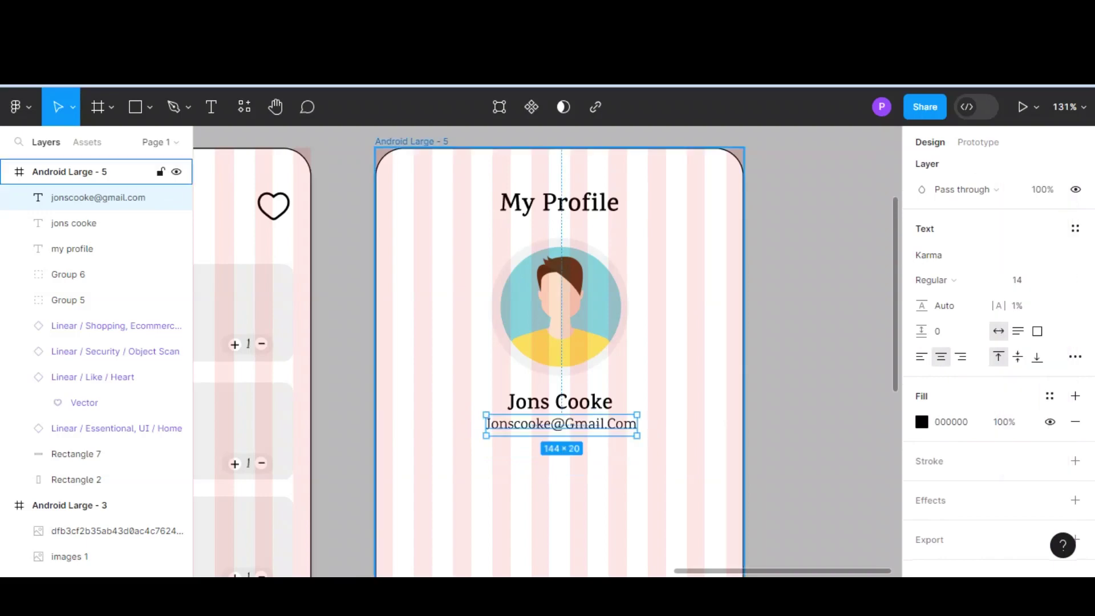
pyautogui.press('Escape')
pyautogui.scroll(-3, 547, 342)
# Step: Duplicate the divider line and move the copy into the Android Large - 4 screen
pyautogui.hscroll(-10, 548, 343)
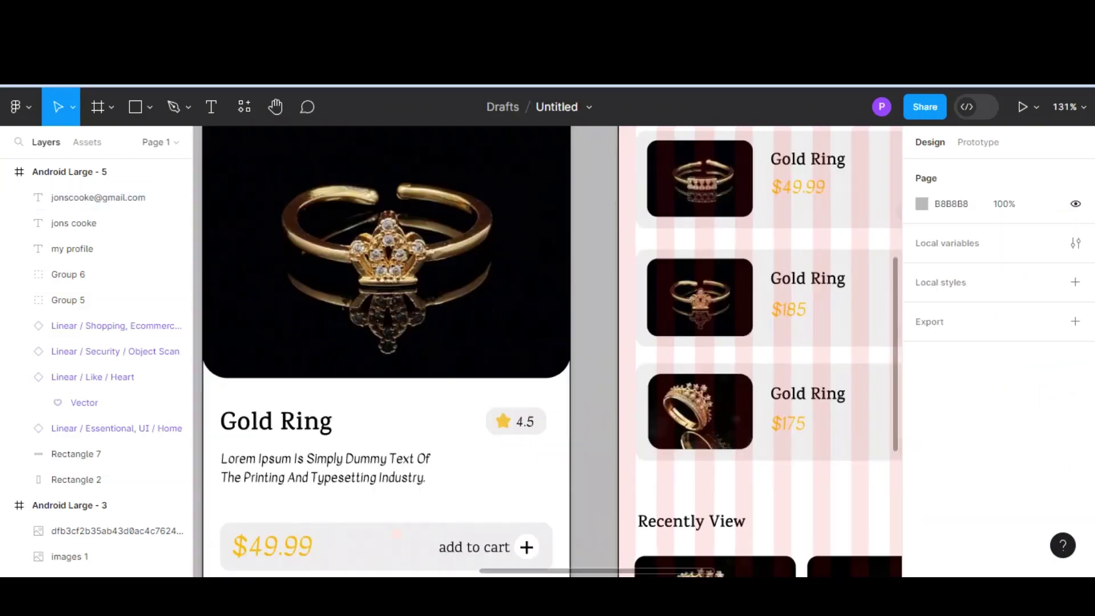
pyautogui.click(299, 255)
pyautogui.hotkey('ctrl', 'd')
pyautogui.moveTo(299, 255); pyautogui.dragTo(757, 472)
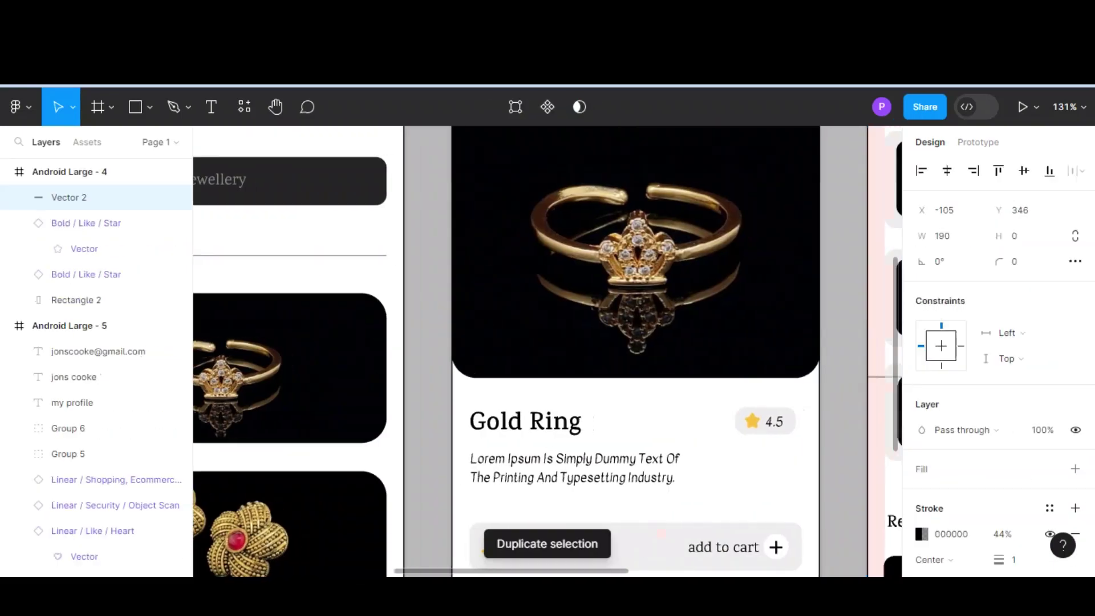
# Step: Zoom to actual size and hide the layout grid on the Android Large - 4 frame
pyautogui.scroll(2, 757, 473)
pyautogui.press('Escape')
pyautogui.hotkey('shift', '1')
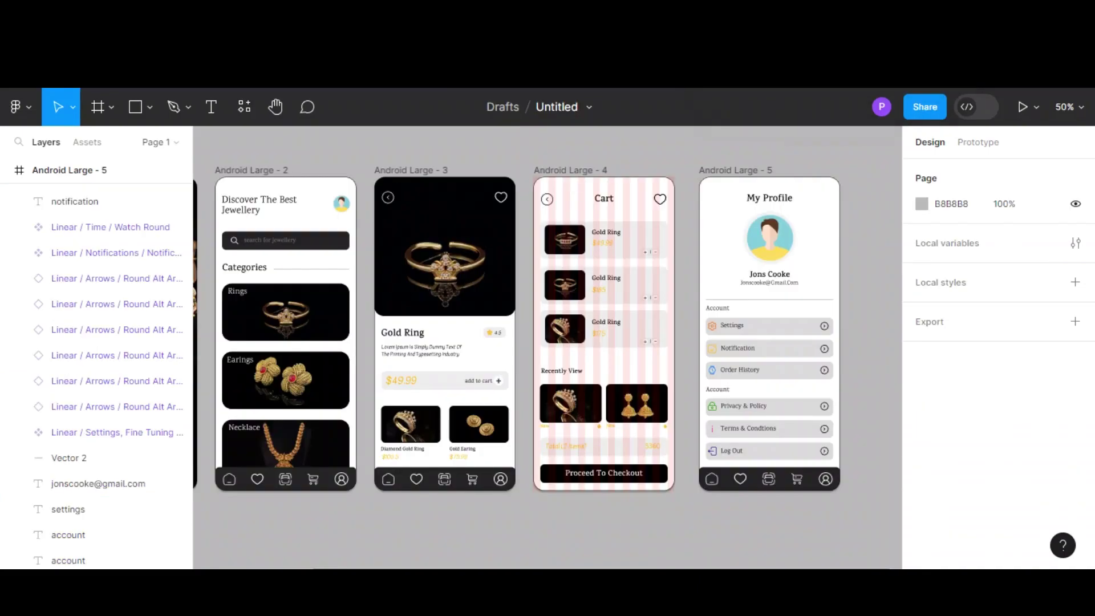
pyautogui.hotkey('shift', '0')
pyautogui.click(656, 365)
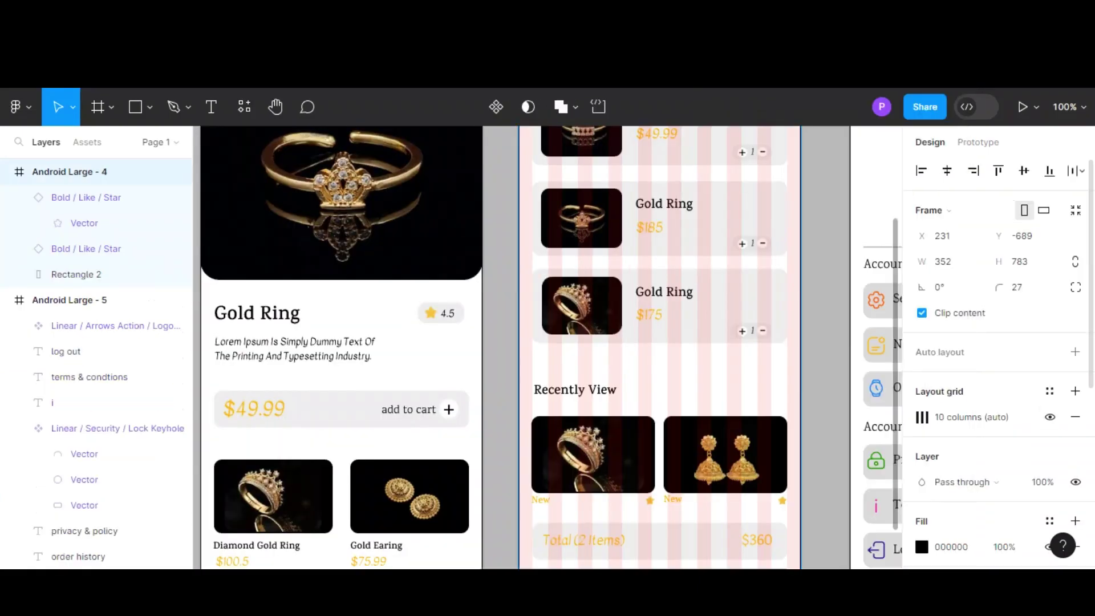
pyautogui.click(1049, 417)
# Step: Lower the fill opacity of the Account headings on the profile screen to a dimmed grey
pyautogui.hscroll(10, 571, 343)
pyautogui.scroll(-3, 563, 342)
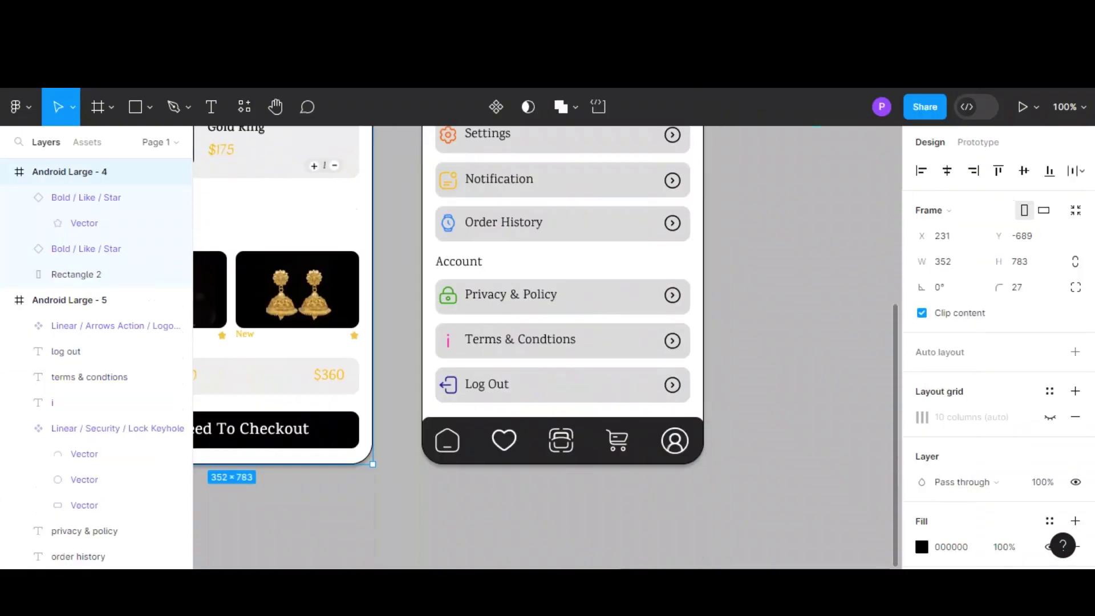
pyautogui.scroll(2, 563, 342)
pyautogui.click(459, 184)
pyautogui.scroll(-4, 996, 343)
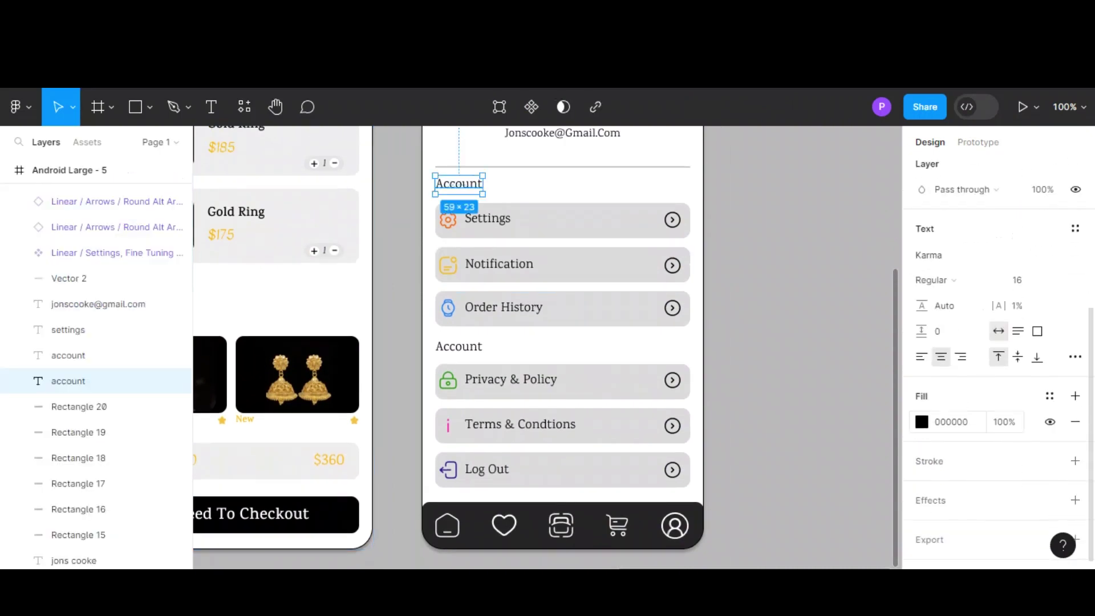
pyautogui.press('Escape')
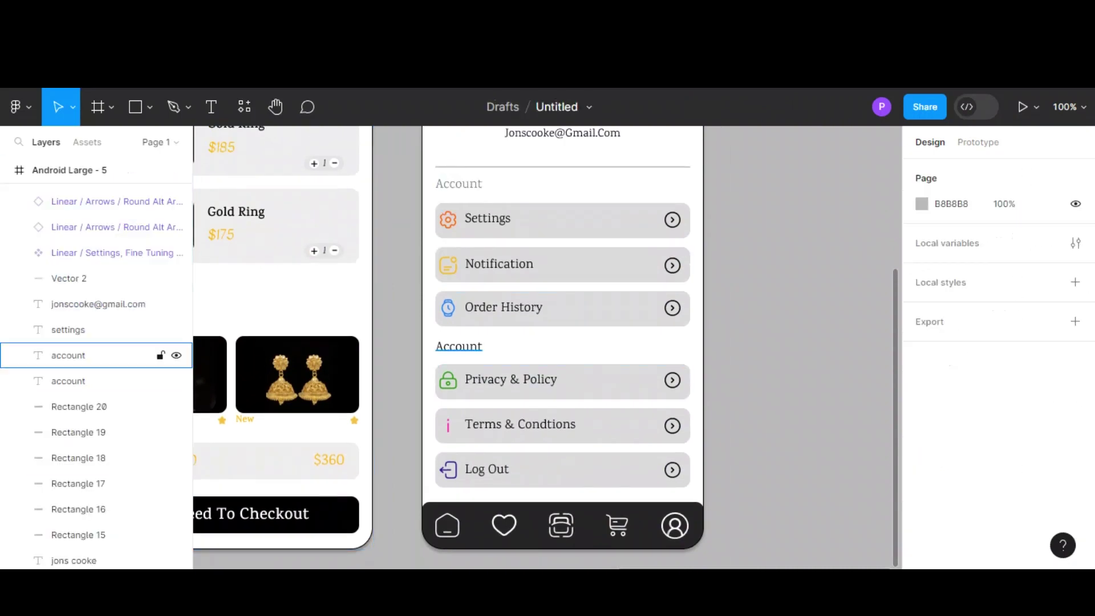
pyautogui.click(68, 355)
pyautogui.scroll(-4, 998, 348)
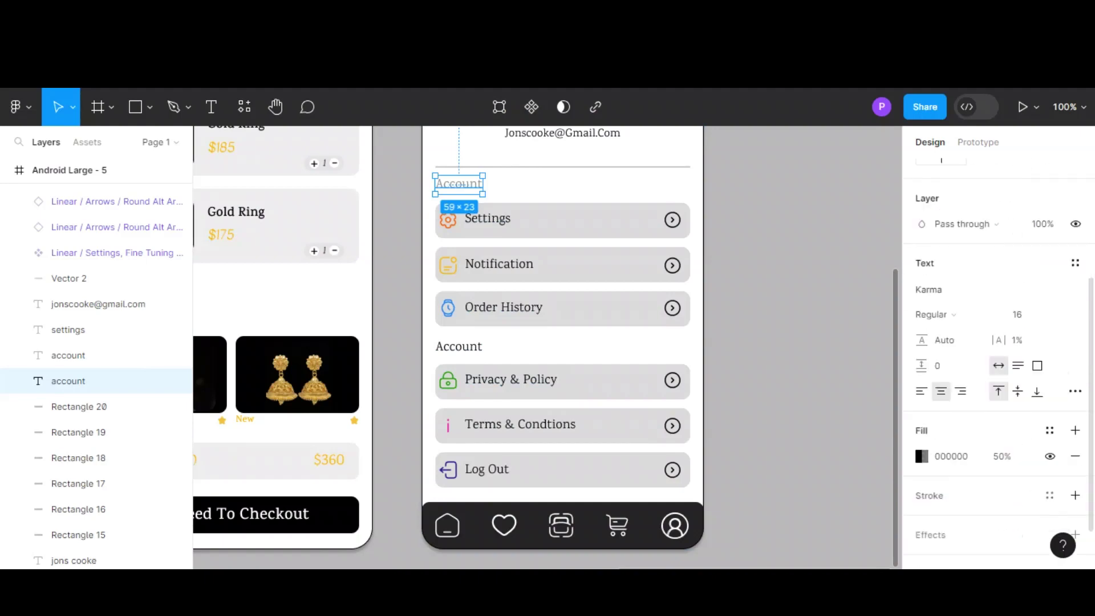
pyautogui.press('Return')
pyautogui.press('Escape')
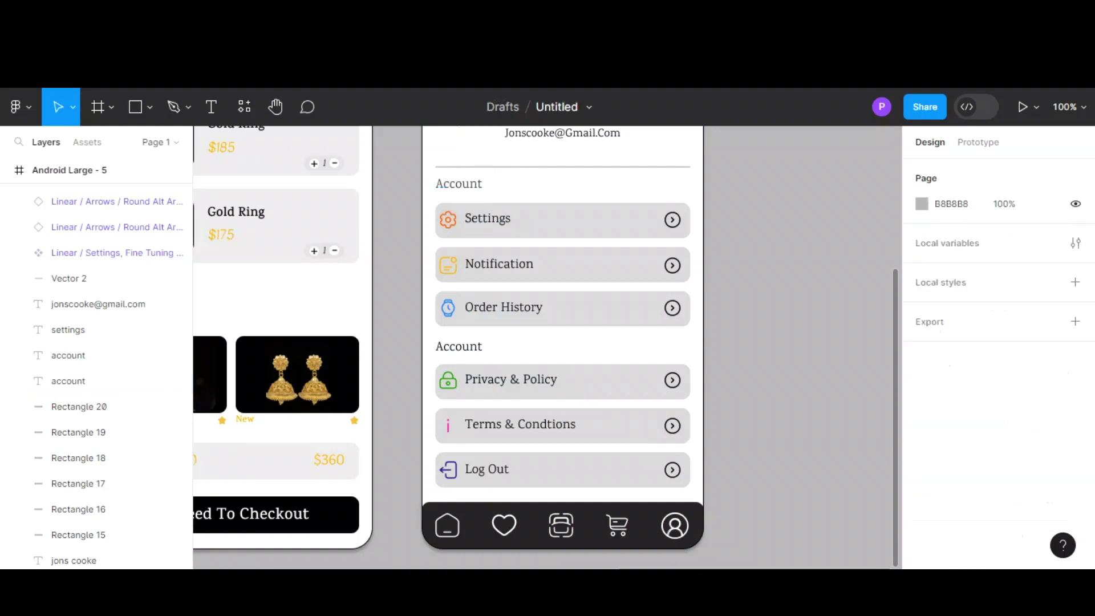
# Step: Recheck the top Account heading, then zoom out to view all the screens
pyautogui.click(68, 381)
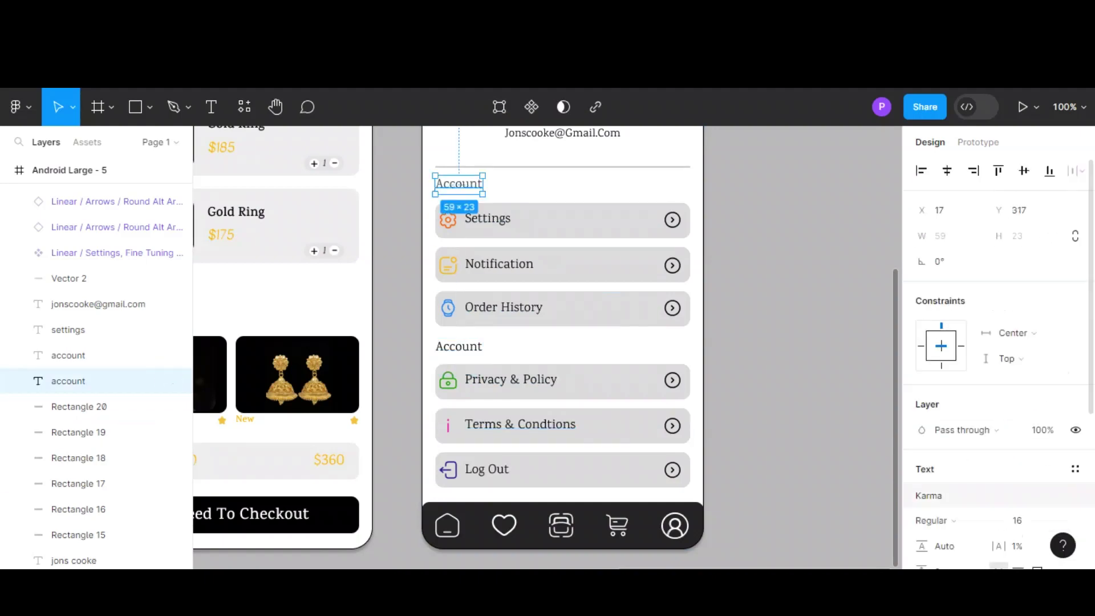
pyautogui.press('Escape')
pyautogui.scroll(2, 547, 342)
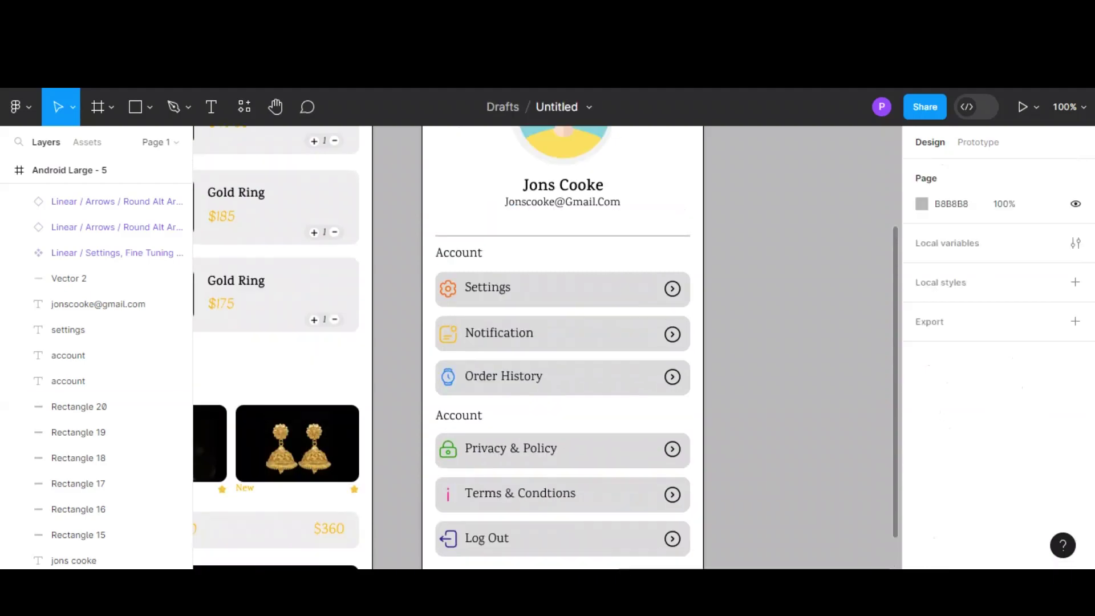
pyautogui.scroll(2, 547, 342)
pyautogui.press('-')
pyautogui.hscroll(-5, 548, 342)
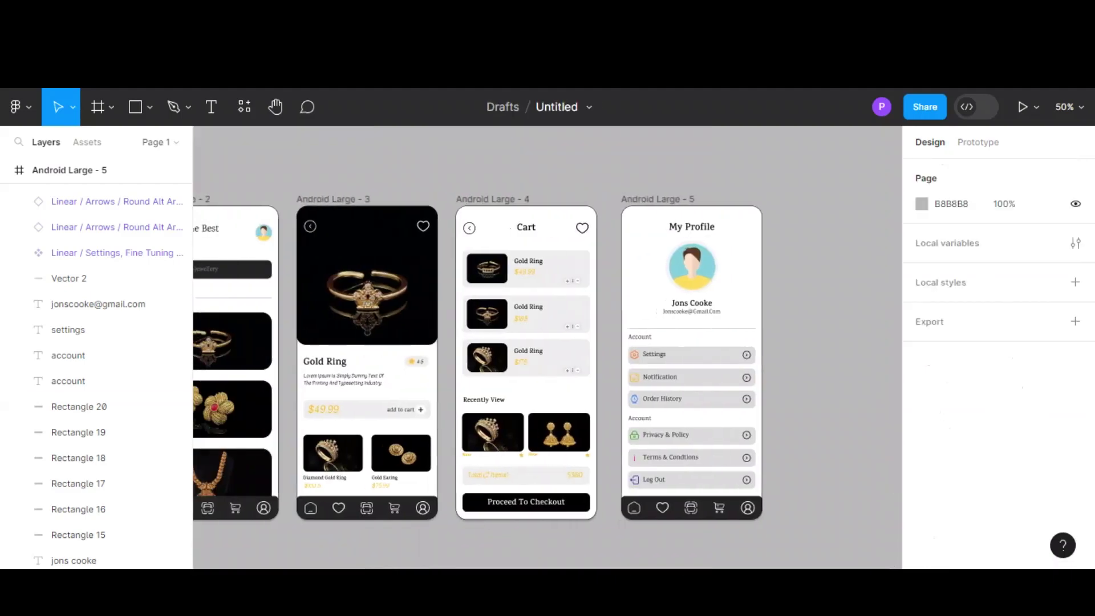
pyautogui.hscroll(-5, 547, 342)
pyautogui.hscroll(-1, 548, 342)
pyautogui.scroll(2, 742, 342)
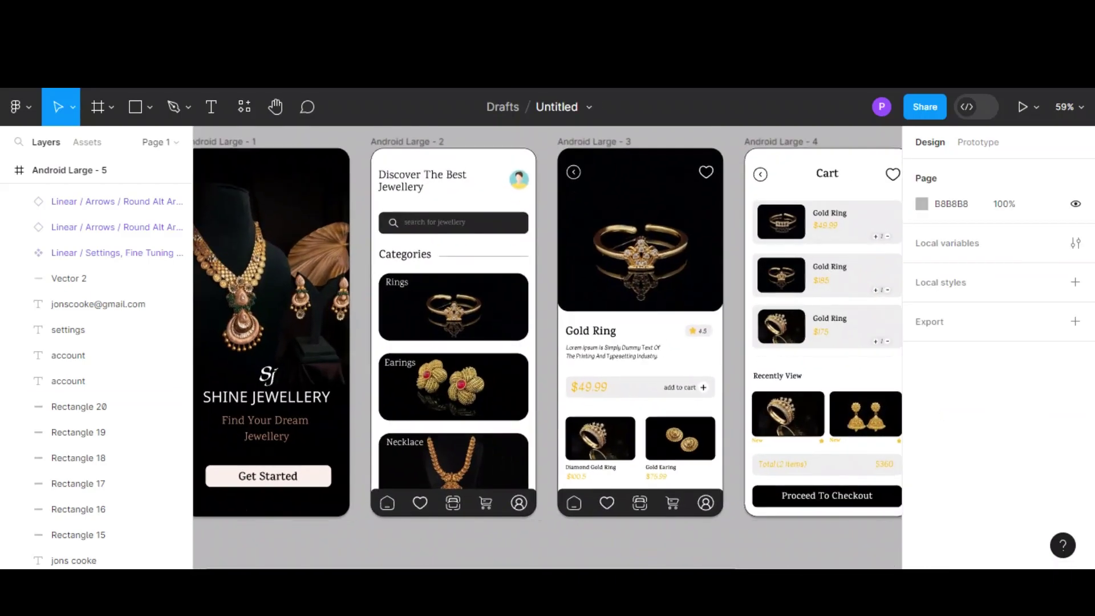
pyautogui.scroll(3, 742, 342)
pyautogui.scroll(-1, 741, 342)
pyautogui.scroll(-1, 741, 343)
pyautogui.hscroll(-1, 548, 342)
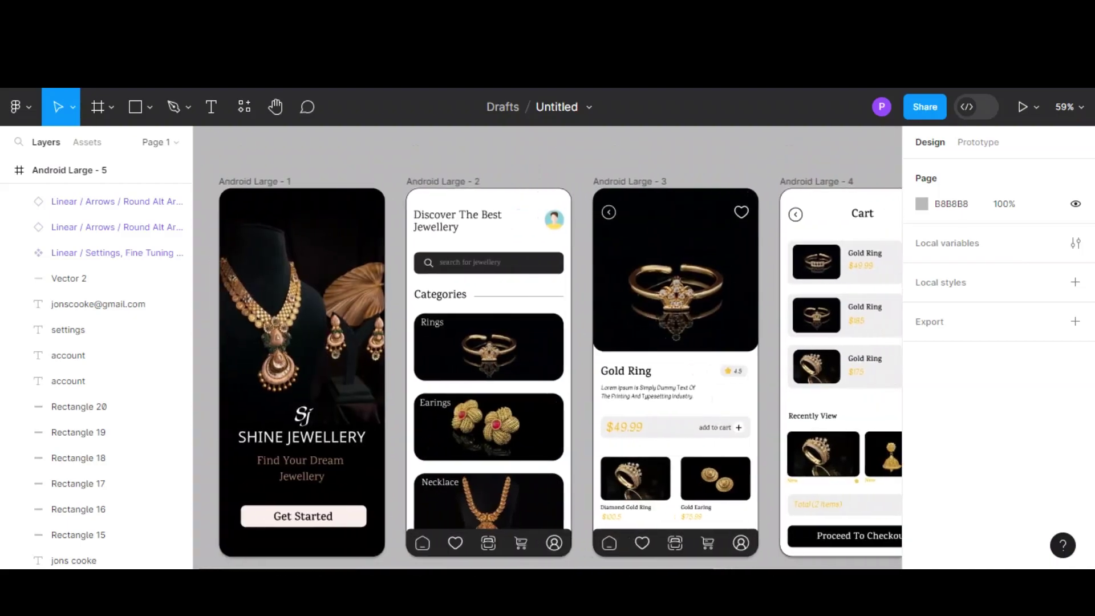
pyautogui.hscroll(1, 547, 342)
pyautogui.hscroll(5, 548, 342)
pyautogui.hscroll(-5, 547, 342)
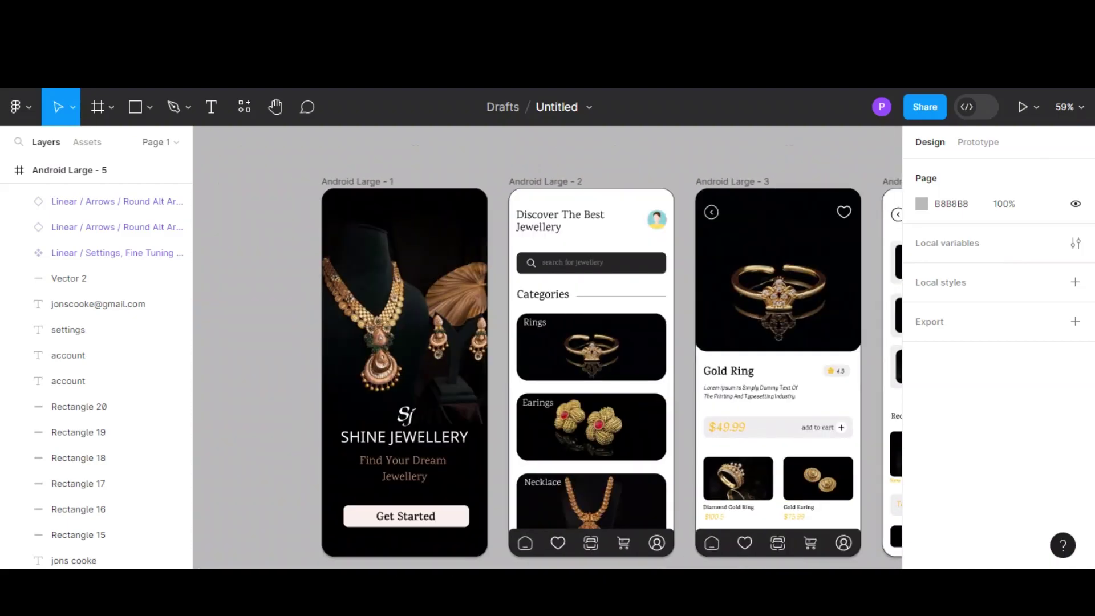
pyautogui.hscroll(-1, 548, 342)
pyautogui.scroll(2, 684, 342)
pyautogui.scroll(1, 548, 342)
pyautogui.hscroll(1, 548, 342)
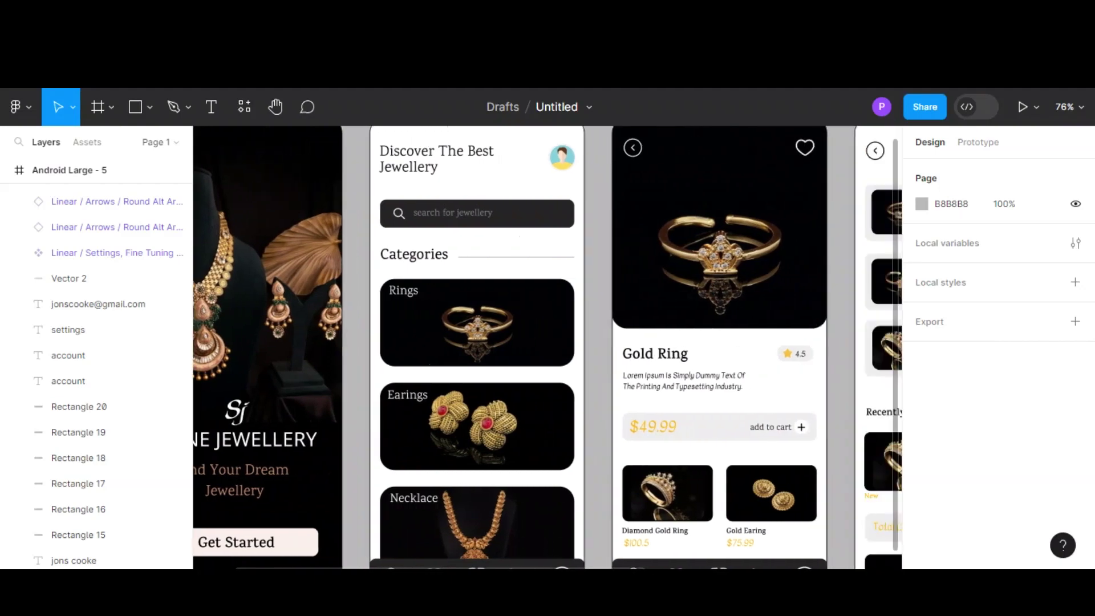
pyautogui.hscroll(5, 548, 342)
pyautogui.hscroll(3, 547, 343)
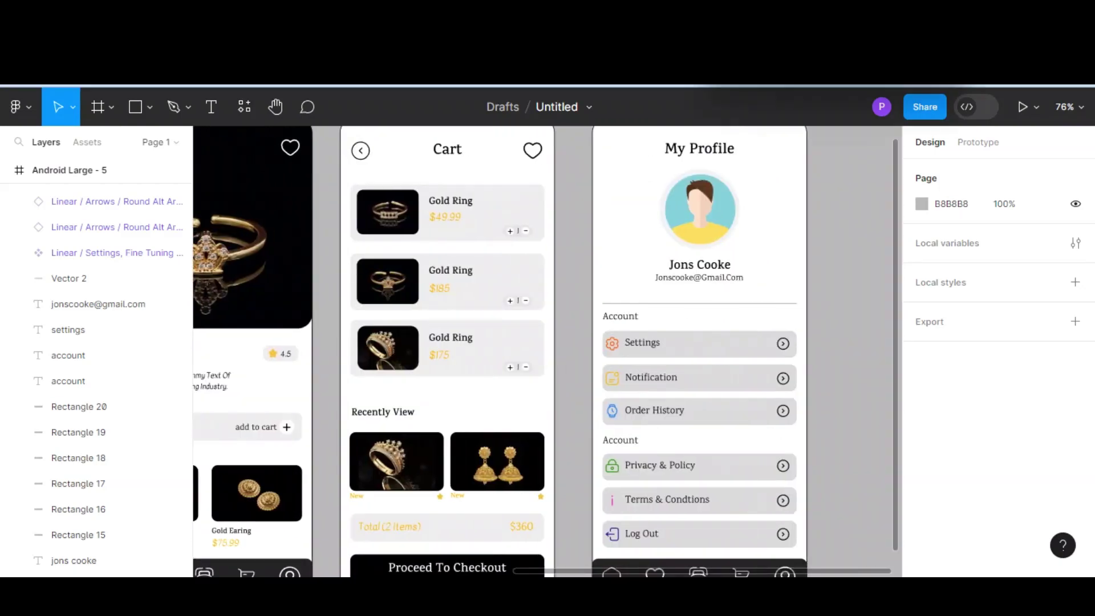
pyautogui.hotkey('shift', '1')
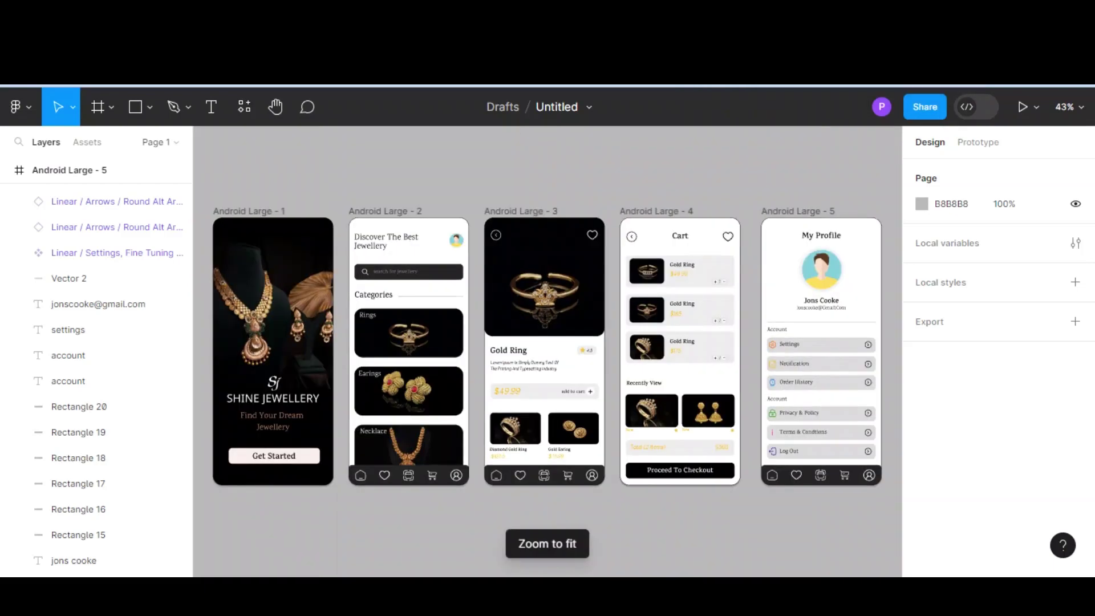
pyautogui.hotkey('shift', '0')
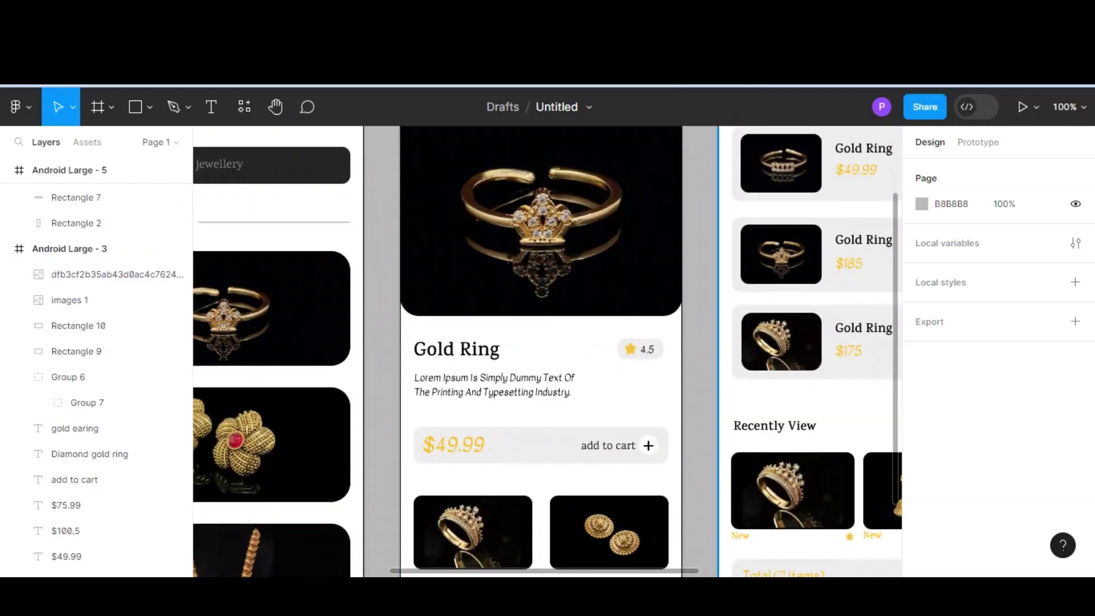
pyautogui.scroll(-5, 548, 351)
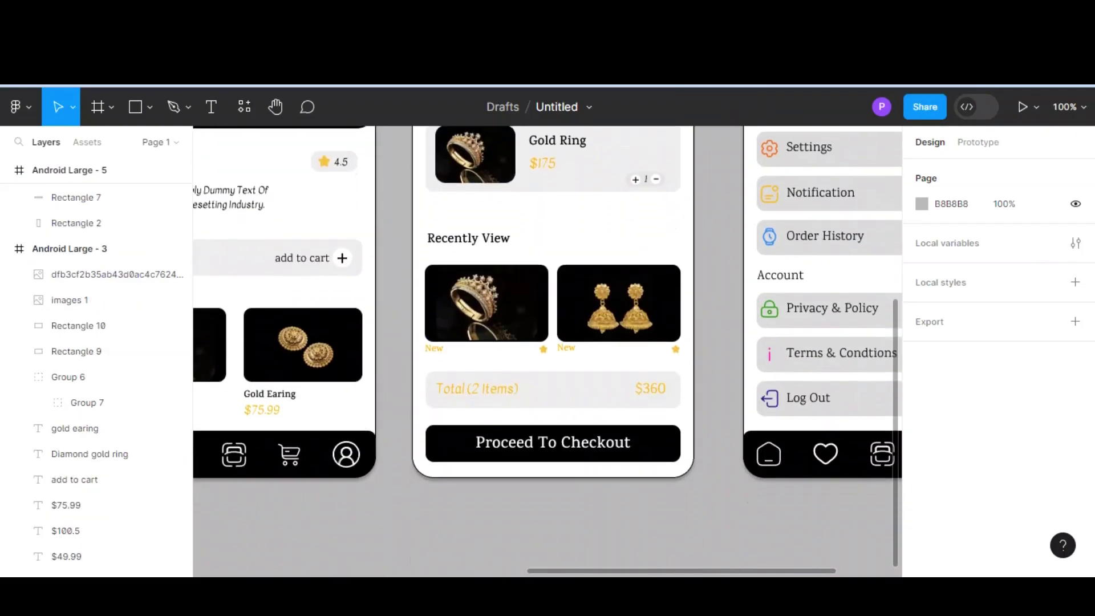
pyautogui.press('-')
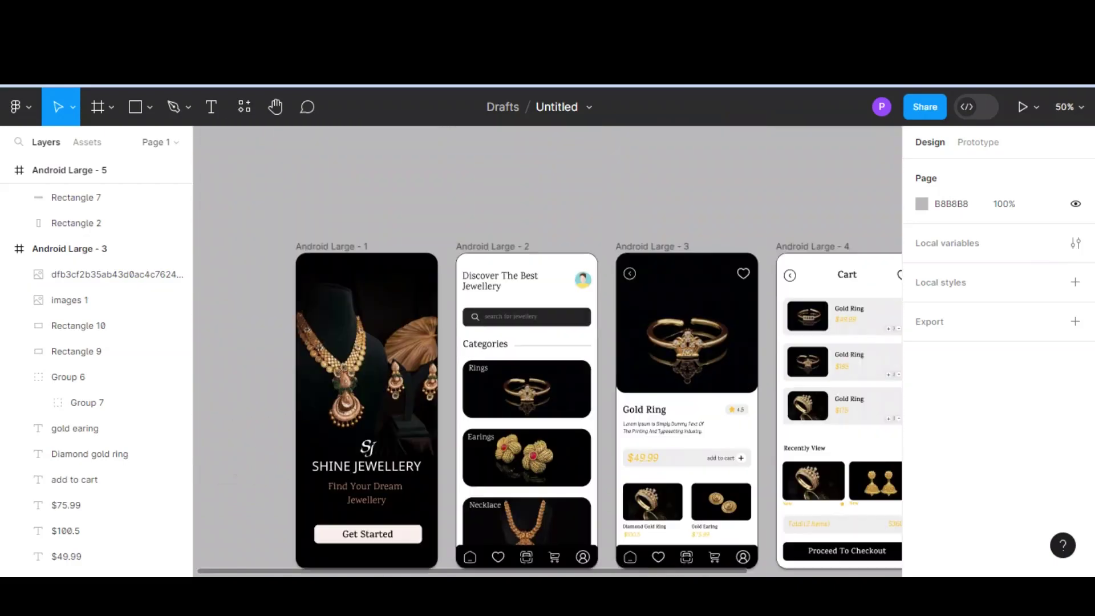
pyautogui.scroll(1, 548, 351)
pyautogui.scroll(1, 547, 351)
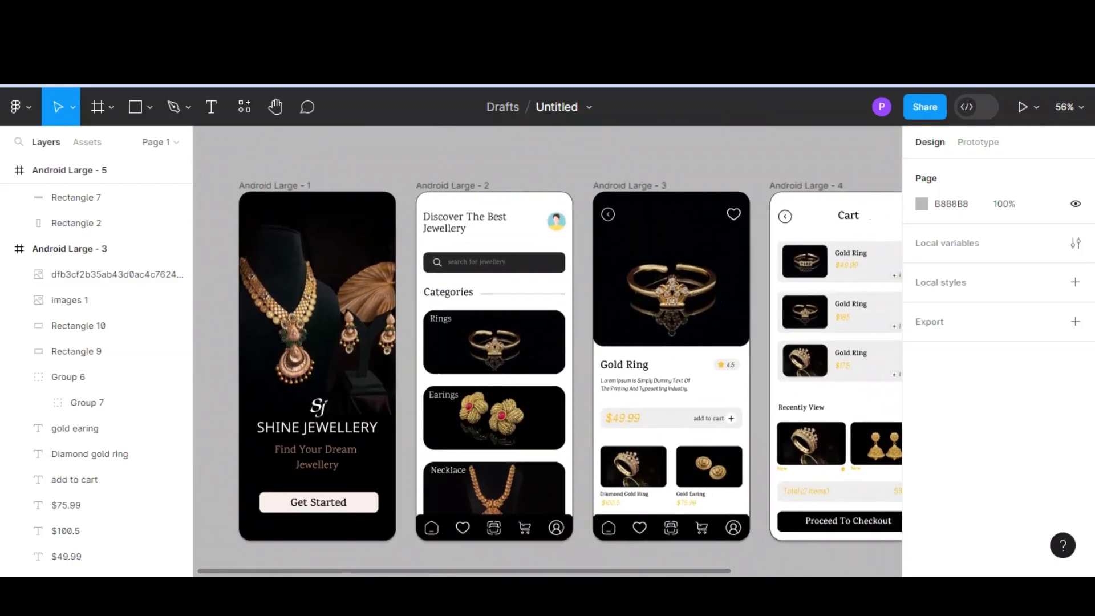
pyautogui.scroll(1, 547, 351)
pyautogui.hscroll(3, 548, 351)
pyautogui.hscroll(-1, 548, 351)
pyautogui.hscroll(-4, 548, 351)
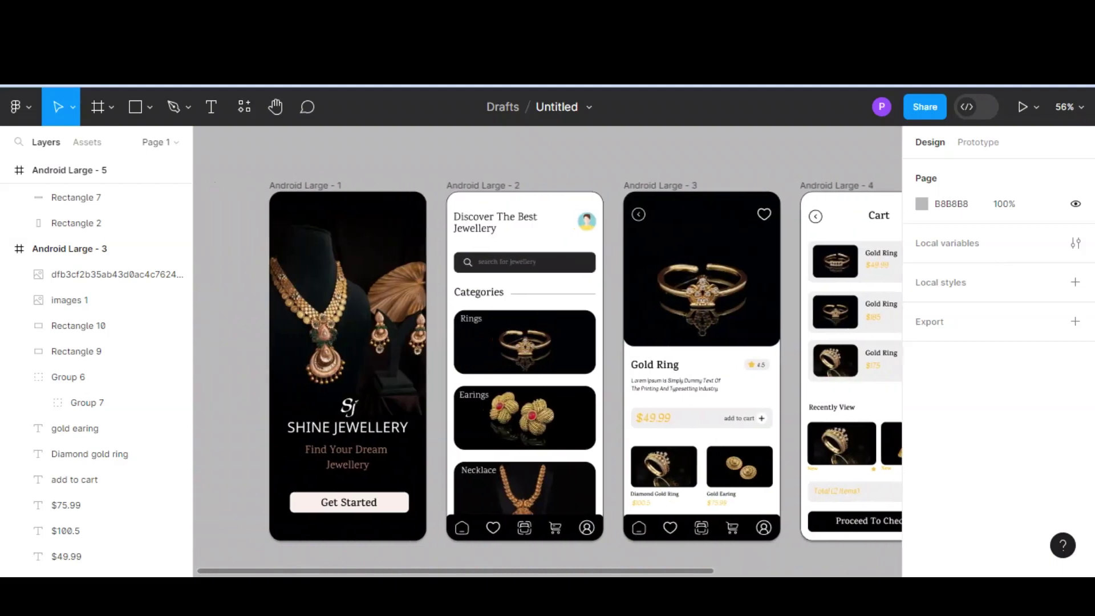
pyautogui.hscroll(-1, 548, 351)
# Step: Group all five app screens and pan across the finished showcase on the dark red backdrop
pyautogui.hotkey('ctrl', 'a')
pyautogui.hotkey('ctrl', 'g')
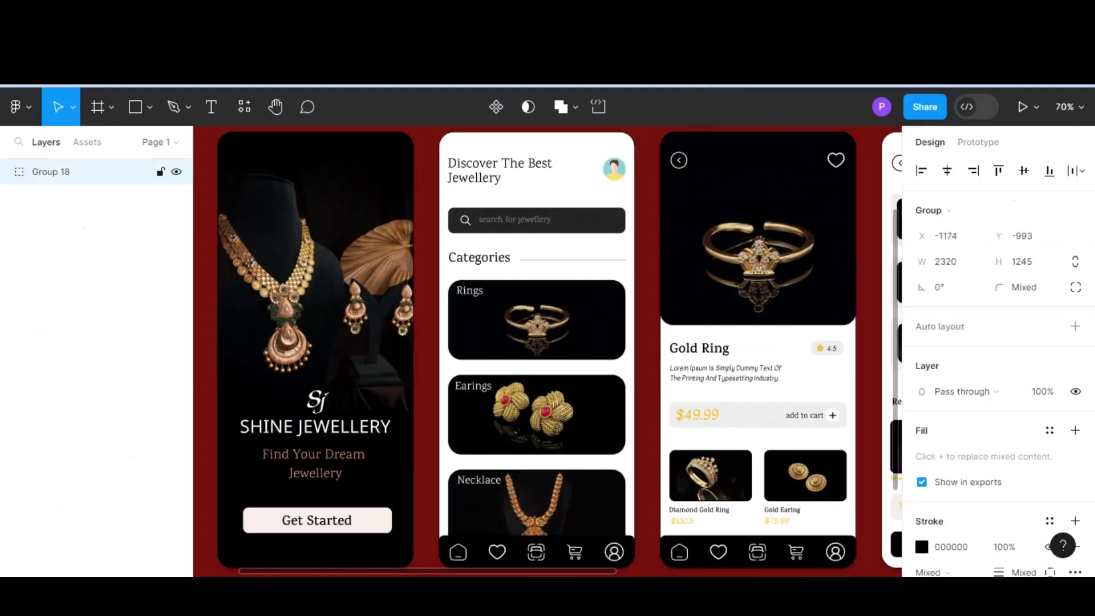
pyautogui.hscroll(-1, 547, 350)
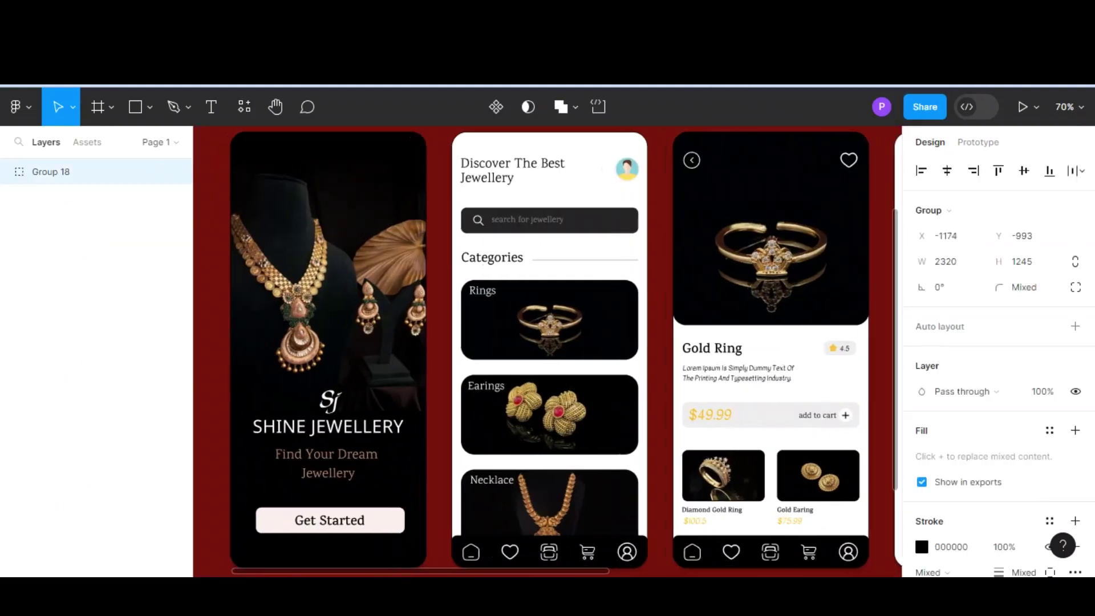
pyautogui.hscroll(2, 547, 351)
pyautogui.hscroll(1, 547, 351)
pyautogui.hscroll(1, 548, 350)
pyautogui.hscroll(1, 548, 351)
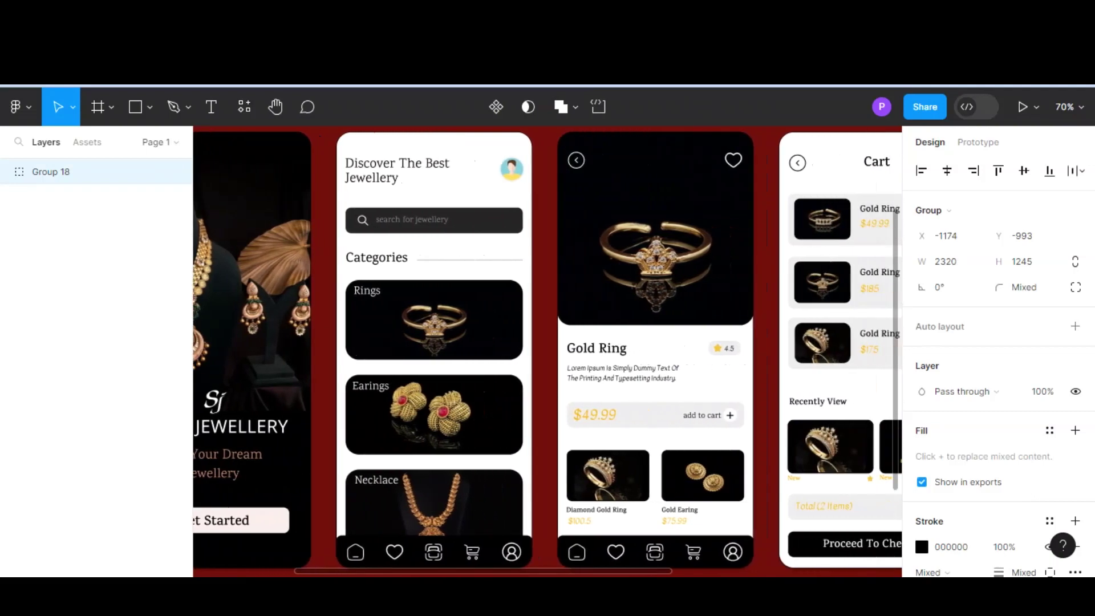
pyautogui.hscroll(2, 547, 351)
pyautogui.hscroll(2, 548, 351)
pyautogui.hscroll(2, 548, 351)
pyautogui.hscroll(1, 547, 351)
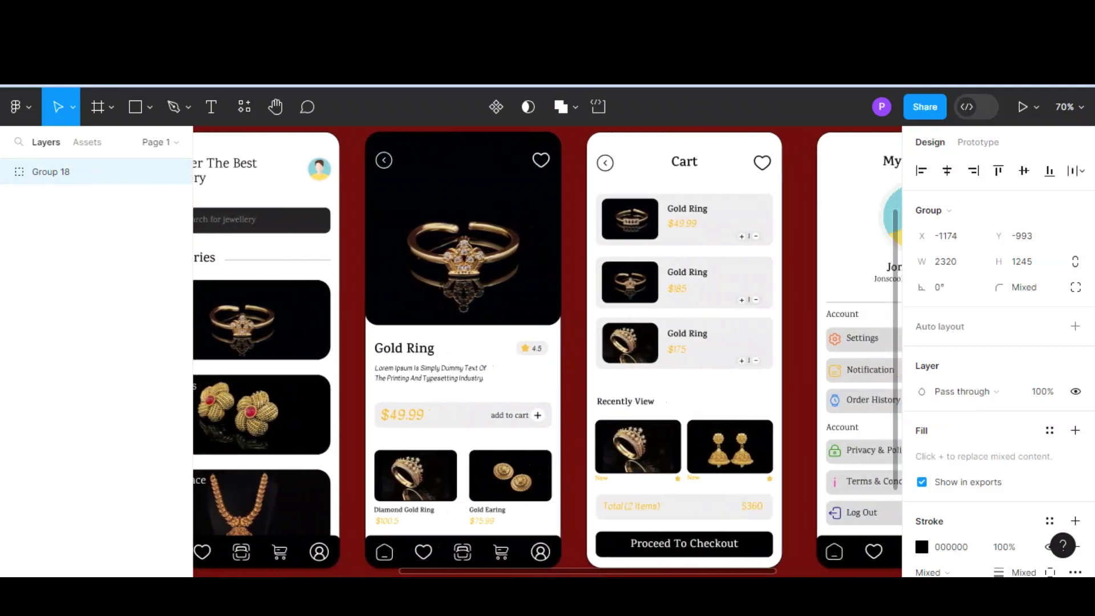
pyautogui.hscroll(2, 547, 351)
pyautogui.hscroll(1, 547, 351)
pyautogui.hscroll(4, 547, 351)
pyautogui.hscroll(-1, 547, 351)
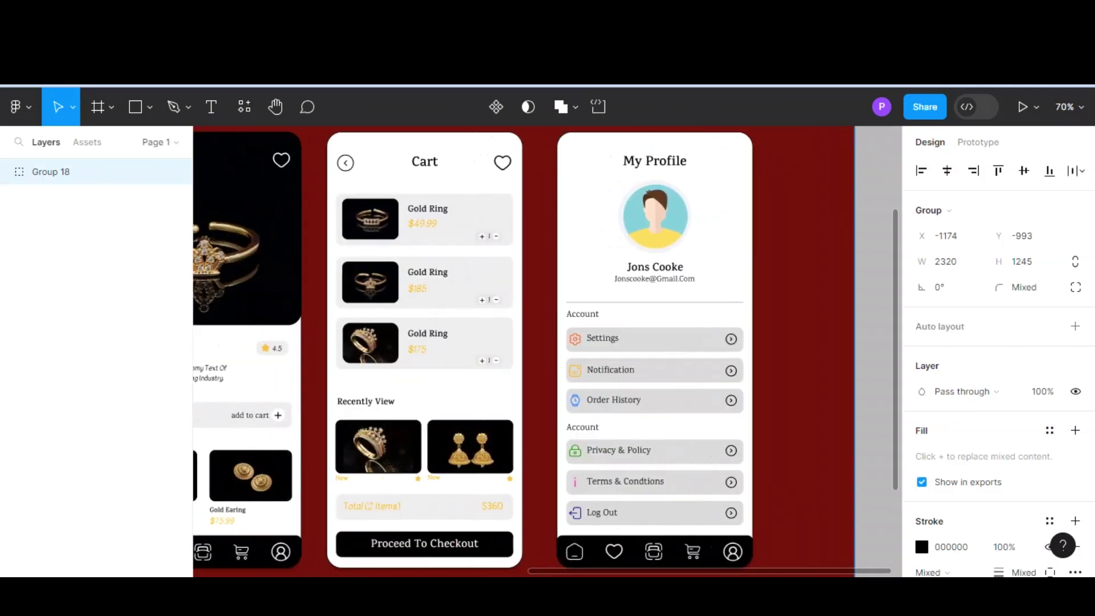
pyautogui.hscroll(-2, 547, 351)
pyautogui.hscroll(-5, 548, 351)
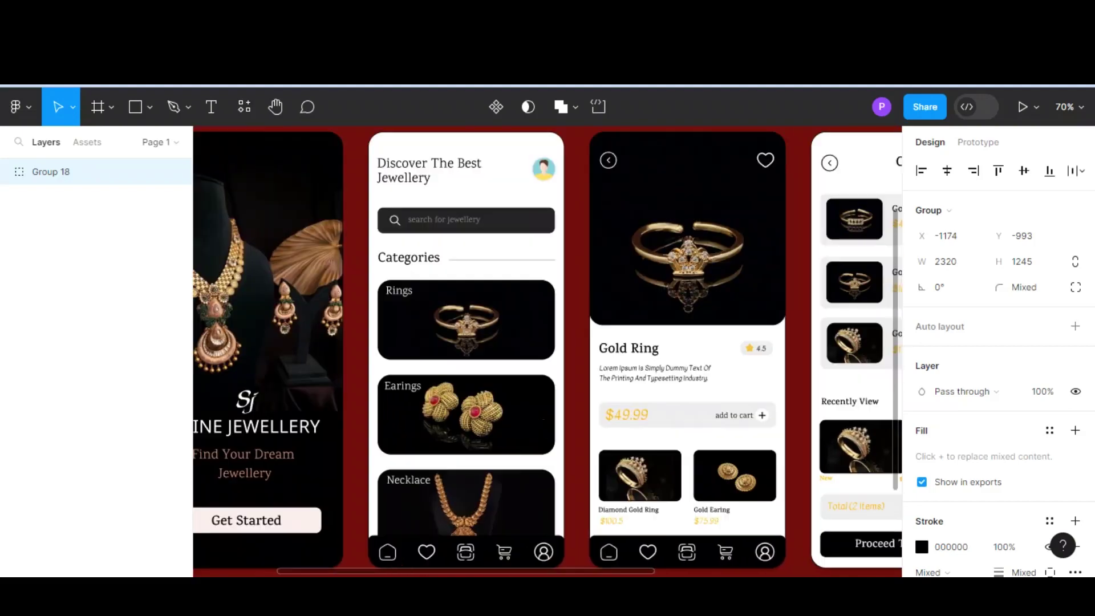
pyautogui.hscroll(3, 547, 350)
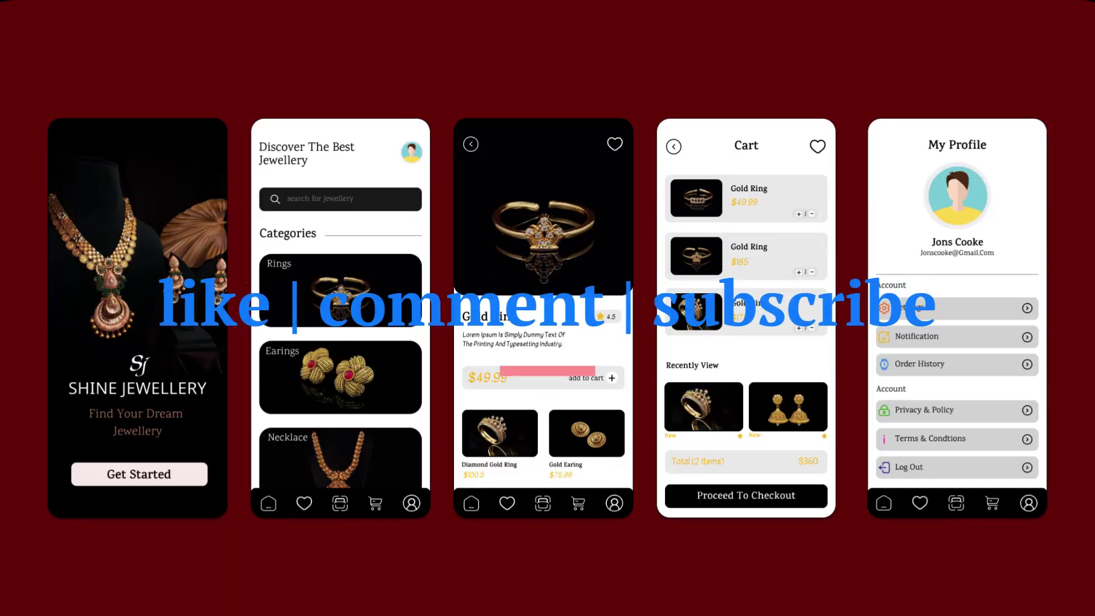